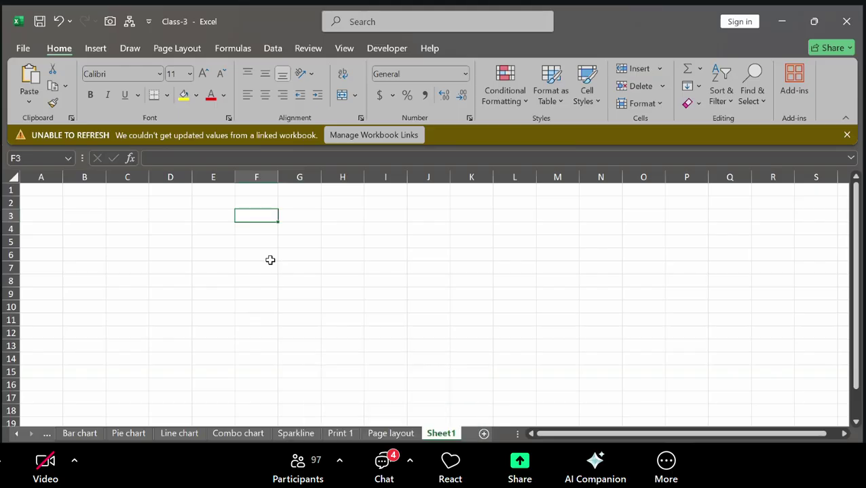
- Enter the value 123 in cell F3 of Sheet1
type("123")
left_click(286, 260)
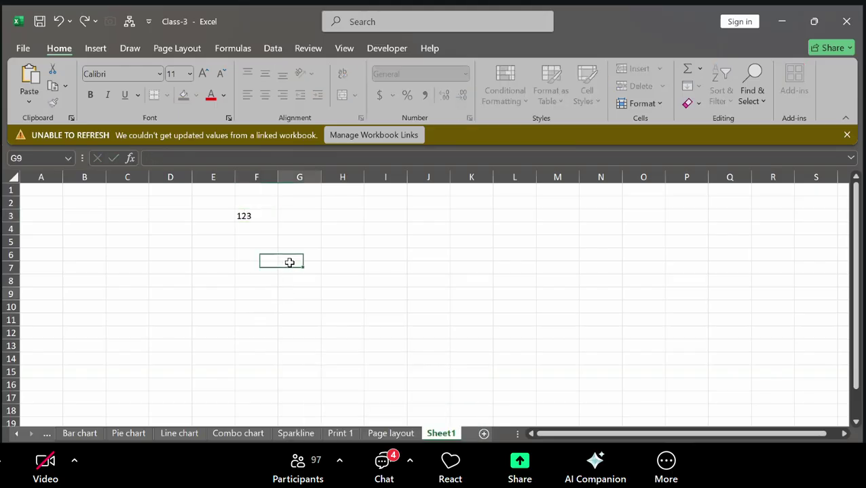
key("Down")
key("Down")
key("Down")
left_click(303, 219)
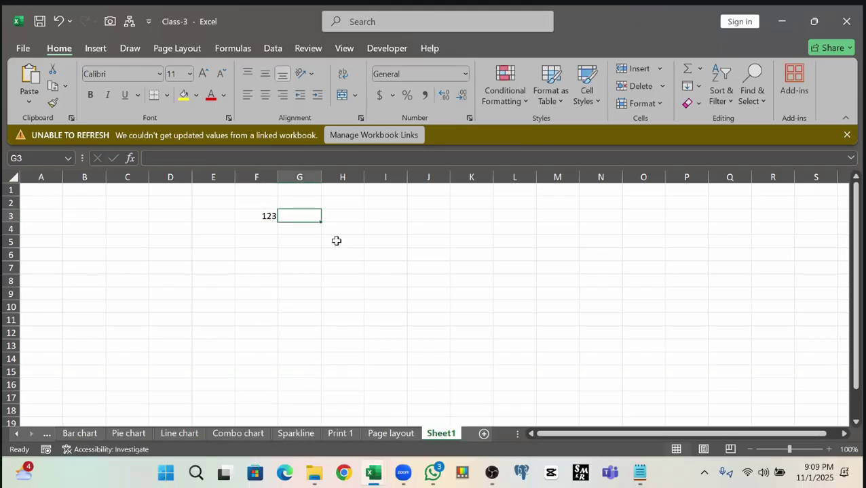
- Link cell H3 to F3 with the formula =F3 and compare the contents of both cells
left_click(354, 214)
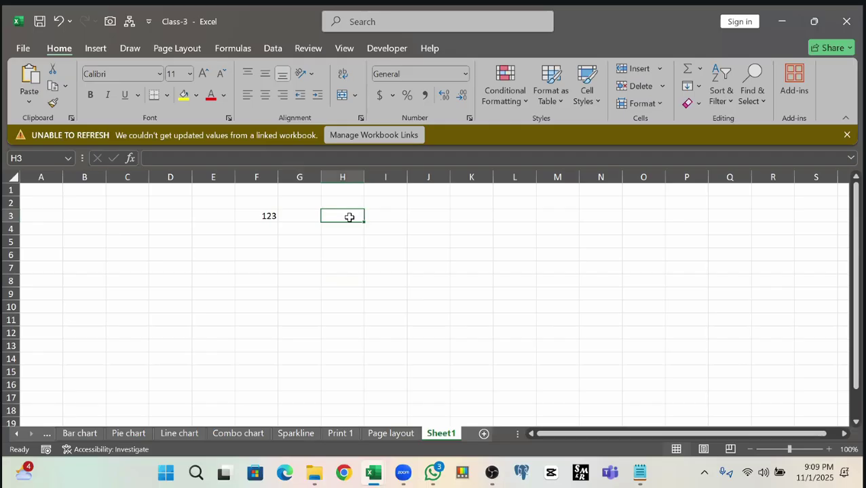
type("=")
left_click(270, 217)
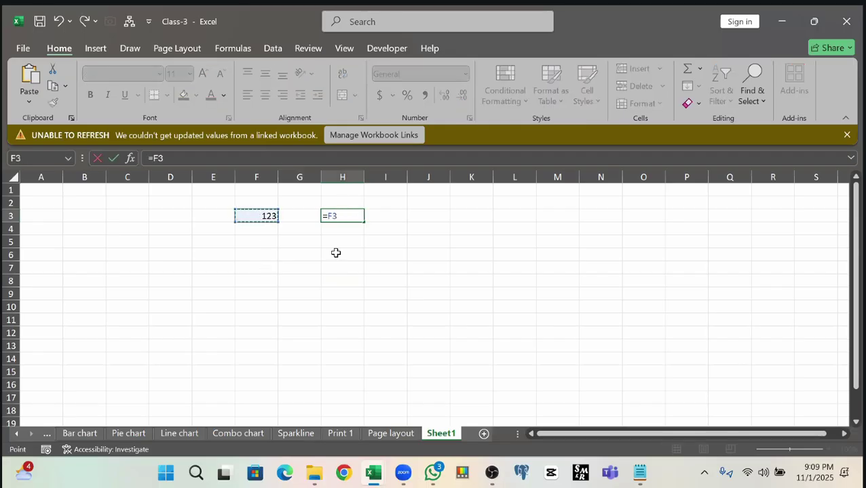
key("Return")
left_click(252, 216)
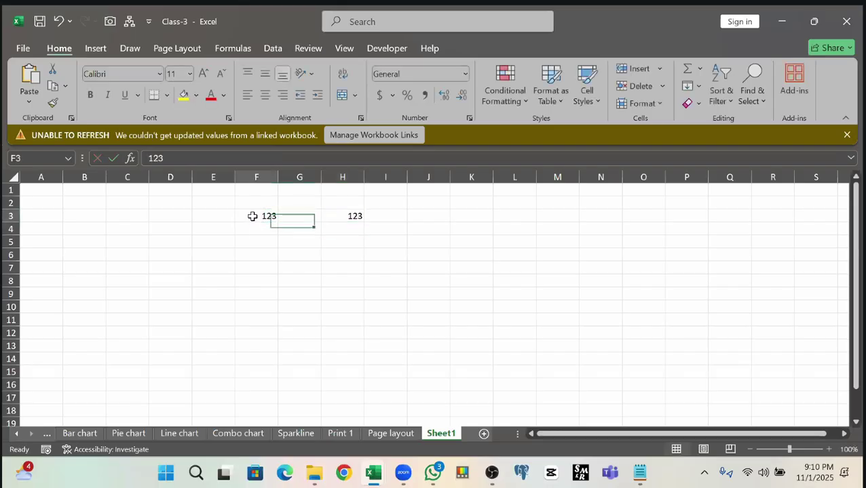
key("Right")
key("Right")
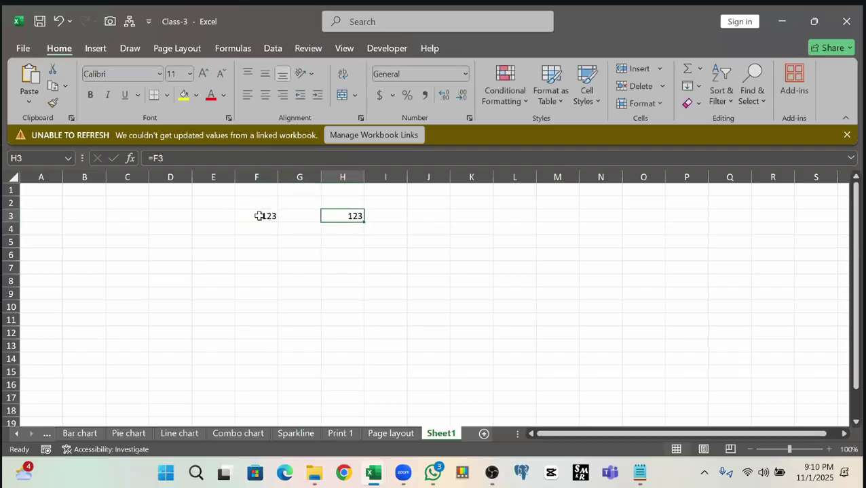
- Replace the value in F3 with wer, check the linked cell H3, and undo the replacement
left_click(260, 217)
type("wer")
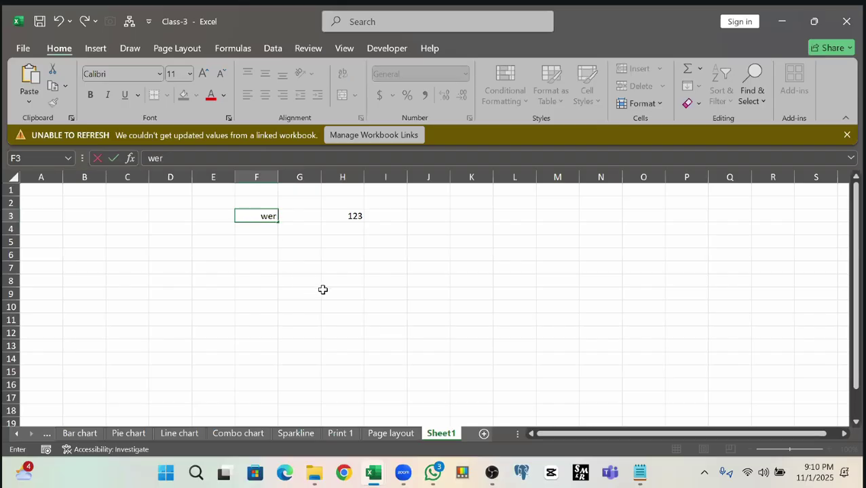
left_click(367, 284)
left_click(343, 216)
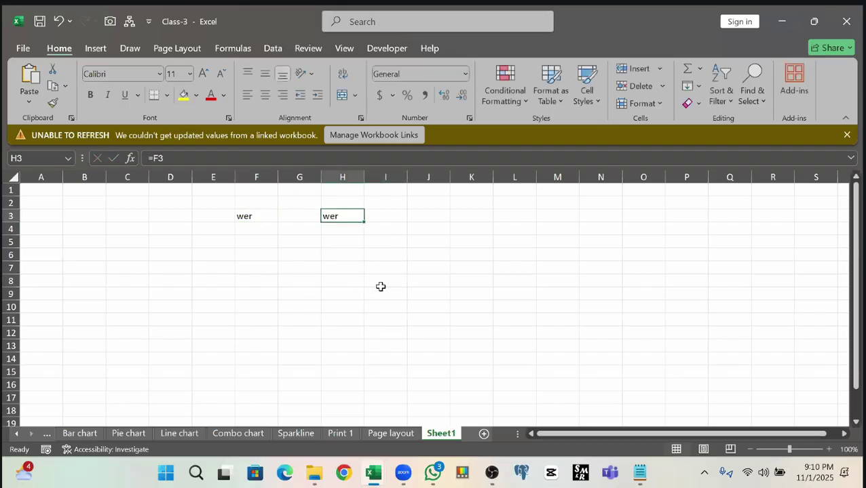
key("ctrl+z")
left_click(381, 287)
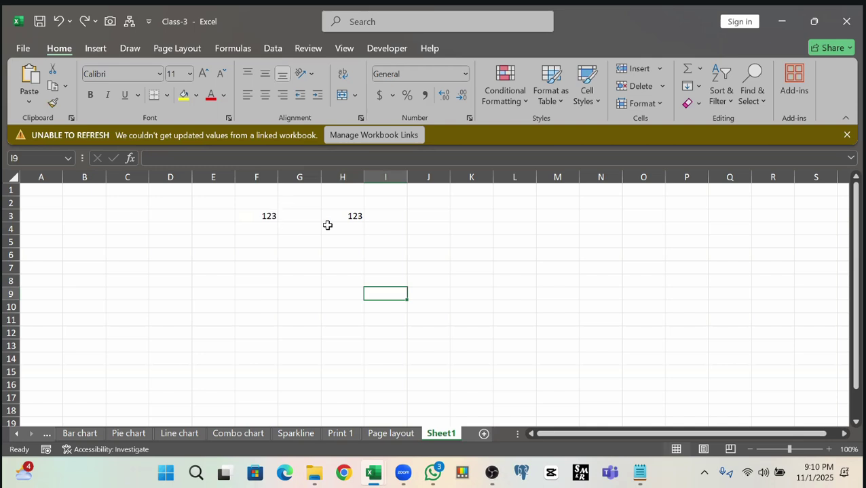
key("ctrl+z")
left_click(355, 219)
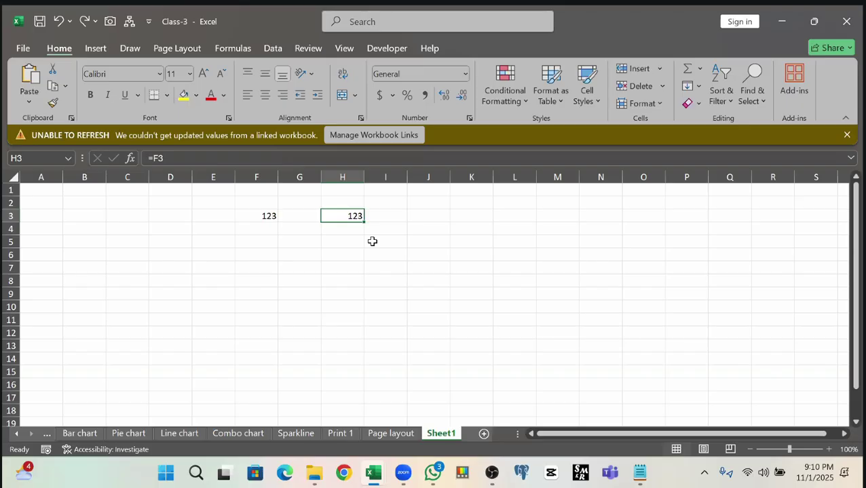
- Fill the formula from H3 down into H4 and inspect which cell the copied formula references
left_click_drag(352, 217, 351, 285)
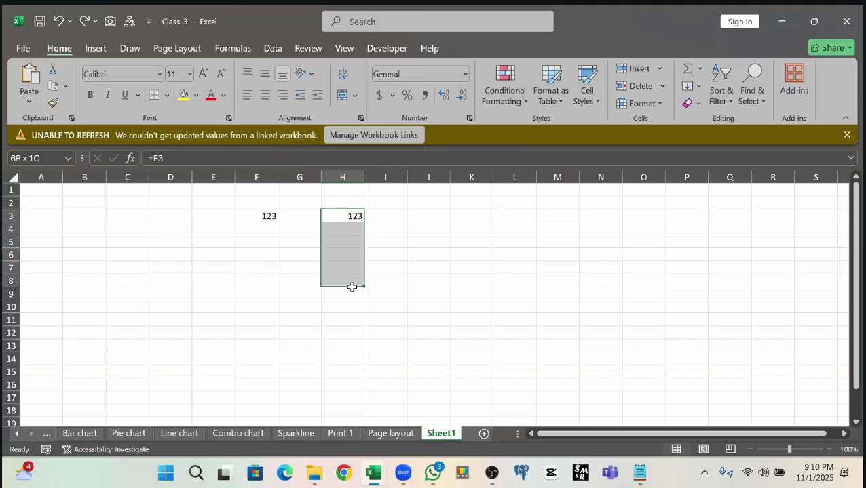
left_click(439, 265)
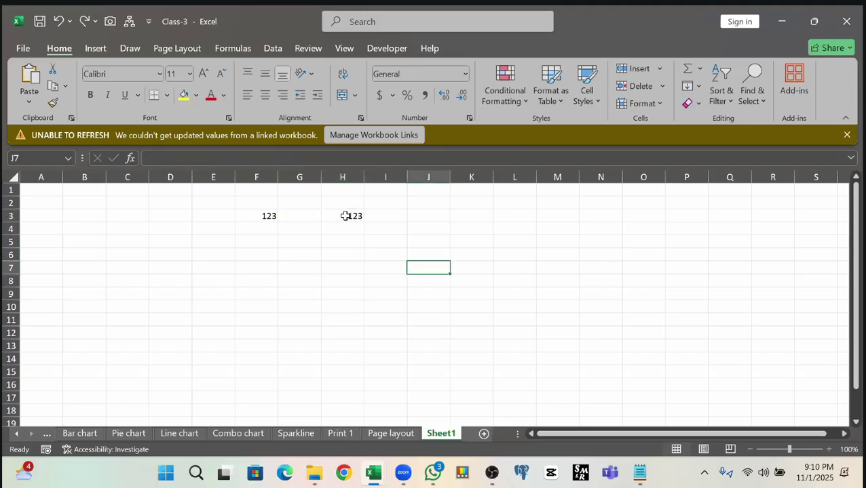
left_click(345, 215)
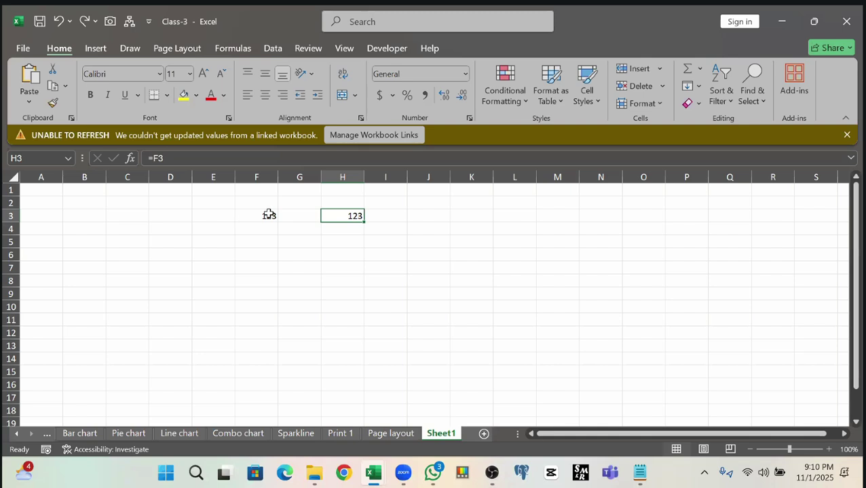
left_click_drag(358, 216, 364, 235)
left_click(349, 229)
key("F2")
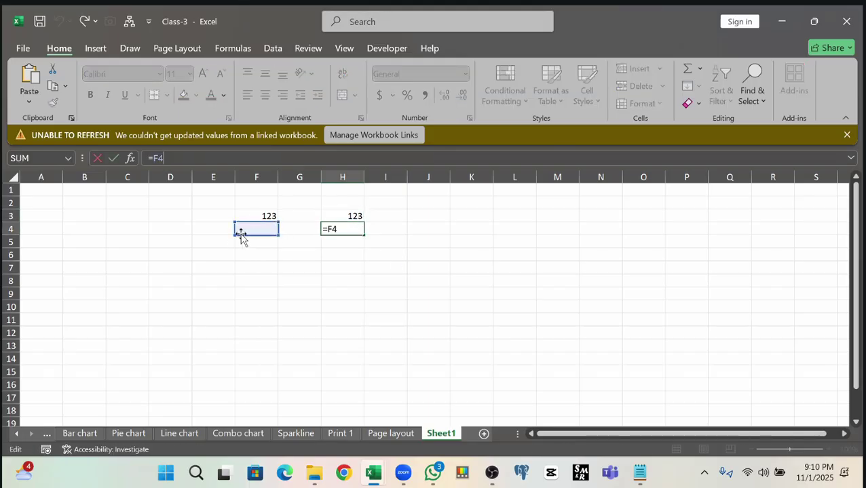
left_click(345, 261)
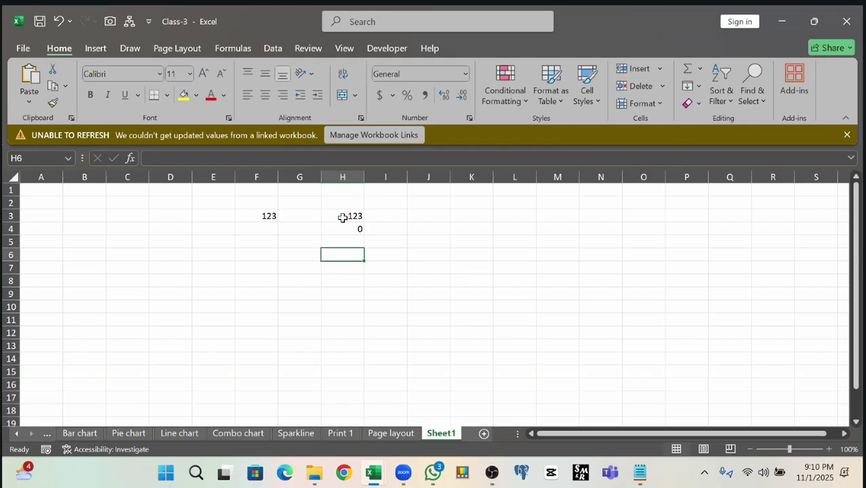
left_click(343, 217)
left_click(344, 230)
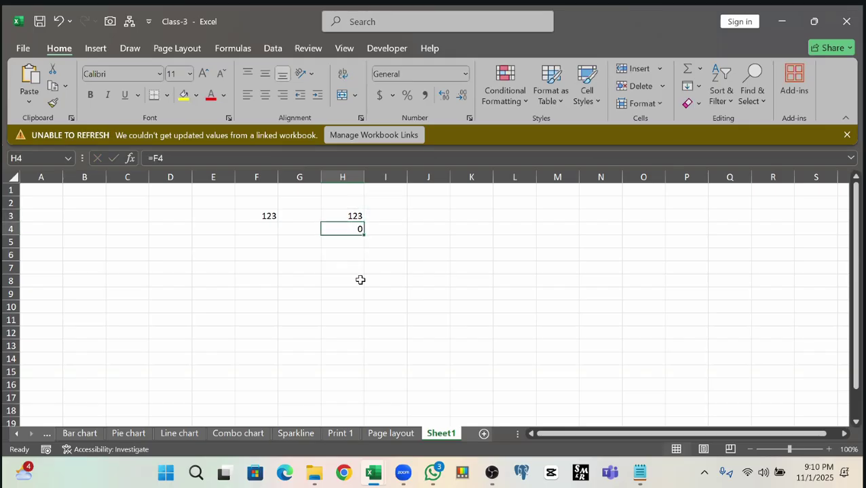
- Replace the formula in H4 with a direct reference to F3, =F3, and check it
key("Delete")
type("=")
left_click(264, 216)
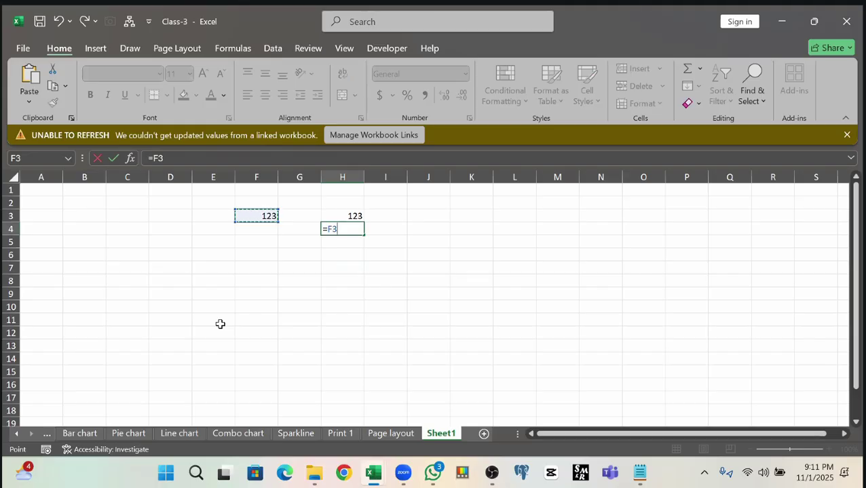
key("Return")
left_click(323, 229)
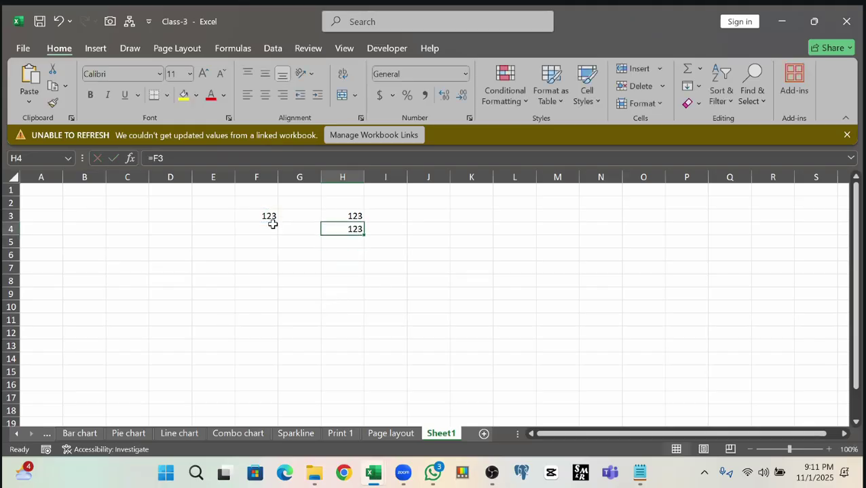
- Enter the reference =F3 individually in cells H5 and H6
left_click(346, 244)
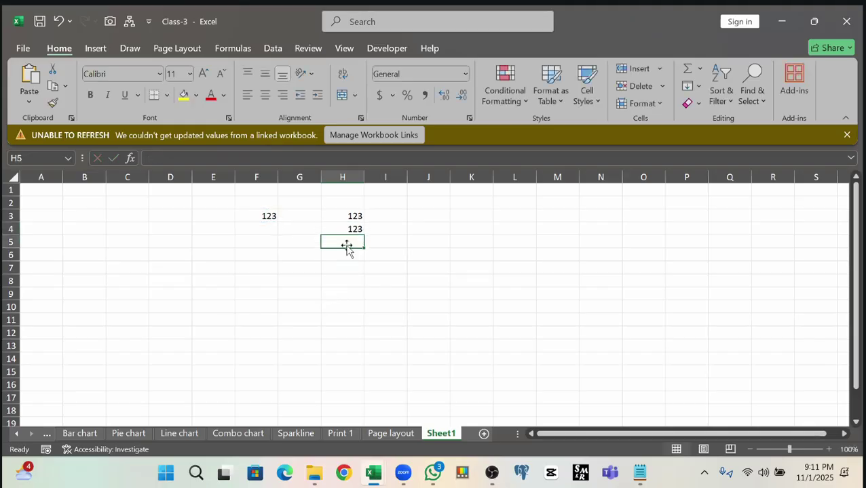
type("=F3")
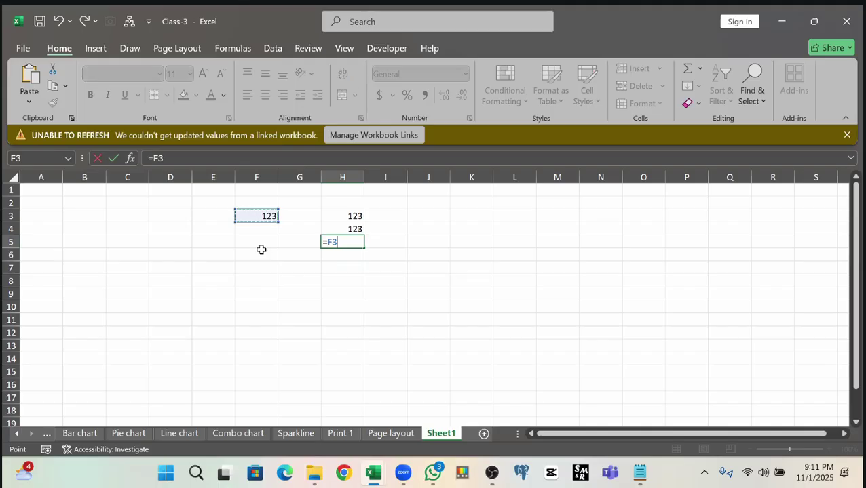
key("Return")
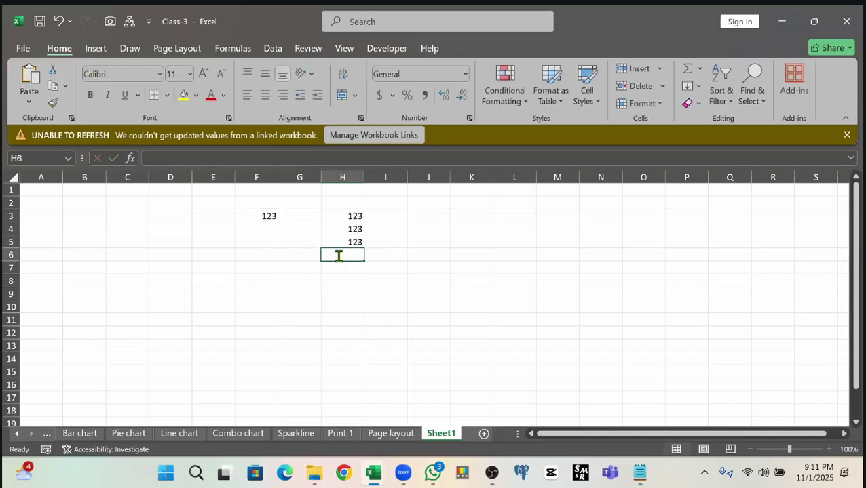
type("=")
left_click(269, 217)
key("Return")
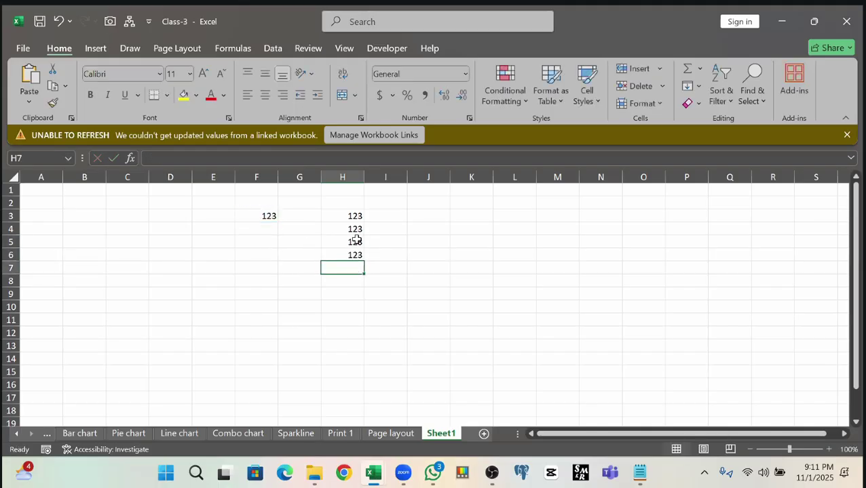
- Clear the cells from H4 to H8 and fill the formula from H3 down to H15, reviewing the filled cells
left_click_drag(353, 230, 361, 280)
key("Delete")
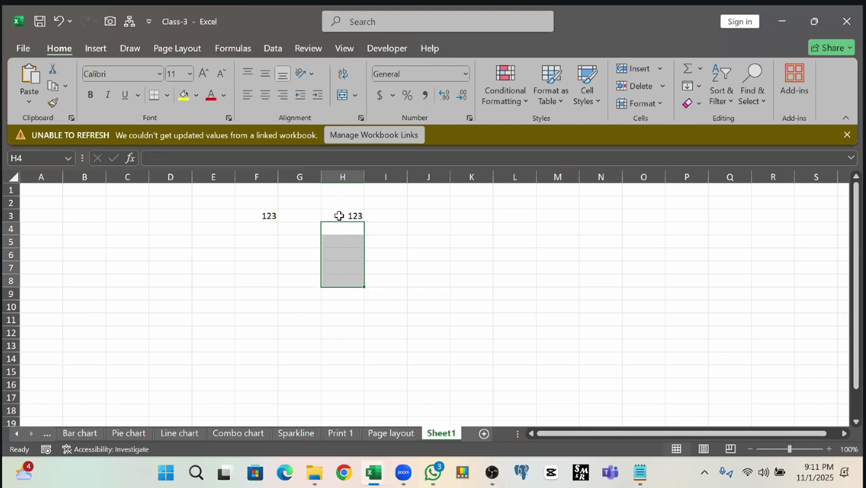
left_click(338, 216)
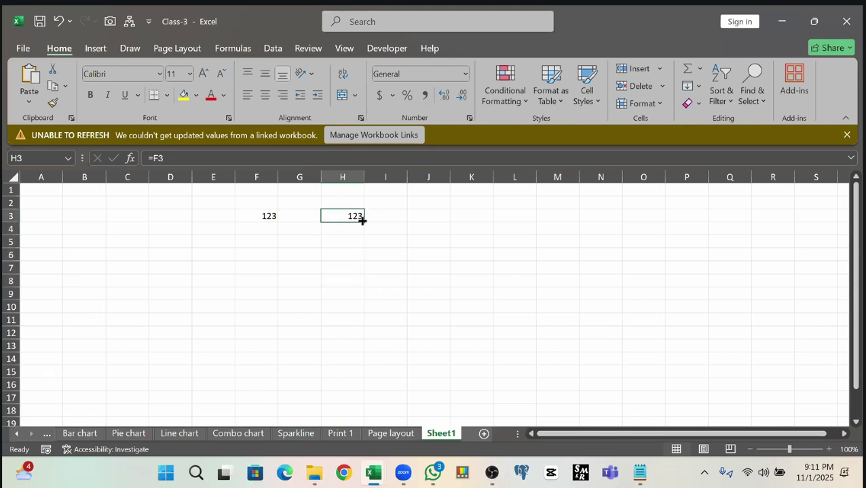
left_click_drag(363, 220, 356, 377)
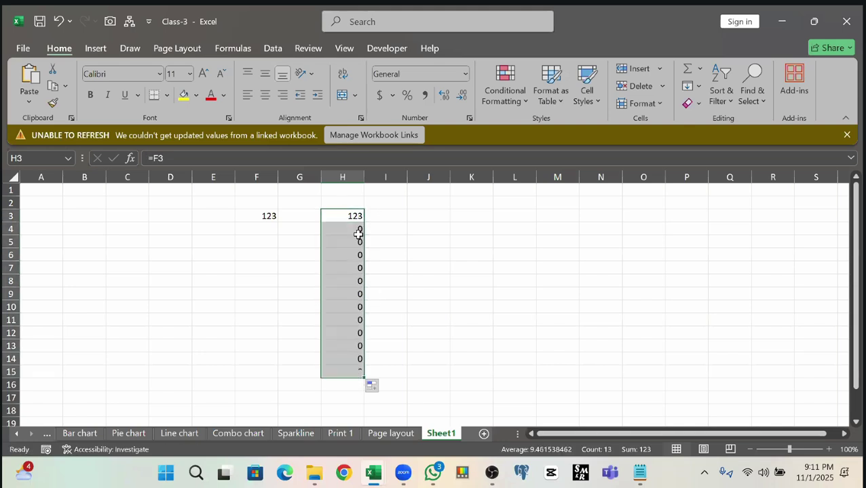
left_click_drag(353, 228, 349, 373)
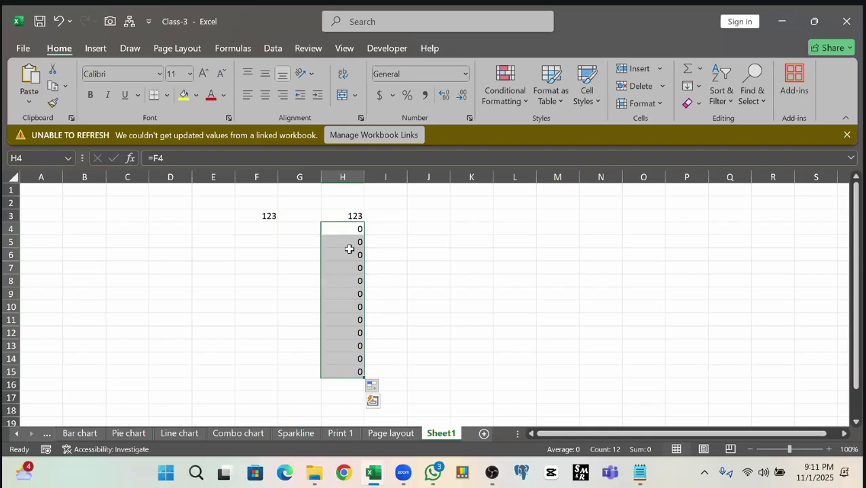
left_click_drag(339, 228, 343, 385)
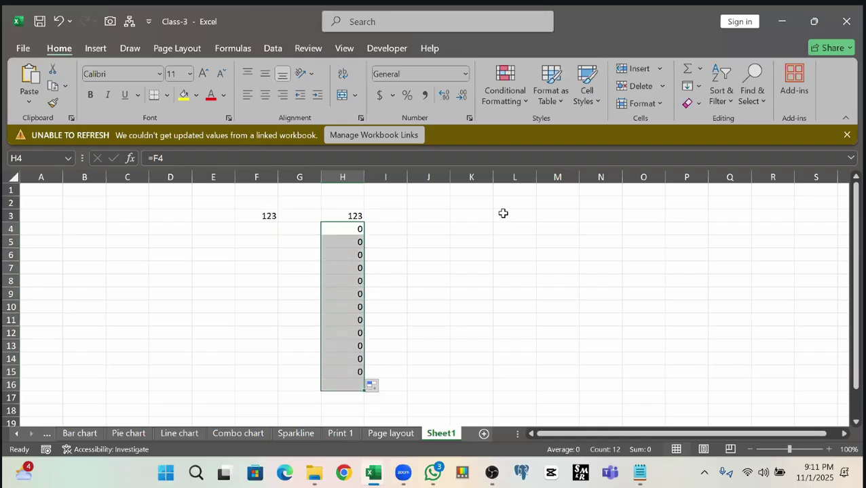
left_click(348, 225)
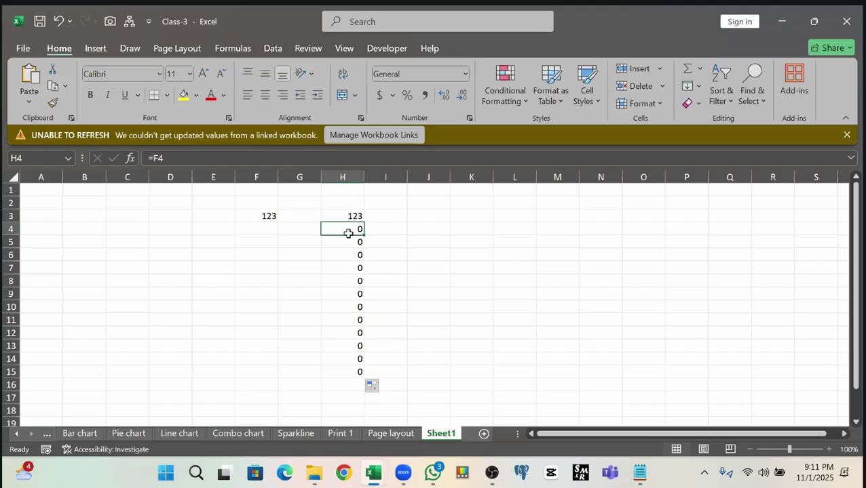
left_click_drag(347, 232, 348, 371)
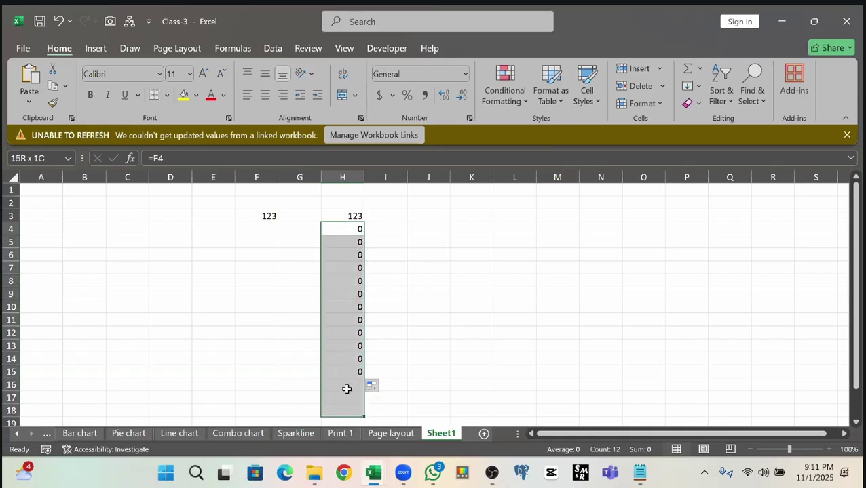
- Fill the formula from H3 rightward into I3 and check the copied cell
left_click(354, 215)
left_click_drag(360, 215, 372, 224)
key("ctrl+z")
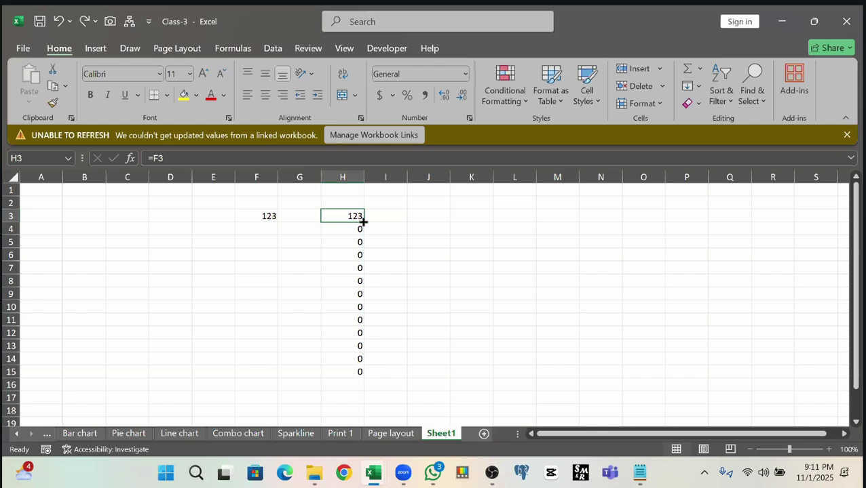
left_click_drag(407, 220, 397, 218)
left_click(388, 217)
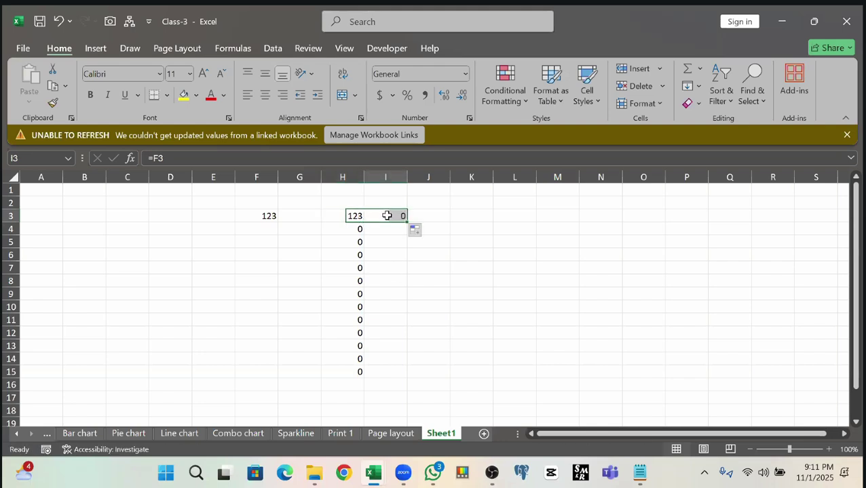
- Fill the formula from H3 leftward into G3 and upward into H2, checking how the references shift
left_click(344, 216)
left_click_drag(363, 222, 302, 227)
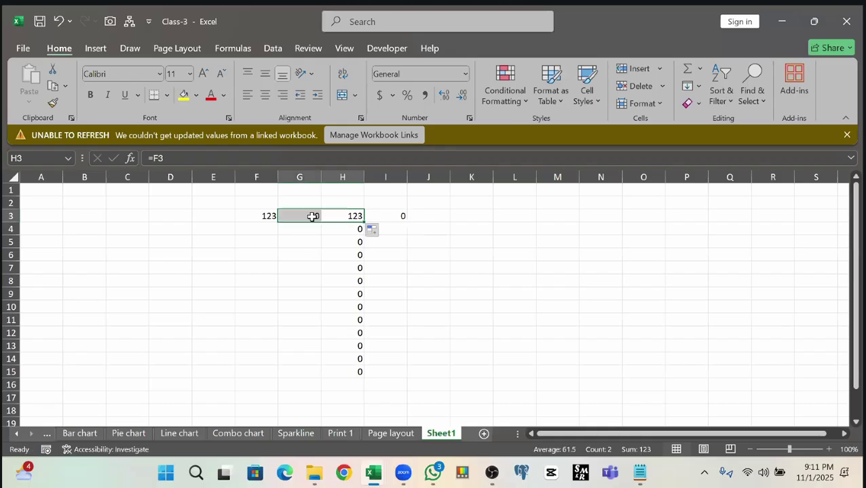
left_click(312, 216)
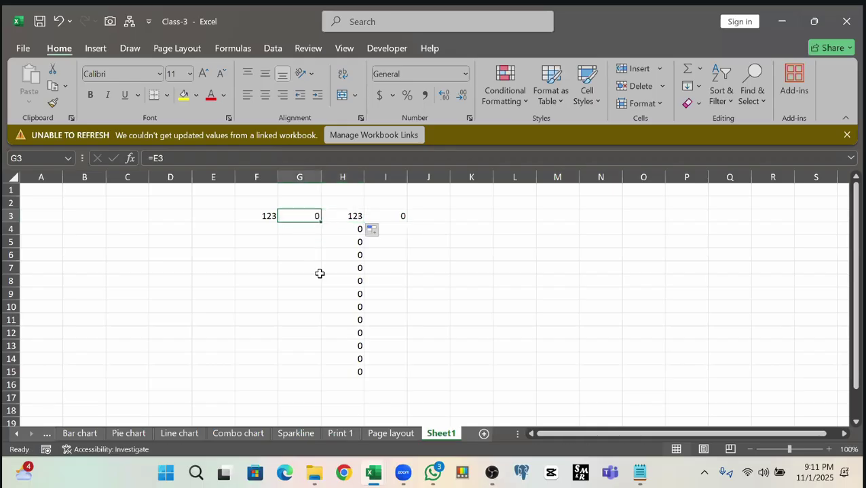
left_click(345, 216)
left_click_drag(364, 221, 348, 203)
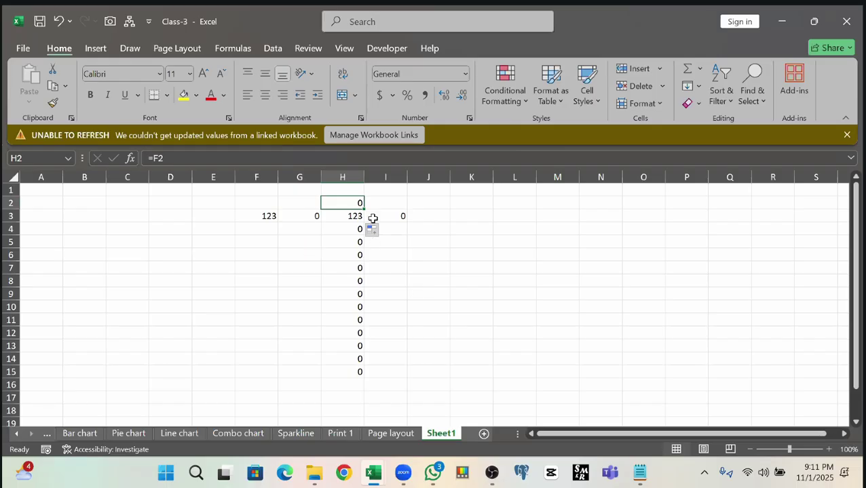
left_click(341, 214)
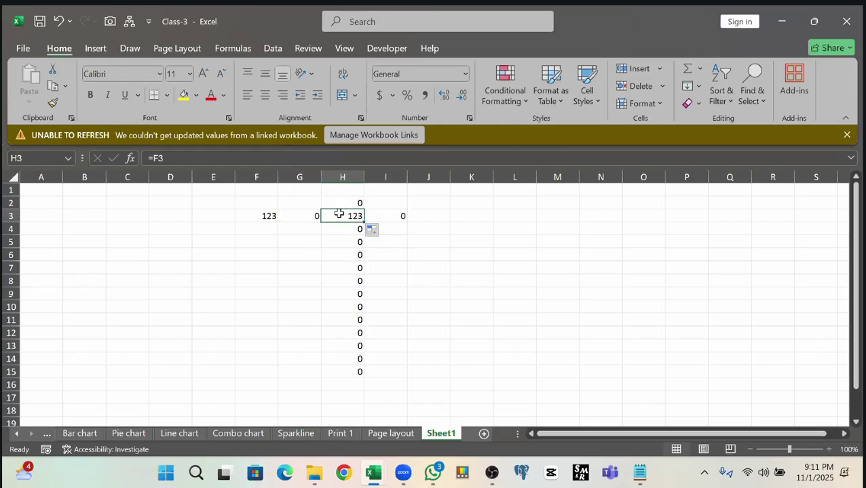
- Examine the source value in F3, the references in H2, G3 and H3, and the filled columns G to I
left_click(265, 216)
left_click(345, 204)
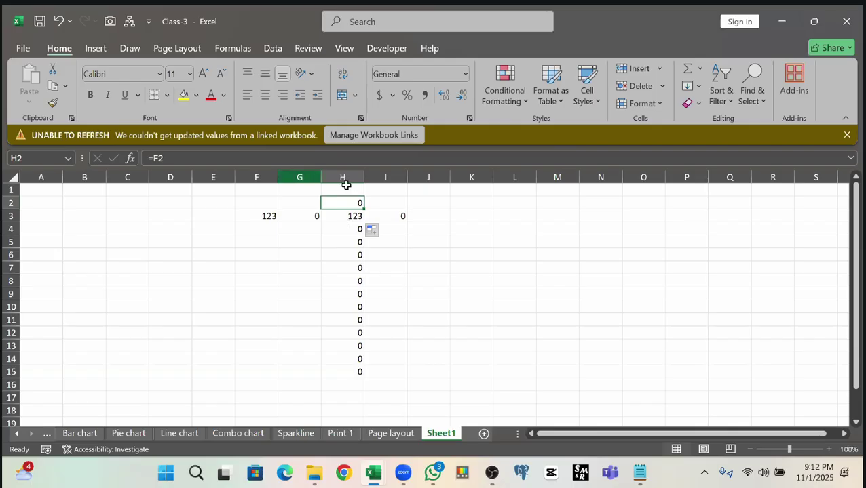
left_click_drag(300, 178, 388, 201)
left_click(314, 215)
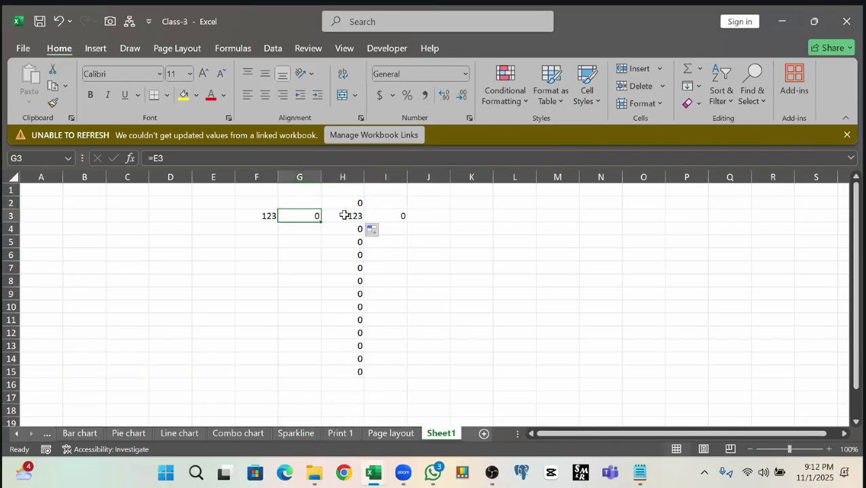
left_click(344, 215)
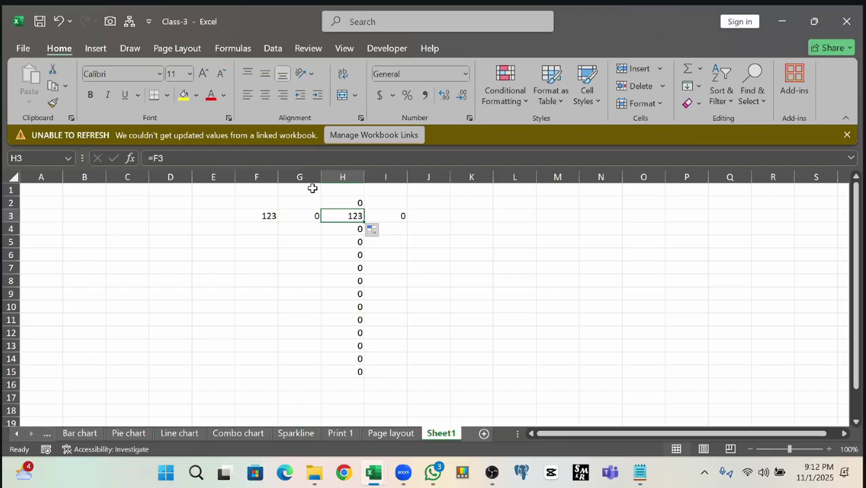
left_click_drag(300, 178, 398, 194)
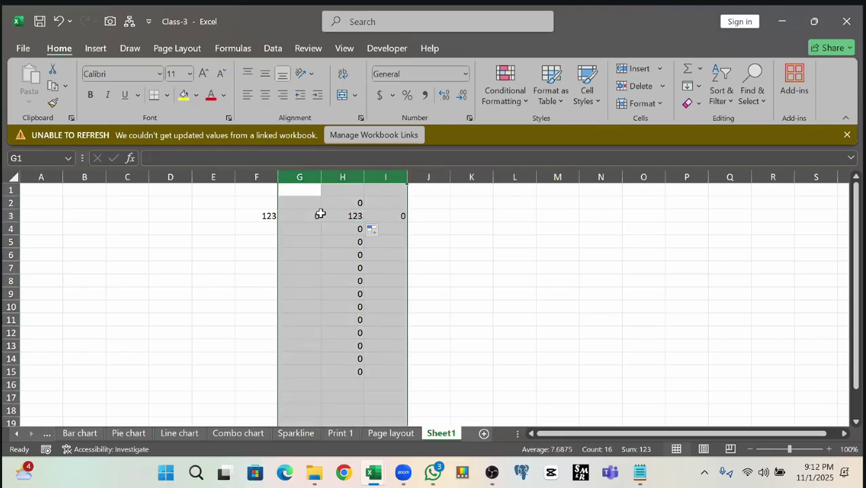
left_click_drag(298, 179, 398, 190)
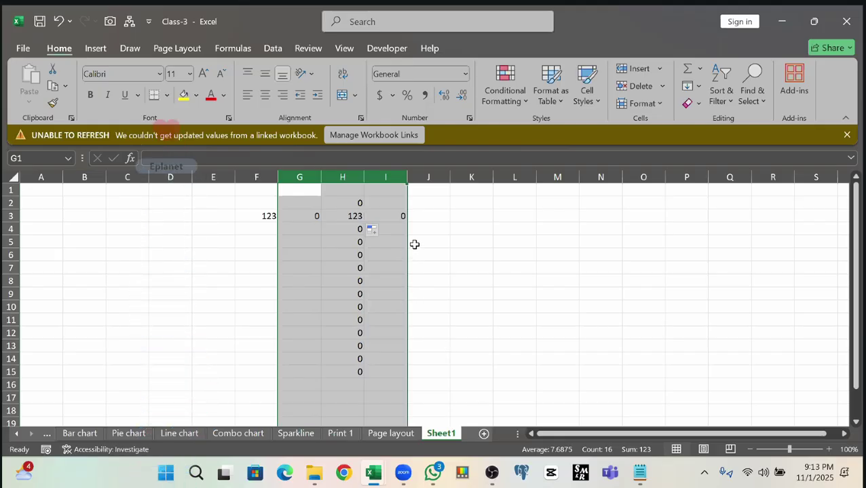
- Inspect the formulas in I3 and H2 and highlight the filled range G2:I15 around the original formula
left_click(392, 218)
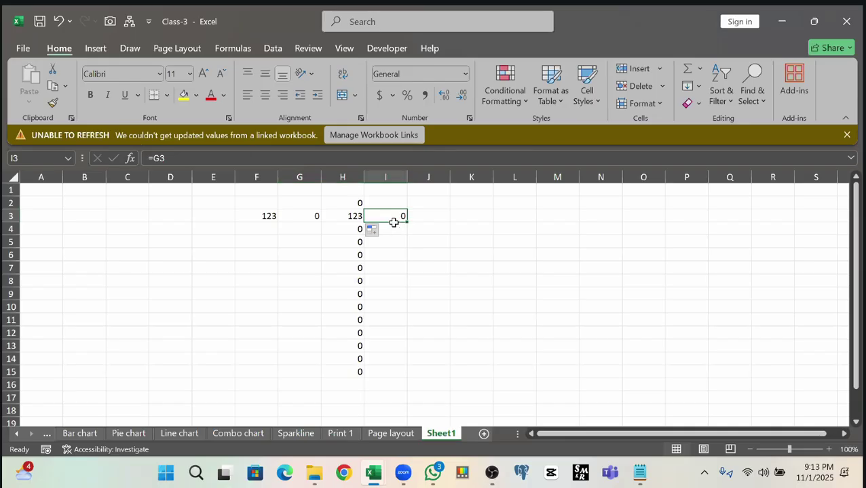
left_click(348, 204)
left_click_drag(315, 202, 386, 220)
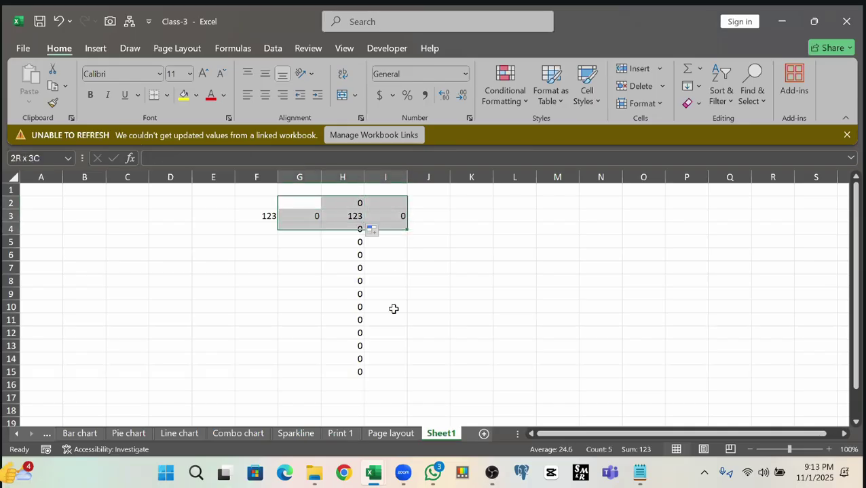
left_click_drag(394, 308, 402, 371)
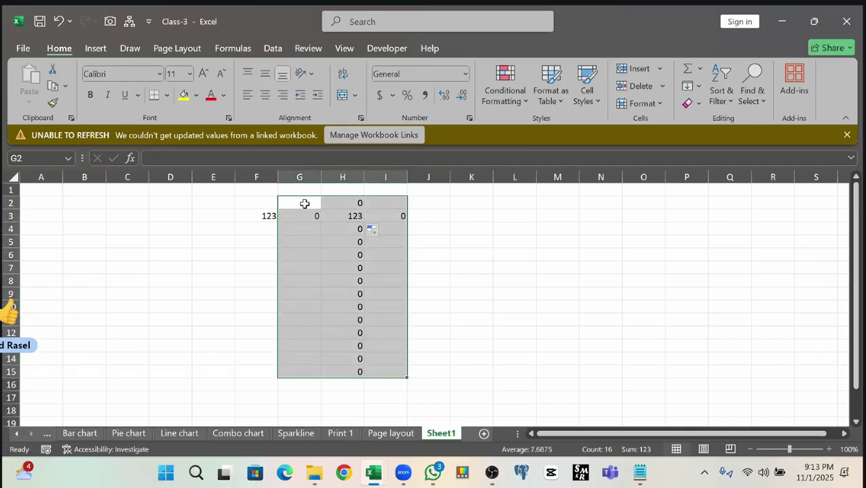
left_click_drag(305, 203, 398, 367)
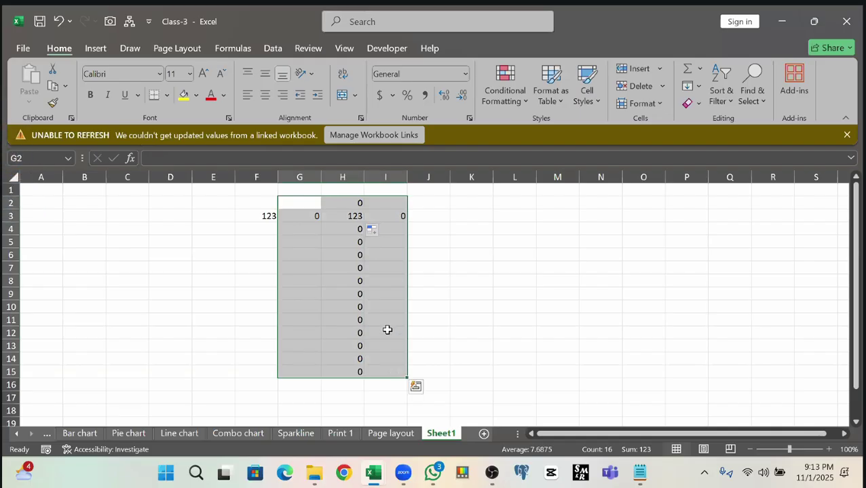
left_click_drag(307, 203, 403, 366)
left_click(299, 204)
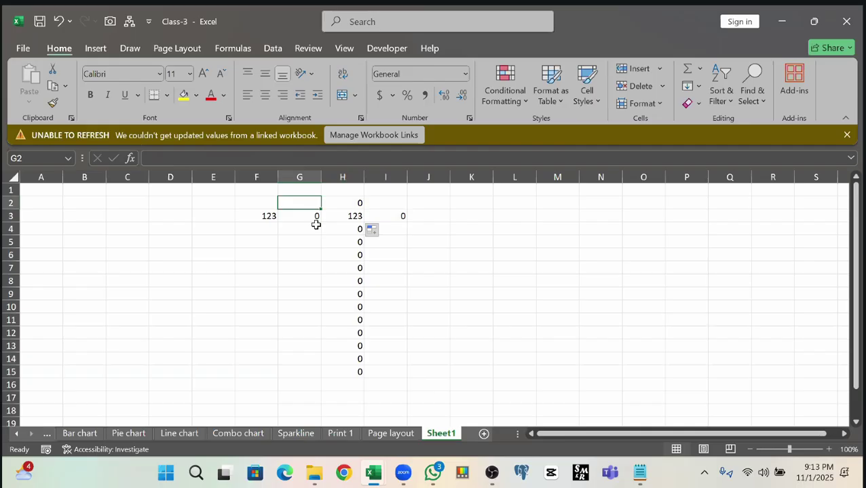
left_click_drag(309, 201, 394, 367)
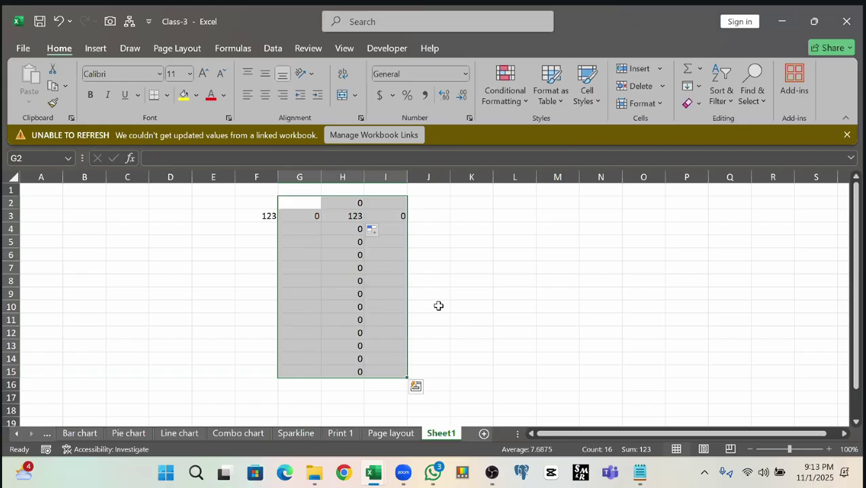
left_click(469, 293)
- Compare the formula in H3 with its source cell F3 and with the upward copy in H2
left_click(344, 216)
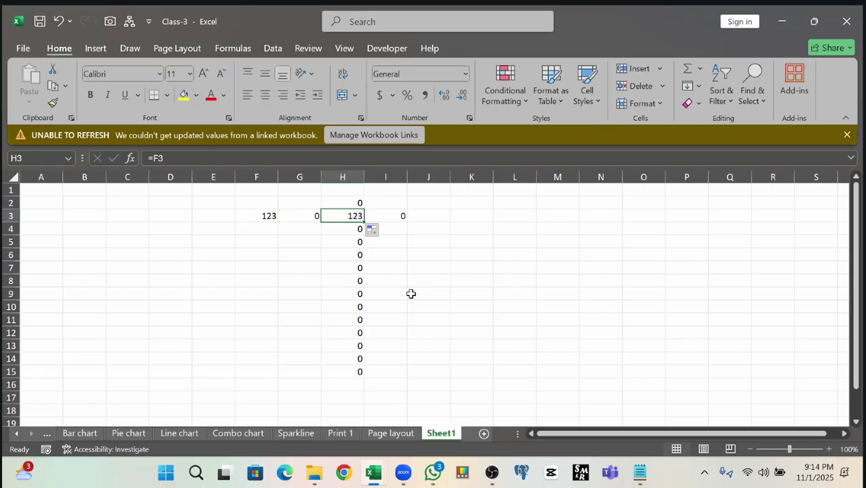
left_click(257, 217)
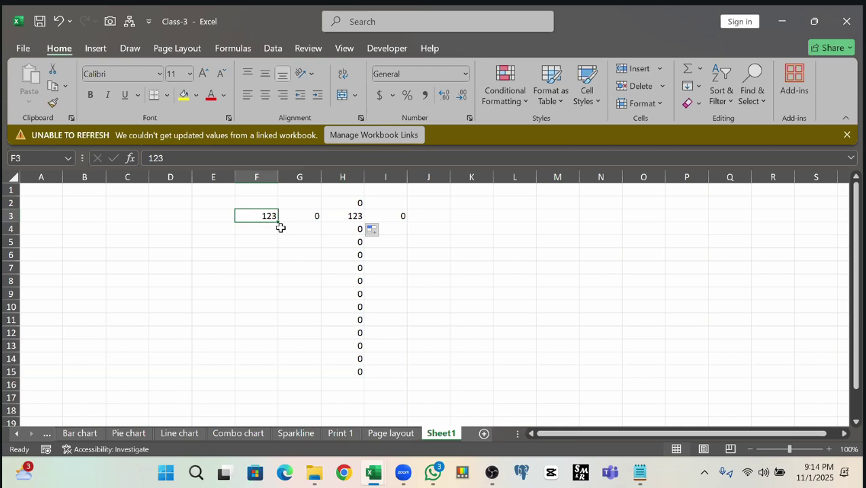
left_click(340, 216)
left_click(248, 216)
left_click(350, 216)
left_click(354, 202)
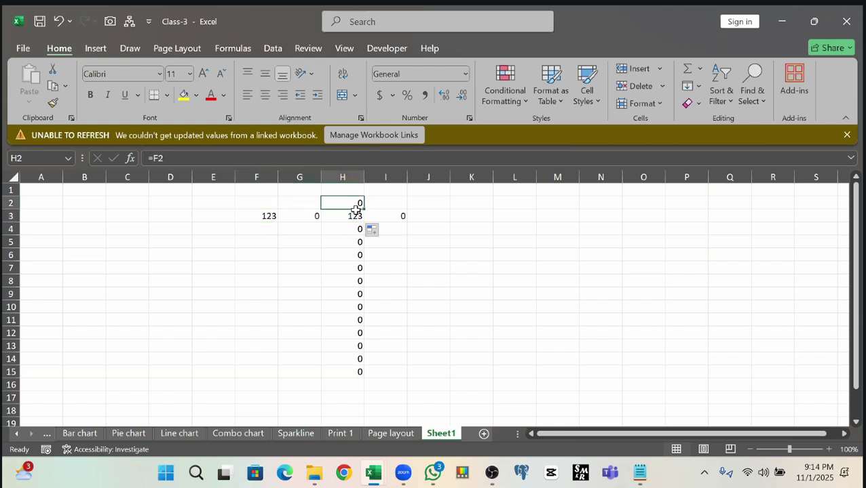
left_click(355, 216)
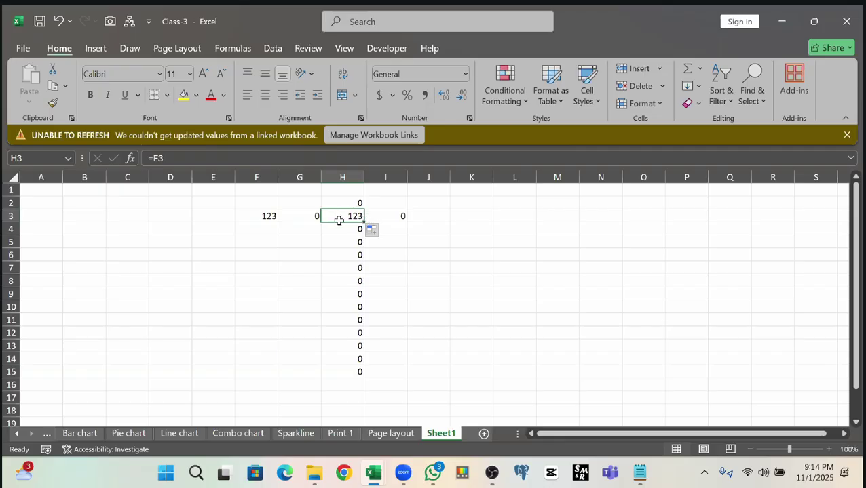
- Enter 1 in cell D3 and 0 in cell E5 as sample values
double_click(187, 216)
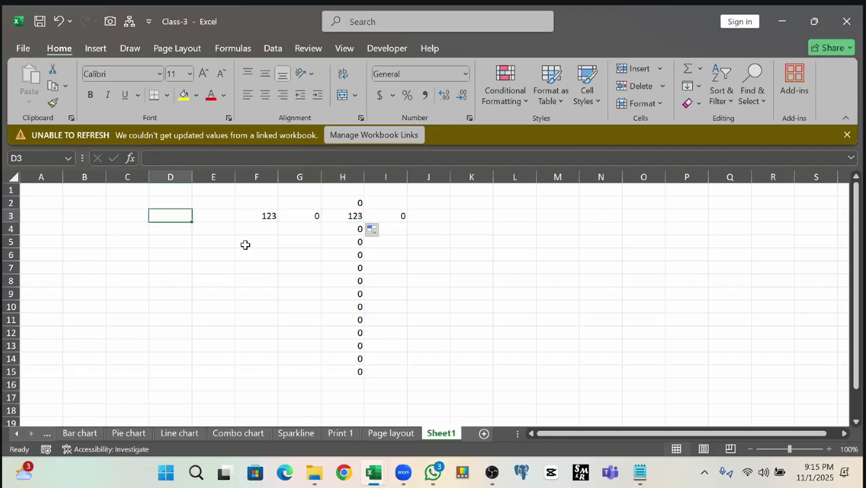
type("1")
left_click(234, 265)
left_click(187, 230)
left_click(187, 217)
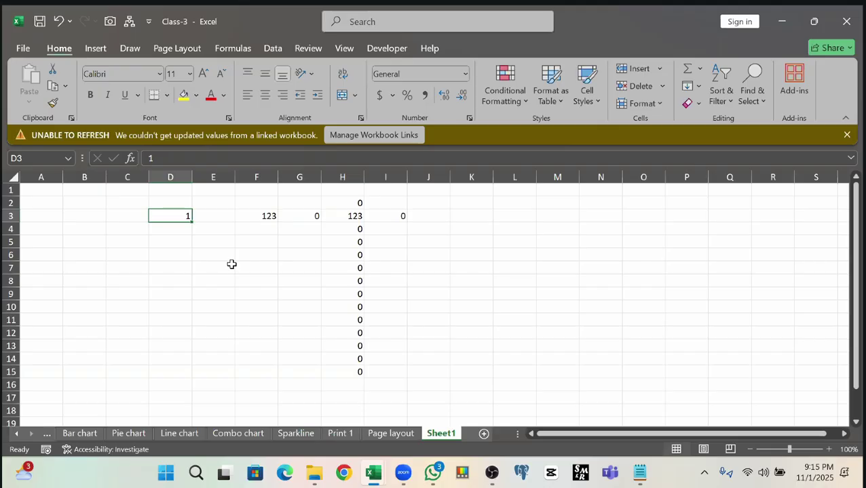
double_click(222, 243)
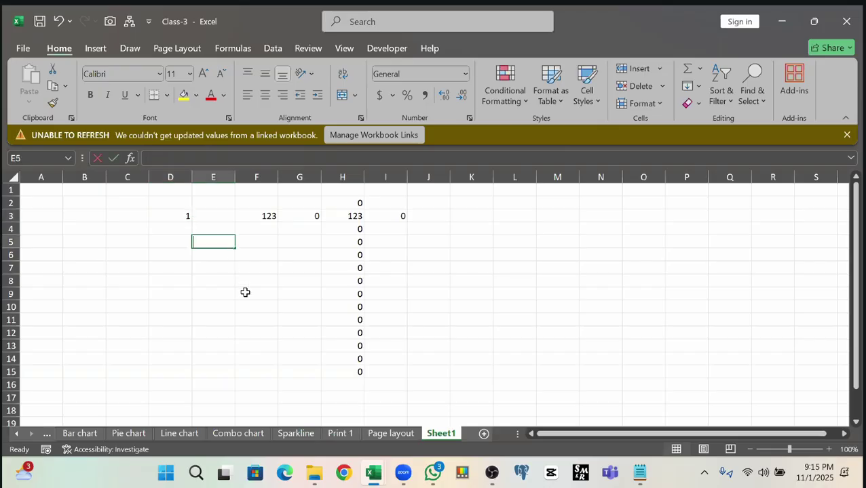
type("0")
left_click(231, 293)
left_click(228, 246)
- Clear the sample values in D3:E6 and all formulas in columns G to J from row 2 down
left_click_drag(175, 216, 222, 248)
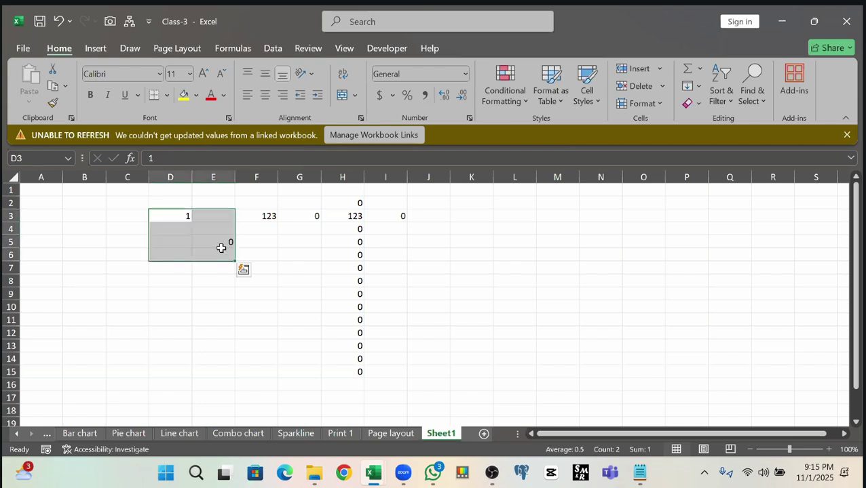
key("Delete")
left_click(266, 216)
left_click(344, 219)
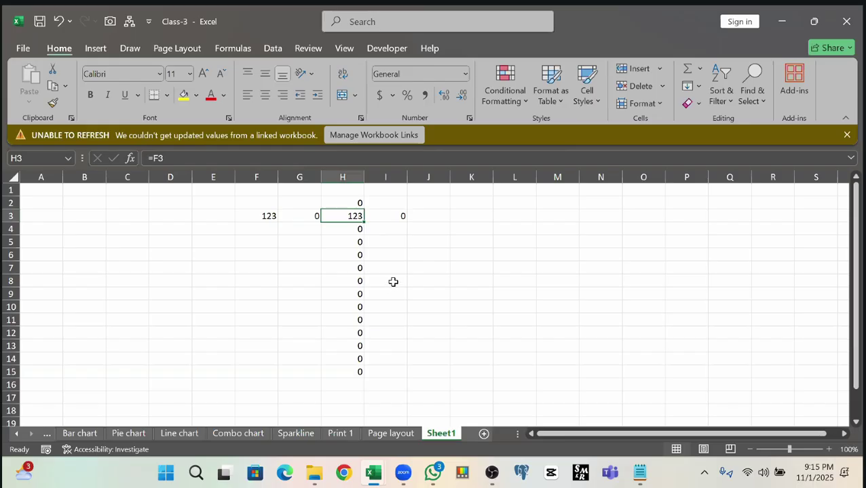
left_click_drag(309, 198, 426, 421)
key("Delete")
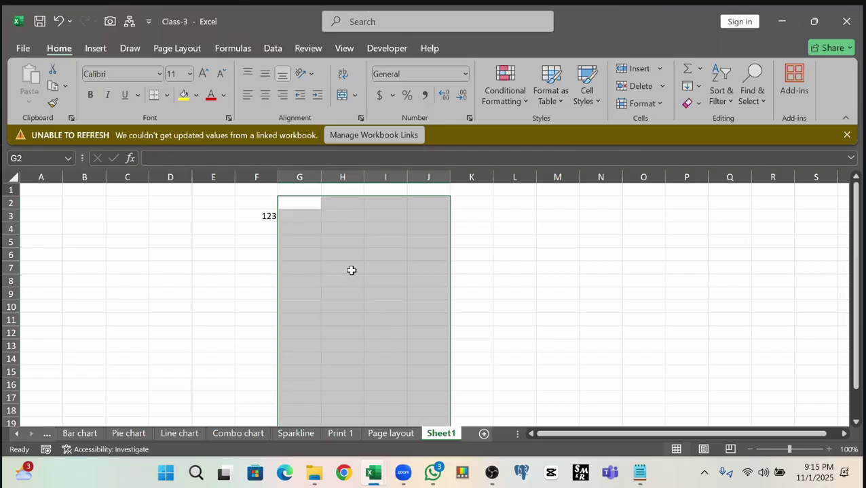
- Enter the formula =F3+1 in cell H3, picking F3 as the referenced cell
left_click(347, 217)
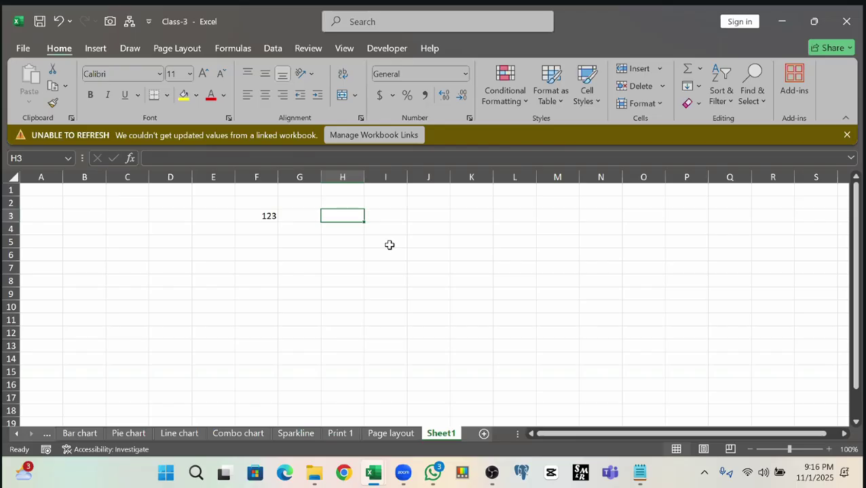
left_click(257, 214)
left_click(329, 218)
type("=")
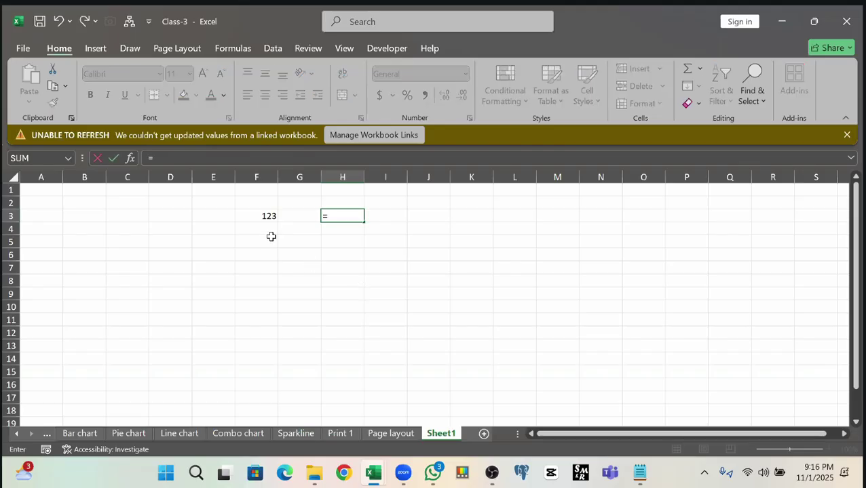
left_click(269, 221)
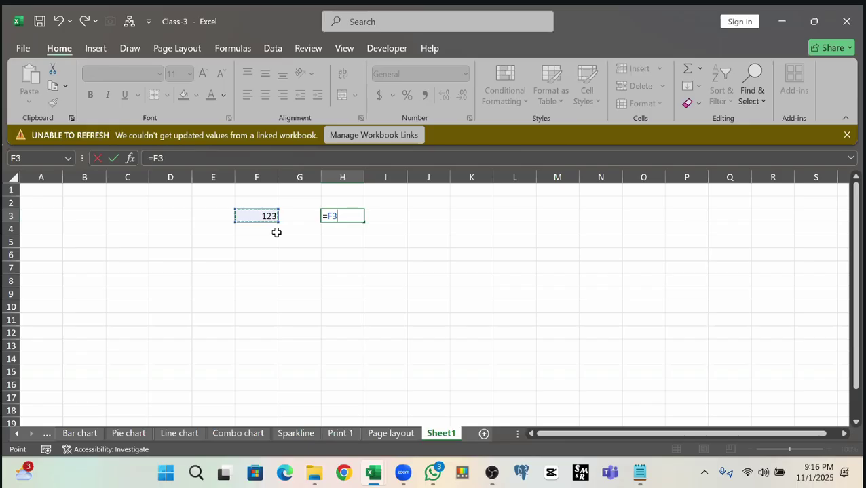
type("+1")
key("Return")
left_click(334, 218)
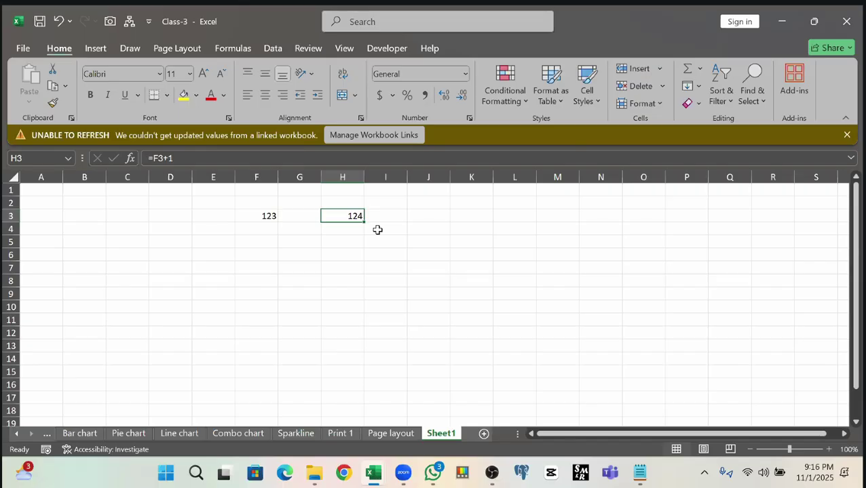
- Fill the formula from H3 down to H4 and compare the references in both cells with F3
left_click_drag(363, 222, 339, 231)
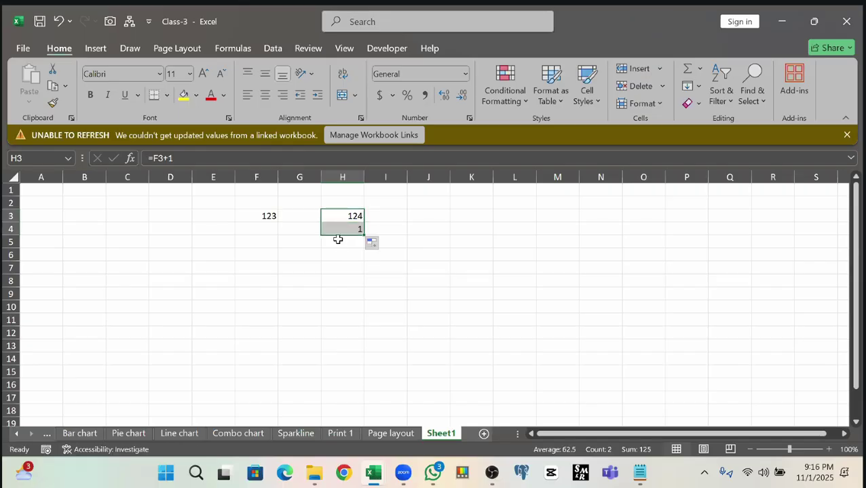
left_click(337, 229)
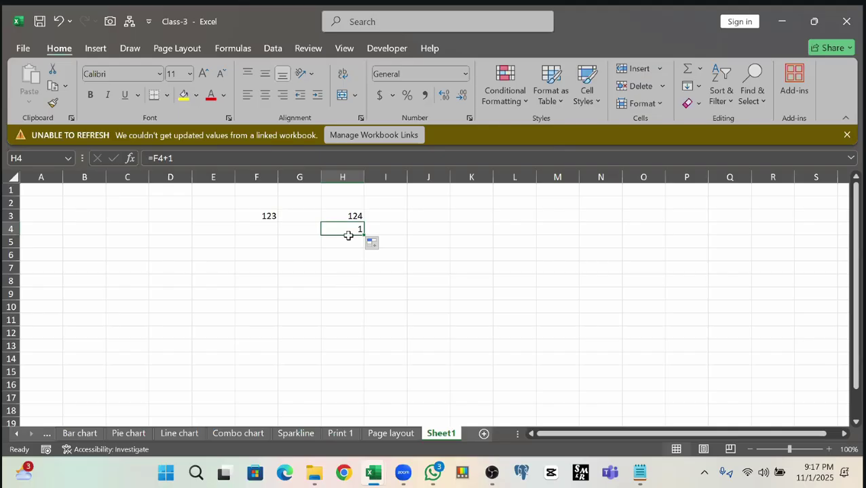
left_click(345, 215)
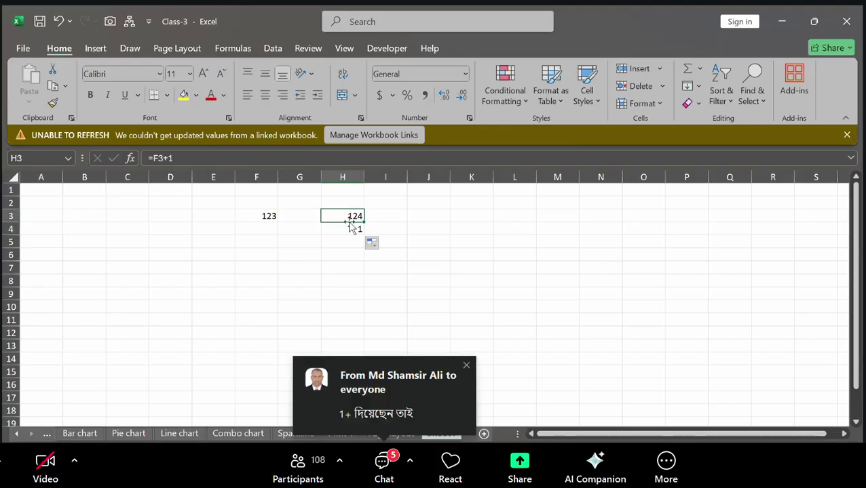
left_click(352, 227)
left_click_drag(348, 217, 350, 232)
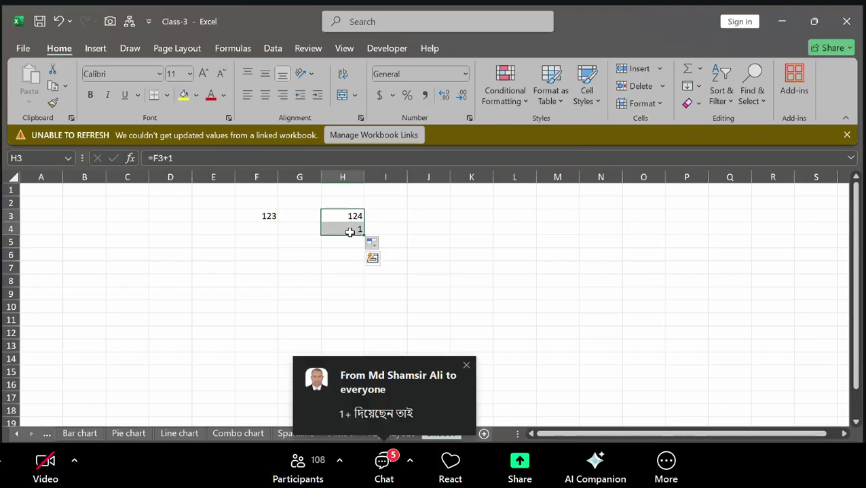
left_click(341, 214)
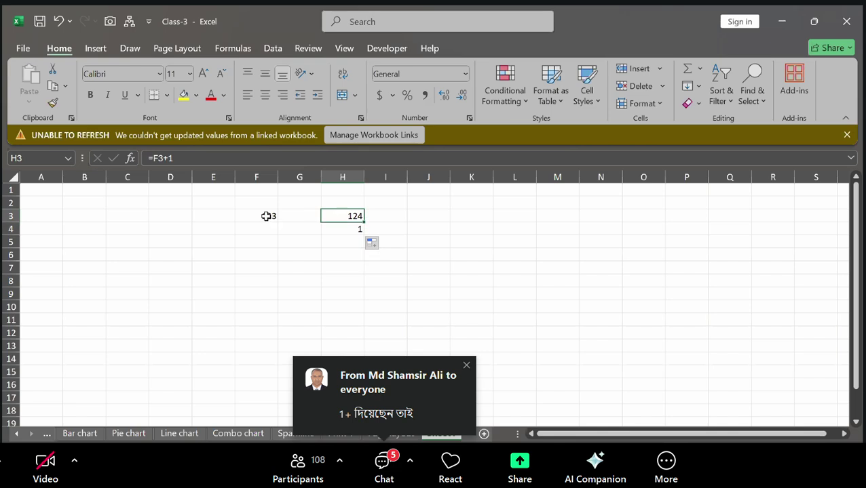
left_click(269, 216)
left_click(337, 215)
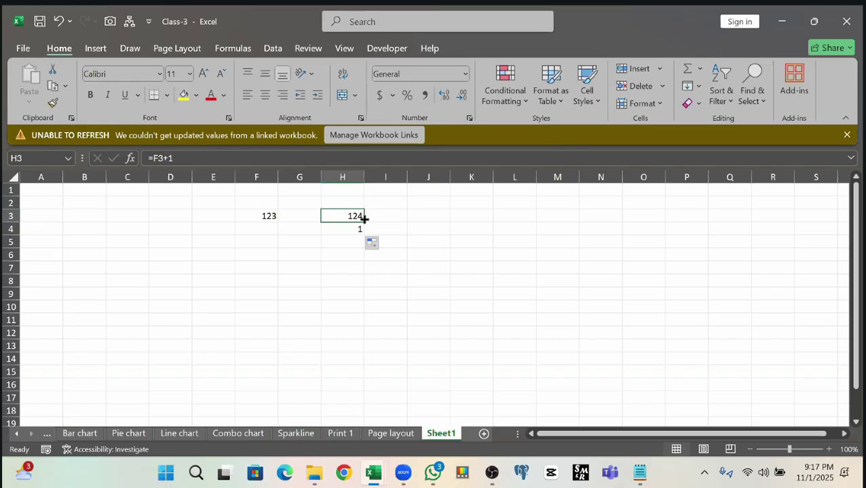
- Refill H4 from H3 and check which source cell each of the two formulas refers to
left_click_drag(364, 223, 374, 232)
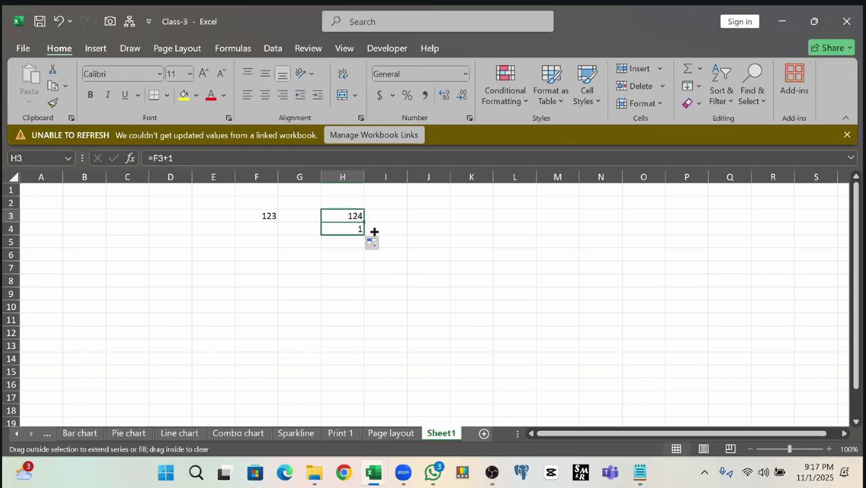
left_click(338, 231)
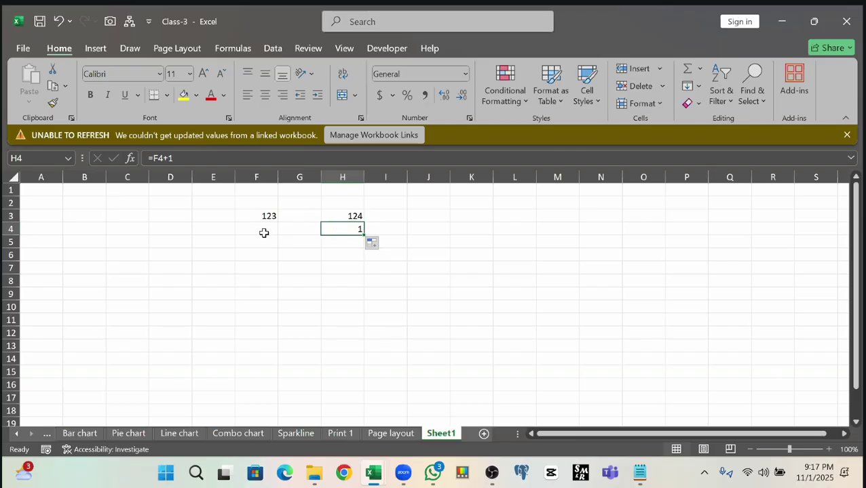
left_click(342, 215)
double_click(343, 215)
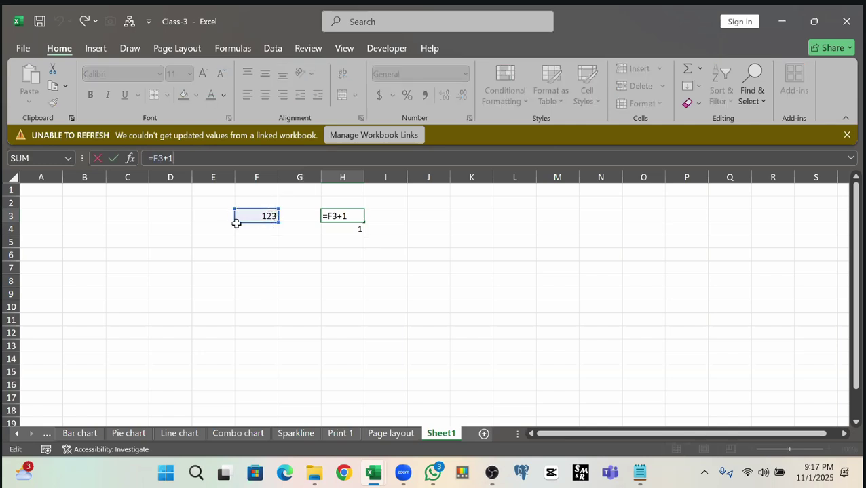
left_click(323, 257)
left_click(359, 228)
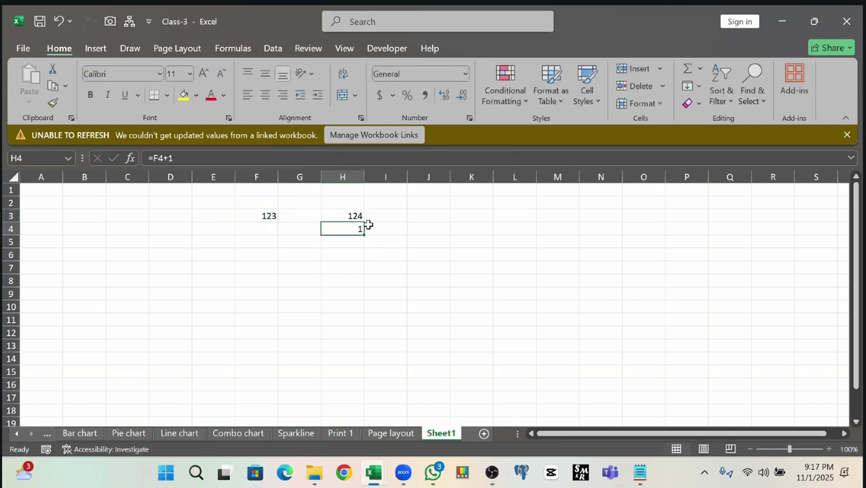
- Examine which source cell the formula in H4 refers to and compare F3 with its formula in H3
double_click(362, 228)
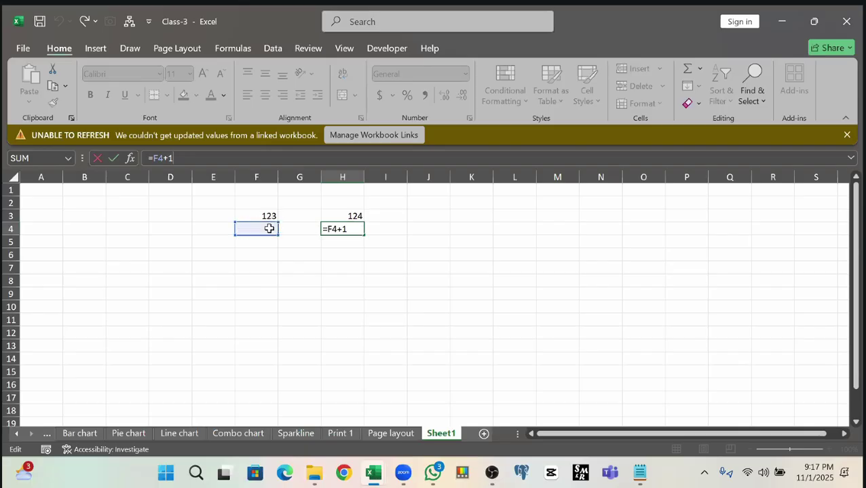
left_click(249, 227)
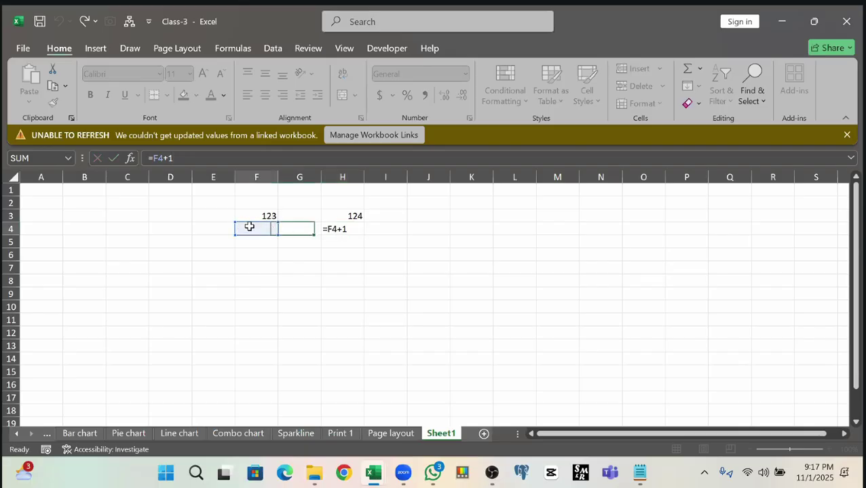
left_click(332, 228)
left_click(265, 216)
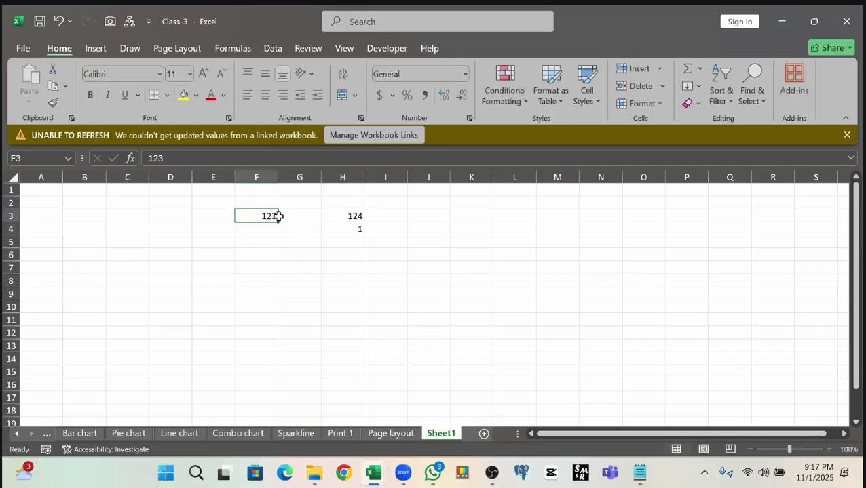
left_click(345, 215)
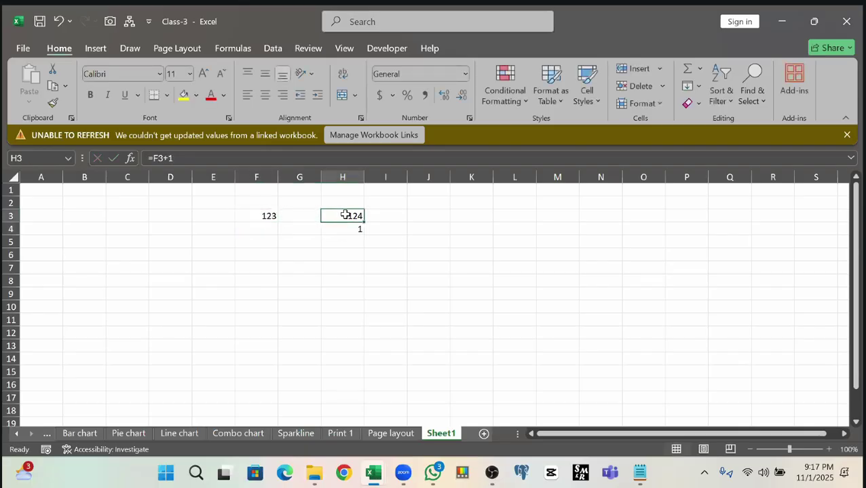
left_click(273, 216)
- Enter 123 in F4 as a test, check the formula cell H4 against it, and clear F4 again
left_click(267, 226)
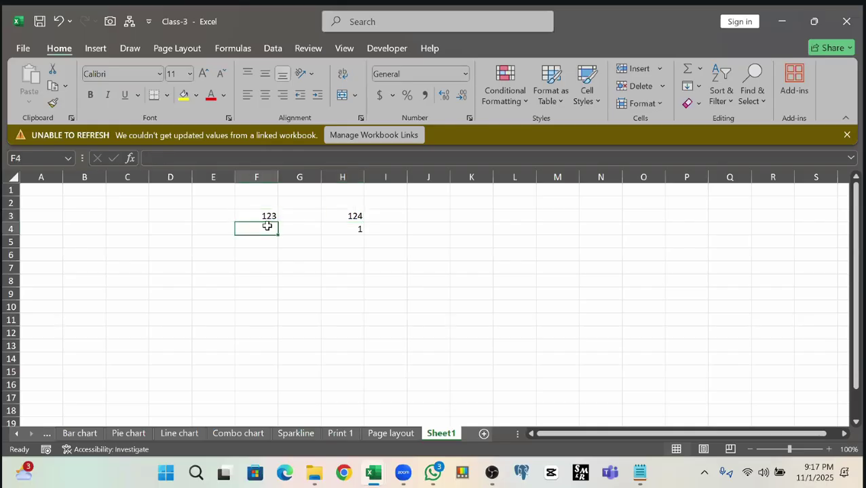
type("123")
left_click(284, 269)
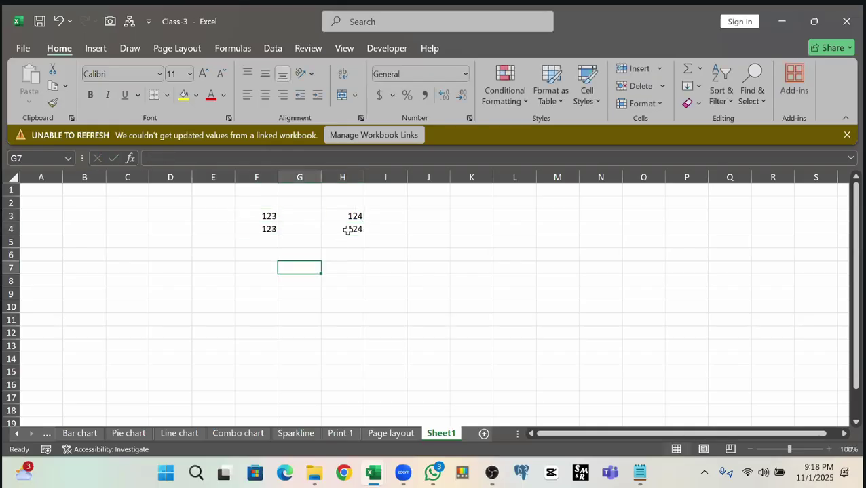
left_click(348, 229)
left_click(266, 229)
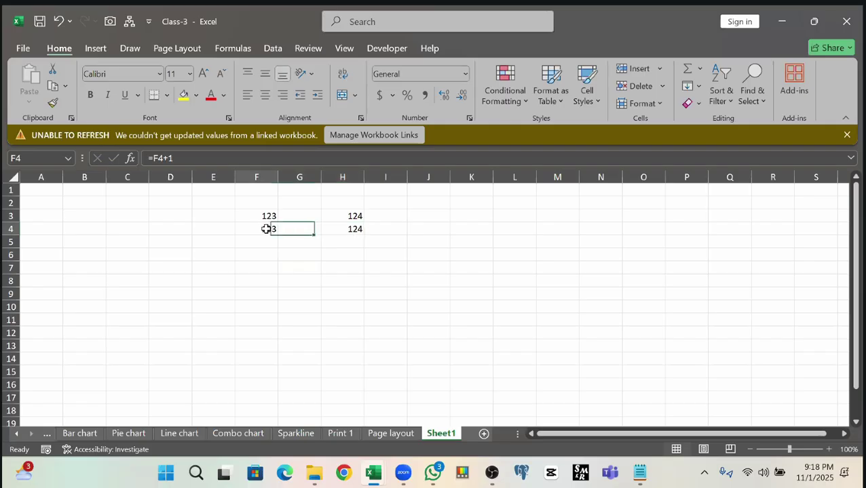
key("Delete")
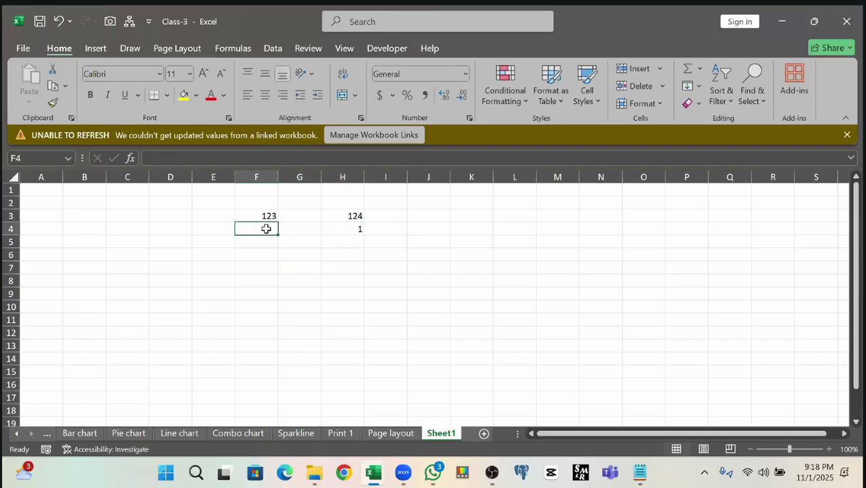
- Open the formula in H4 and examine its row reference
left_click(360, 229)
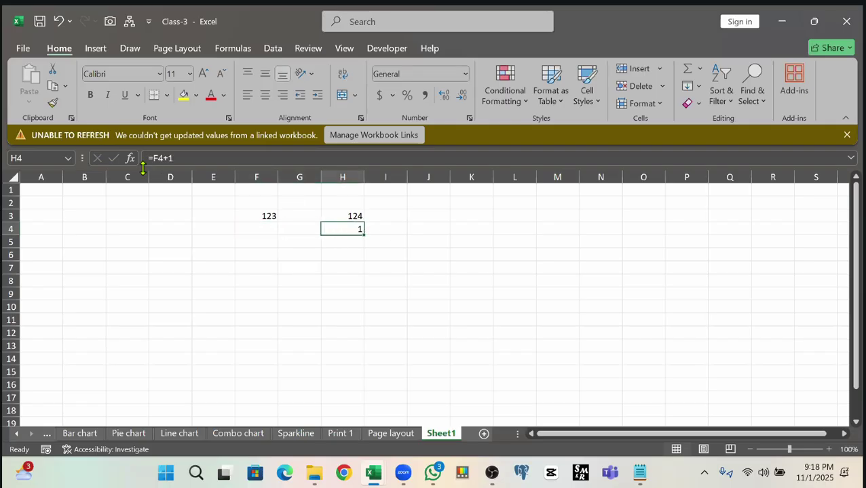
left_click(162, 158)
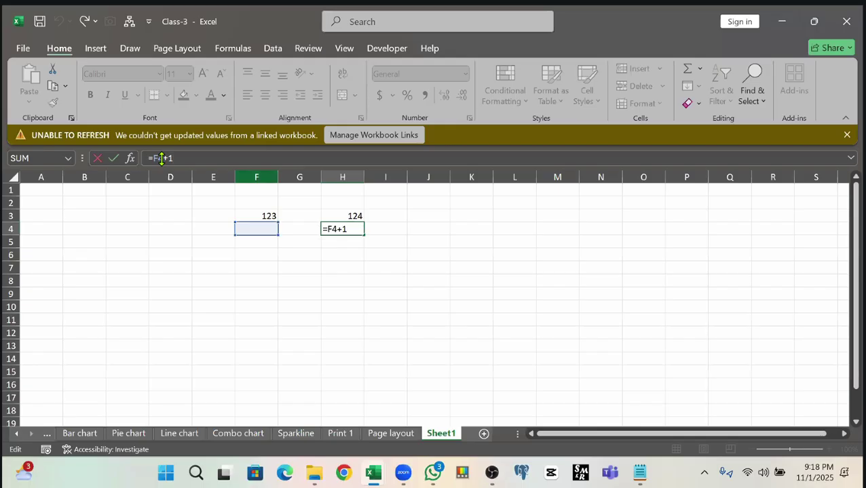
left_click(176, 158)
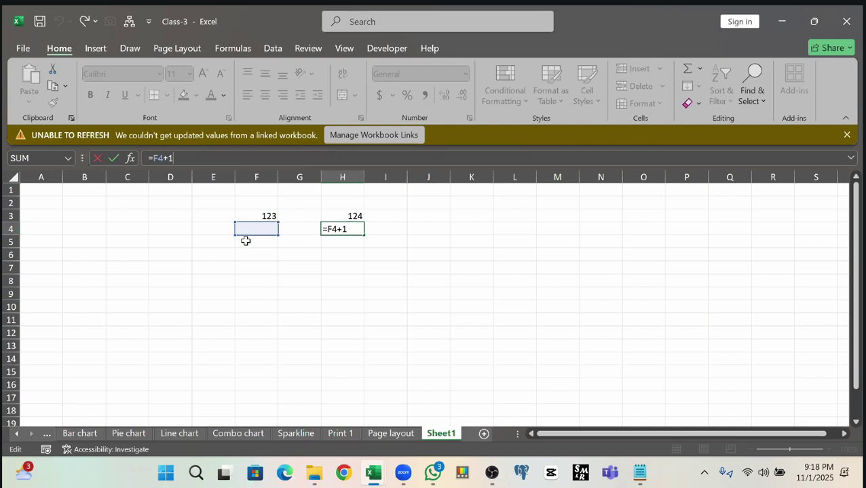
- Refill H4 from H3 and compare the copied formula with the source cell F4
left_click(349, 217)
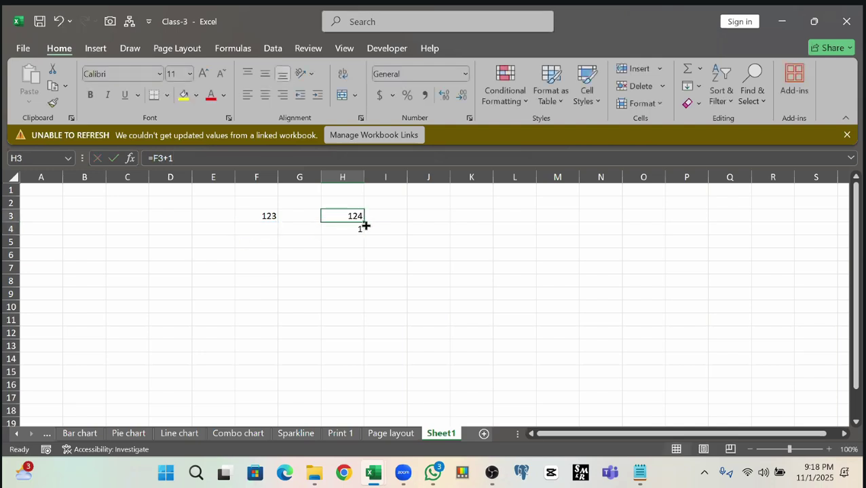
left_click_drag(365, 224, 365, 230)
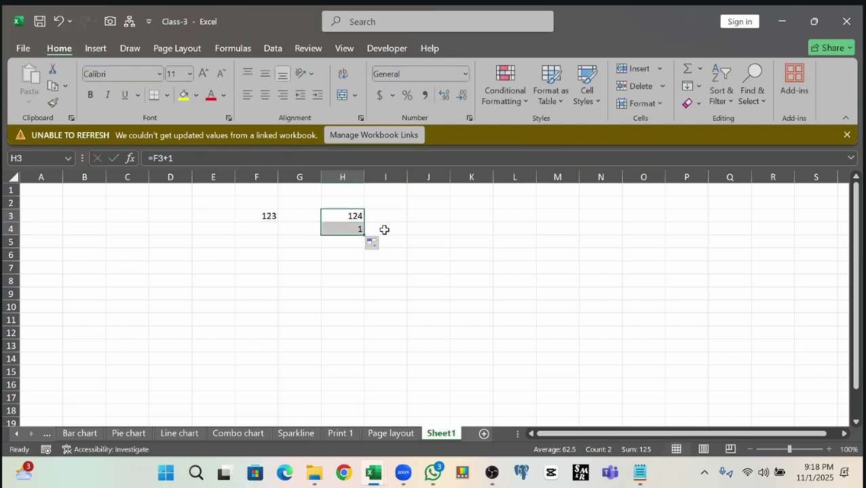
left_click(331, 232)
left_click(269, 233)
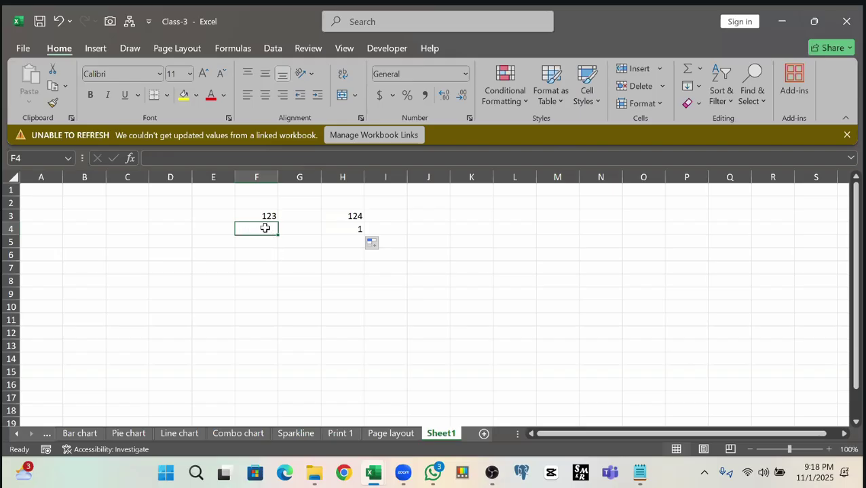
left_click(357, 232)
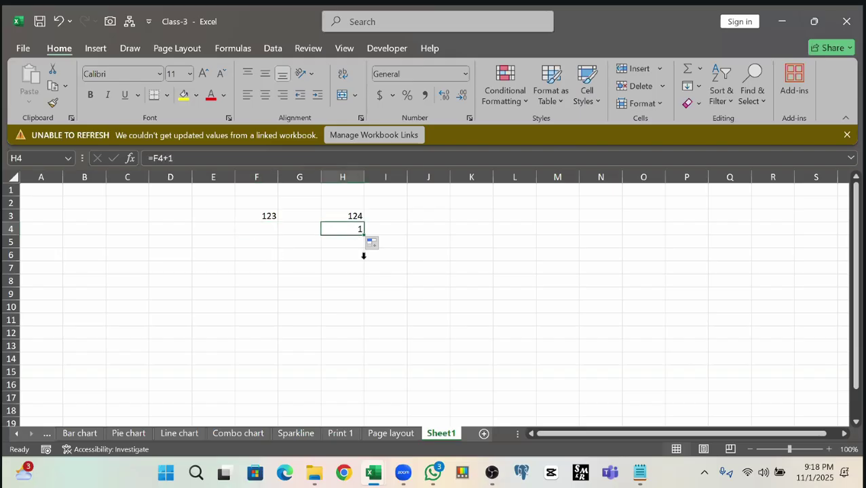
left_click(261, 226)
left_click(302, 229)
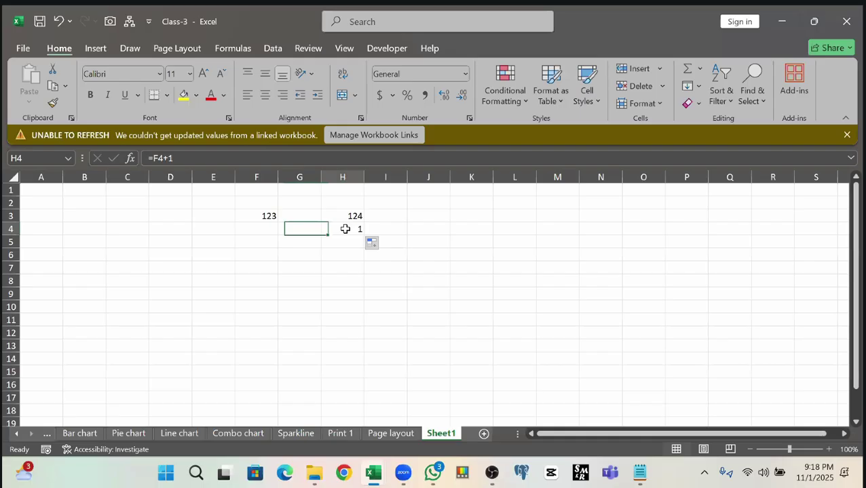
left_click(345, 230)
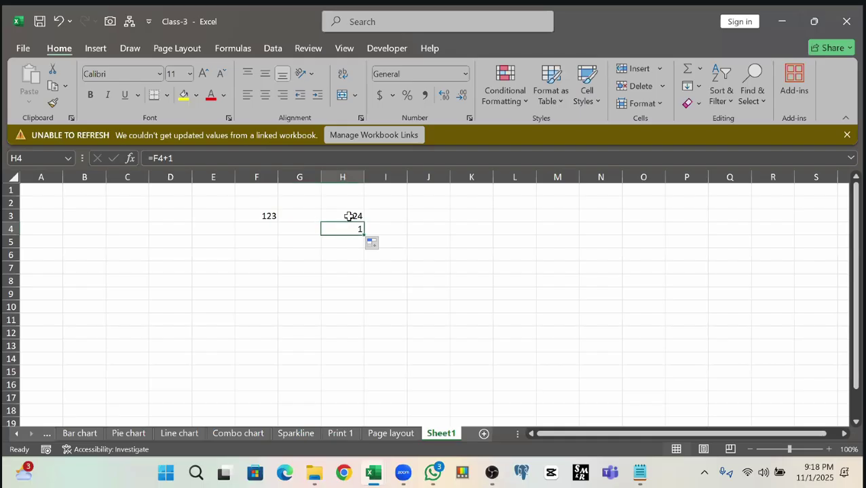
- Clear the formulas in cells H3 and H4
left_click(349, 216)
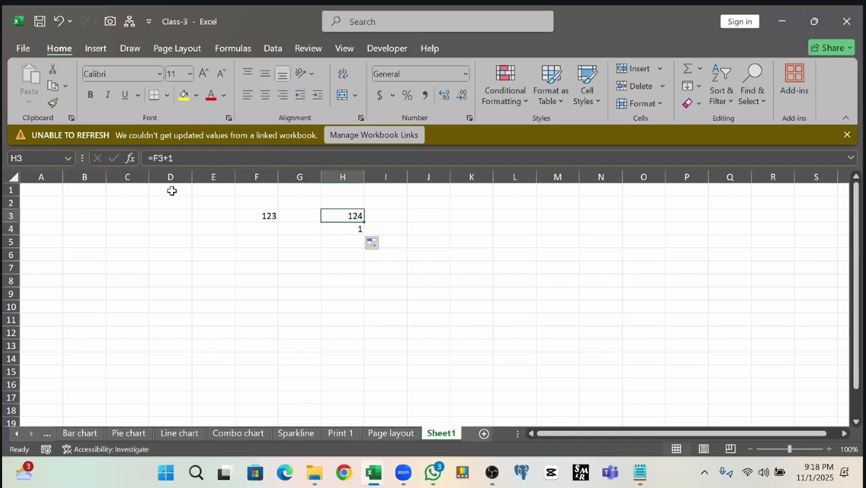
key("Delete")
left_click(350, 228)
key("Delete")
- Enter the formula =F3 in cell H3, picking F3 as the referenced cell
left_click(342, 215)
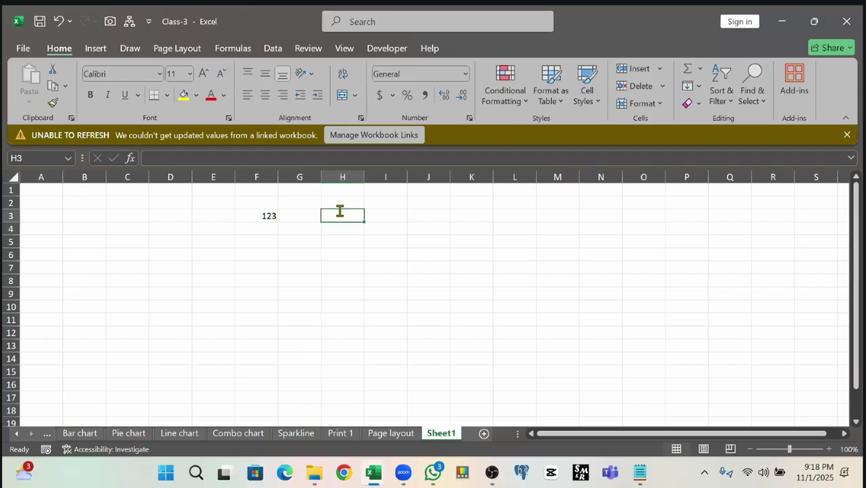
type("=")
left_click(266, 215)
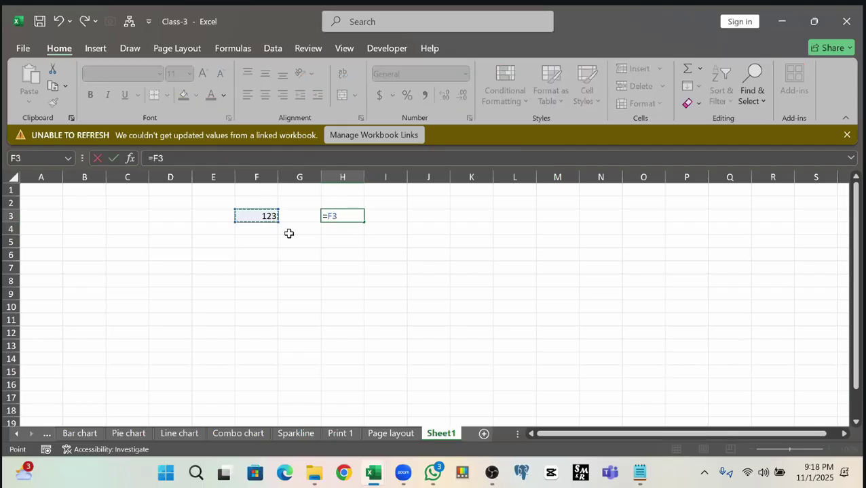
key("Return")
- Fill the =F3 formula from H3 down to H13 and clear the copies in H4:H13
left_click(346, 215)
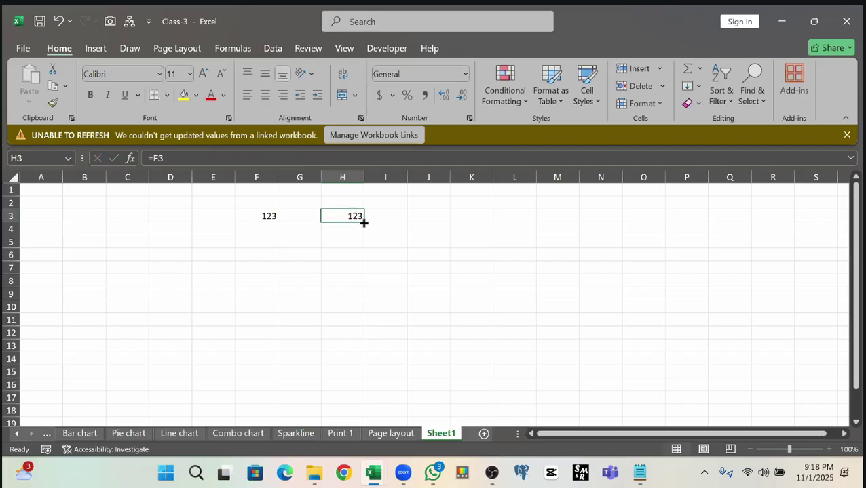
left_click_drag(364, 223, 358, 349)
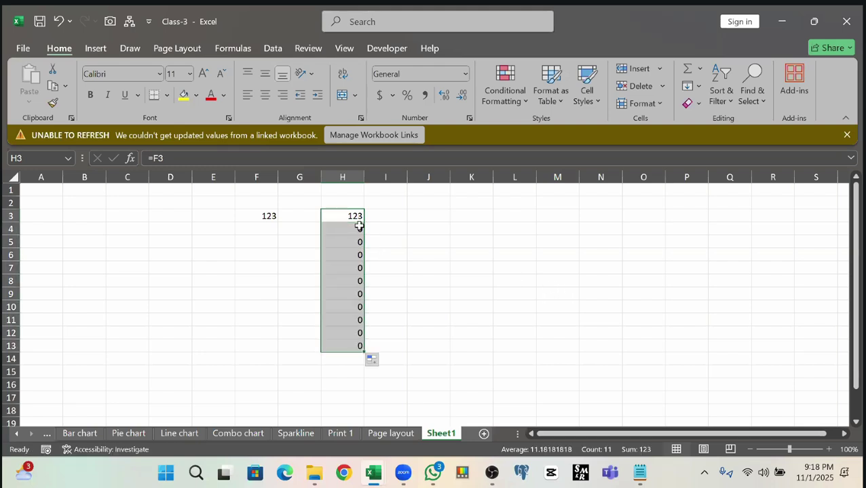
left_click_drag(359, 226, 348, 356)
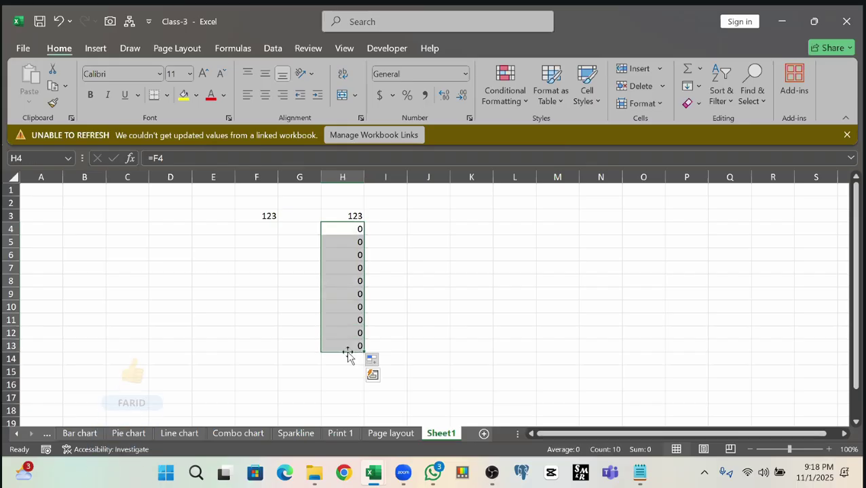
key("Delete")
- Fill the =F3 formula from H3 down to H12, repeating the fill over the same range
left_click(352, 217)
left_click_drag(363, 219, 390, 331)
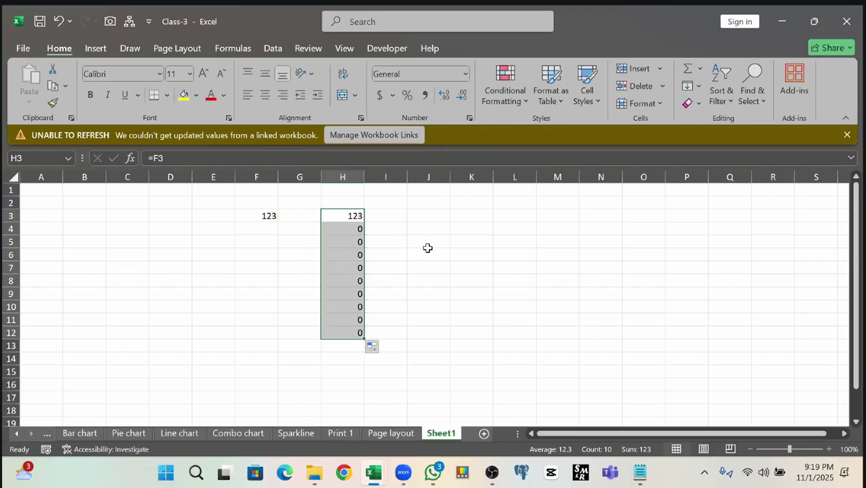
left_click(335, 215)
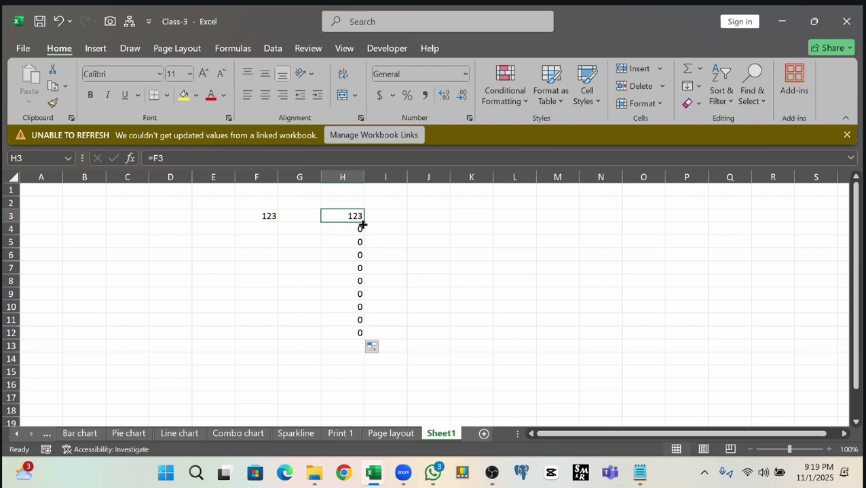
left_click_drag(364, 222, 362, 336)
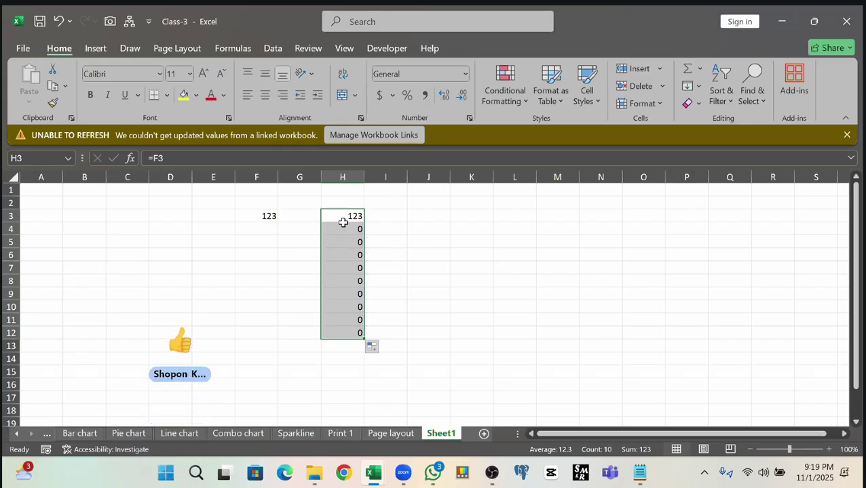
left_click(342, 217)
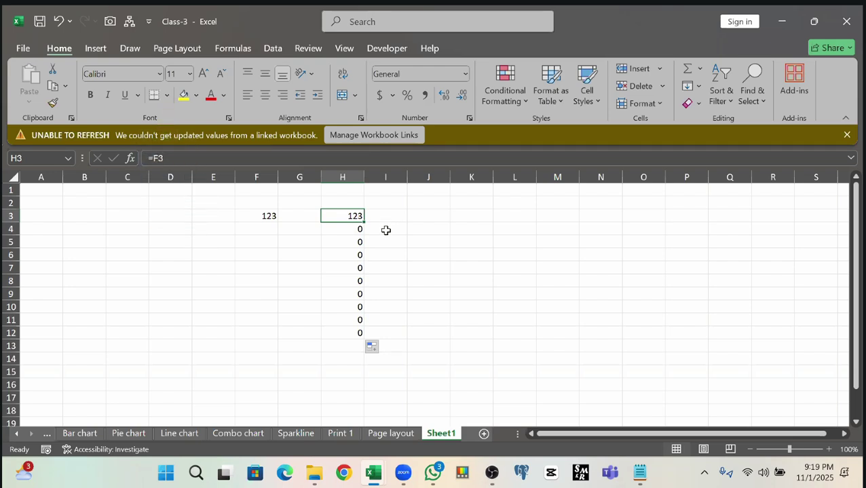
left_click(388, 233)
left_click(348, 217)
mouse_move(364, 229)
left_mouse_down()
mouse_move(388, 324)
mouse_move(361, 334)
left_mouse_up()
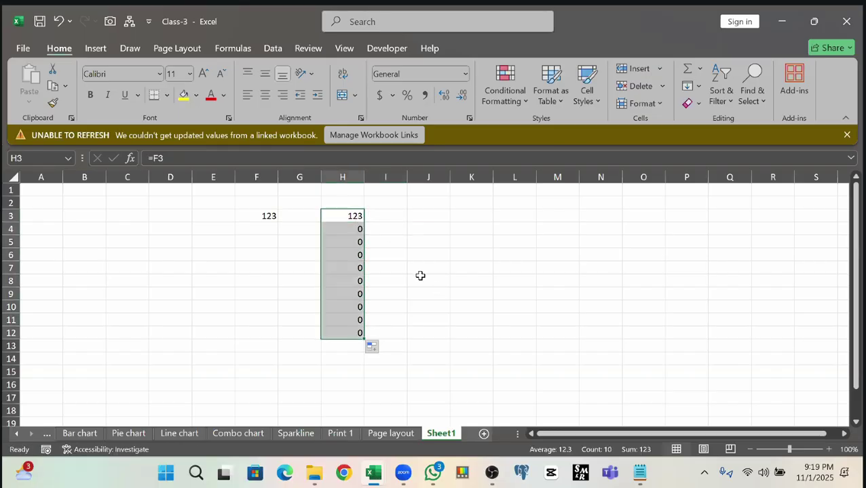
- Fill the =F3 formula from H3 across row 3 to L3, and also into G3
left_click(354, 220)
left_click_drag(367, 218, 433, 282)
left_click(346, 212)
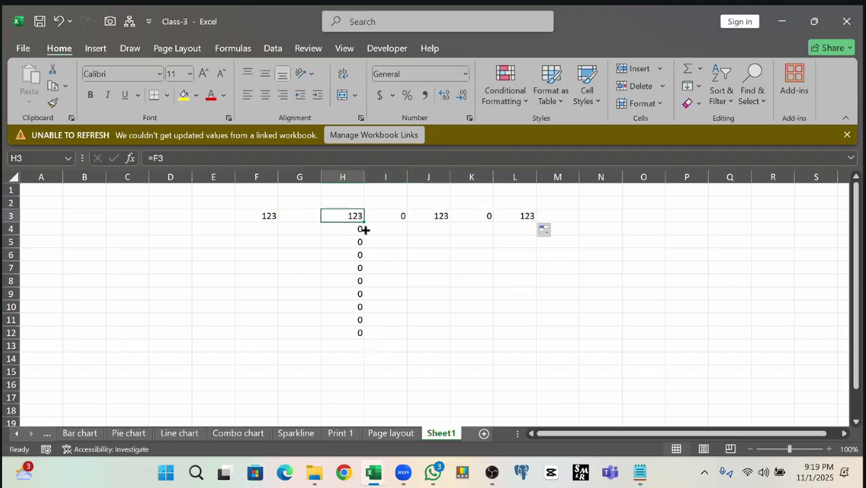
left_click_drag(363, 223, 479, 210)
left_click(454, 267)
key("Delete")
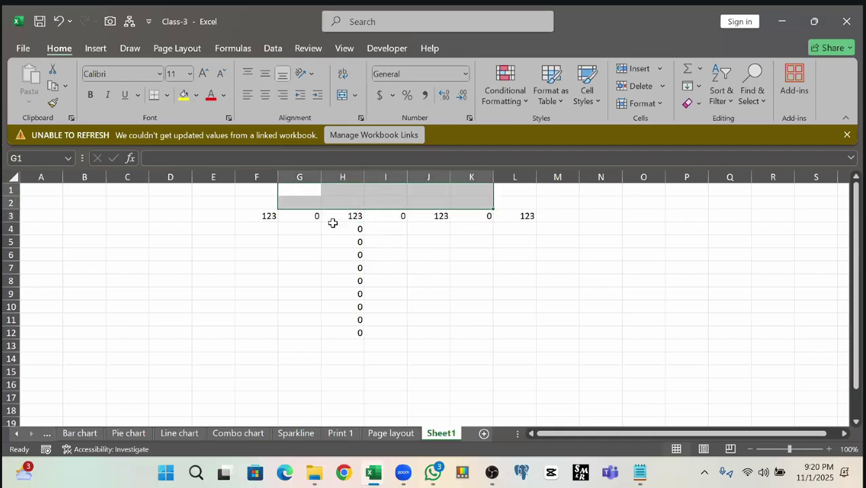
- Clear the copied formulas from row 3 in G3 and I3:M3
left_click_drag(332, 219, 313, 214)
left_click(313, 214)
key("Delete")
left_click_drag(386, 215, 563, 219)
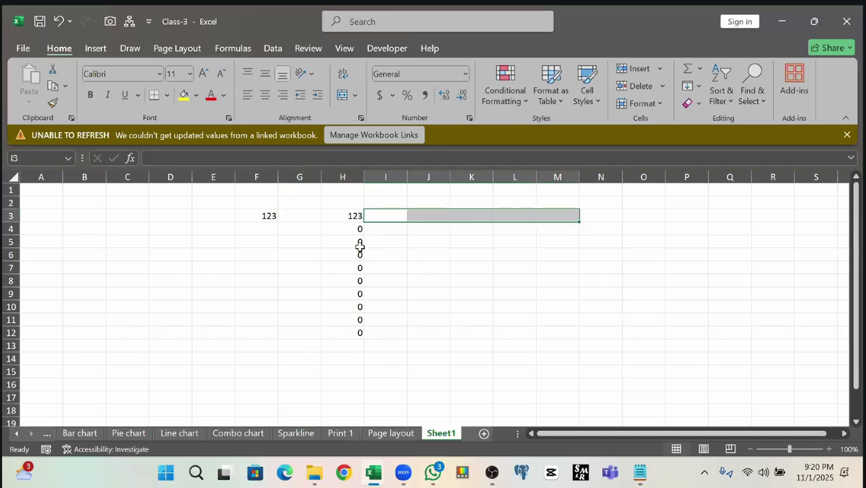
- Clear the copies in H4:H12 and fill the =F3 formula from H3 down to H13
left_click_drag(357, 231, 353, 332)
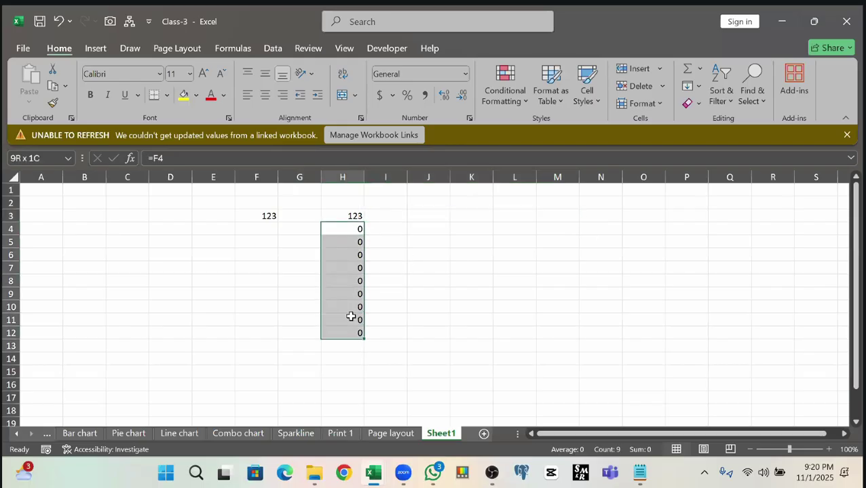
key("Delete")
left_click(358, 218)
left_click_drag(364, 223, 373, 347)
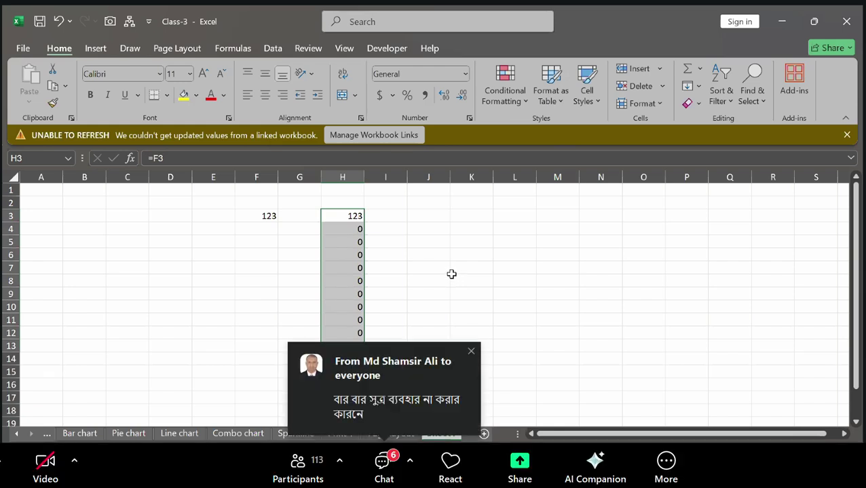
left_click(338, 214)
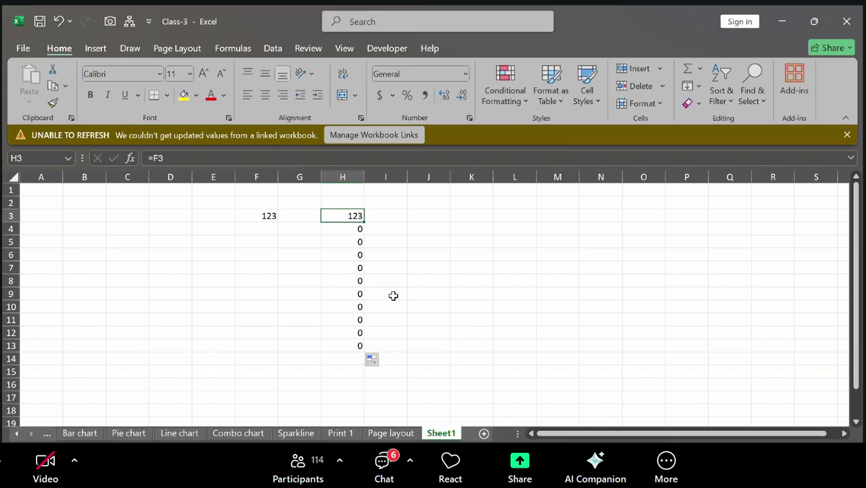
- Enter 23456 in cell I3 and clear it again
left_click(386, 219)
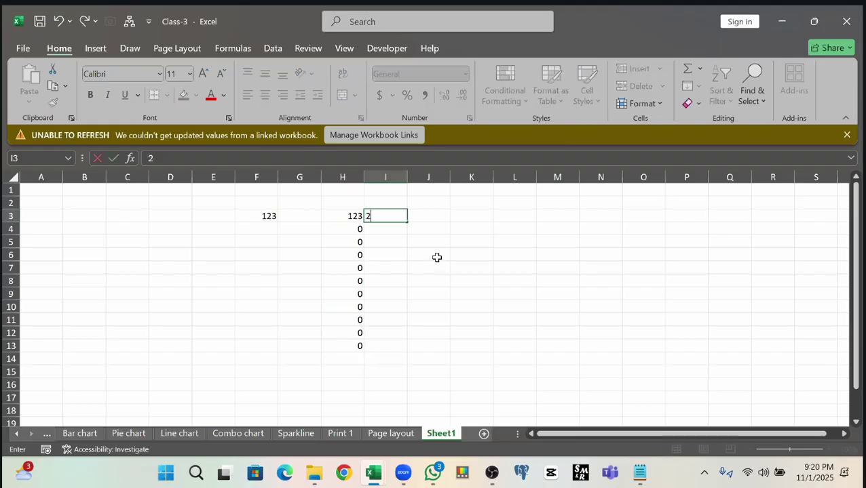
type("23456")
left_click(451, 271)
left_click(394, 216)
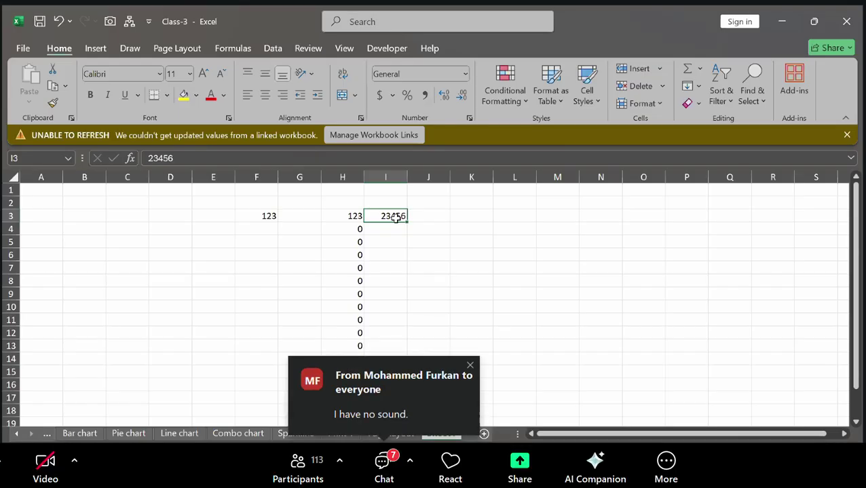
key("Delete")
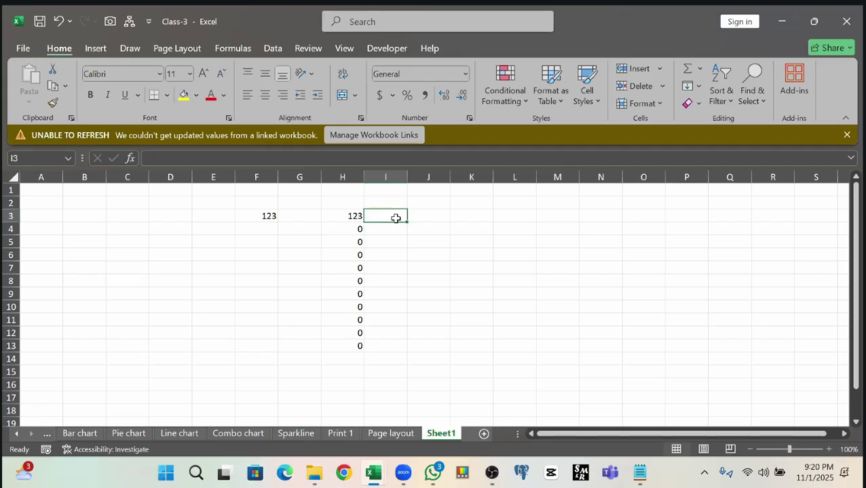
- Replace the number in F3 with 2 and enter 2 in E3 beside it
key("Left")
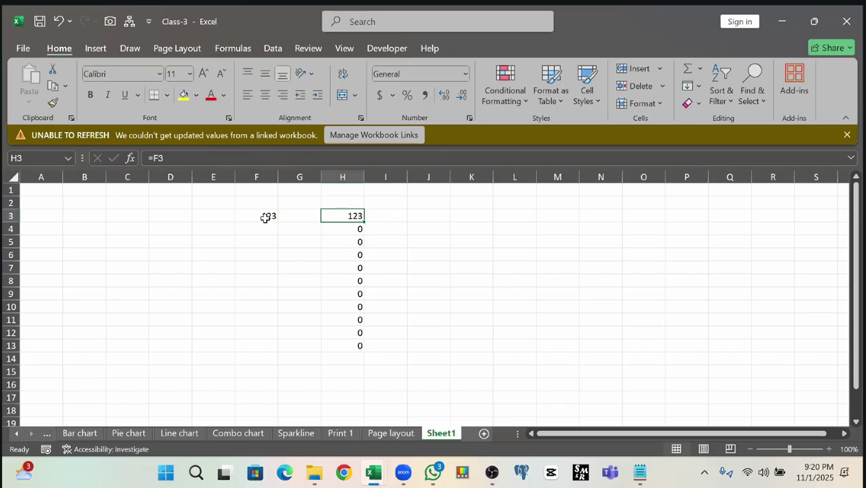
key("Left")
key("Left")
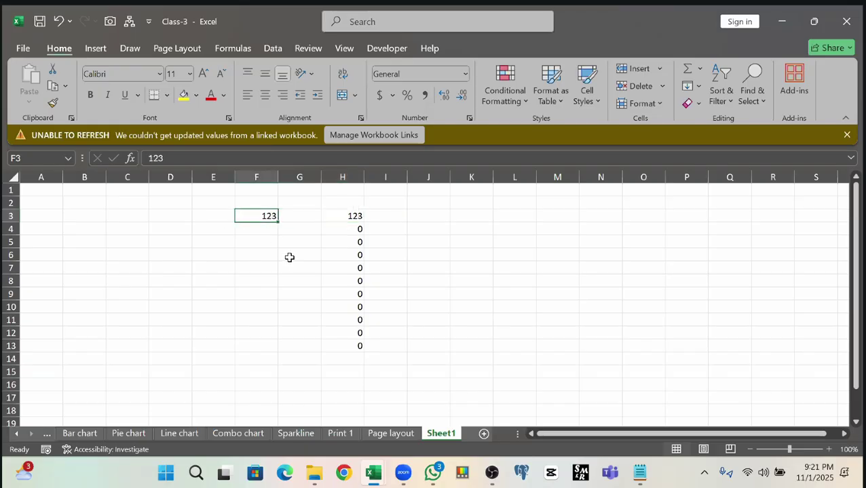
type("2")
left_click(228, 219)
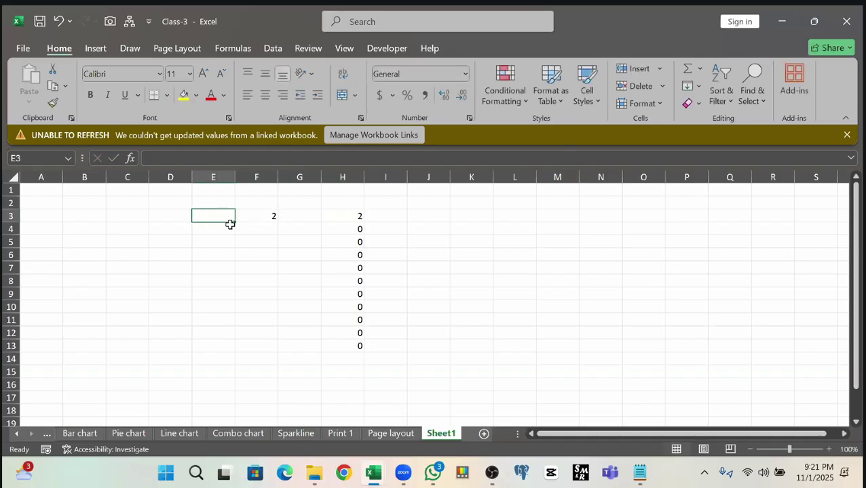
type("2")
left_click(264, 214)
left_click_drag(225, 218, 258, 214)
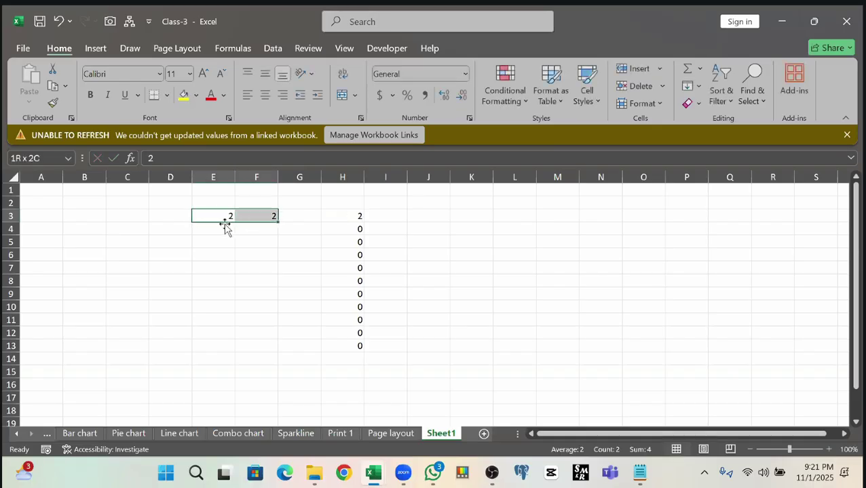
- Enter 3 in both E4 and F4, and 4 in both E5 and F5
left_click(226, 227)
type("3")
left_click(258, 228)
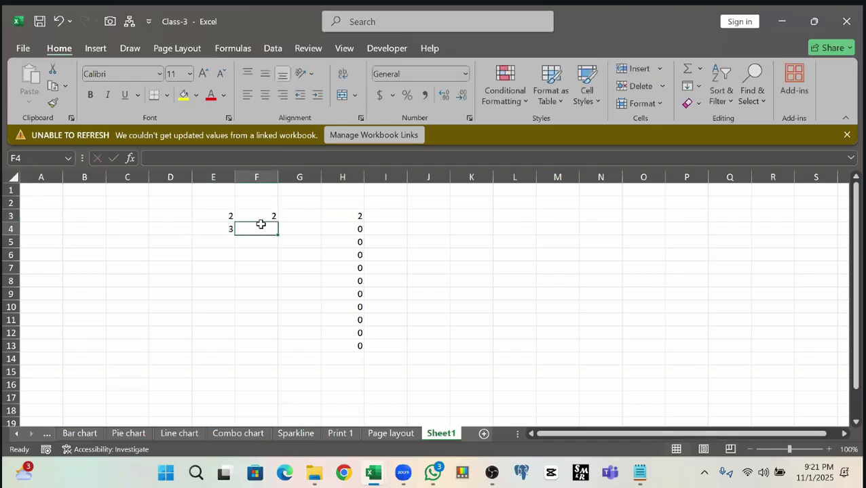
type("3")
left_click(224, 241)
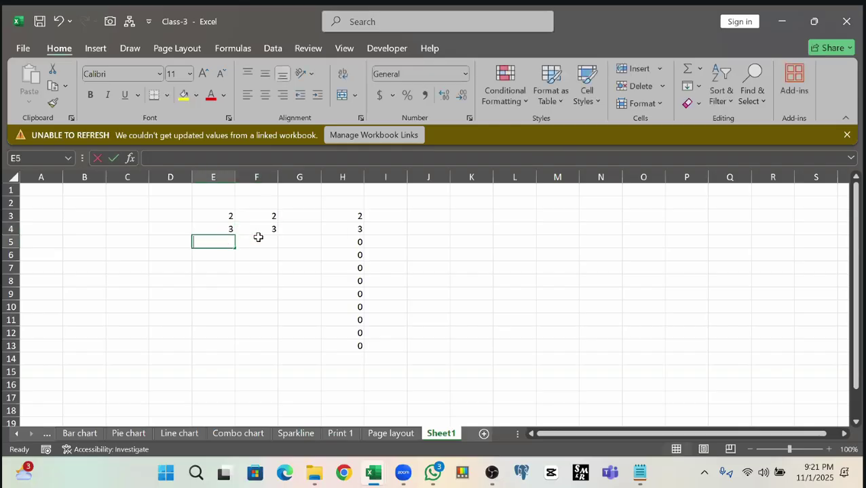
type("4")
left_click(257, 241)
type("4")
left_click(307, 294)
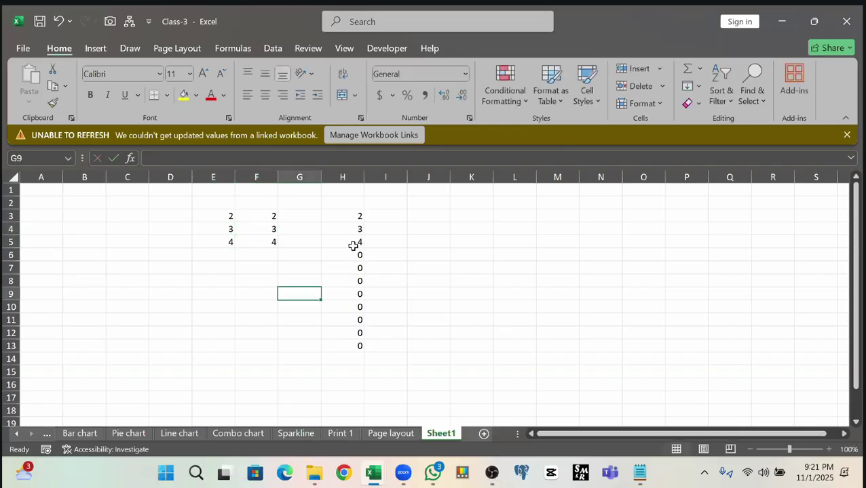
- Clear the surplus formulas below H5 (H6:I14) and replace the formula in H3 with =E3*F3
left_click_drag(353, 255, 365, 363)
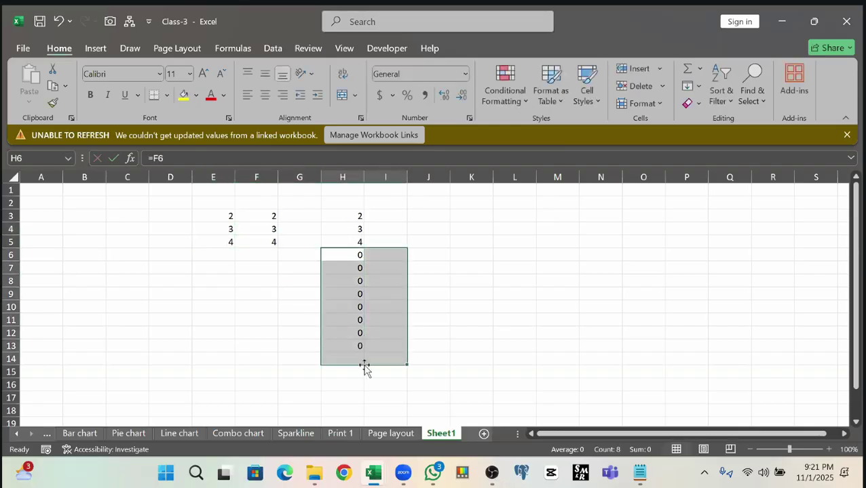
key("Delete")
left_click(347, 216)
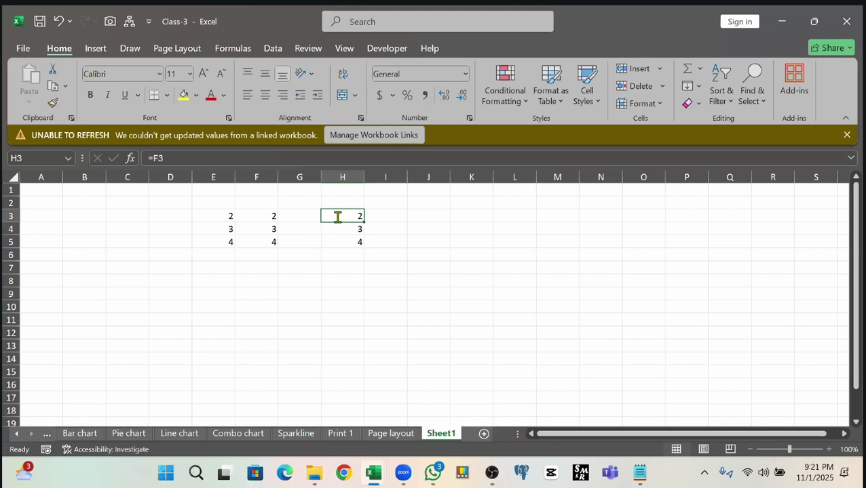
type("=")
left_click(228, 215)
type("&")
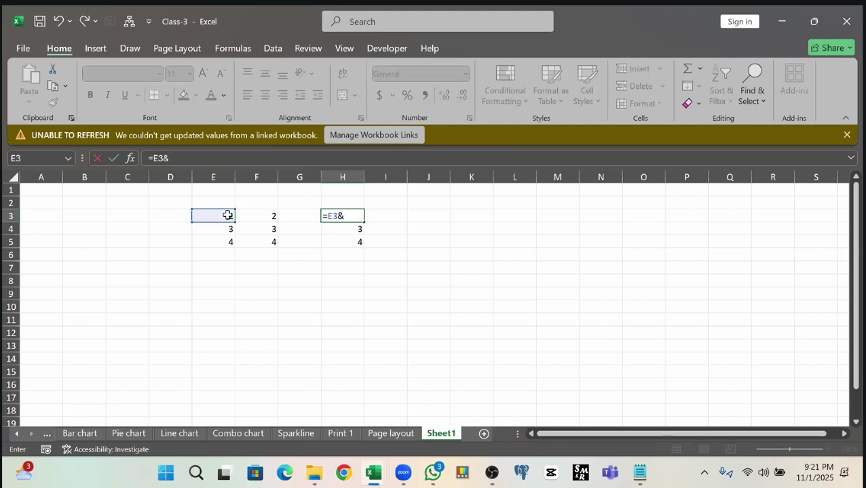
key("BackSpace")
type("*")
left_click(249, 215)
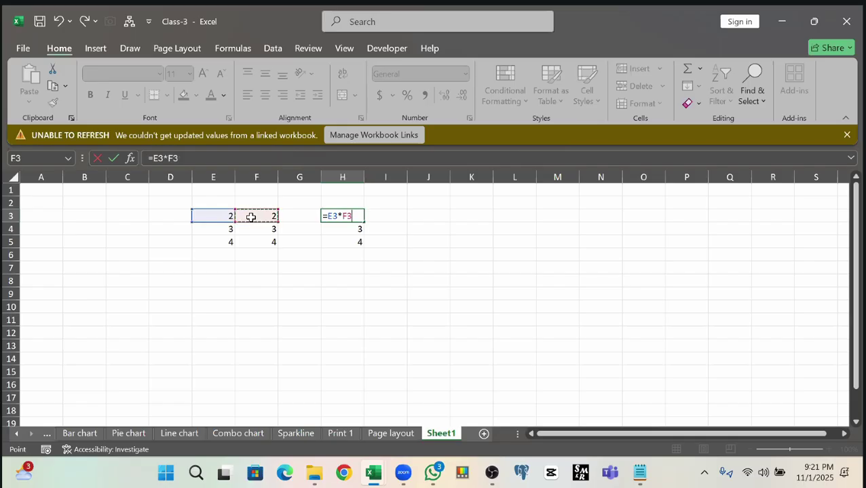
key("Return")
left_click(363, 215)
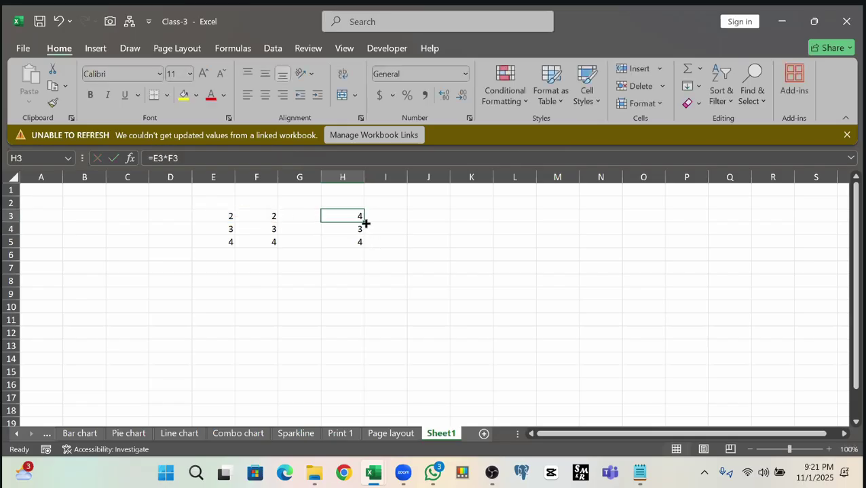
left_click(366, 223)
- Add the headings Quantity in E2 and Price in F2 above the two number columns
left_click(217, 205)
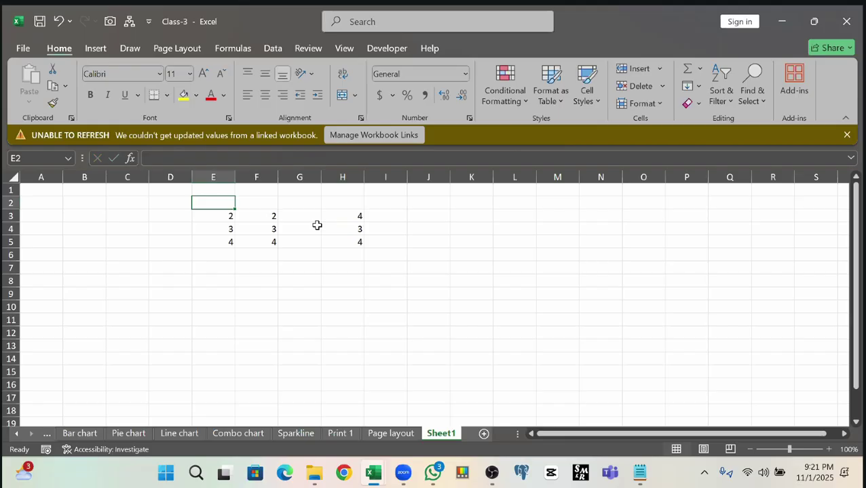
type("Qu")
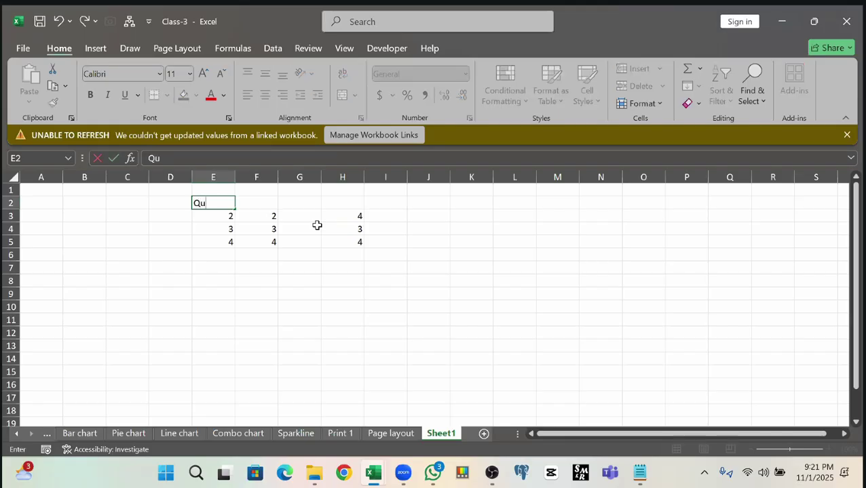
type("antity")
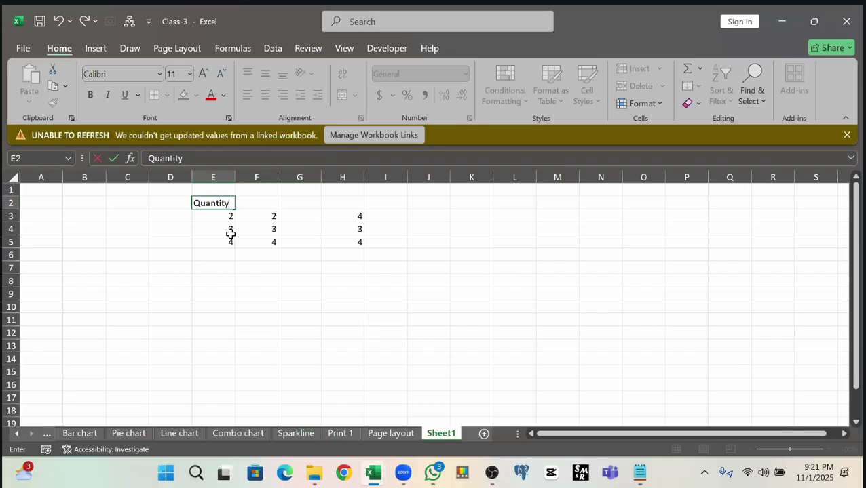
left_click(263, 203)
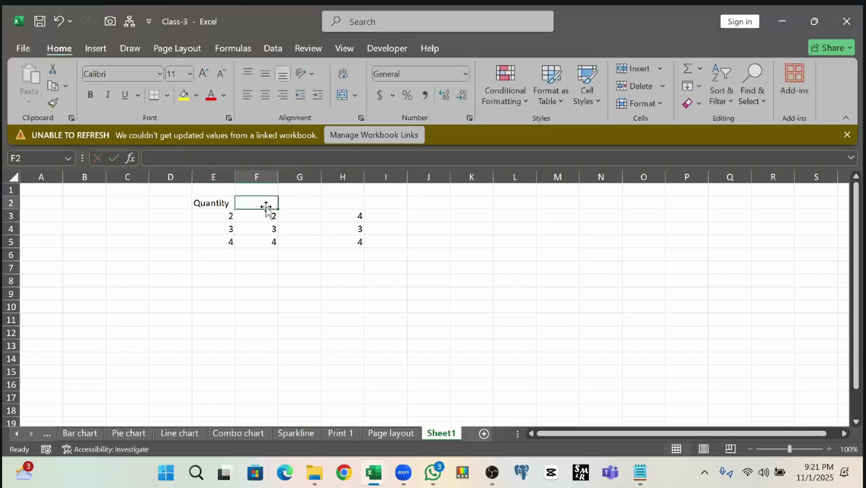
type("Price")
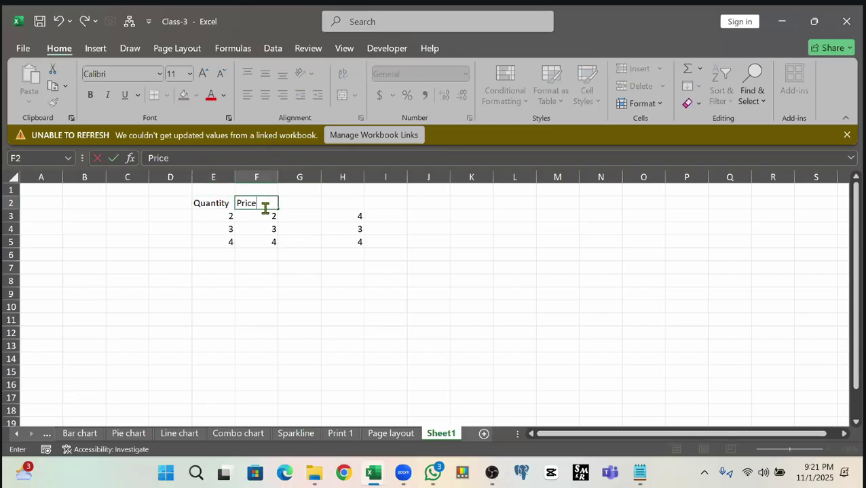
left_click(297, 268)
- Centre the contents of columns E and F both horizontally and vertically
left_click_drag(217, 176, 252, 183)
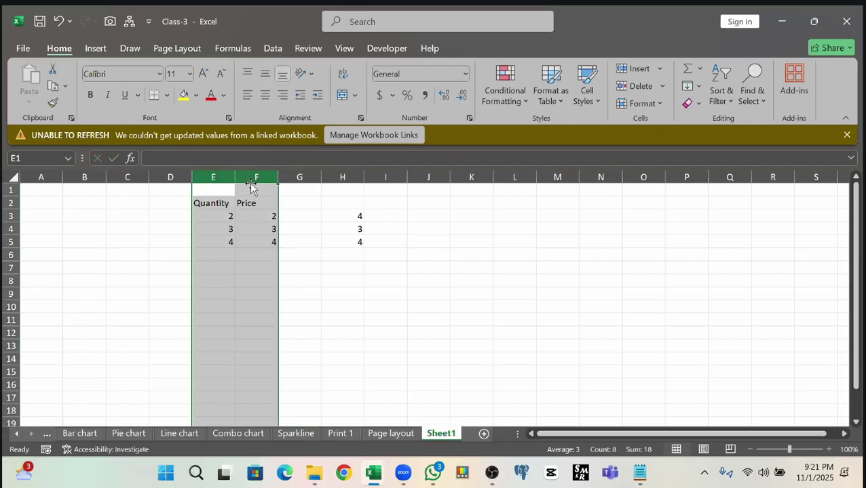
left_click(264, 94)
left_click(265, 73)
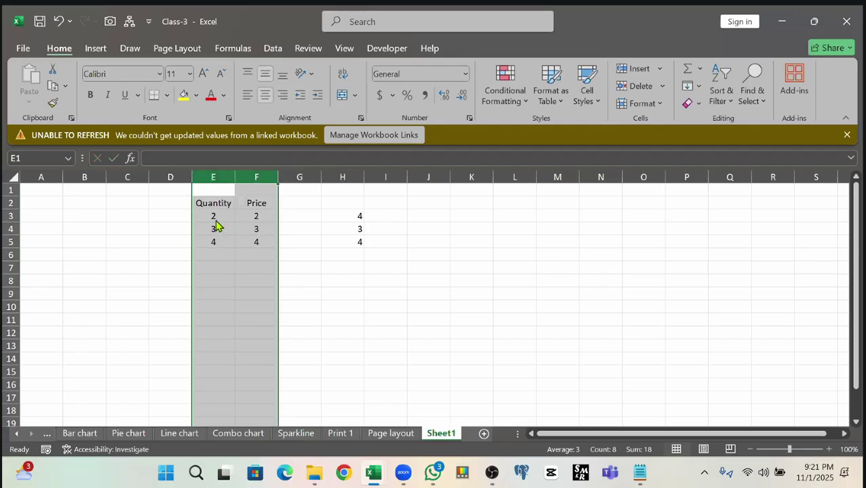
left_click_drag(217, 240, 256, 242)
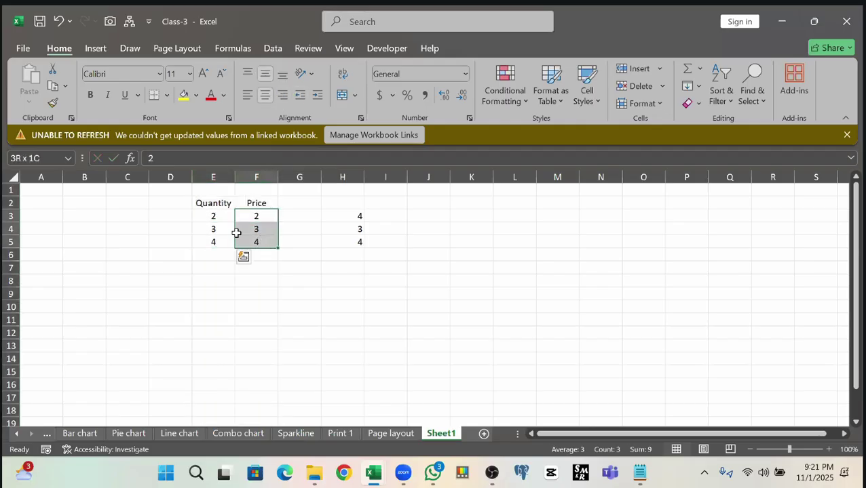
- Add the heading Item in D2 and list Oil, Rice and Alu in D3:D5
left_click(173, 203)
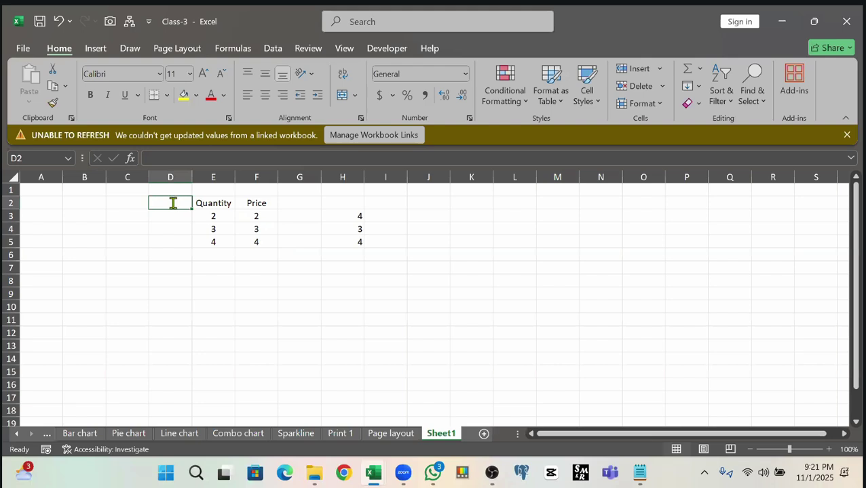
type("Item")
key("Return")
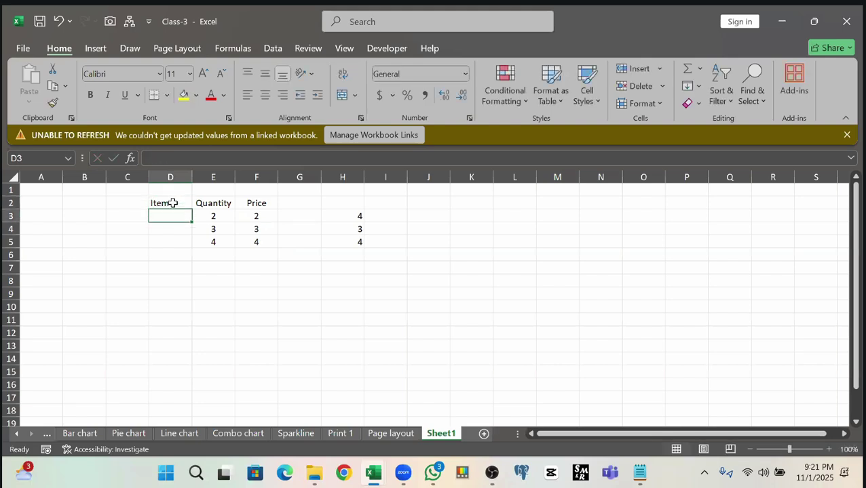
type("O")
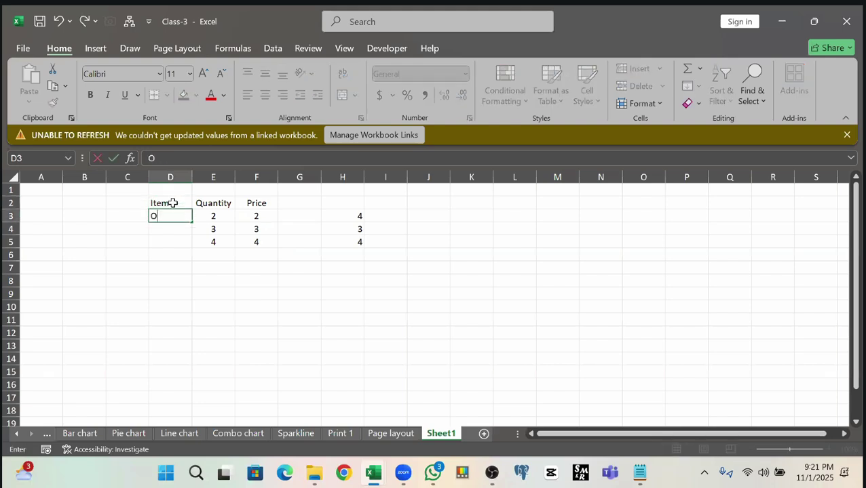
type("il")
key("Return")
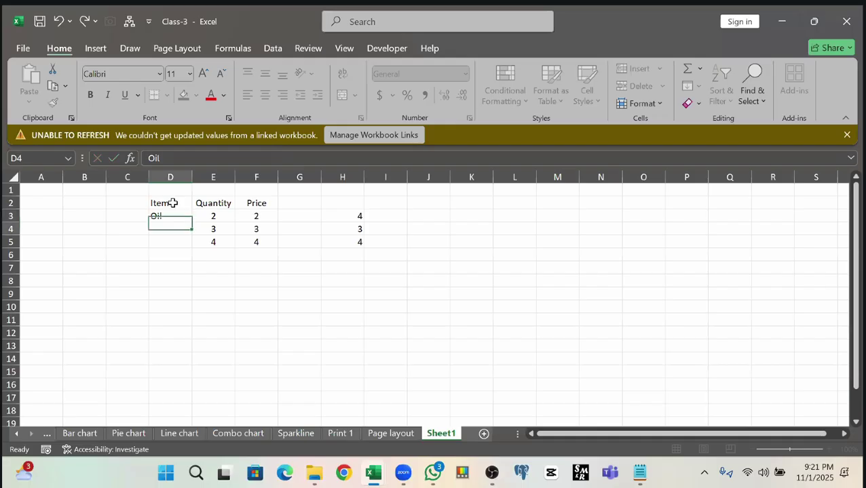
type("R")
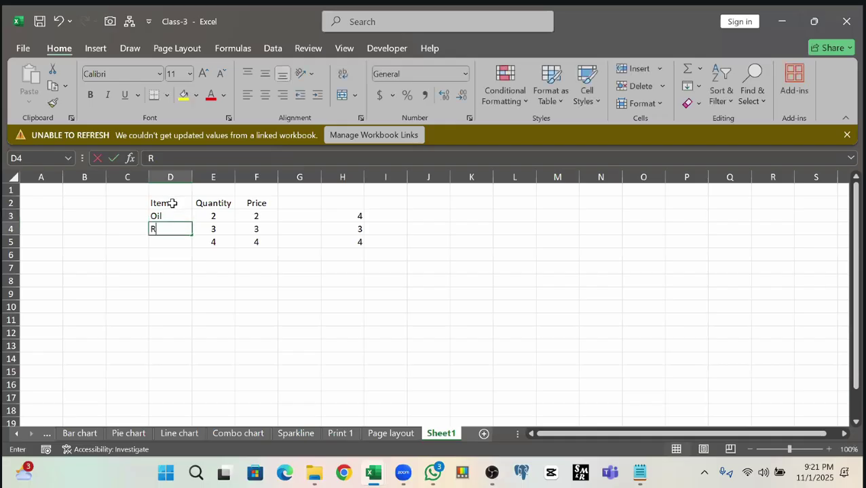
type("ice")
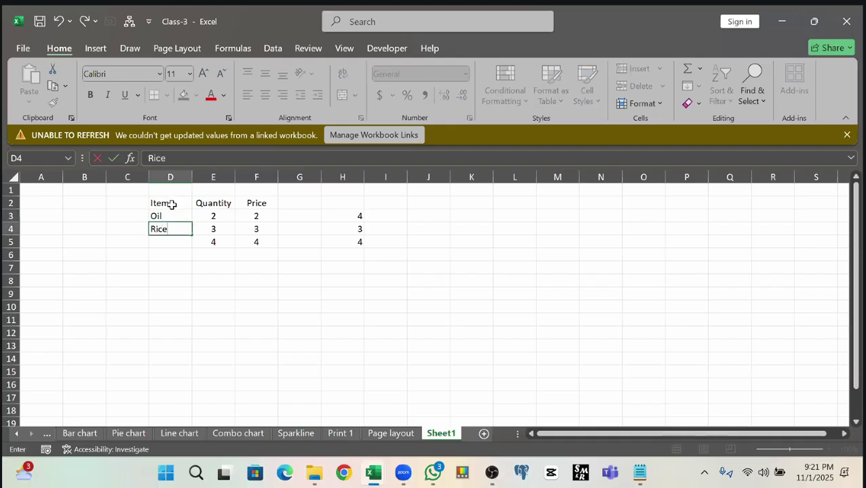
key("Return")
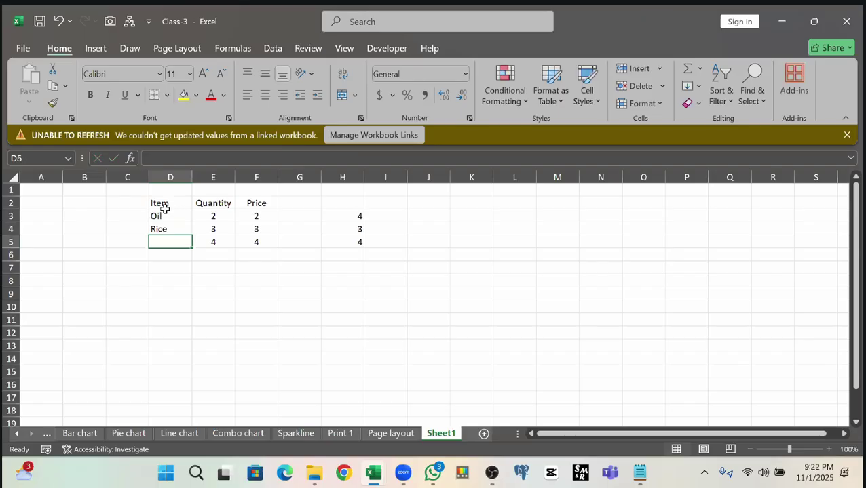
type("Alu")
left_click(205, 282)
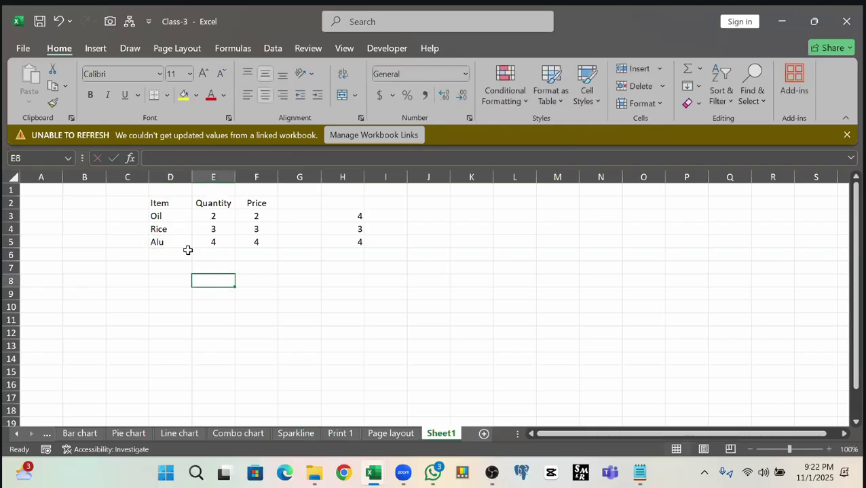
left_click(205, 217)
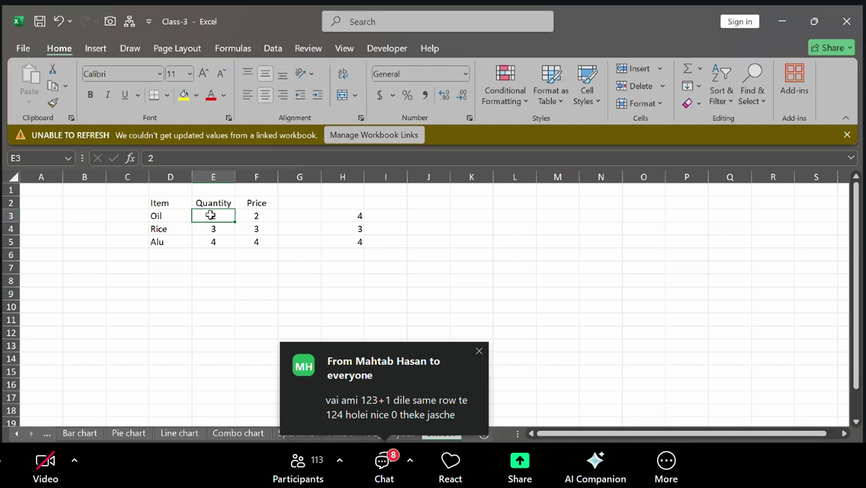
left_click(256, 214)
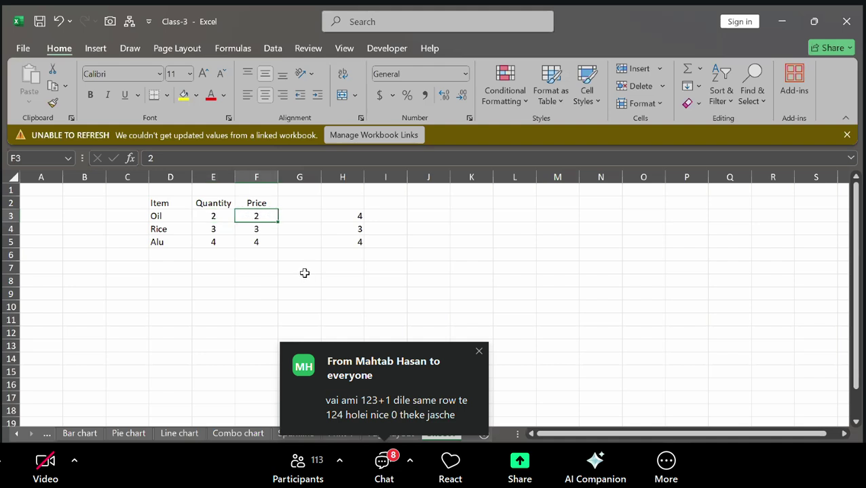
left_click(213, 216)
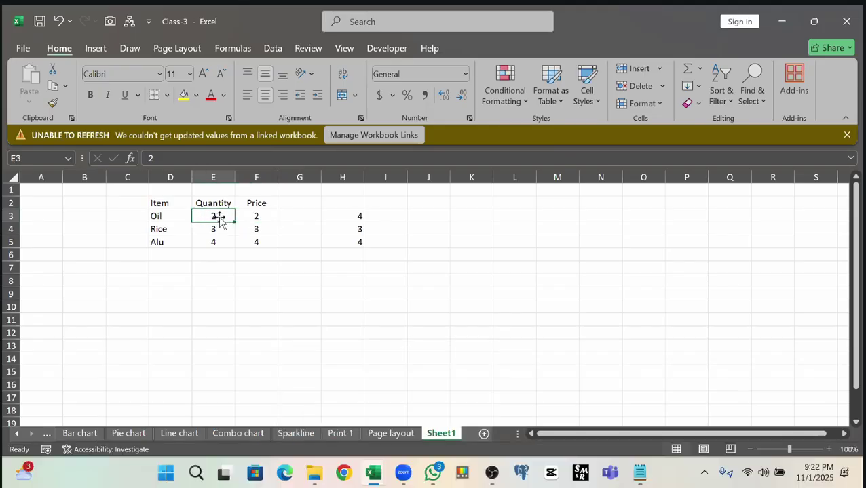
left_click(262, 218)
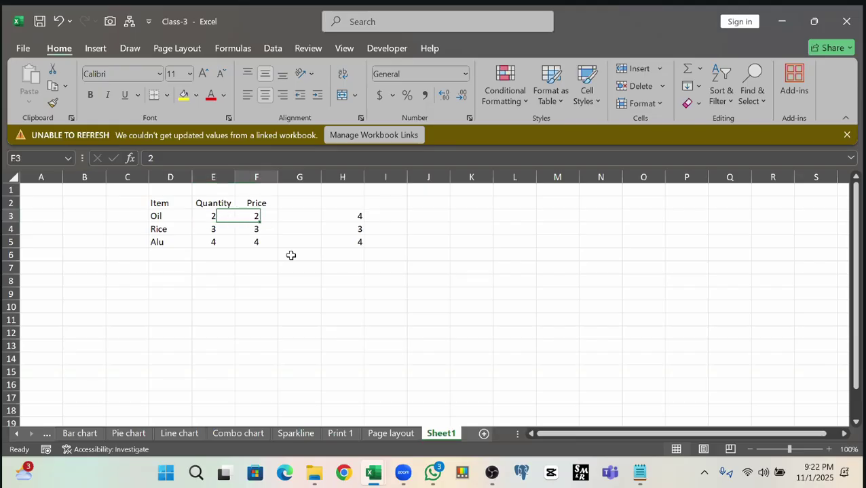
- Add the heading Total in H2 and centre the contents of column H horizontally
left_click(341, 204)
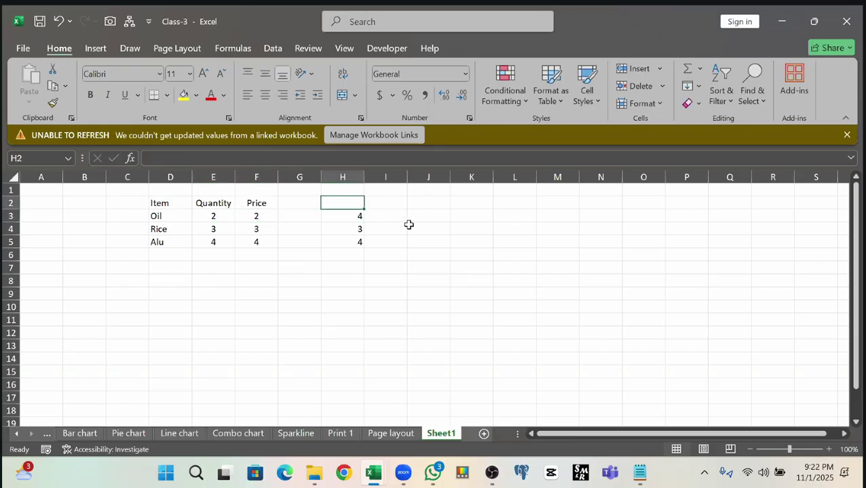
type("Total")
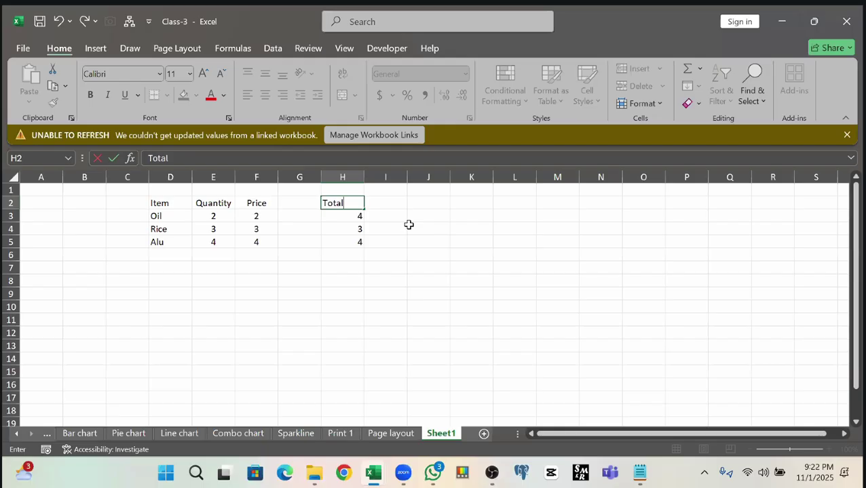
left_click(361, 292)
left_click(349, 203)
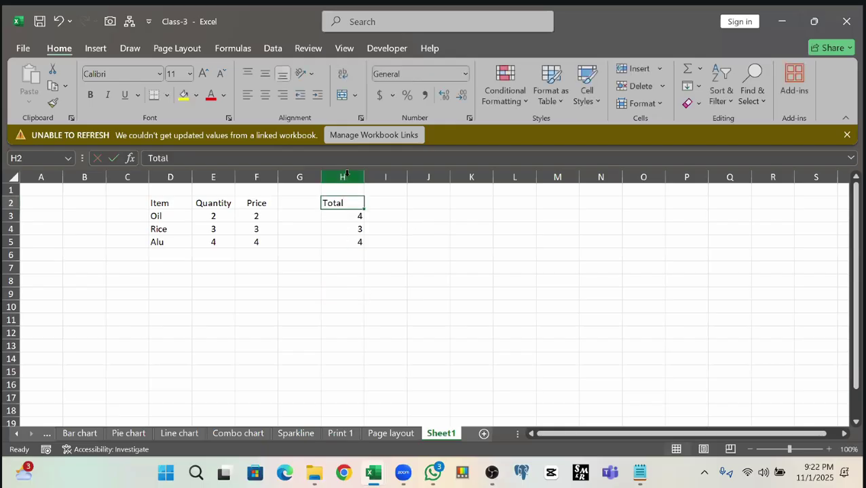
left_click(346, 173)
left_click(265, 94)
left_click(409, 256)
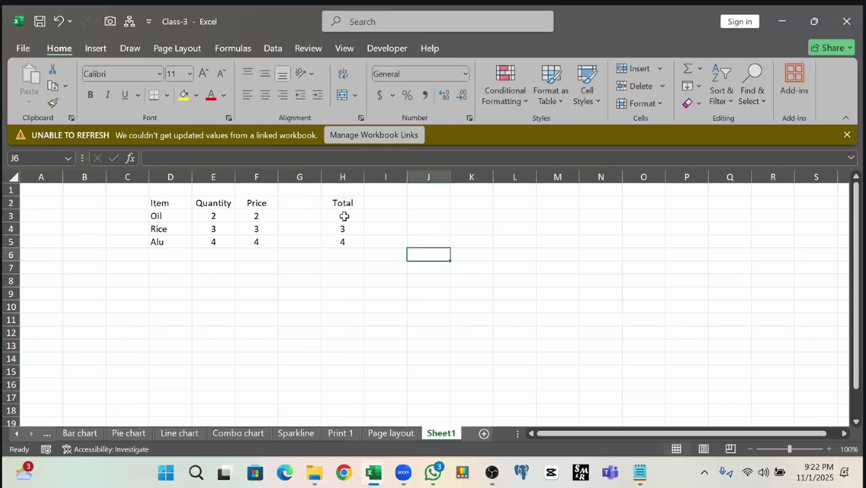
- Compare the formula in H3 with the Oil quantity and price in E3 and F3, and look over the rows below
left_click(344, 216)
left_click(204, 218)
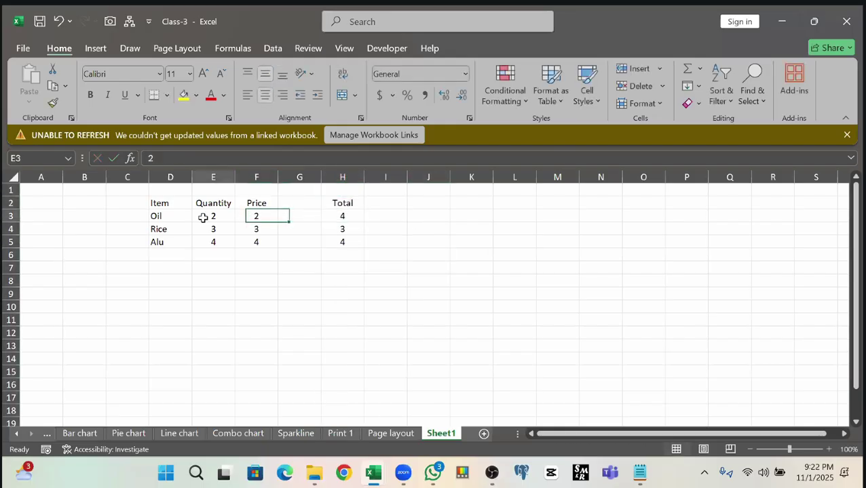
left_click(358, 218)
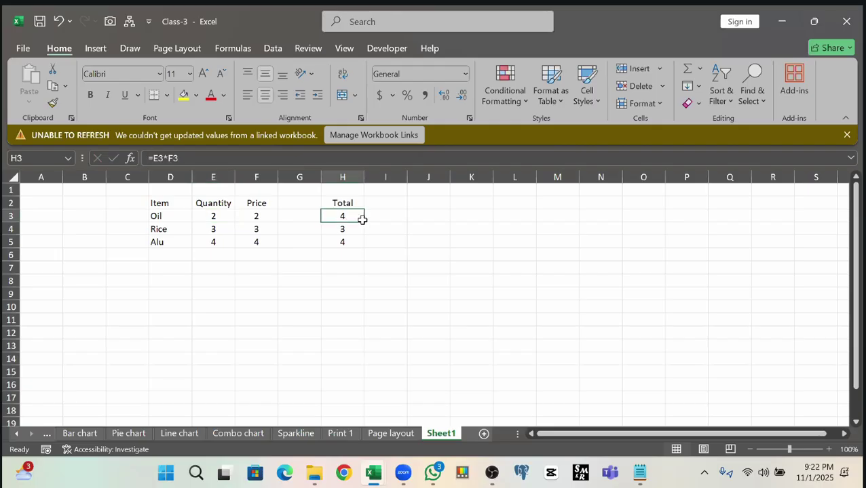
left_click(216, 218)
left_click(261, 217)
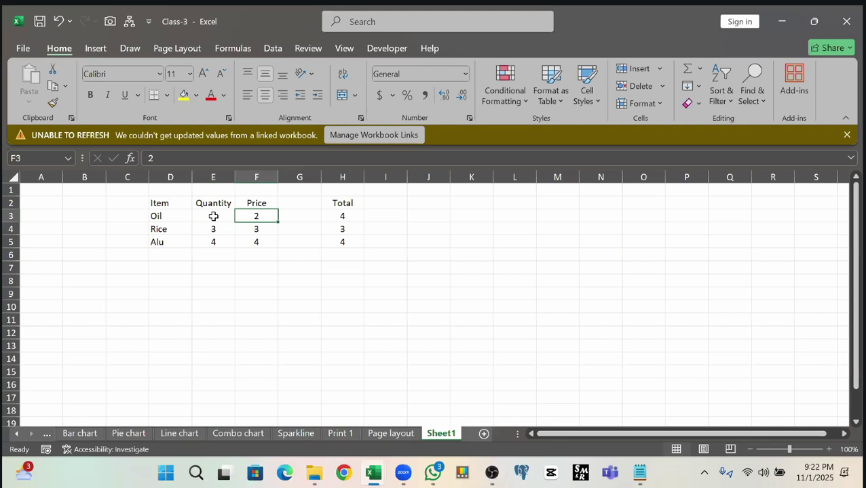
left_click_drag(210, 216, 257, 217)
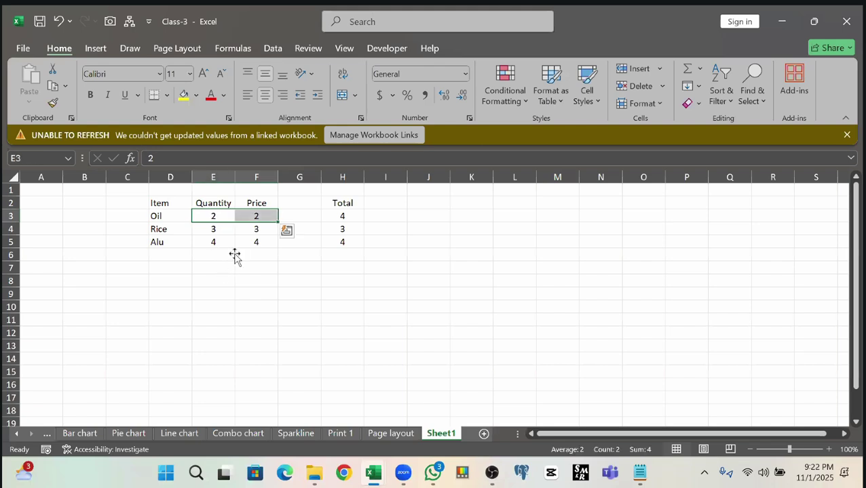
left_click(214, 218)
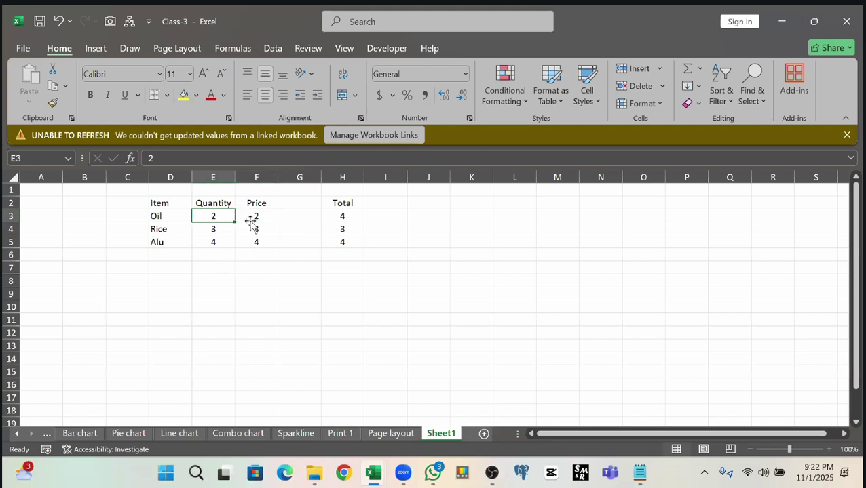
left_click(251, 218)
key("Right")
key("Right")
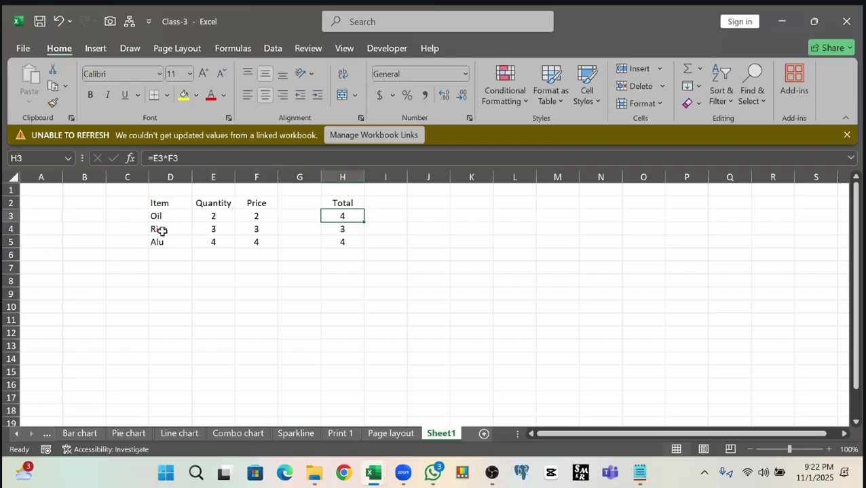
left_click_drag(160, 228, 254, 387)
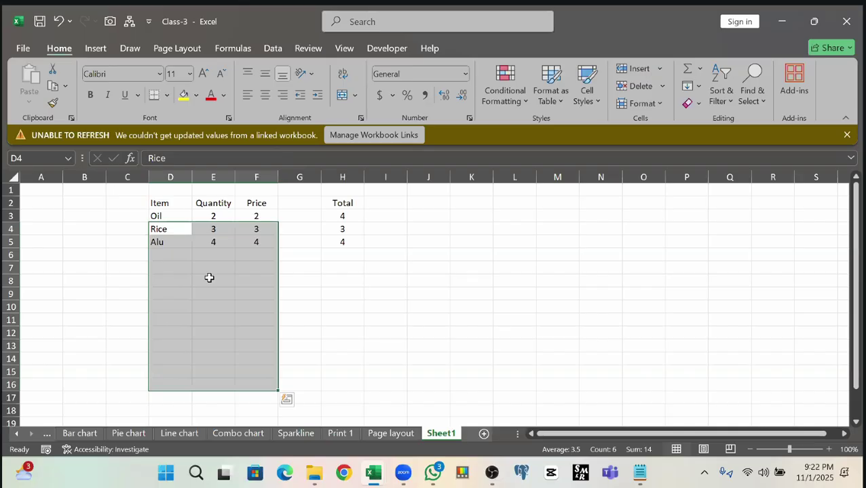
left_click(238, 256)
left_click(166, 255)
left_click(166, 280)
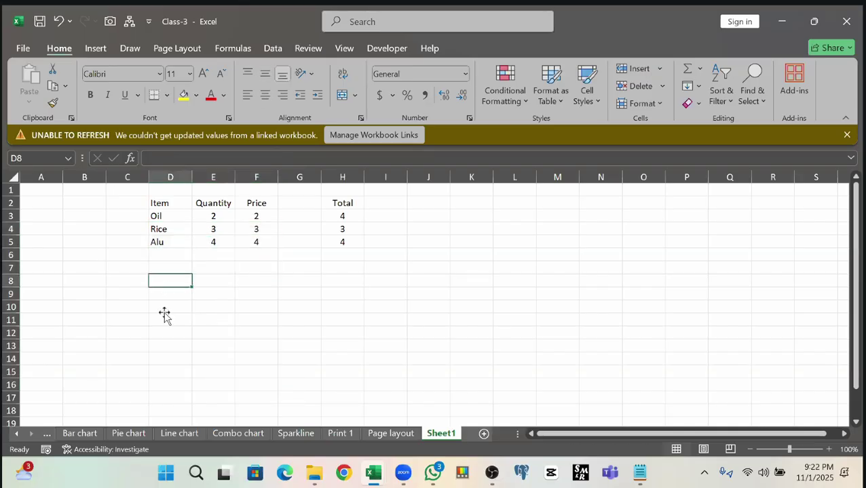
left_click_drag(215, 256, 224, 297)
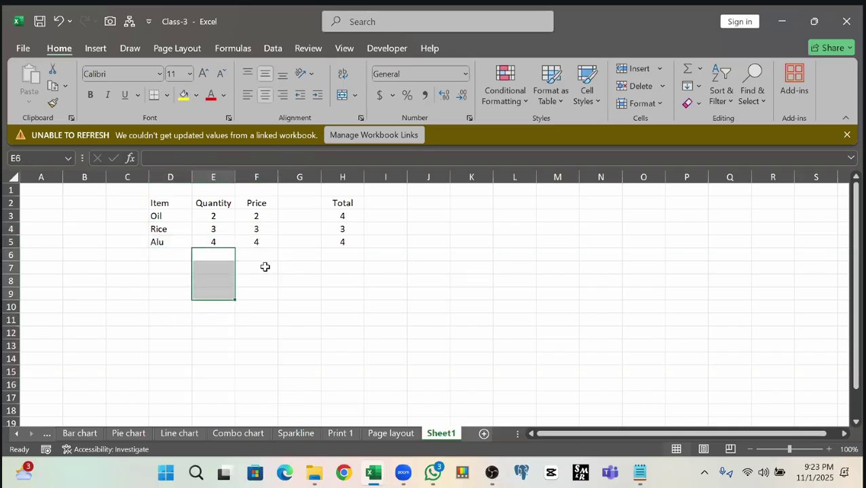
left_click_drag(258, 255, 258, 307)
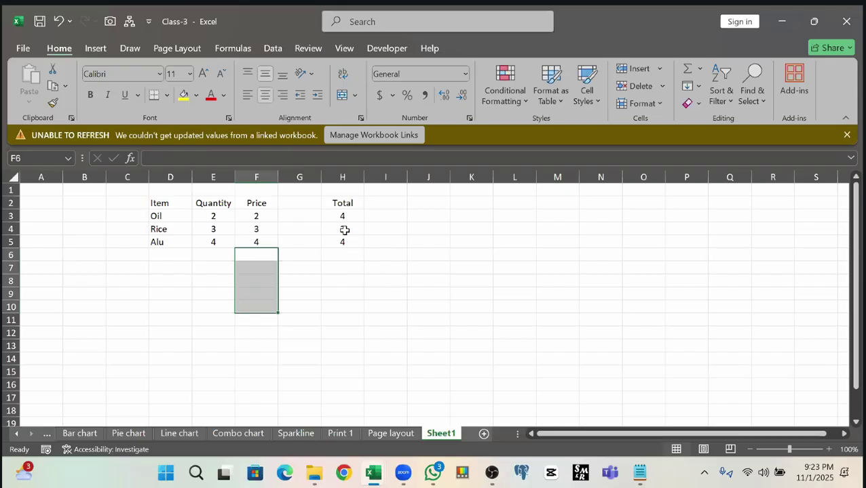
- Clear the old formulas for Rice and Alu in H4:H5 of the Total column
left_click_drag(345, 230, 343, 242)
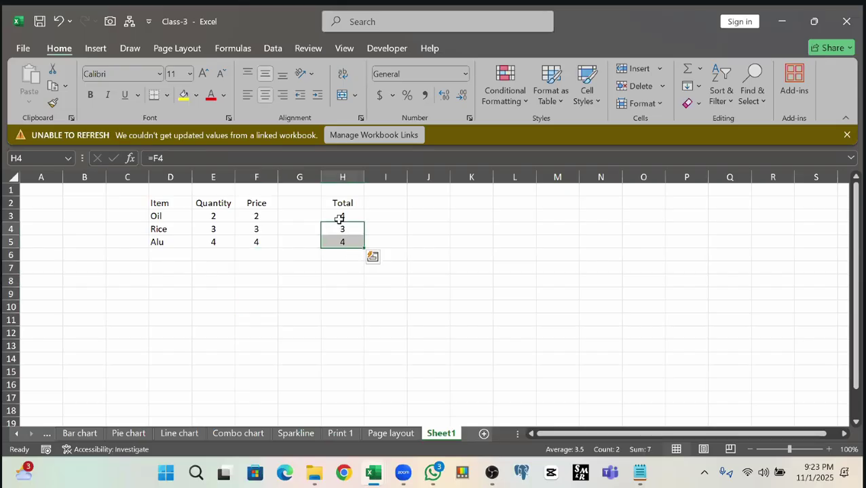
key("Delete")
key("Up")
- Try the formula =E4*F4 in H4 for the Rice total and clear it again
left_click(338, 230)
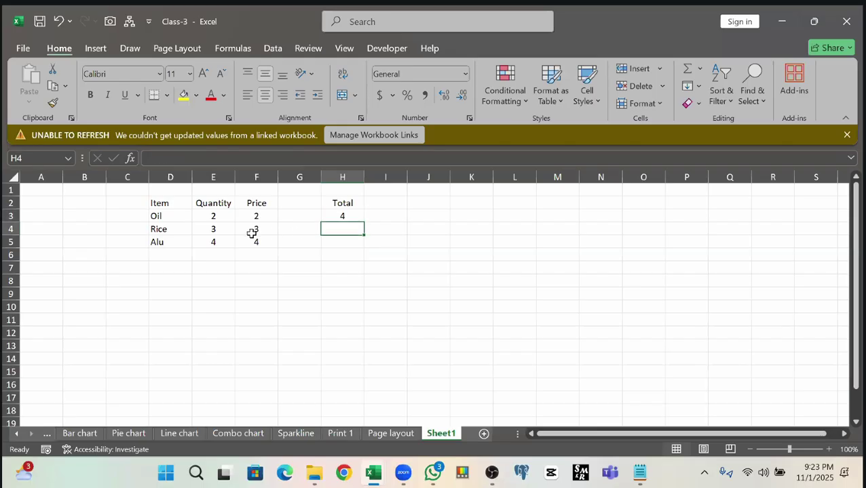
type("=")
left_click(208, 232)
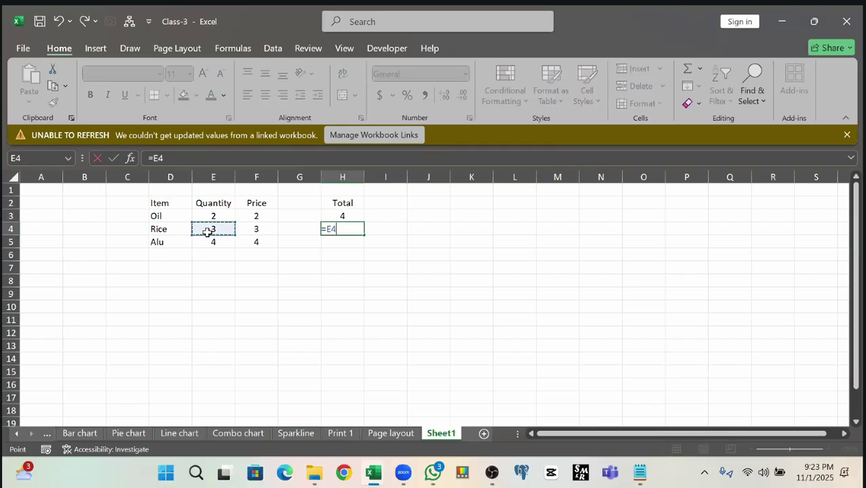
type("*")
left_click(255, 230)
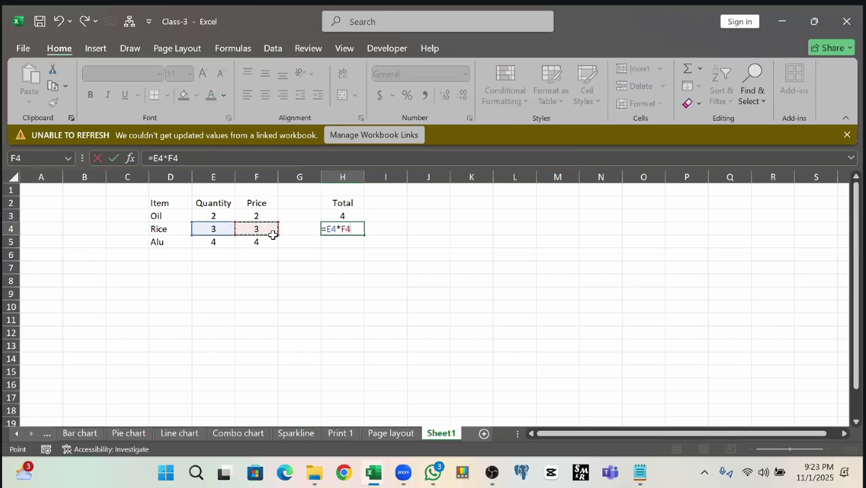
key("Return")
left_click(347, 278)
left_click(344, 228)
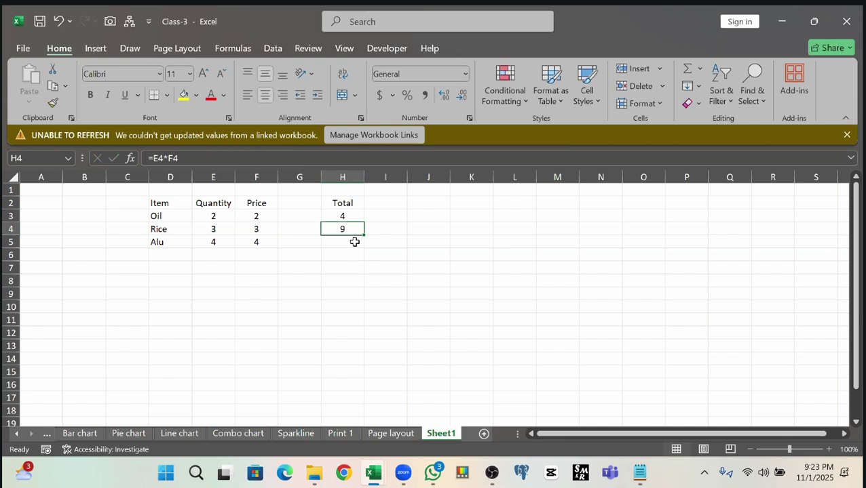
key("Delete")
key("Up")
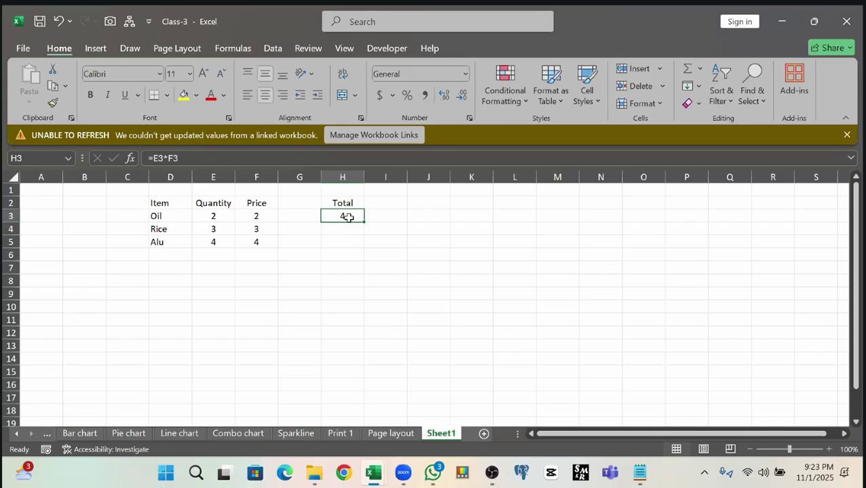
- Fill the =E3*F3 formula from H3 down through H5 to total the Rice and Alu rows
left_click_drag(213, 215, 339, 216)
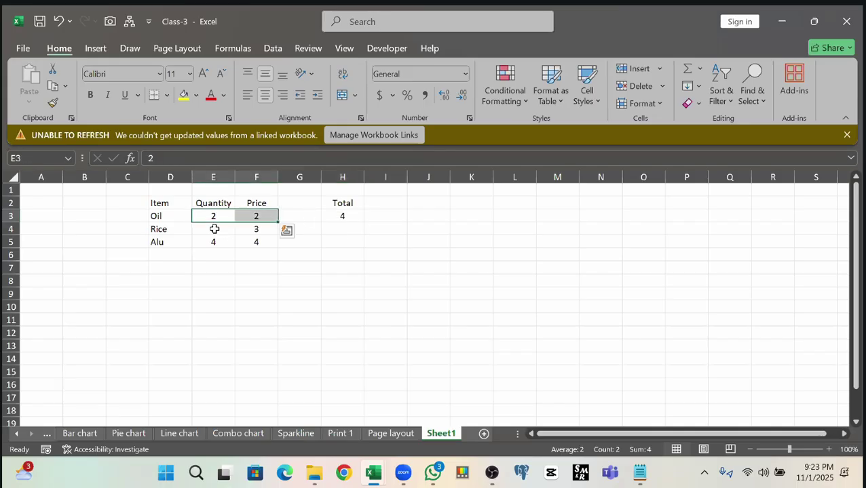
left_click_drag(213, 228, 279, 377)
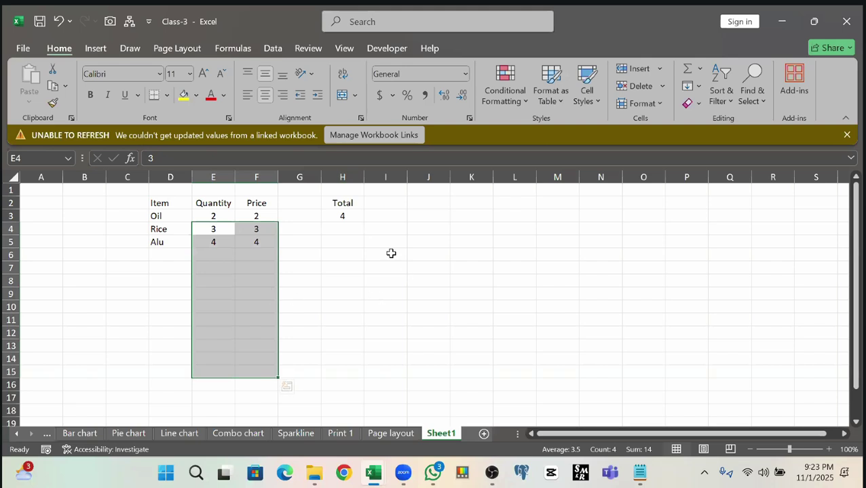
left_click(345, 215)
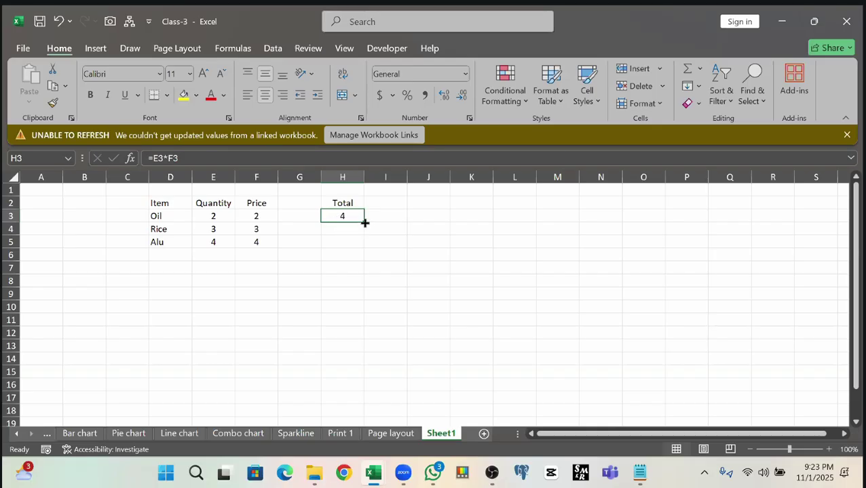
left_click_drag(364, 223, 365, 245)
- Check the filled formulas in H5 and H4 against the quantity and price cells of their own rows
left_click(344, 240)
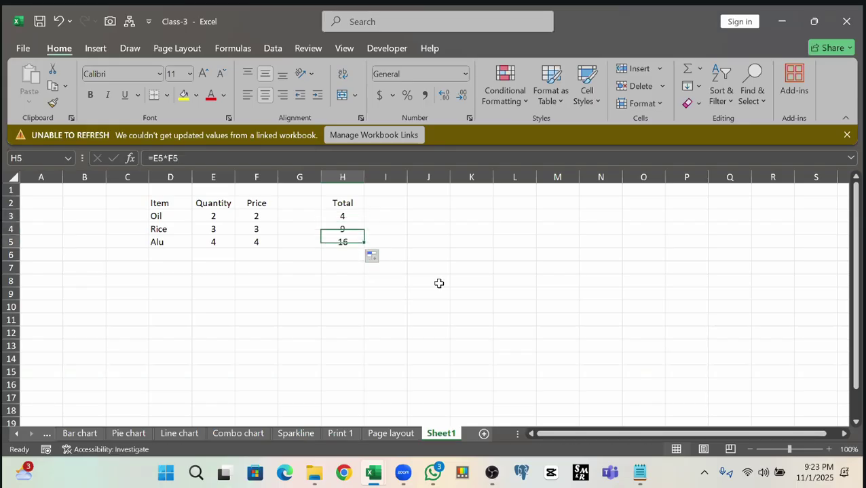
left_click_drag(212, 241, 256, 242)
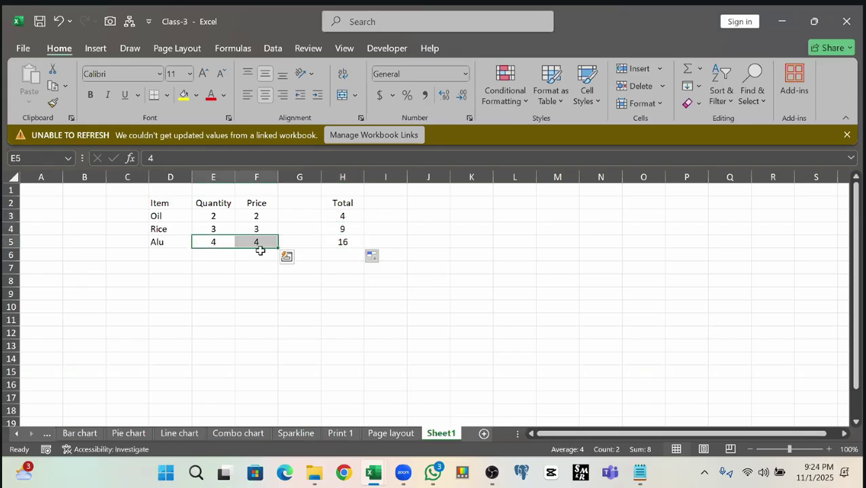
left_click(341, 239)
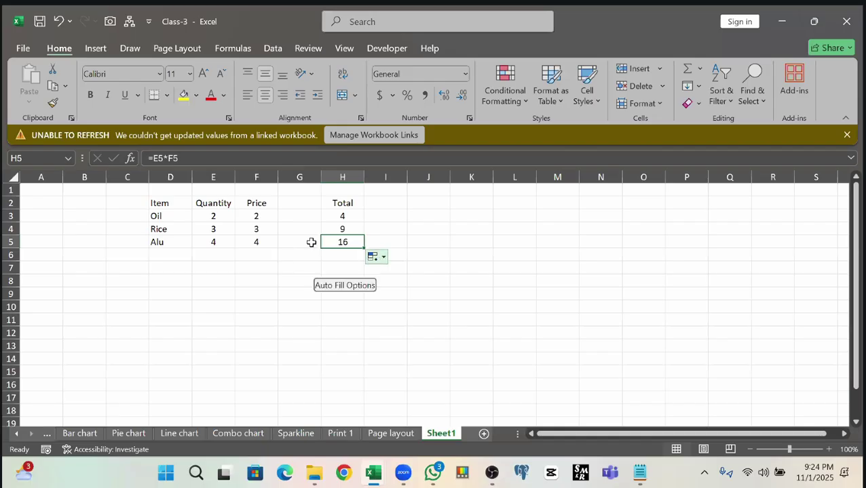
left_click_drag(217, 228, 261, 229)
left_click(339, 231)
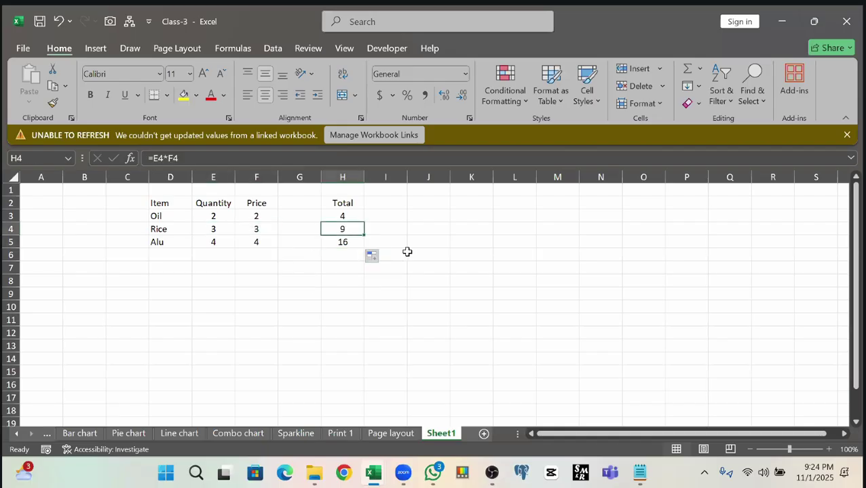
left_click_drag(224, 216, 309, 216)
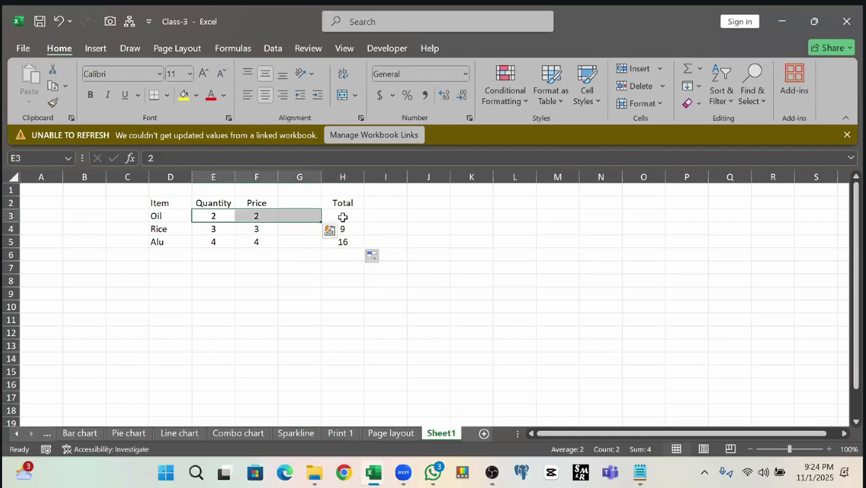
- Fill the H3 formula down to H14 and test it with quantity 2 in E9 and price 5 in F9
left_click(345, 216)
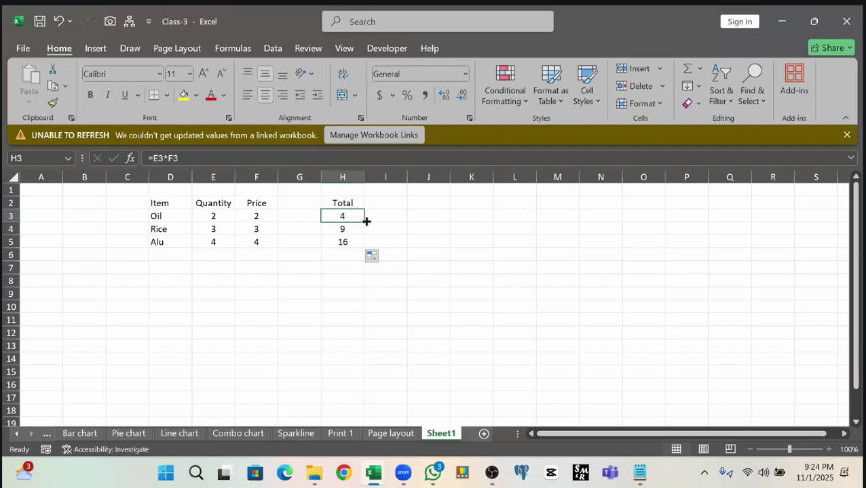
left_click_drag(367, 221, 360, 366)
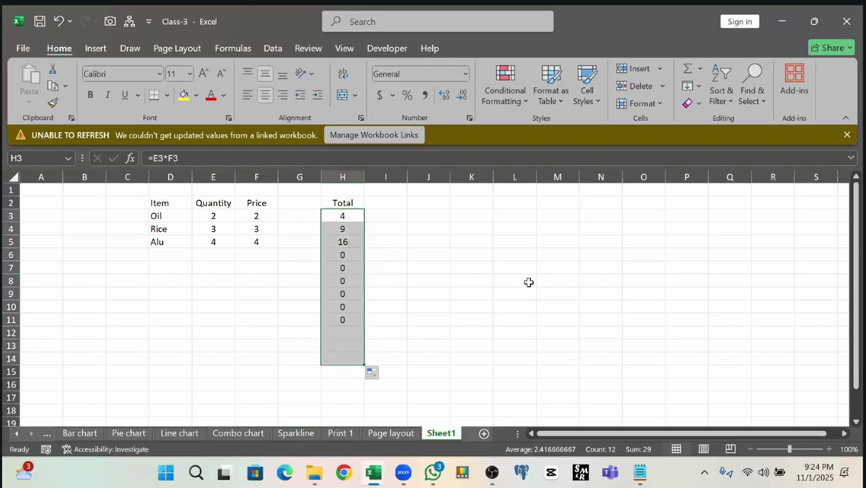
left_click(210, 295)
type("2")
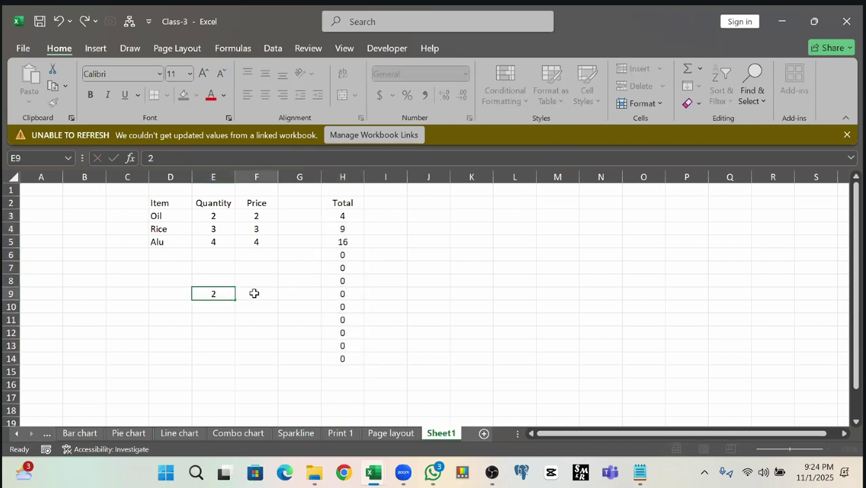
left_click(255, 295)
type("5")
left_click(343, 294)
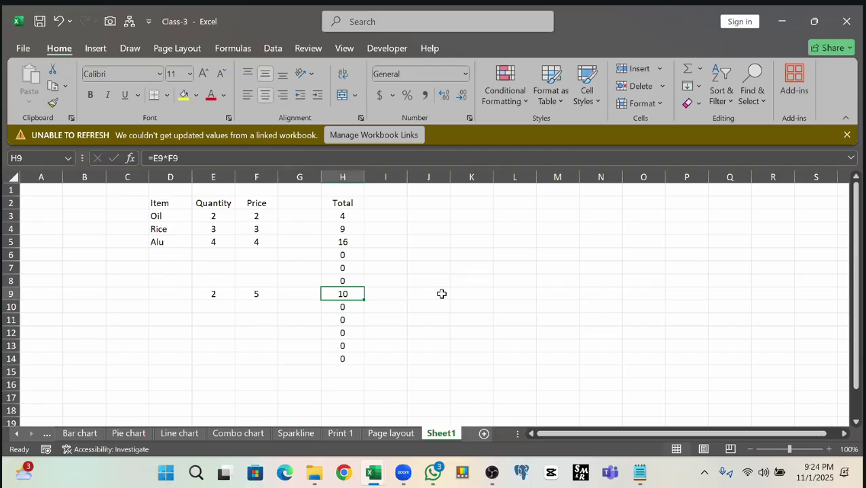
left_click(336, 216)
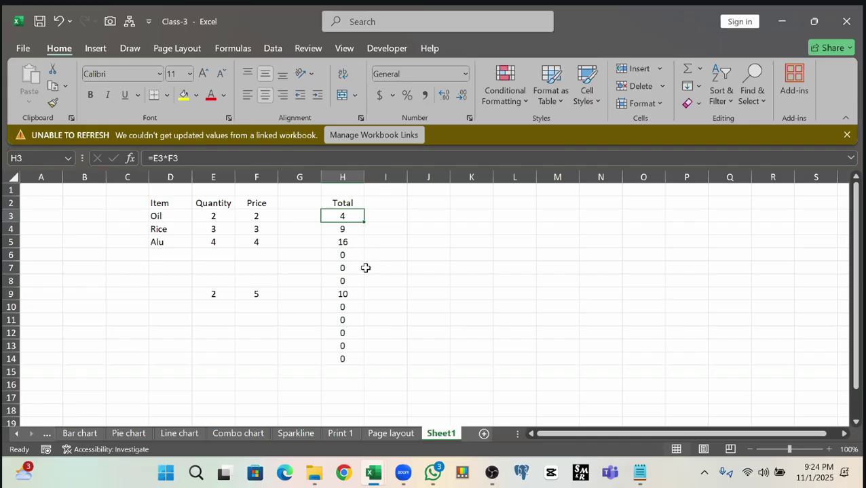
- Clear the test values and surplus formulas below row 5 in columns E to H
left_click_drag(201, 256, 358, 377)
key("Delete")
left_click(503, 273)
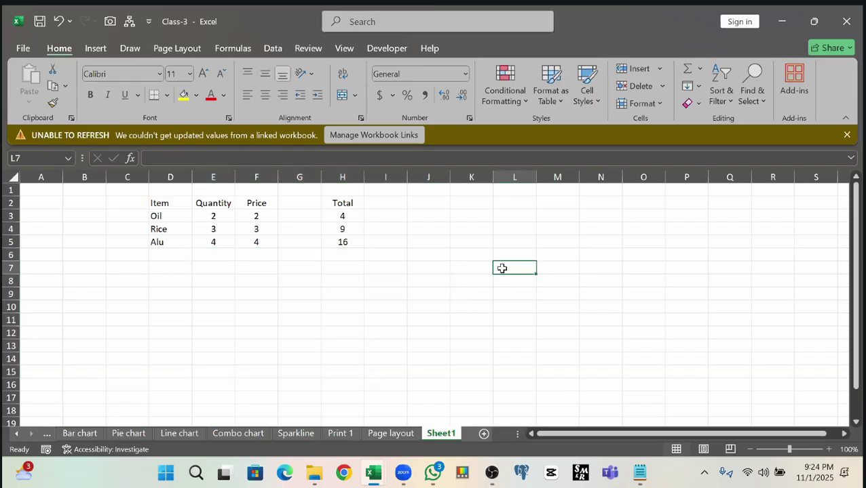
left_click(257, 218)
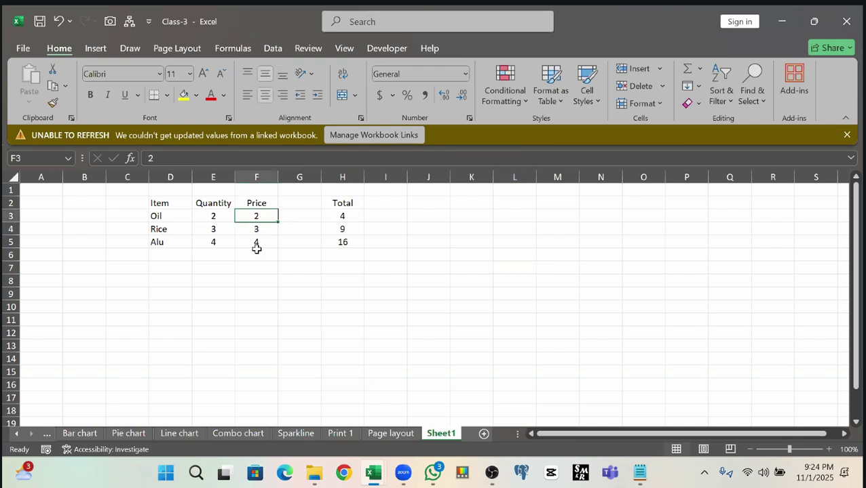
- Fill the item name Oil from D3 down through D13
left_click(178, 217)
left_click_drag(192, 223, 202, 349)
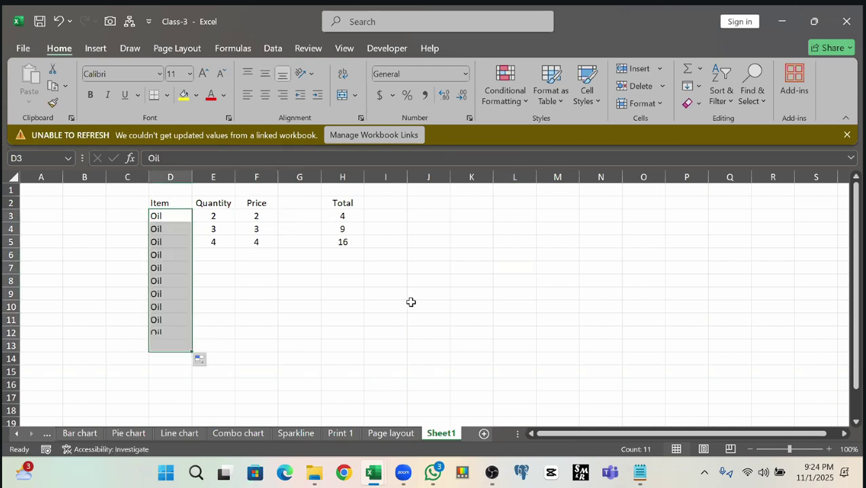
left_click(228, 219)
left_click_drag(217, 216, 217, 270)
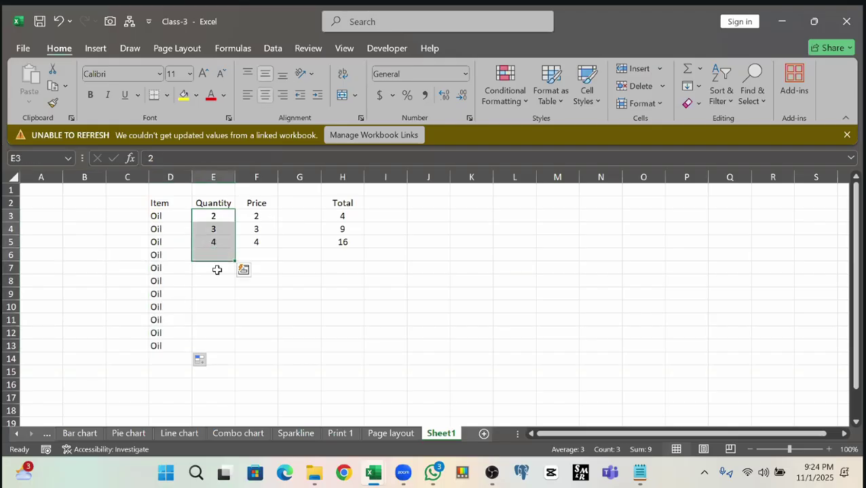
left_click_drag(216, 218, 218, 254)
- Clear the prices below F3 and check the total formula in H4
left_click(258, 217)
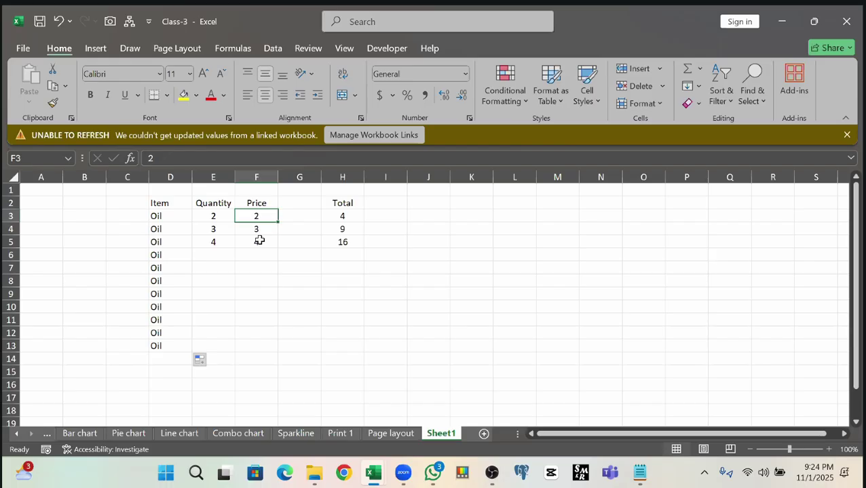
left_click_drag(258, 231, 255, 314)
key("Delete")
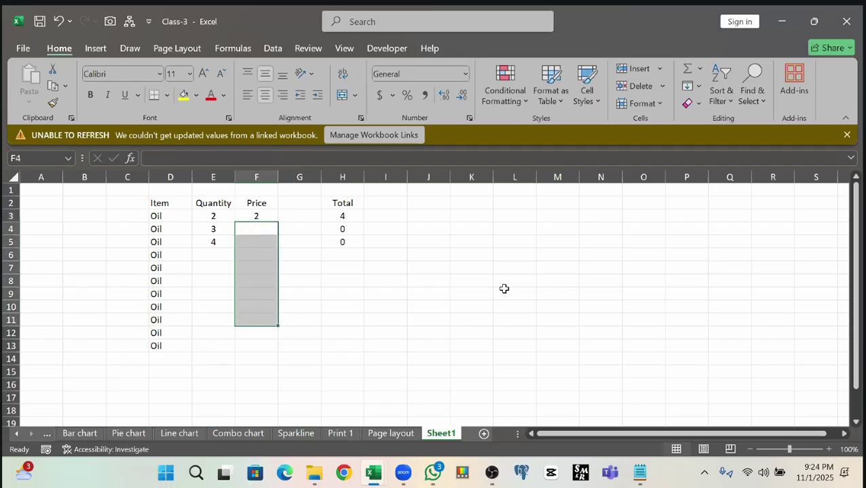
left_click(502, 292)
left_click(343, 230)
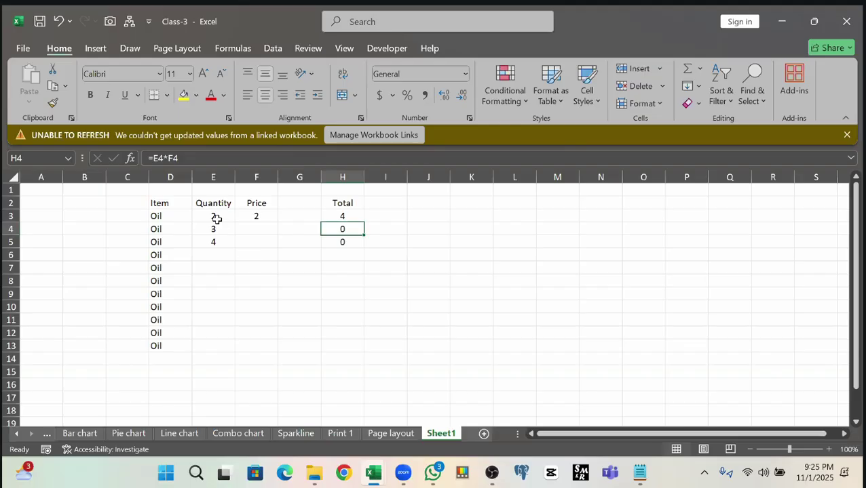
- Extend the Quantity series from E3:E5 down through E13 in steps of one
left_click_drag(213, 217, 234, 350)
left_click(214, 242)
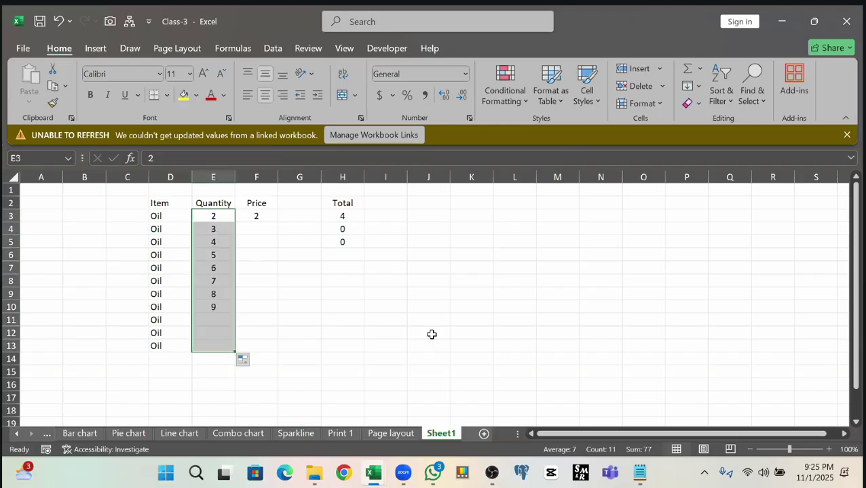
left_click(378, 320)
left_click_drag(213, 216, 213, 306)
- Examine the items and quantities in rows 3 to 13 against the single price in F3 and the empty price cells beneath it
left_click(256, 216)
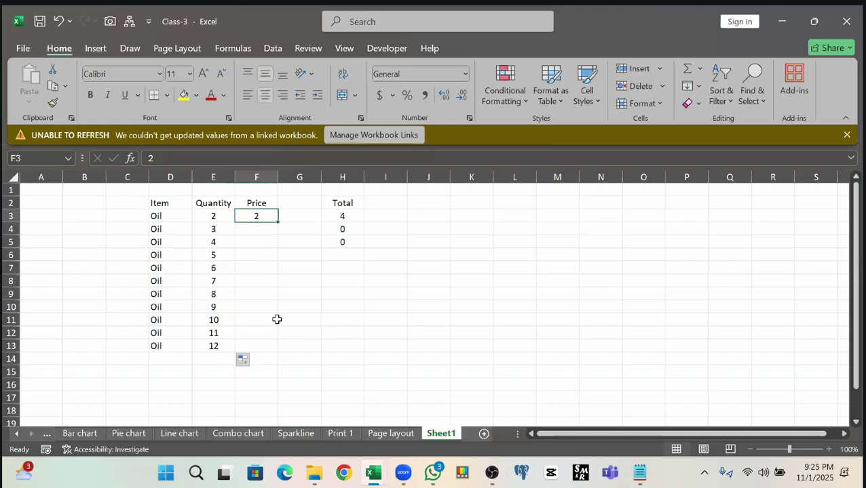
left_click_drag(214, 216, 200, 344)
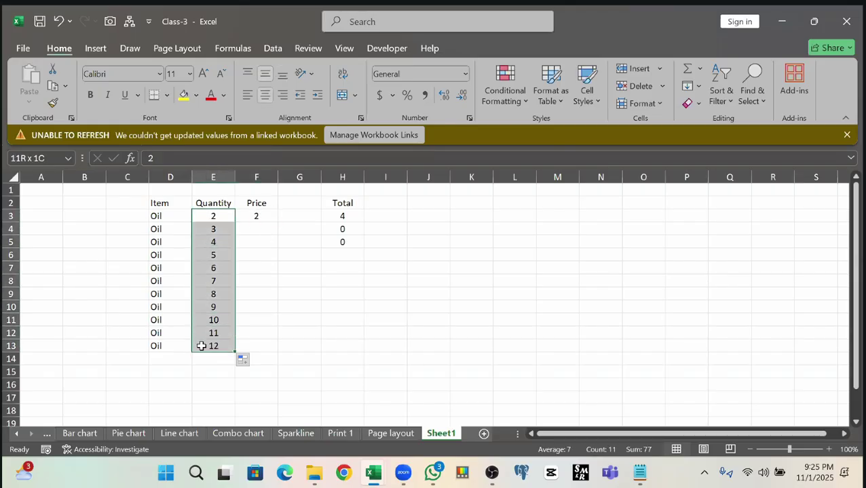
left_click(205, 219)
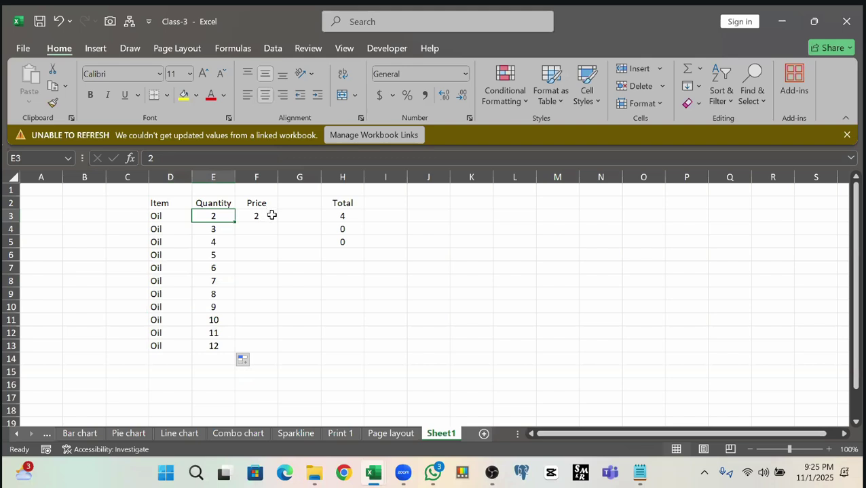
left_click(272, 215)
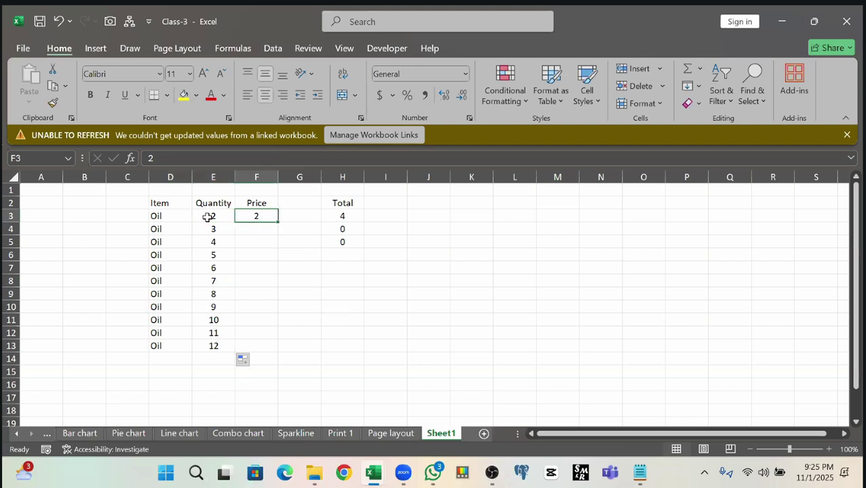
left_click_drag(155, 217, 156, 348)
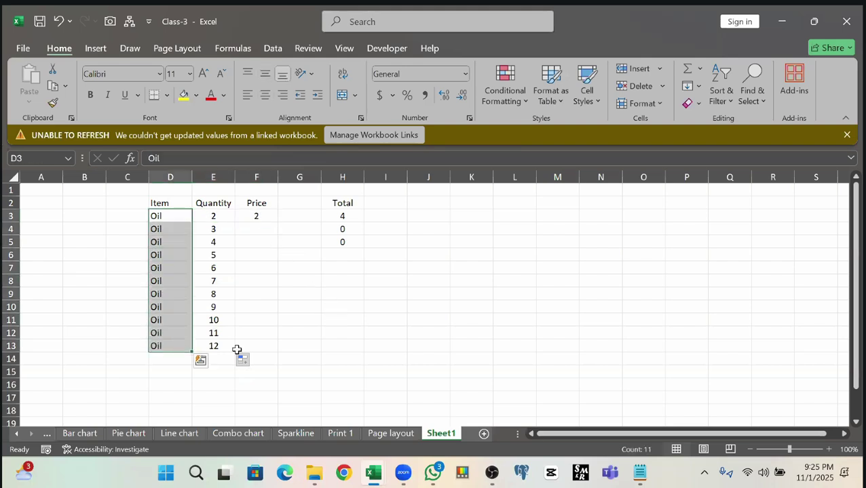
left_click(218, 213)
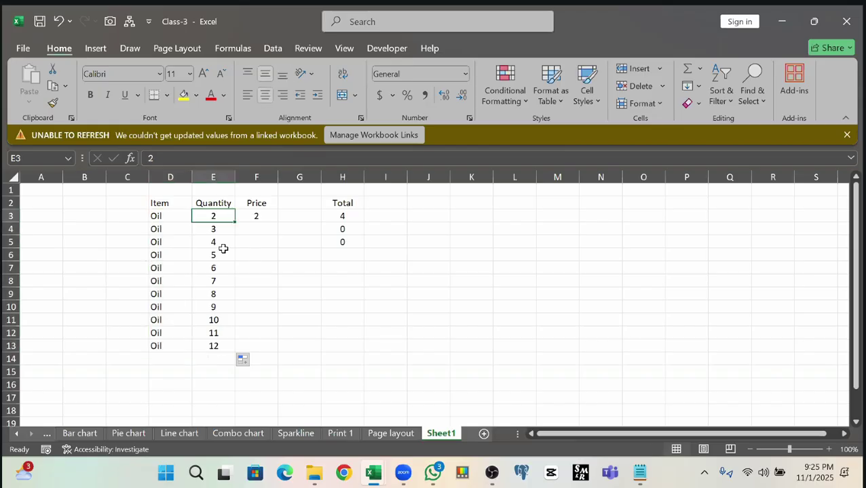
left_click(219, 230)
left_click(218, 243)
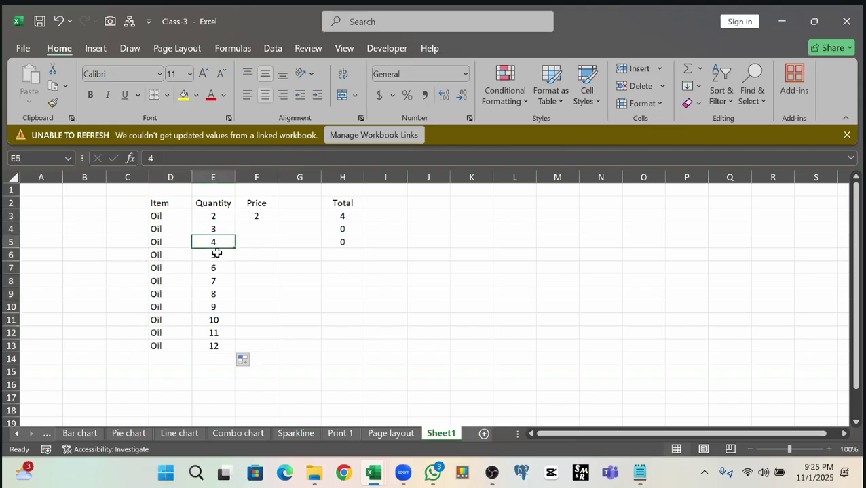
left_click(218, 256)
left_click(219, 269)
left_click(218, 282)
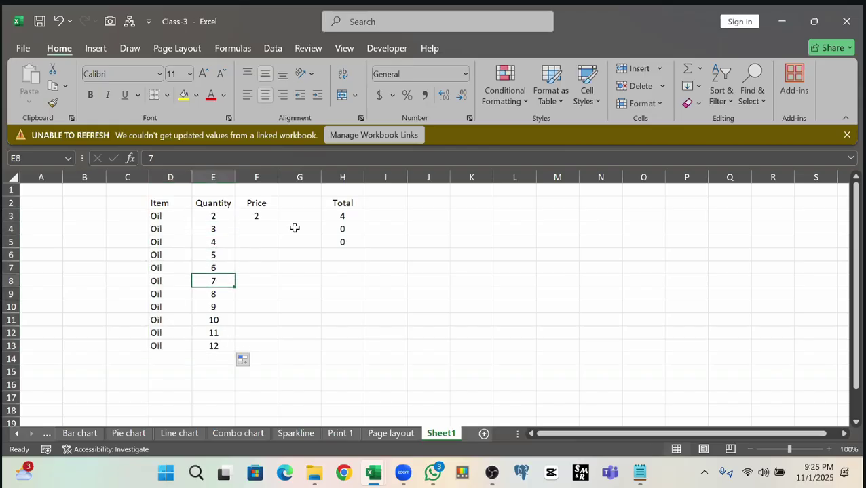
left_click(263, 217)
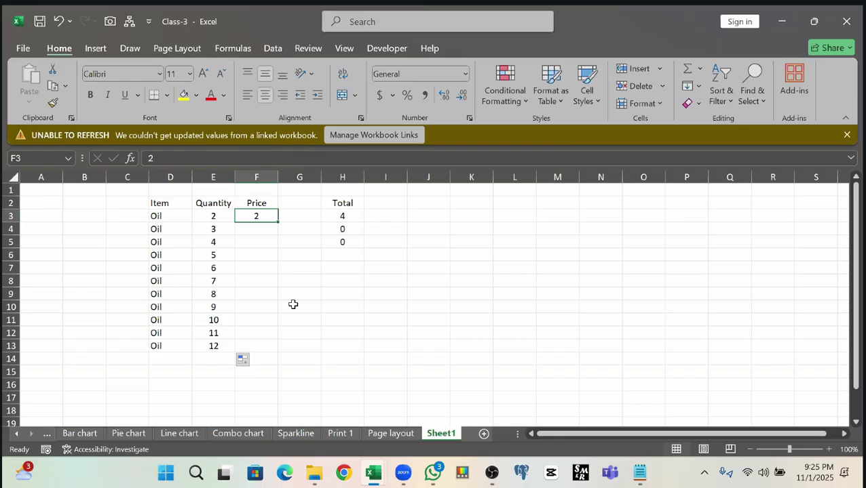
left_click_drag(157, 216, 155, 339)
key("ctrl+v")
left_click_drag(258, 230, 253, 351)
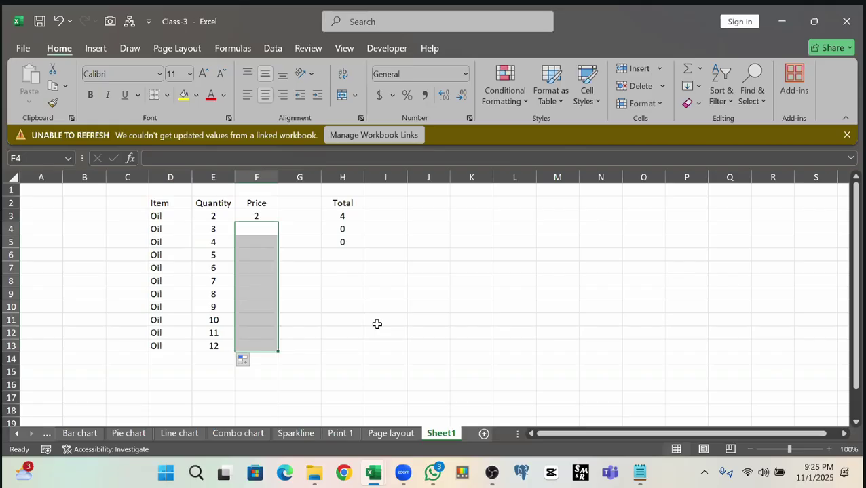
left_click(253, 214)
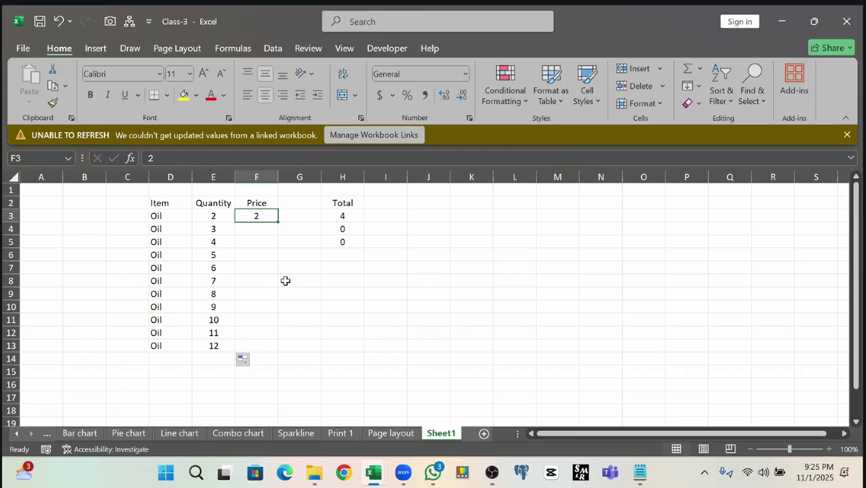
left_click_drag(213, 216, 210, 346)
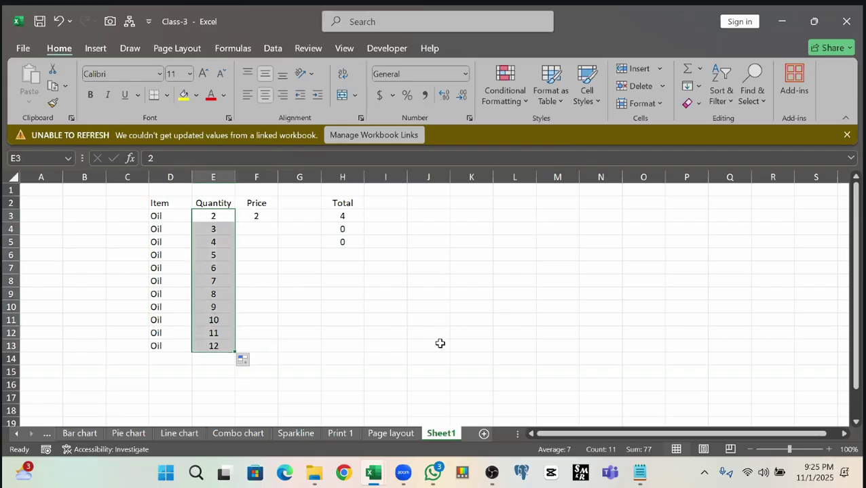
- Fill the =E3*F3 formula from H3 down through H13
left_click_drag(347, 216, 343, 346)
left_click(344, 217)
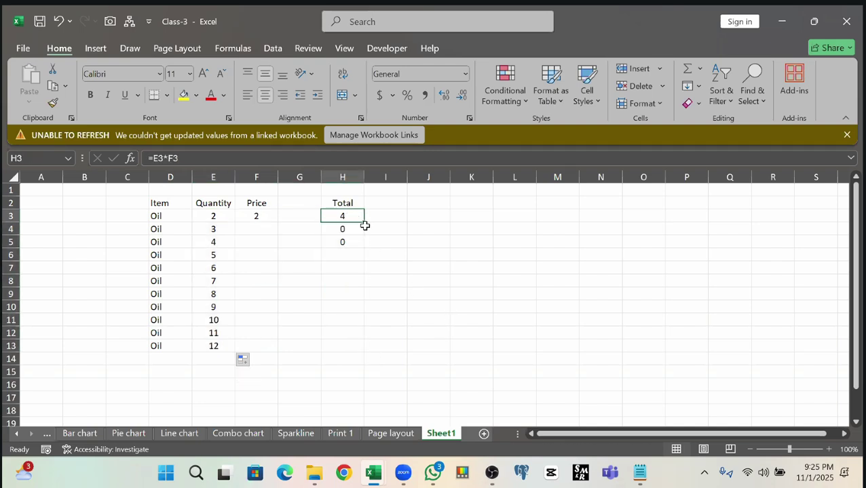
left_click_drag(365, 222, 362, 352)
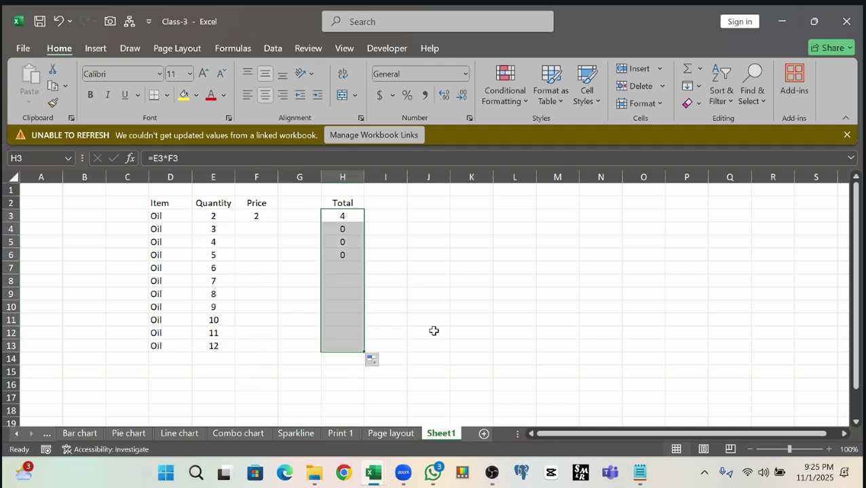
left_click_drag(342, 229, 342, 348)
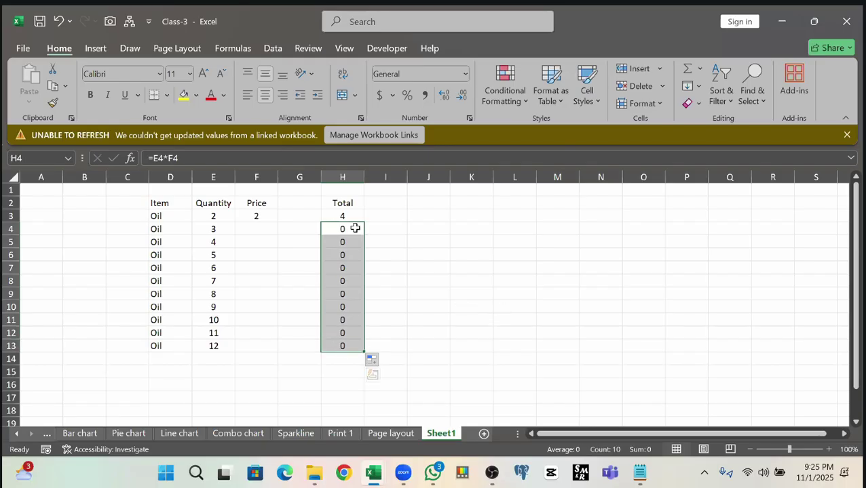
- Copy the price 2 from F3 down through F13 and check the totals in H4:H13
left_click(271, 217)
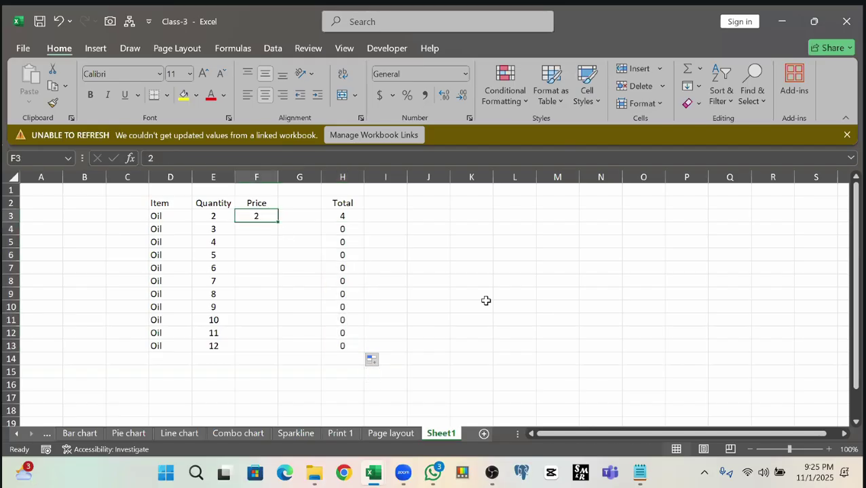
left_click_drag(278, 222, 352, 328)
left_click(427, 281)
left_click_drag(350, 226, 343, 347)
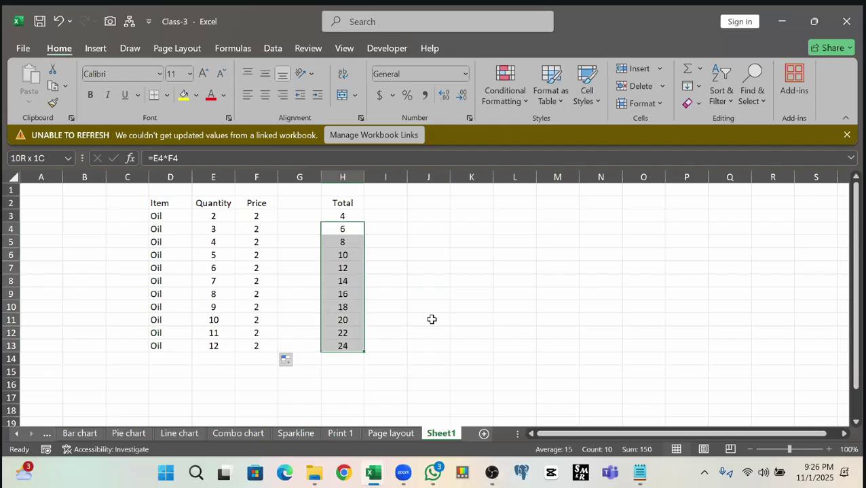
left_click(440, 308)
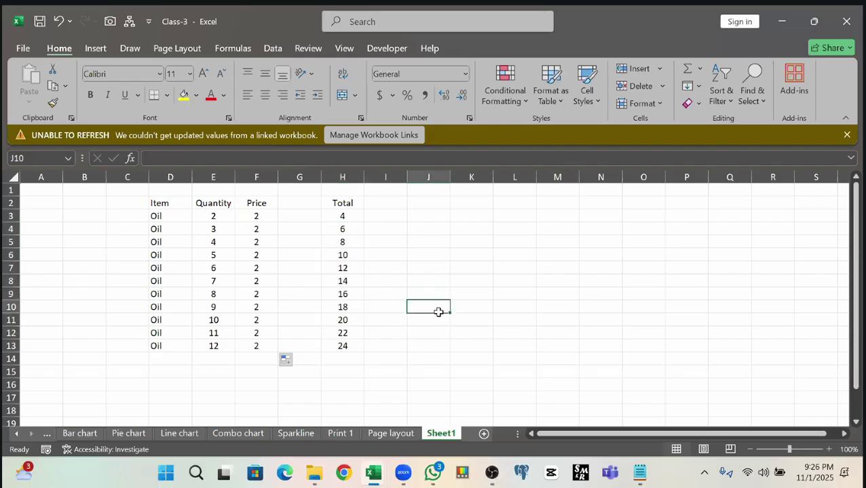
- Clear the copied prices in F4:F13, keeping only the price in F3
left_click_drag(257, 228, 258, 356)
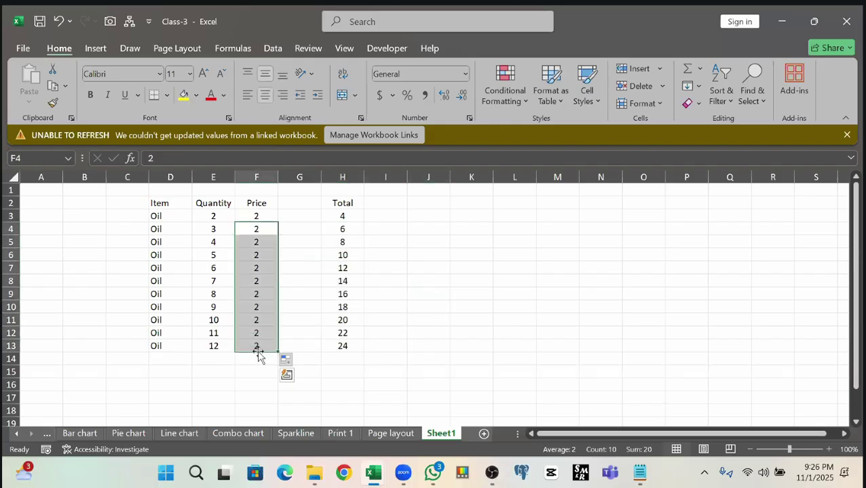
key("Delete")
left_click(448, 268)
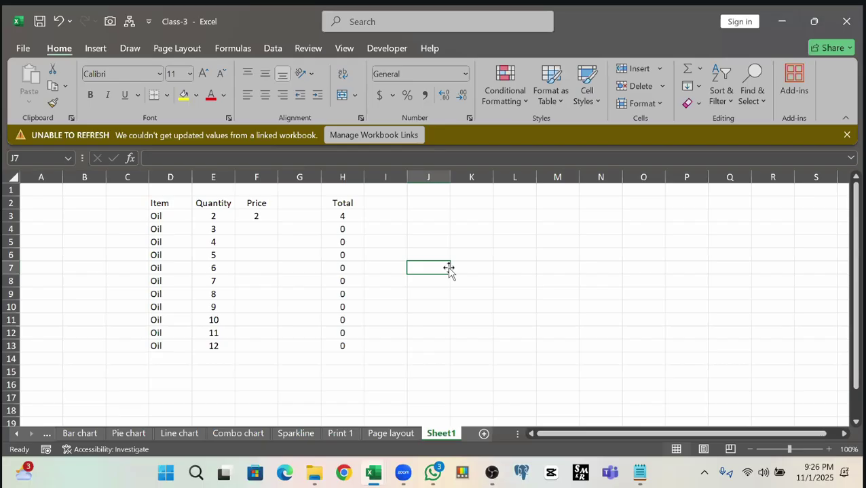
- Compare the price in F3 with the quantities and totals of all rows, and inspect the formula in H13
left_click(259, 228)
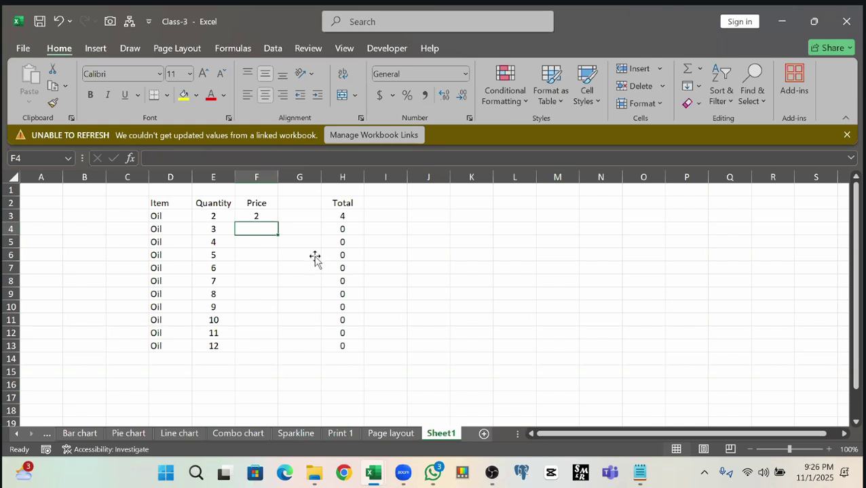
left_click(260, 217)
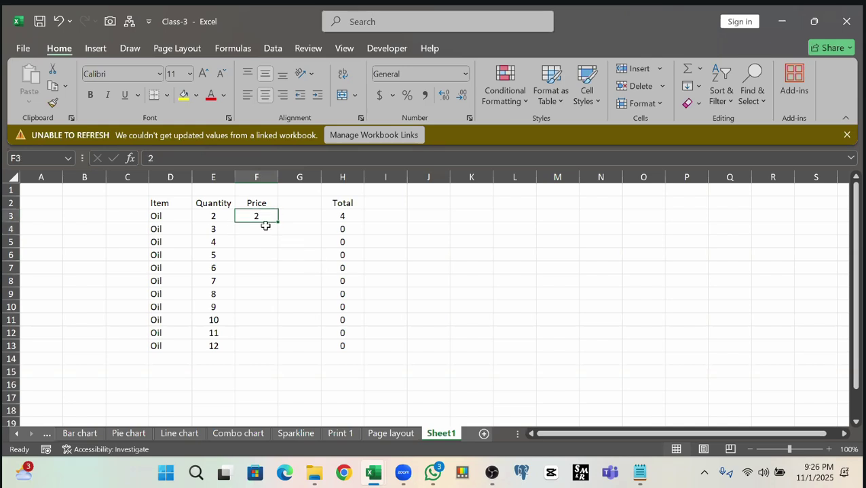
left_click_drag(251, 230, 248, 345)
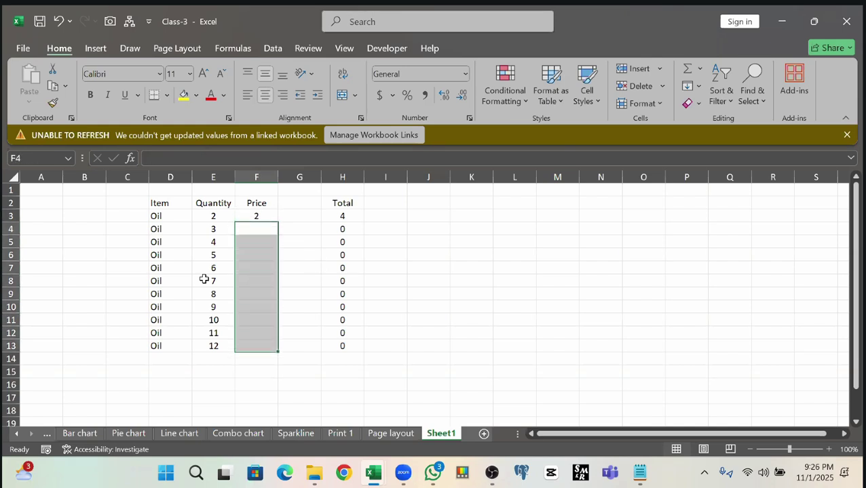
left_click_drag(212, 217, 211, 346)
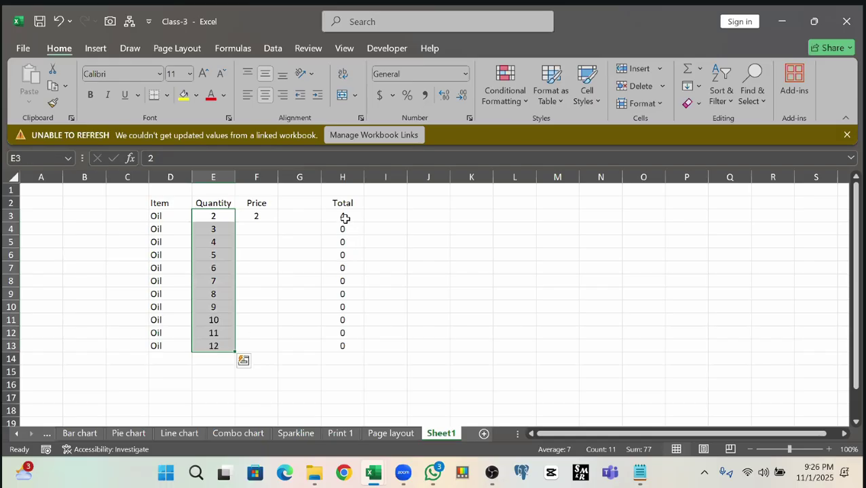
left_click_drag(342, 217, 334, 348)
left_click(228, 345)
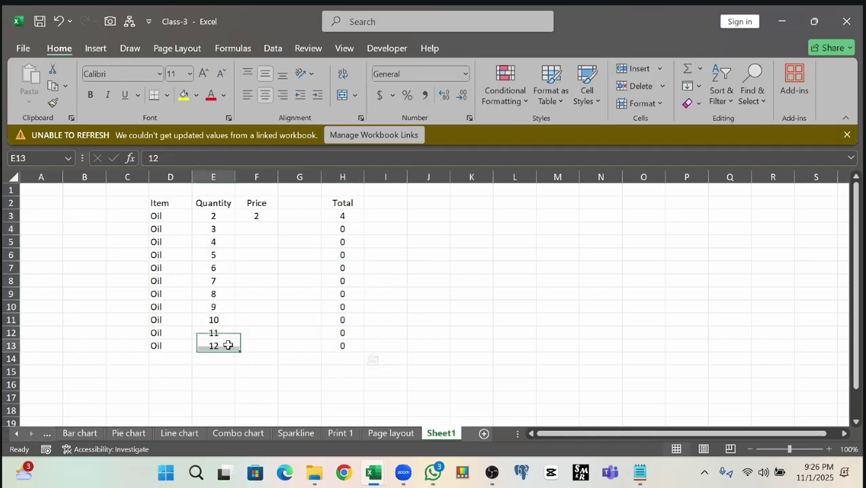
left_click(328, 343)
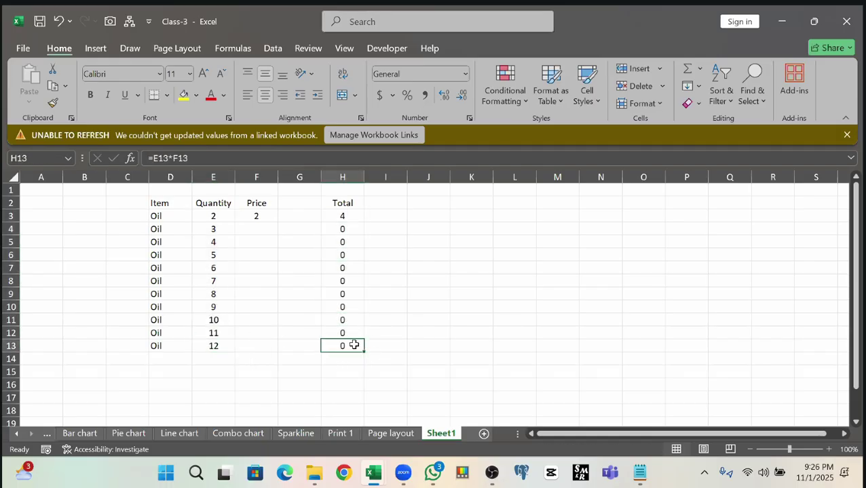
- Enter the price 2 in F13 and check the total in H13 against the prices in F13 and F3
left_click(270, 346)
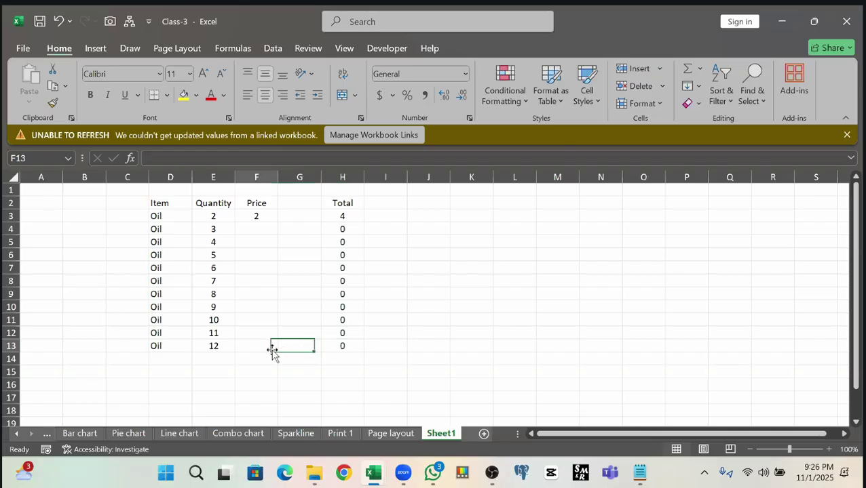
type("2")
left_click(553, 332)
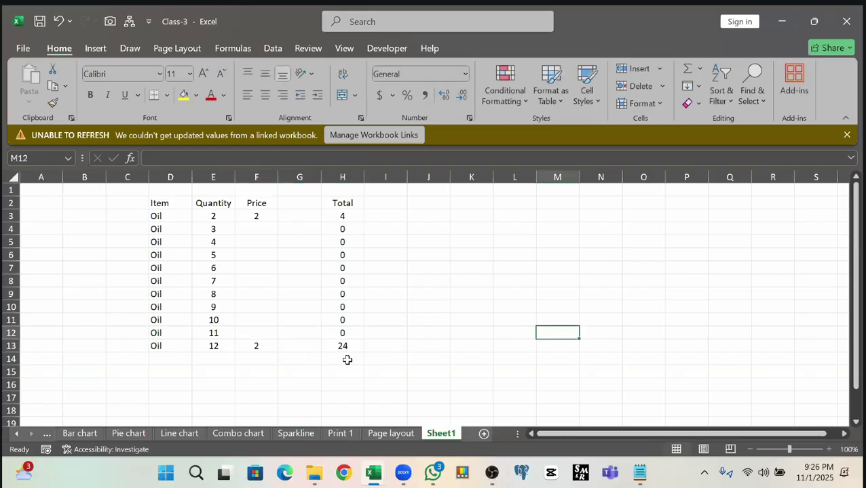
left_click(343, 345)
left_click(266, 344)
left_click(257, 216)
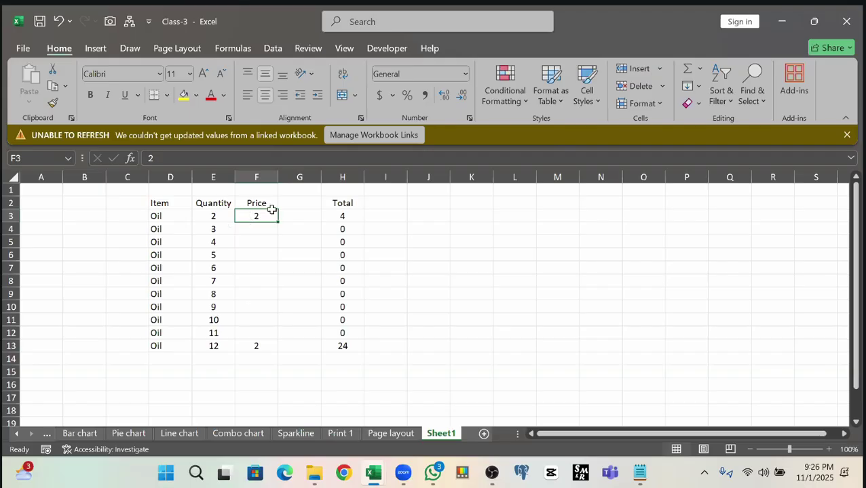
- Clear the price in F13 and compare the quantities in E3 and E4 with the single price in F3
left_click(265, 346)
key("Delete")
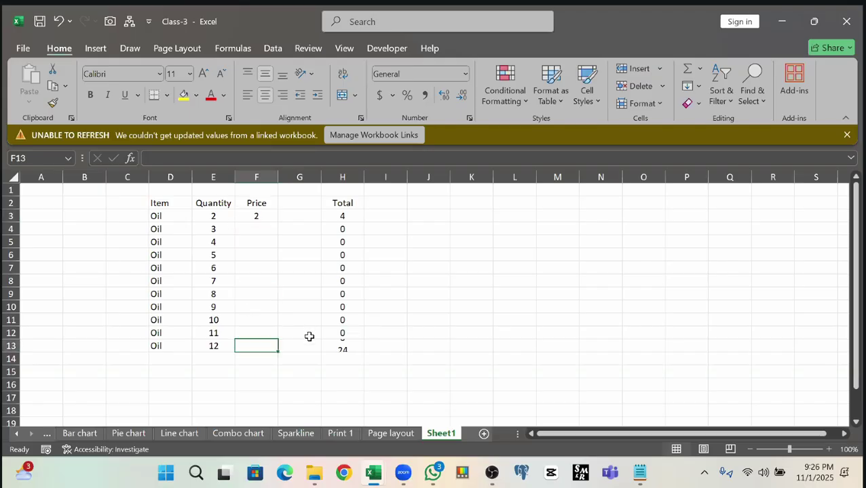
left_click(211, 217)
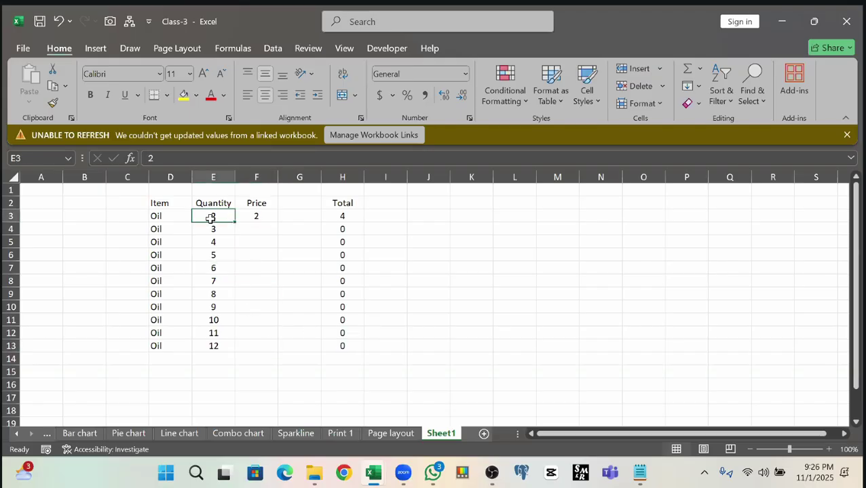
left_click(262, 214)
left_click(217, 230)
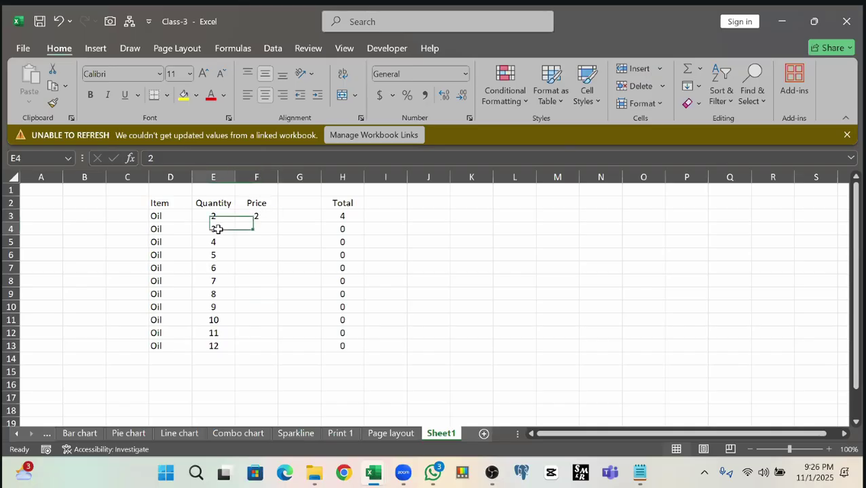
left_click(262, 219)
- Annotate the sheet with Screen Marker arrows from the quantities in E3:E9 to the price in F3, and remove the annotations
left_click(582, 478)
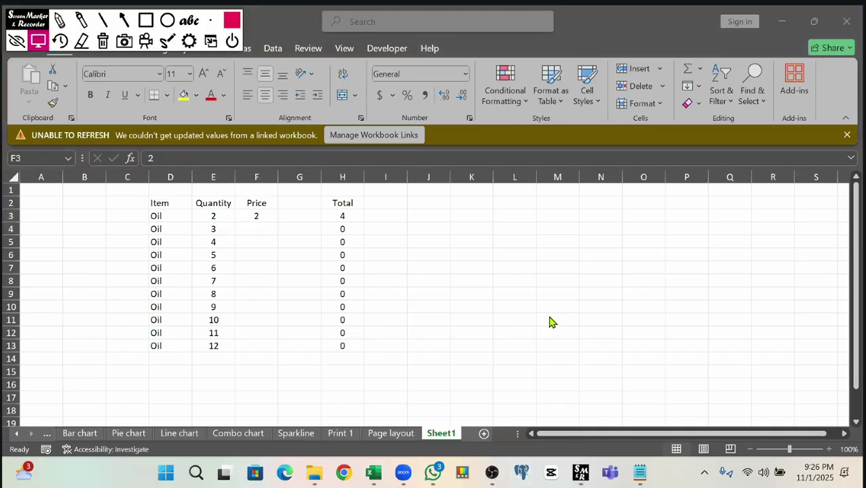
left_click(210, 42)
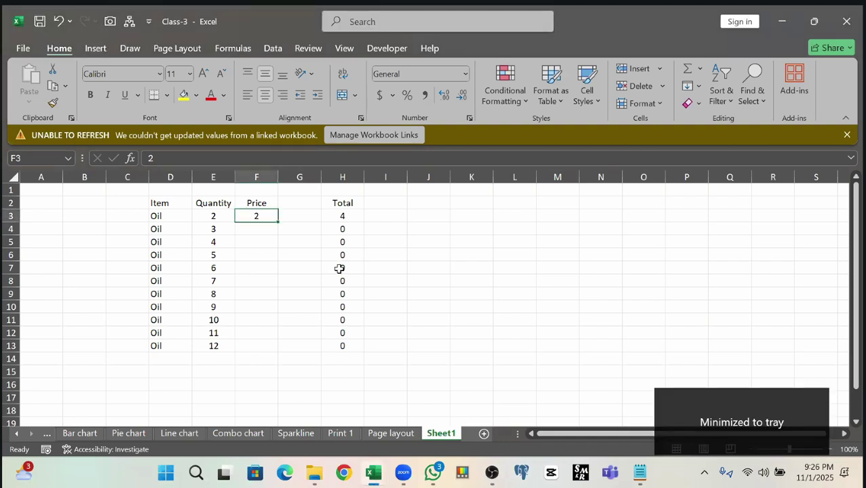
left_click_drag(217, 215, 254, 223)
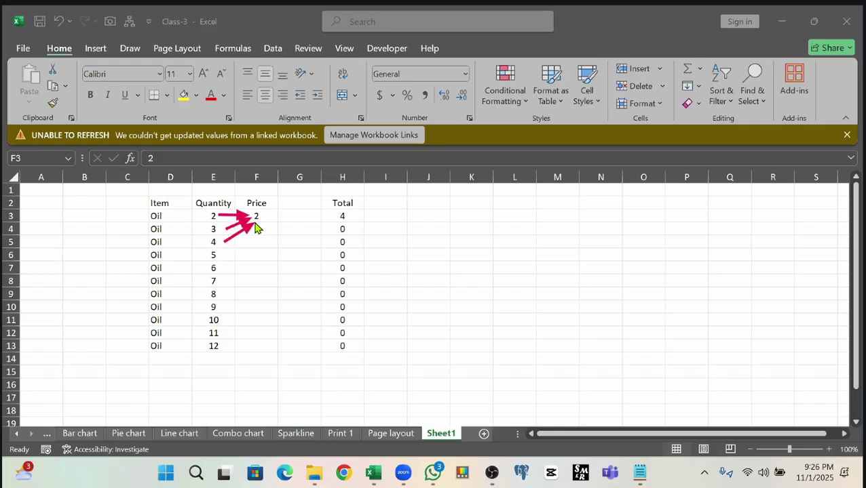
left_click_drag(229, 253, 255, 224)
left_click_drag(232, 266, 256, 227)
mouse_move(229, 280)
left_mouse_down()
mouse_move(261, 246)
mouse_move(261, 228)
left_mouse_up()
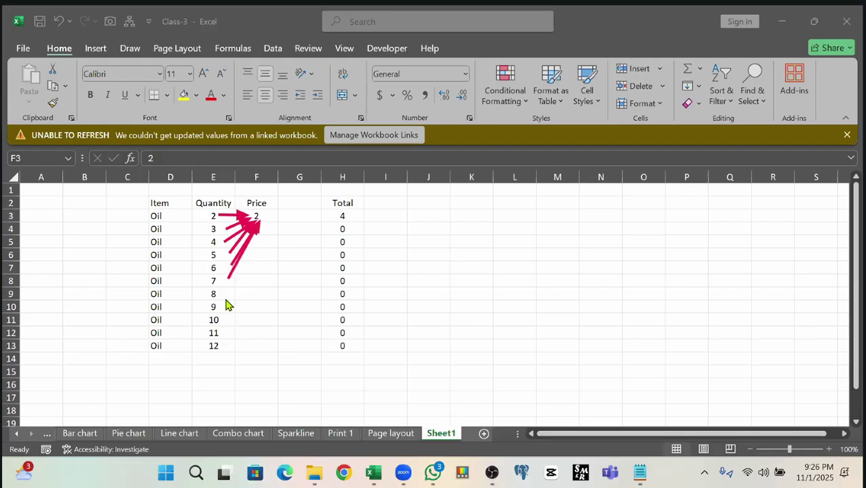
mouse_move(230, 294)
left_mouse_down()
mouse_move(246, 223)
mouse_move(257, 220)
left_mouse_up()
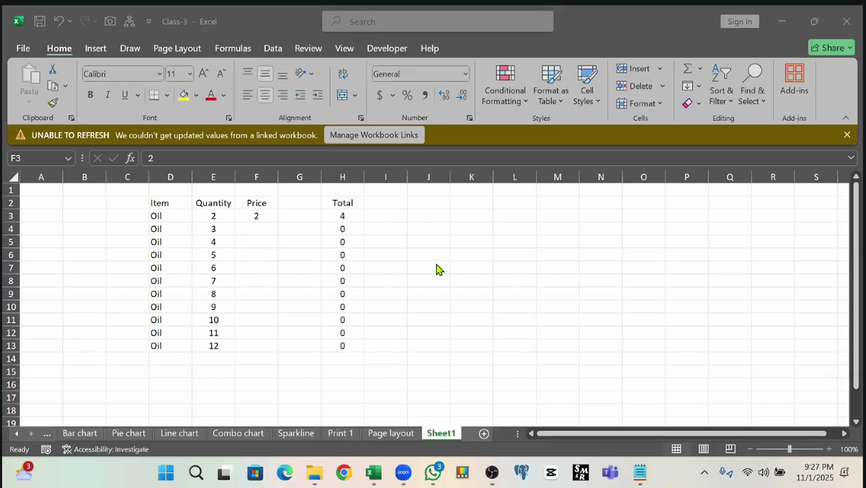
key("Escape")
- Make the price reference in the H3 formula absolute, cycling through the reference types and entering =E3*$F$3
left_click(347, 216)
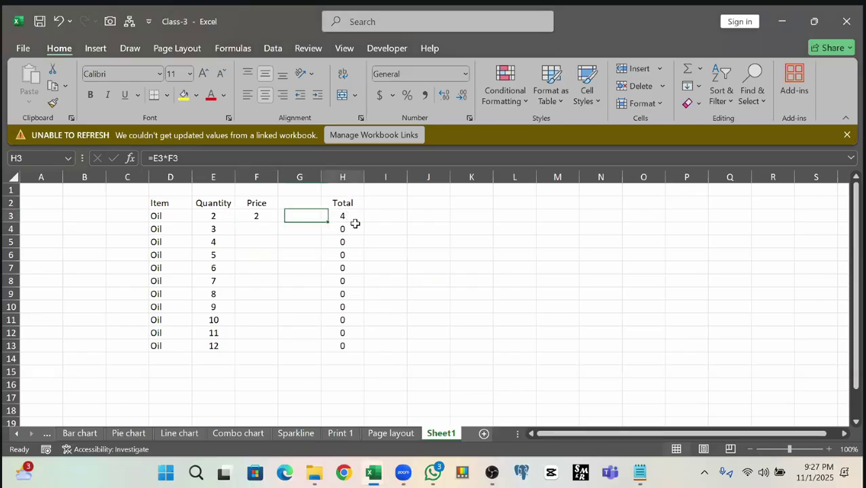
key("F2")
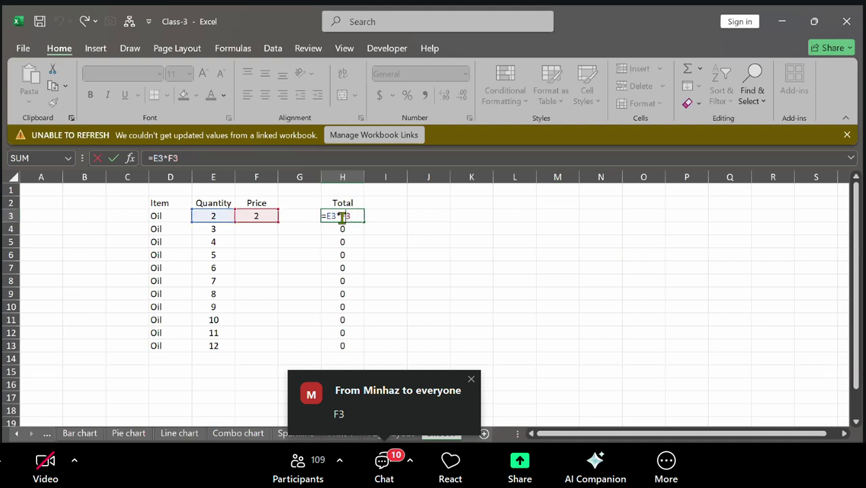
left_click_drag(342, 218, 354, 218)
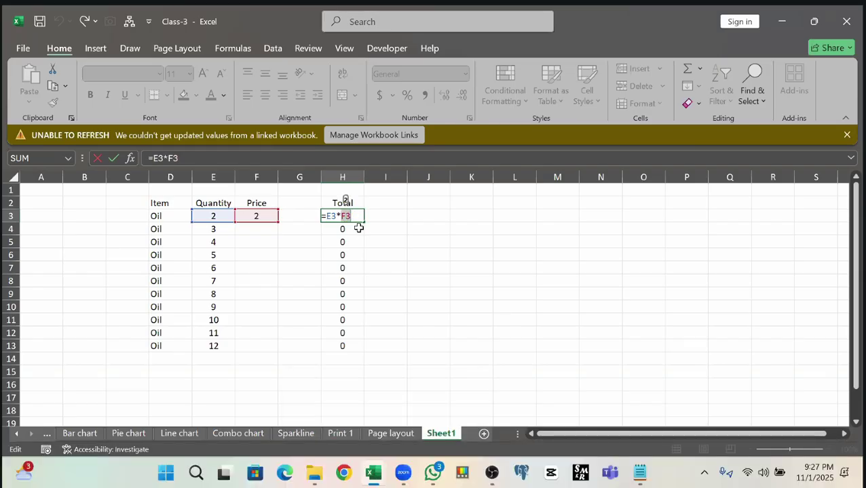
key("F4")
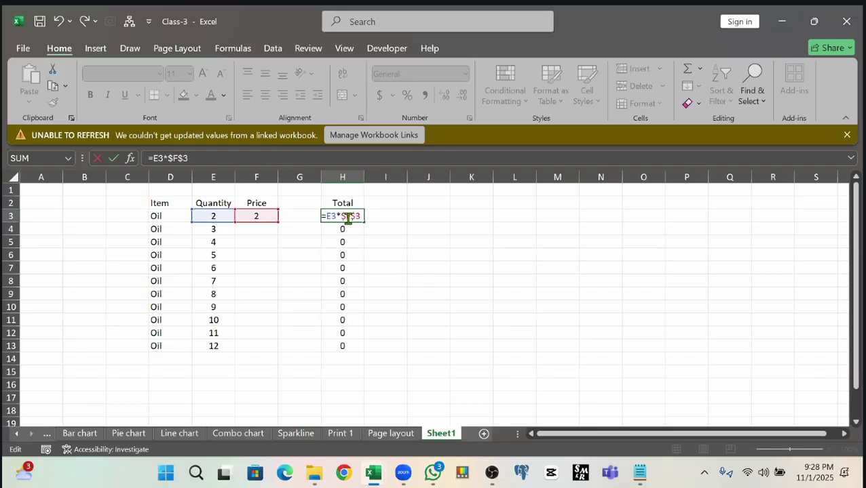
key("F4")
key("F4")
key("F4")
type("$F$")
left_click_drag(342, 215, 358, 216)
key("Right")
key("Return")
- Fill the H3 formula down through H13 and check the resulting totals
left_click(356, 218)
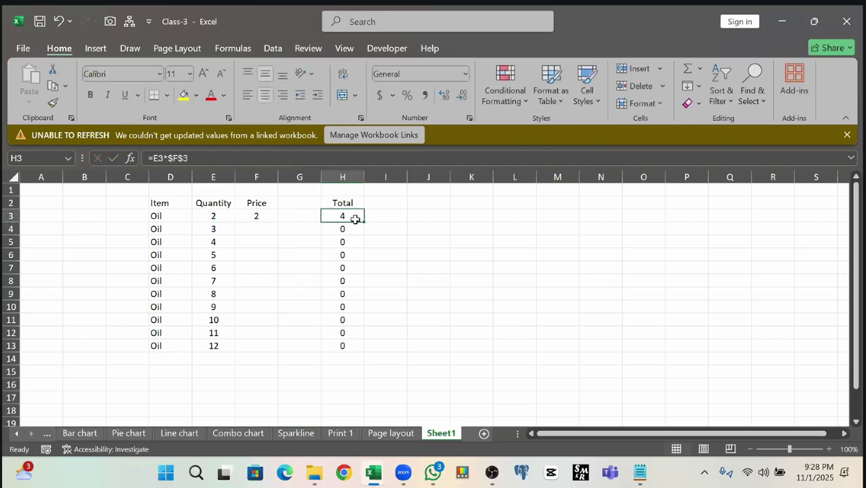
left_click_drag(362, 222, 354, 348)
left_click_drag(344, 216, 526, 215)
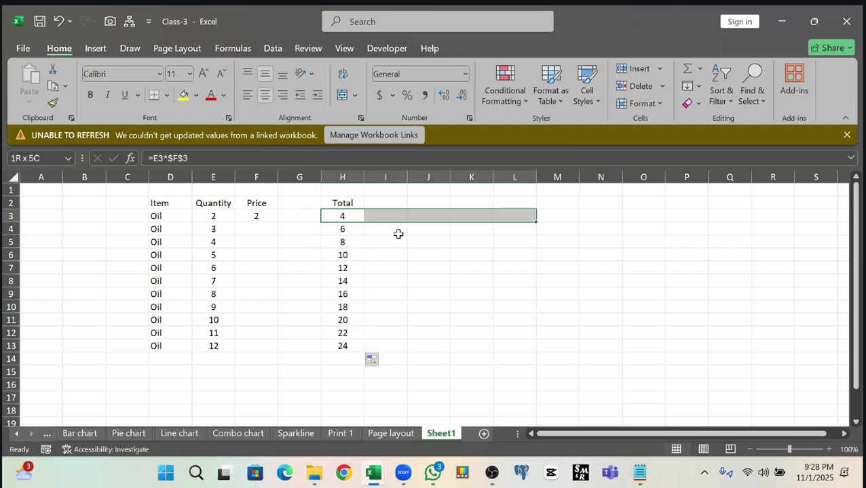
left_click(341, 217)
left_click_drag(339, 216, 511, 216)
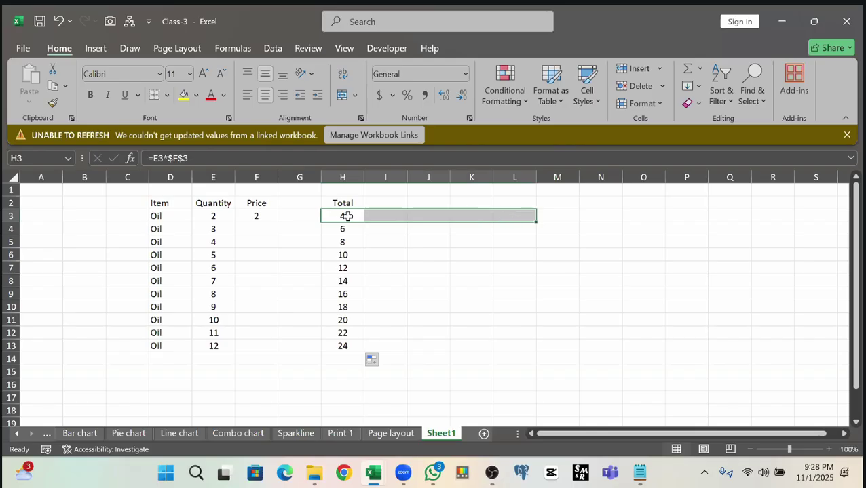
left_click_drag(347, 216, 342, 345)
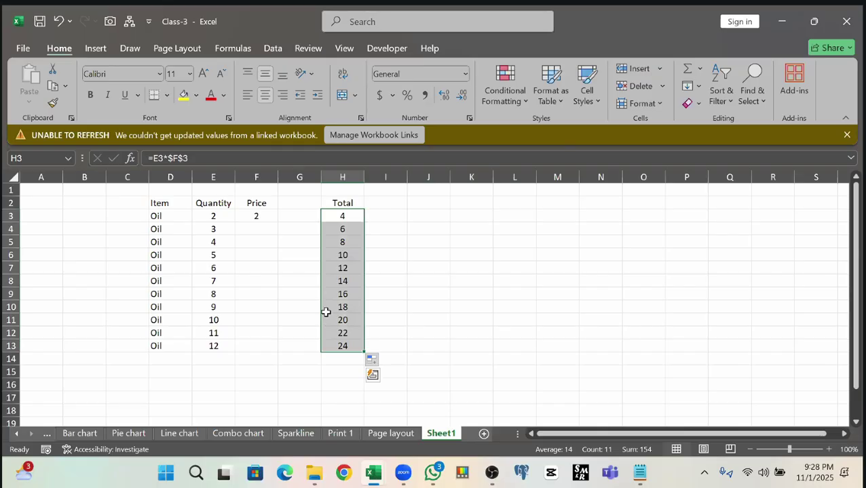
- Review the absolute-reference formula in H3 together with the totals in H3:H13
left_click(342, 218)
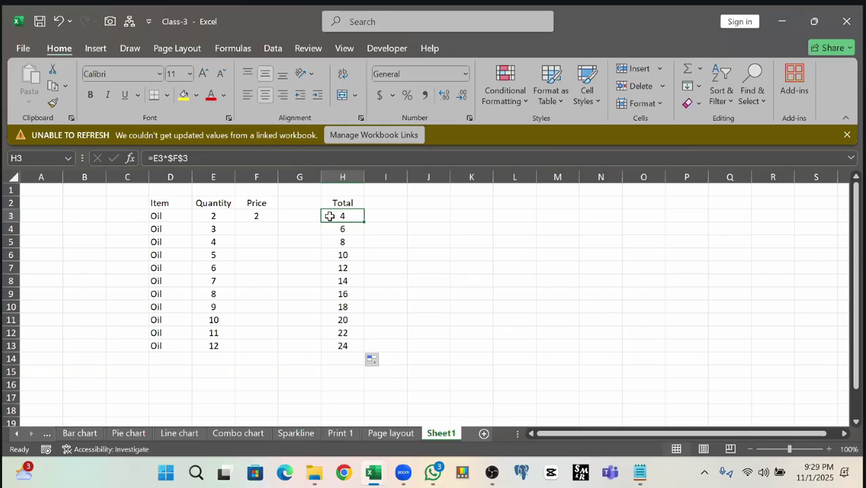
left_click_drag(333, 216, 333, 334)
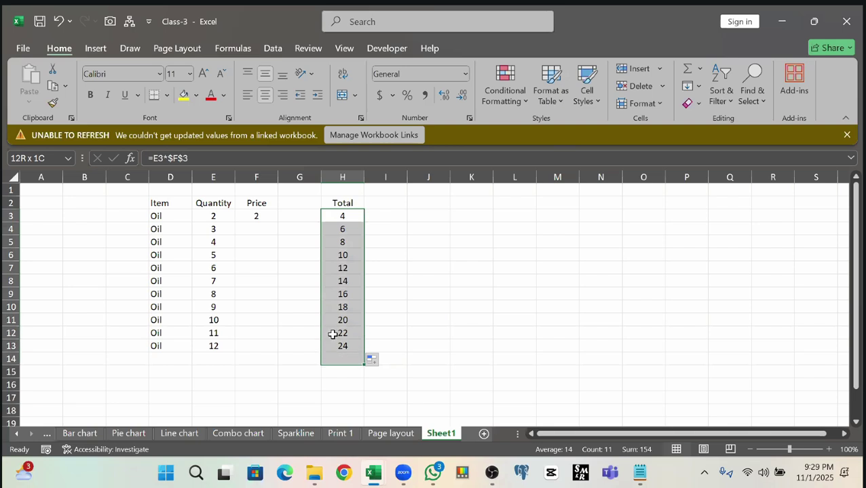
left_click_drag(330, 218, 339, 346)
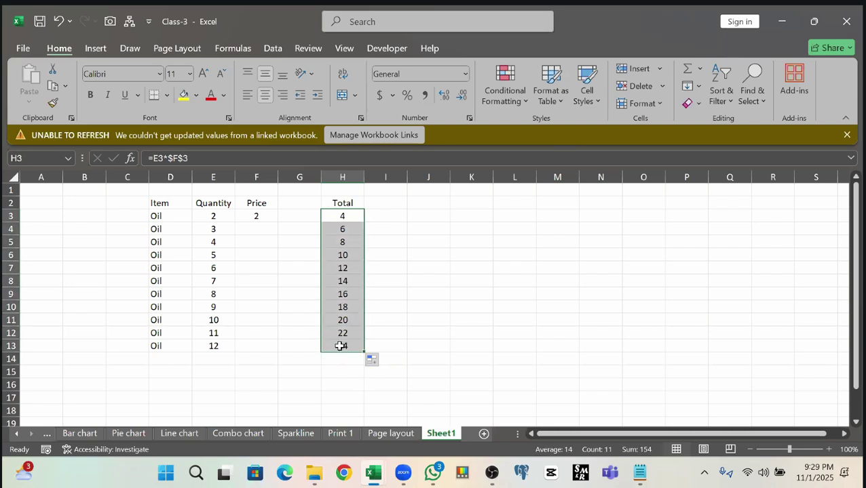
left_click(339, 215)
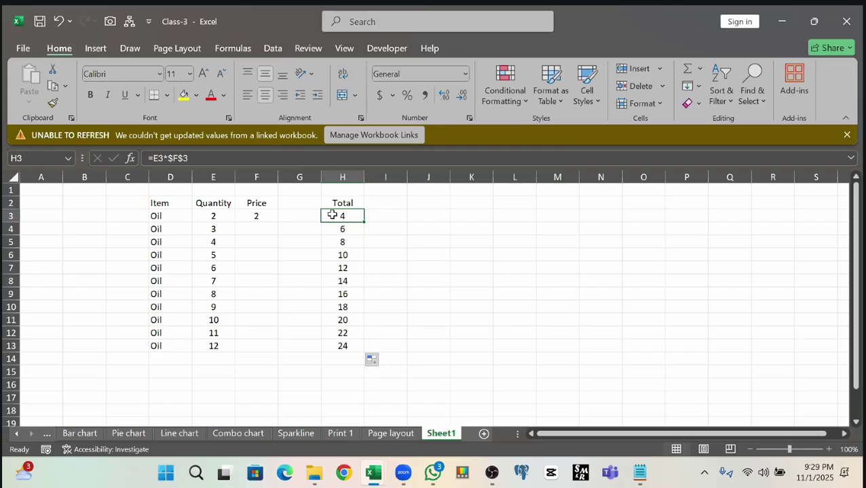
left_click_drag(332, 216, 342, 346)
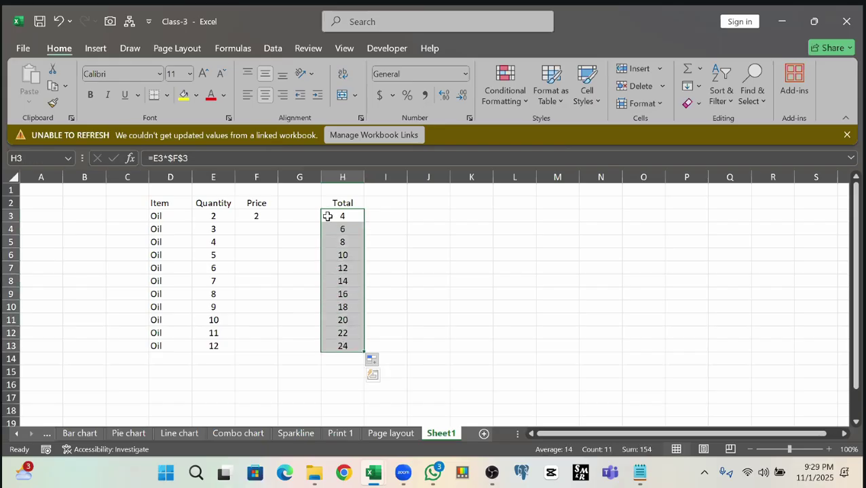
left_click_drag(327, 215, 342, 347)
left_click_drag(339, 214, 356, 358)
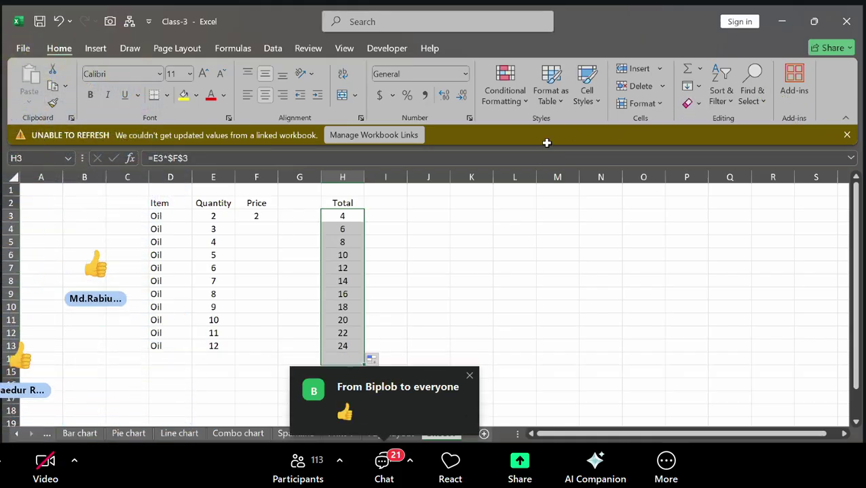
left_click(386, 215)
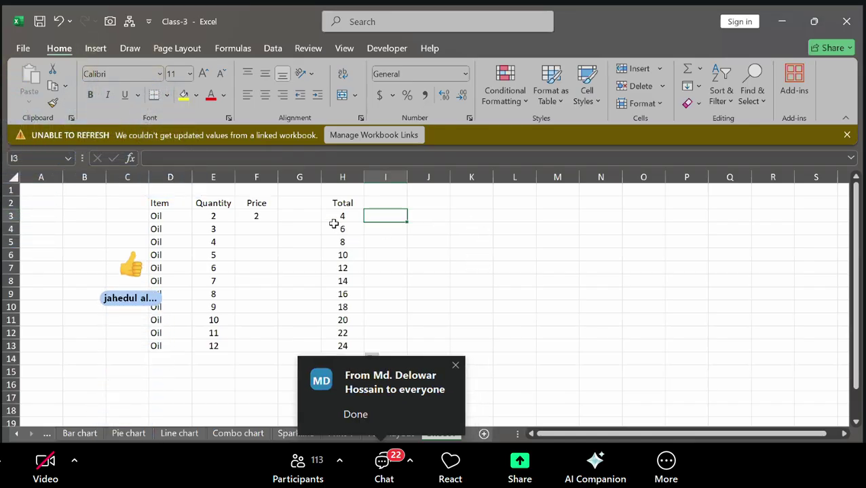
key("Left")
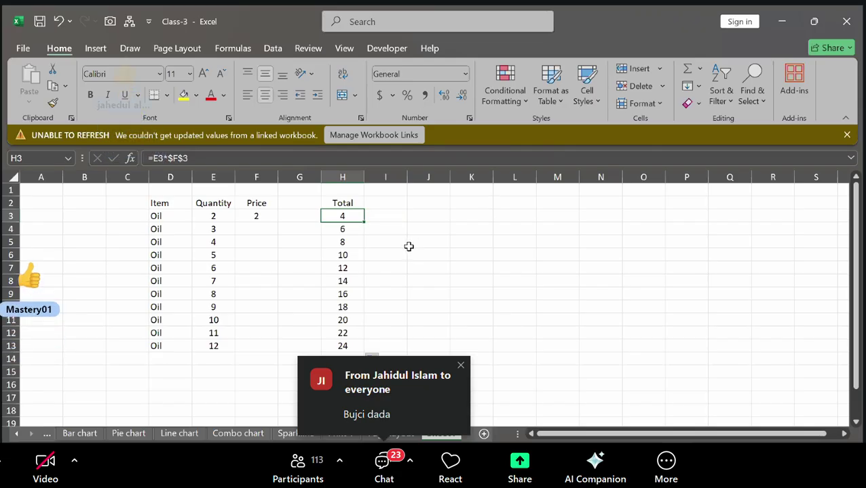
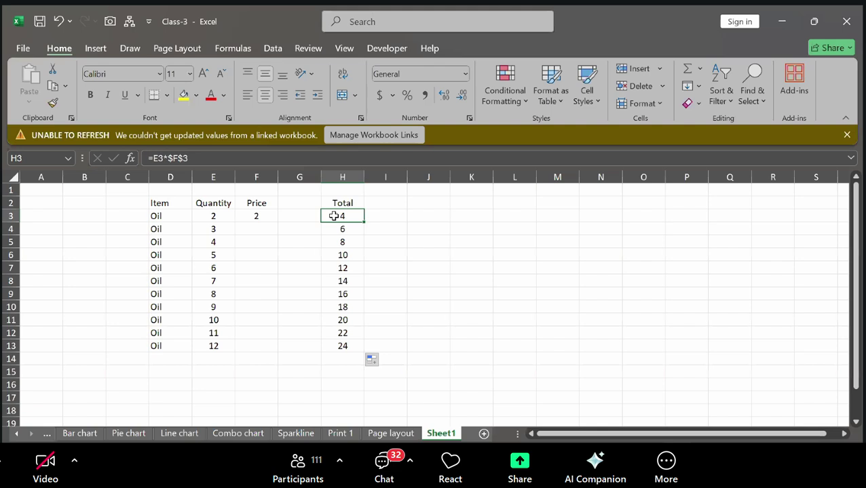
- Clear all the totals in H3:H13, keeping the Total header
left_click_drag(334, 215, 349, 343)
key("Delete")
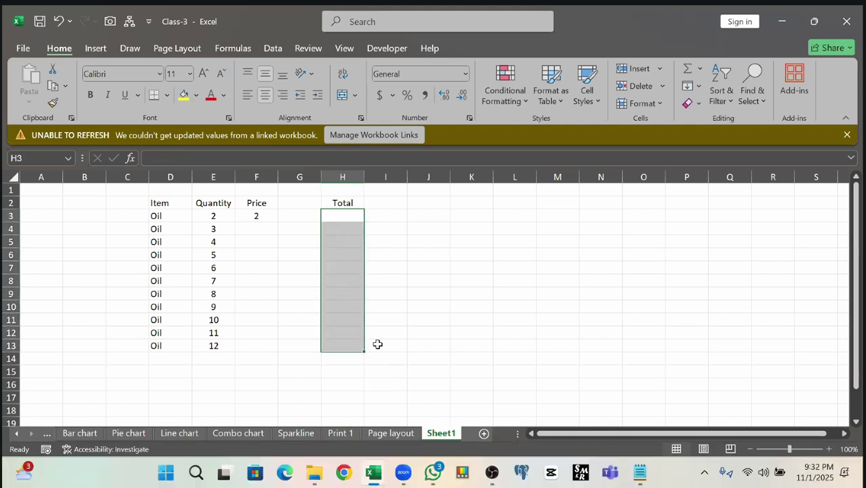
left_click(498, 279)
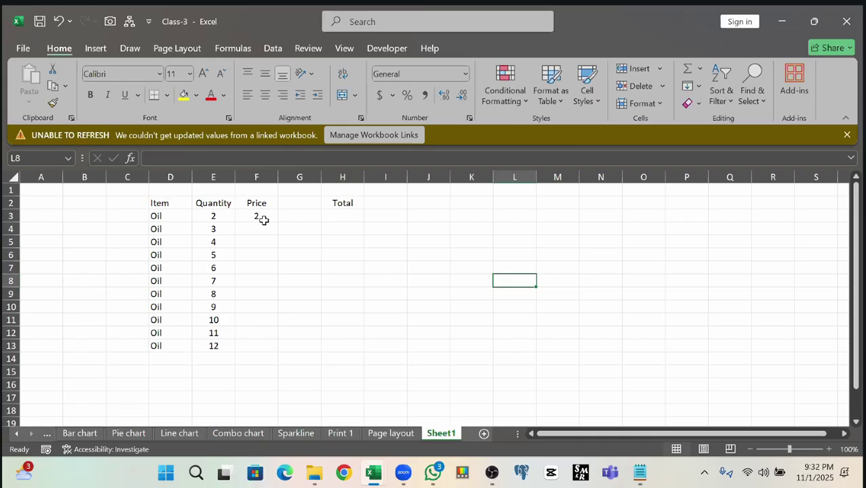
- Examine the items in D3:D13, the quantities in E3:E13 and the price in F3
left_click_drag(162, 202, 176, 345)
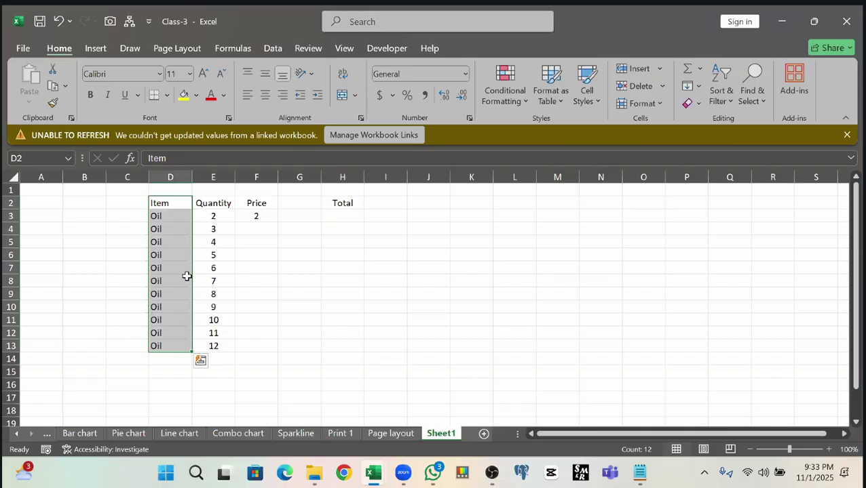
left_click_drag(165, 218, 164, 343)
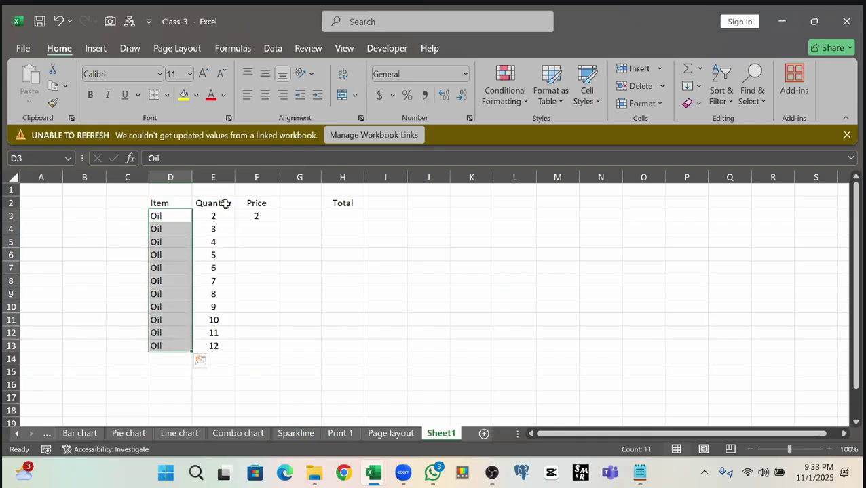
left_click_drag(216, 218, 220, 348)
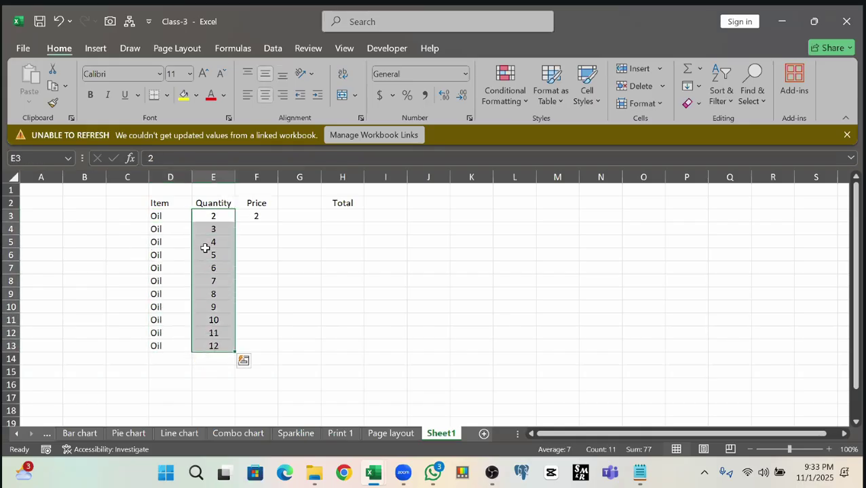
left_click_drag(214, 219, 217, 349)
left_click_drag(215, 217, 217, 342)
left_click_drag(219, 219, 218, 399)
left_click_drag(213, 215, 217, 343)
left_click_drag(162, 215, 166, 346)
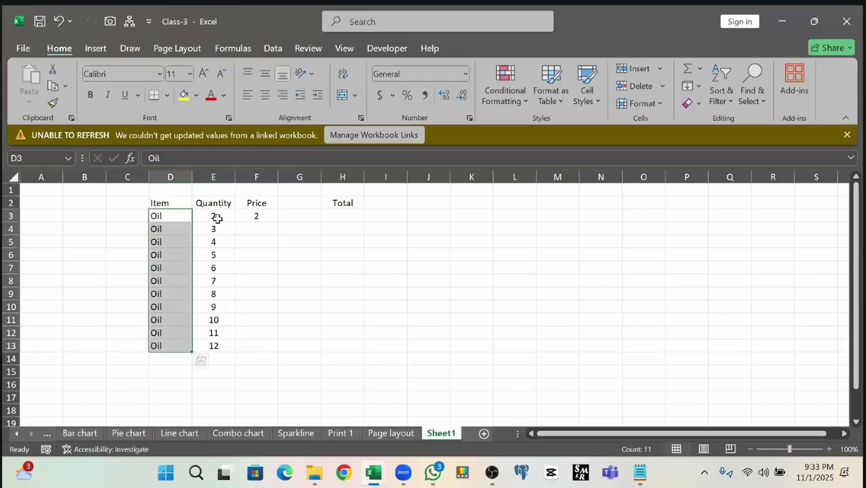
left_click_drag(217, 217, 216, 348)
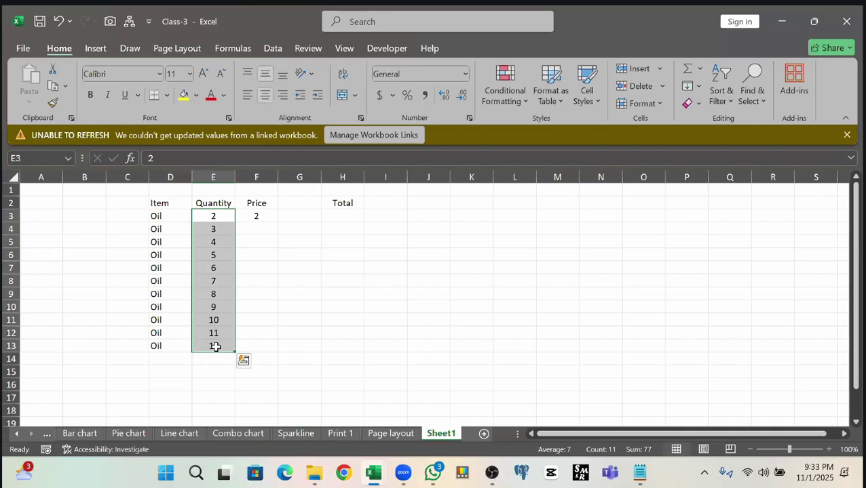
left_click(257, 214)
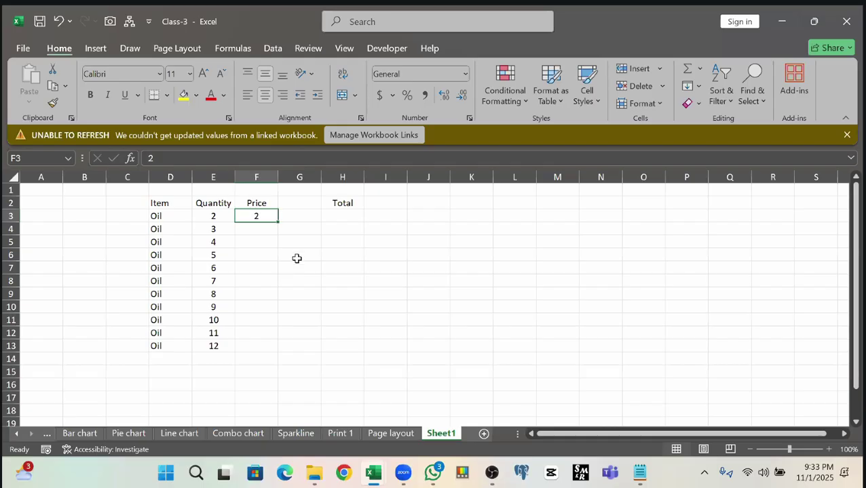
- Enter the areas Khulna, Dhaka and Barisal in C3:C5 beside the first three Oil rows
left_click(132, 216)
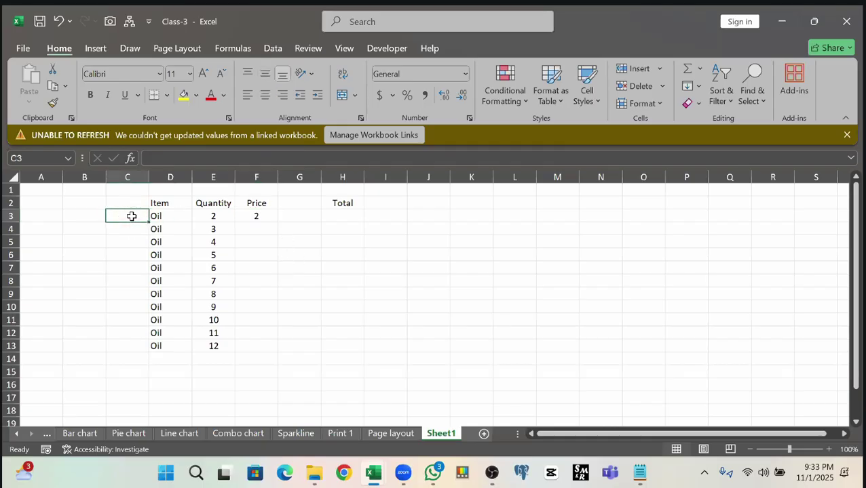
type("Khulna")
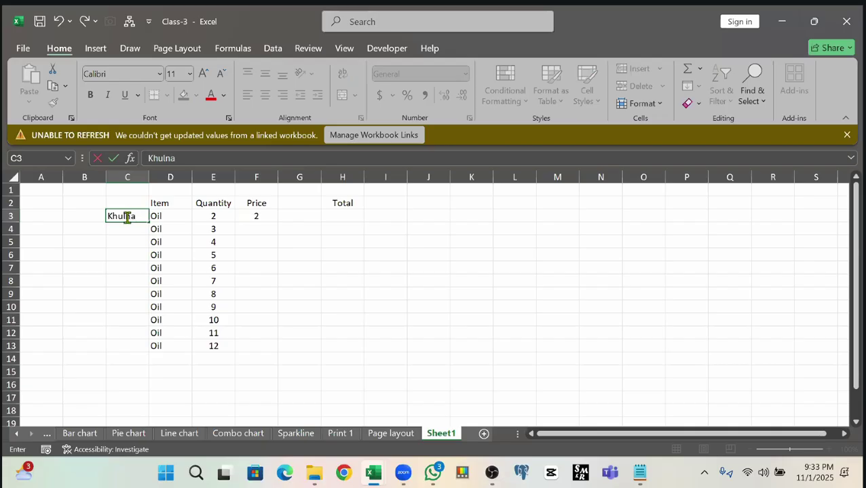
key("Return")
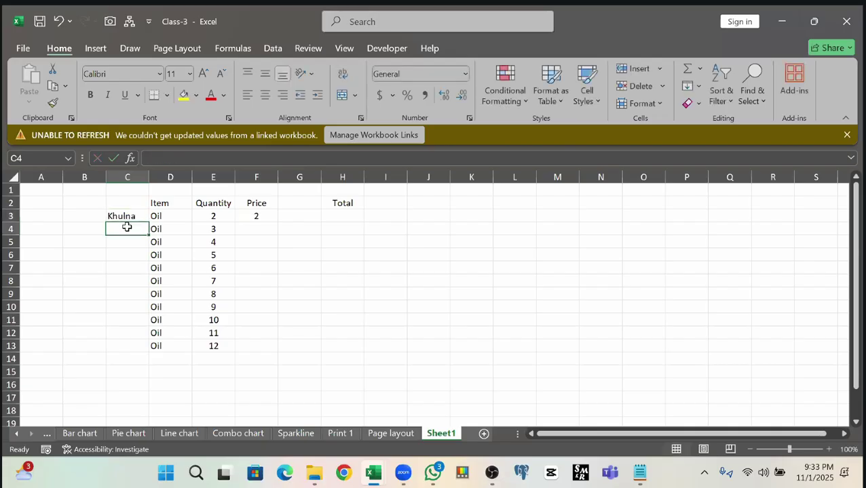
type("Dhak")
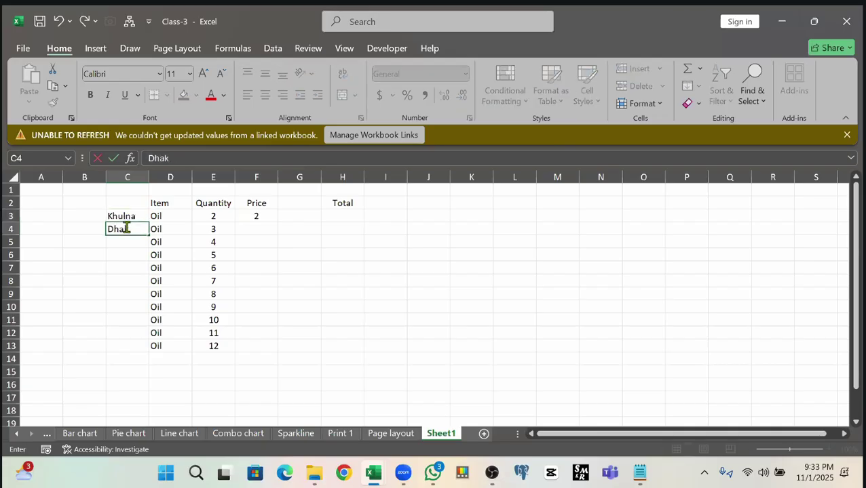
type("a")
key("Return")
type("Barisal")
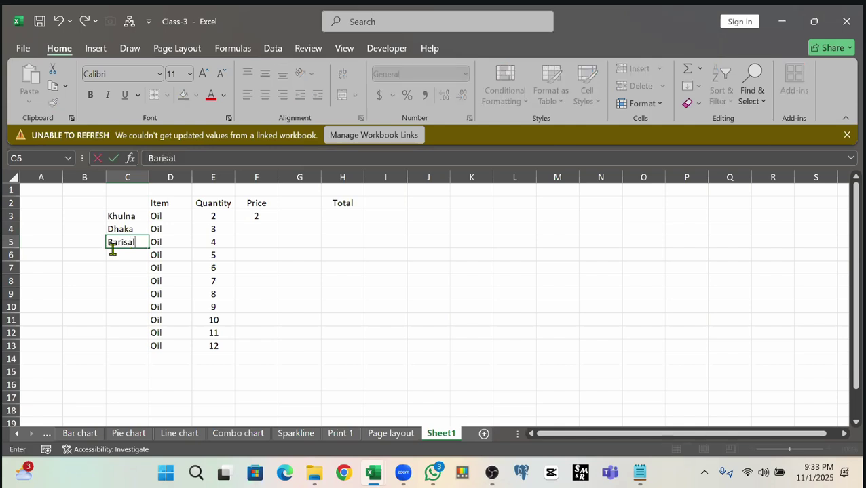
- Add the header Area in C2 above the area names
left_click(123, 202)
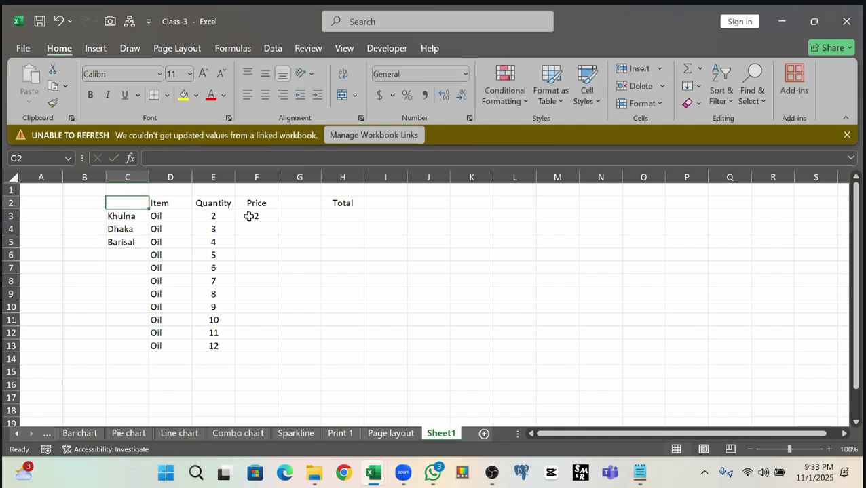
type("D")
key("BackSpace")
key("BackSpace")
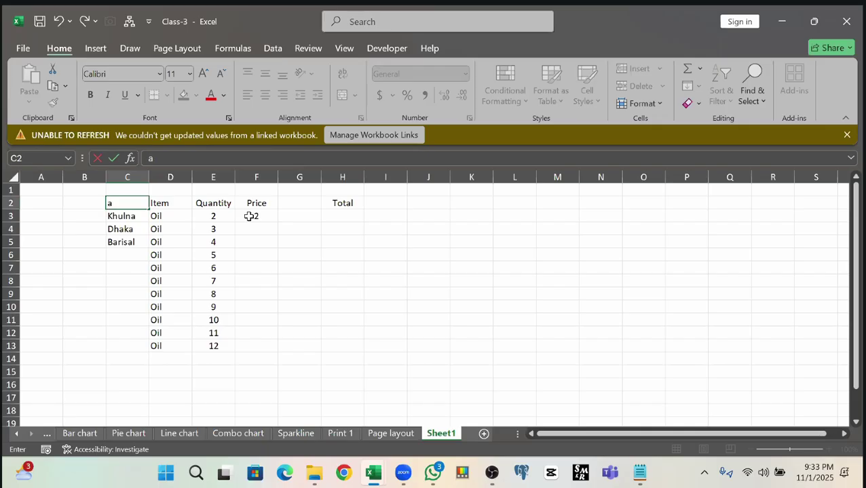
key("BackSpace")
type("Area")
left_click(317, 281)
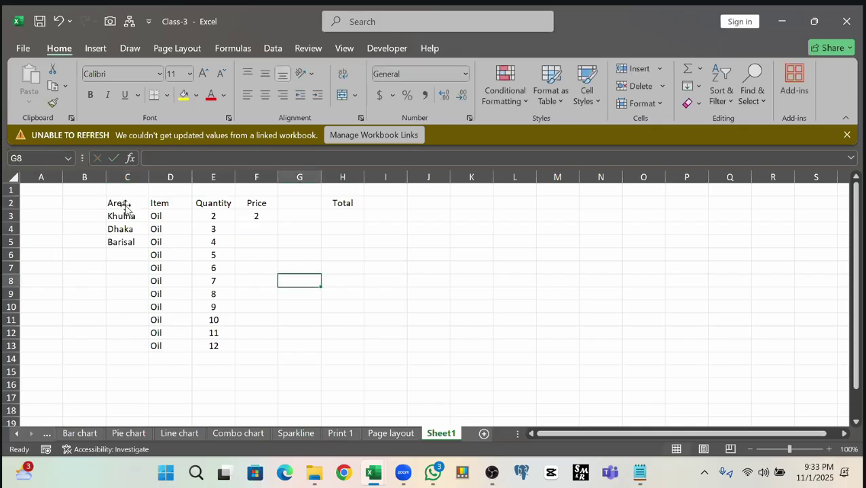
left_click(126, 207)
left_click_drag(131, 216, 127, 280)
key("ctrl+c")
left_click(126, 252)
key("ctrl+c")
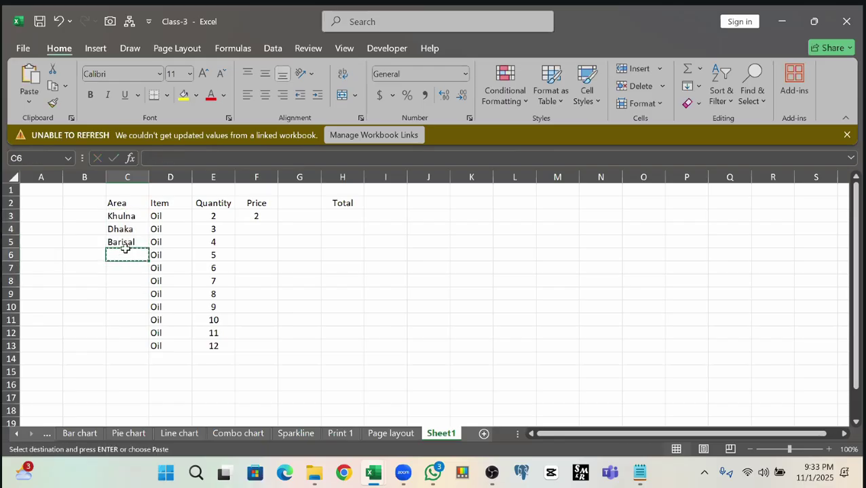
- Copy the three areas in C3:C5 and paste them repeatedly down the column starting at C6, C9 and C12
left_click_drag(125, 216, 126, 242)
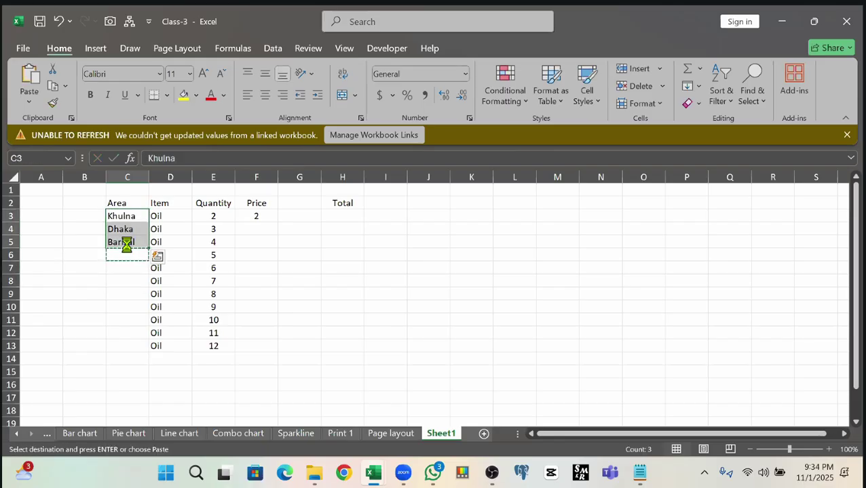
key("Escape")
key("ctrl+c")
left_click(127, 256)
key("ctrl+v")
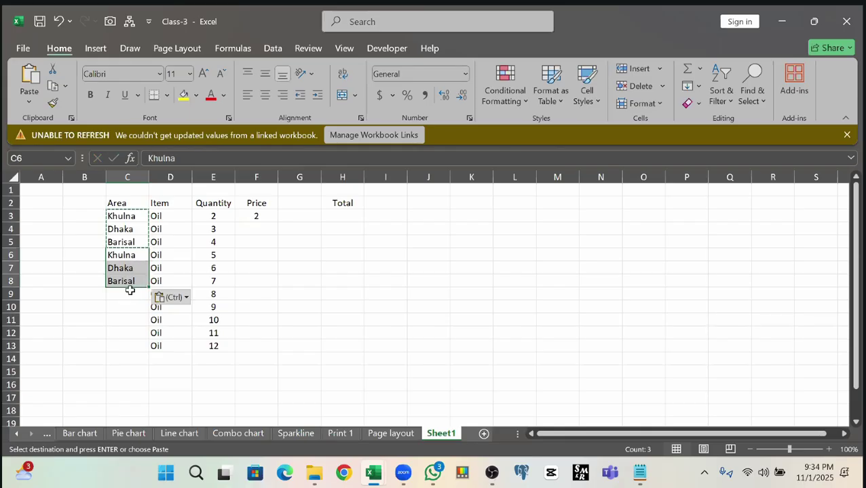
left_click(130, 294)
key("ctrl+v")
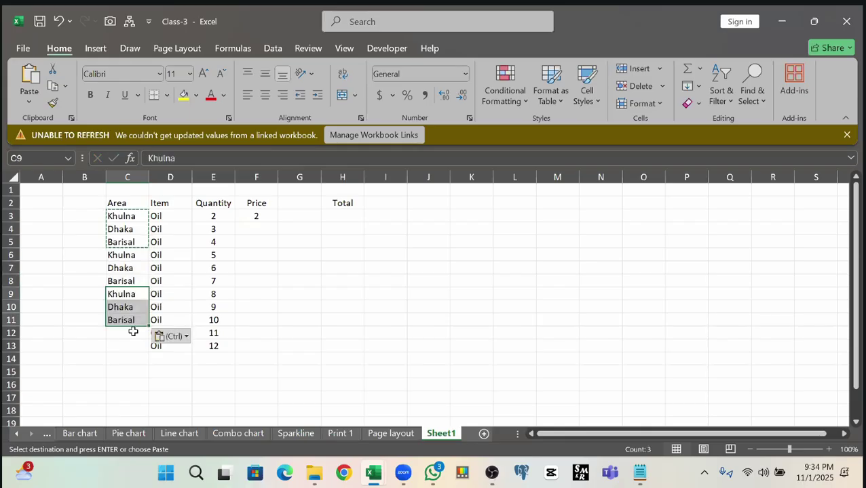
left_click(132, 332)
key("ctrl+v")
- Delete the surplus Barisal entry in C14 below the last item row
left_click(132, 358)
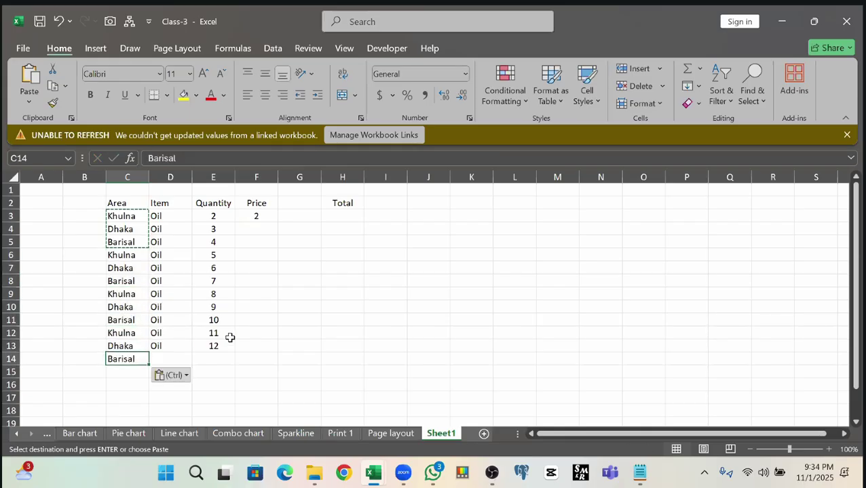
key("Delete")
left_click(515, 293)
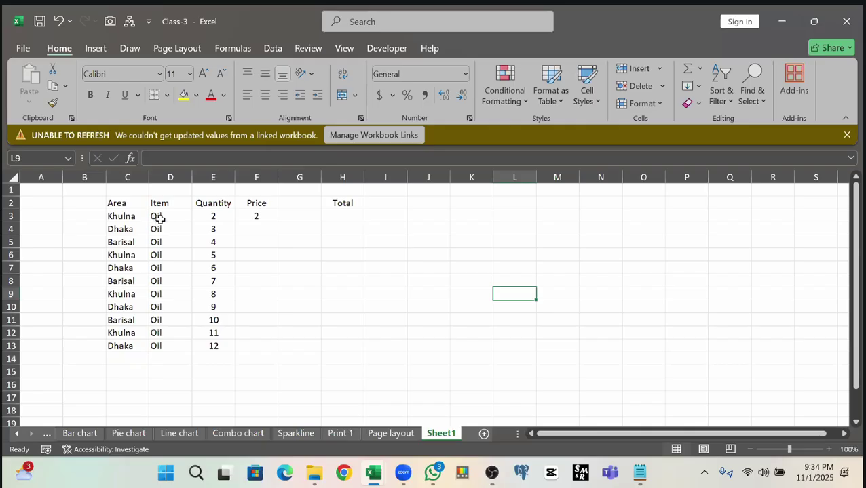
- Review the first row's quantity in E3, price in F3 and empty total cell in H3
left_click(211, 218)
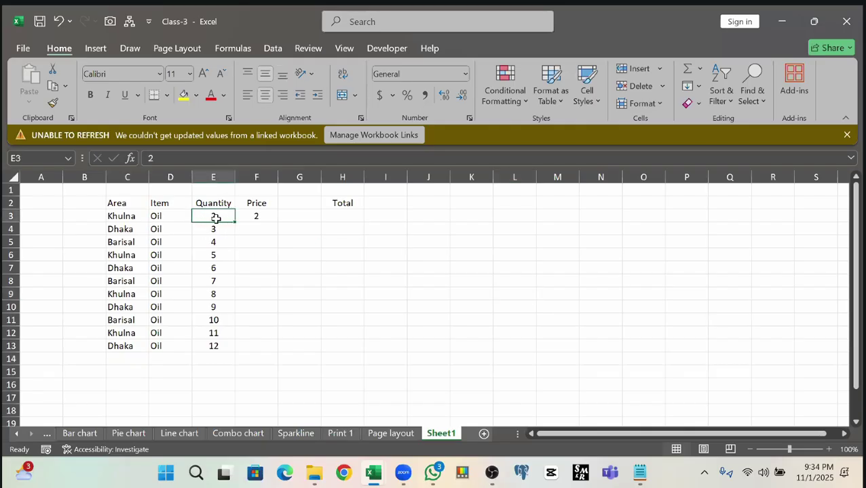
key("Right")
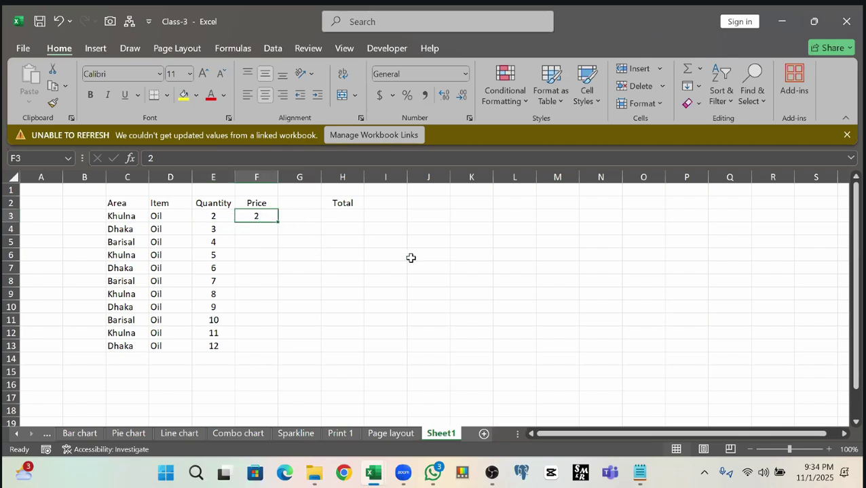
key("Right")
key("Right")
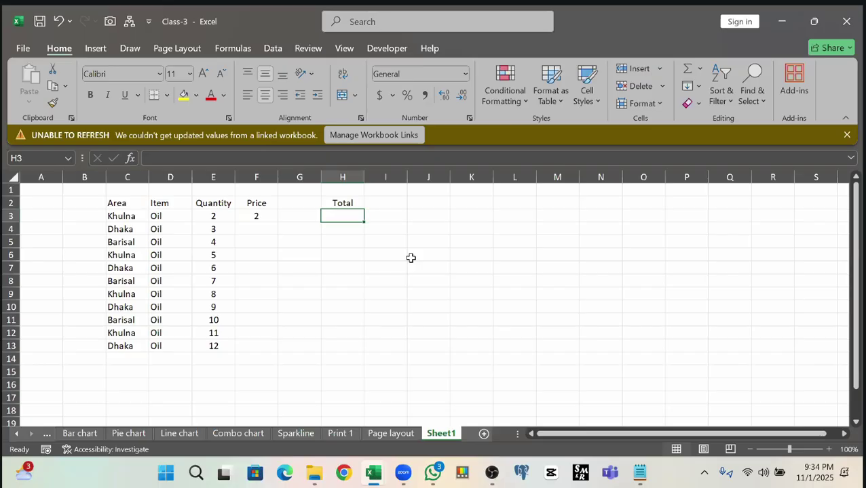
left_click(229, 216)
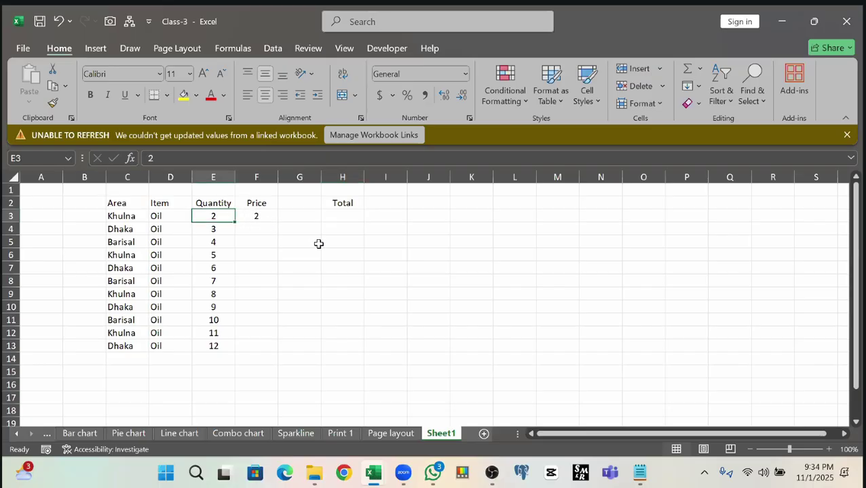
key("Right")
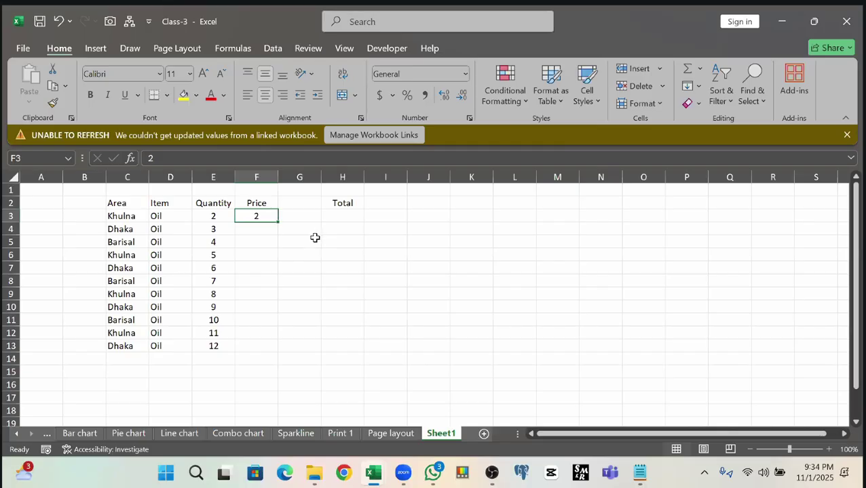
- Calculate the first total in H3 with the relative-reference formula =E3*F3 and check the entered formula
left_click(341, 216)
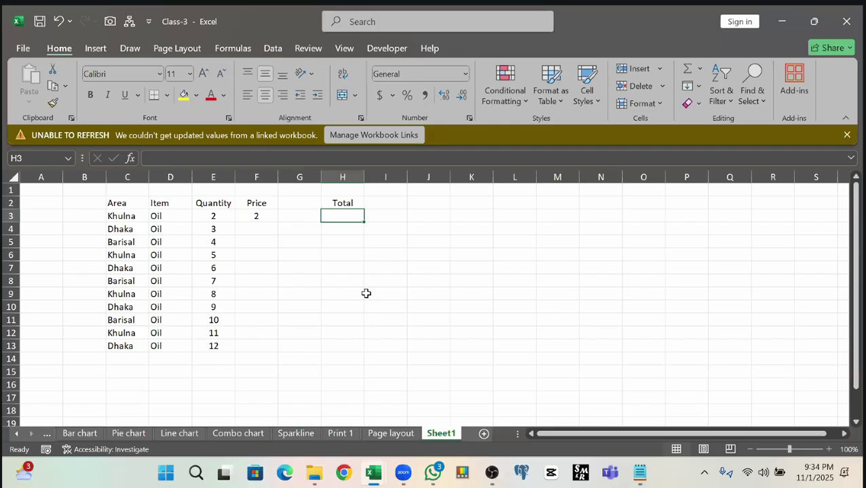
type("=")
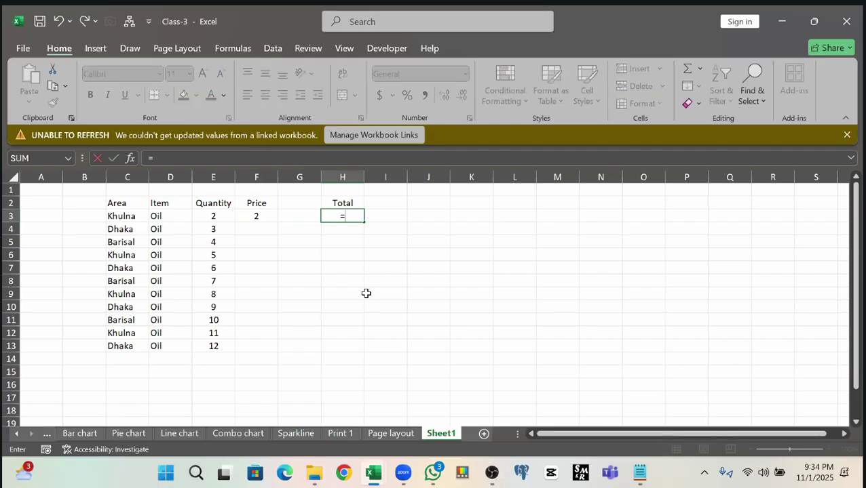
key("Left")
key("Left")
key("Left")
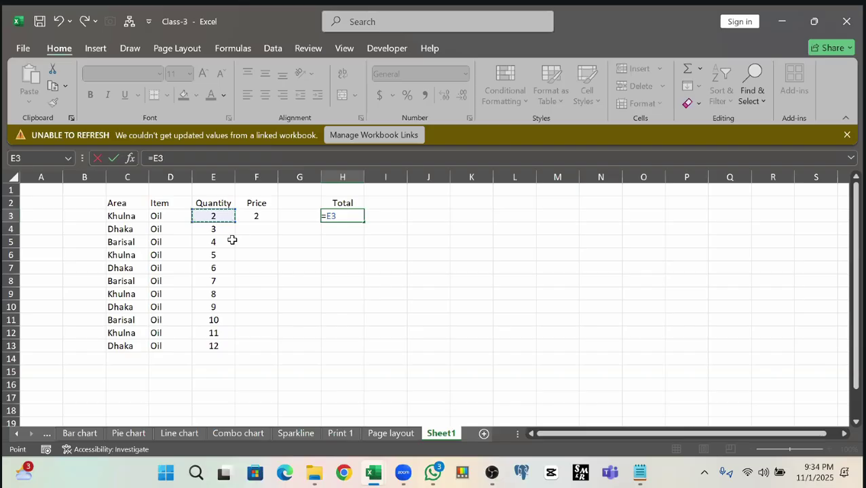
type("*")
left_click(252, 216)
key("Return")
left_click(345, 217)
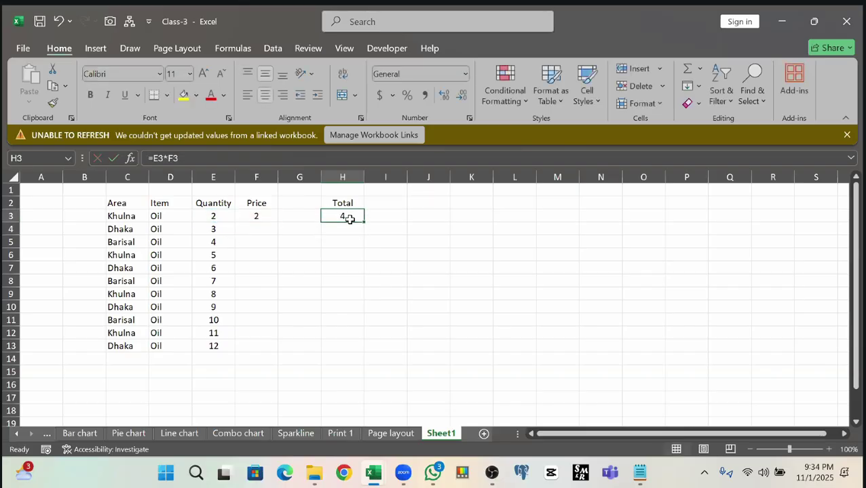
- Examine the remaining quantities in E4:E13 and the empty total cells below H3 that correspond to them
left_click_drag(218, 233, 258, 359)
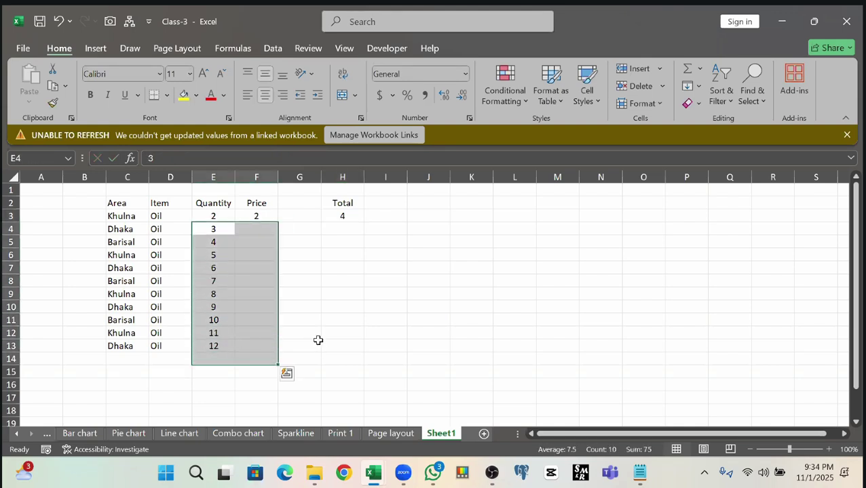
left_click(215, 231)
left_click(214, 242)
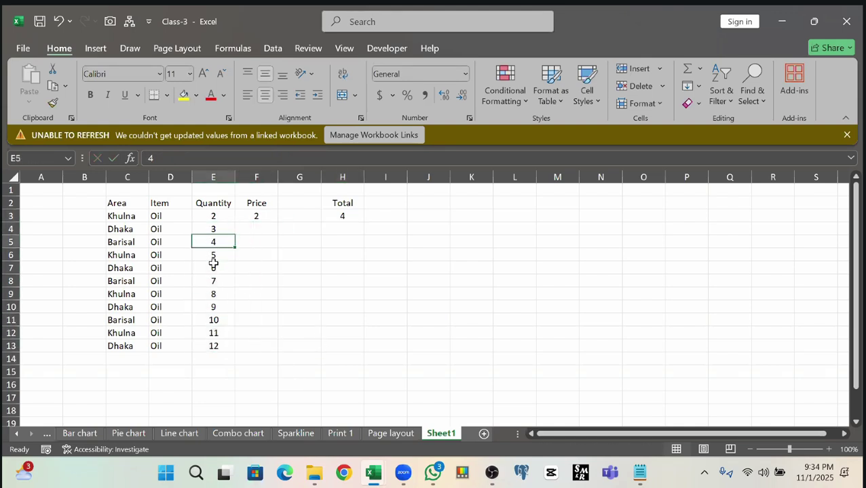
left_click(215, 267)
left_click_drag(217, 229, 220, 347)
left_click_drag(338, 232, 345, 373)
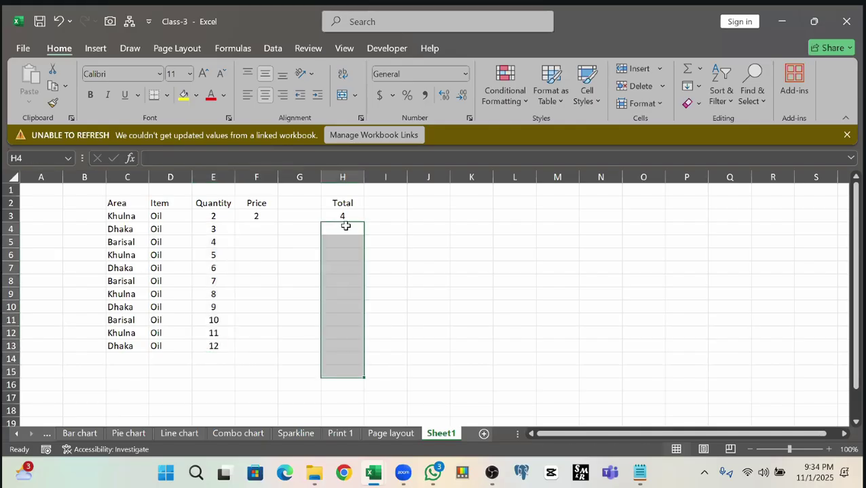
left_click(345, 215)
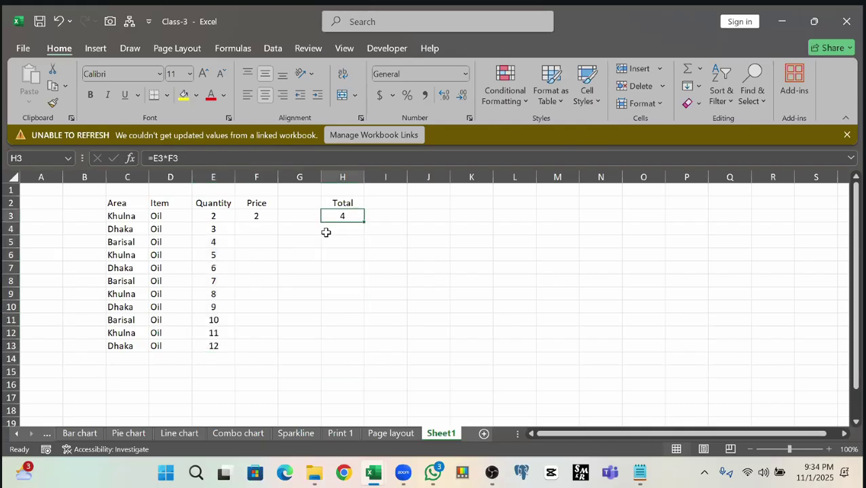
key("Down")
key("Down")
key("Down")
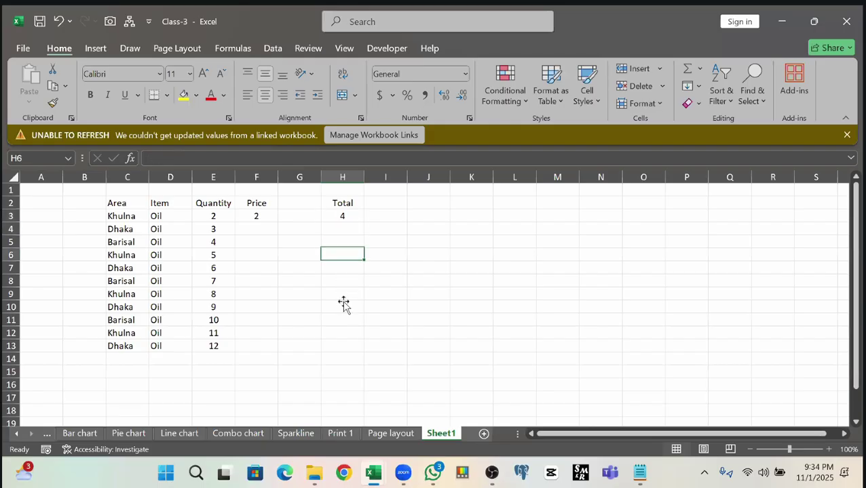
key("Down")
key("Down")
key("Down")
key("Up")
key("Up")
key("Up")
- Fill the H3 formula down through H13 and compare the copied formulas in H4 and H5 with their quantities and the price
left_click(350, 220)
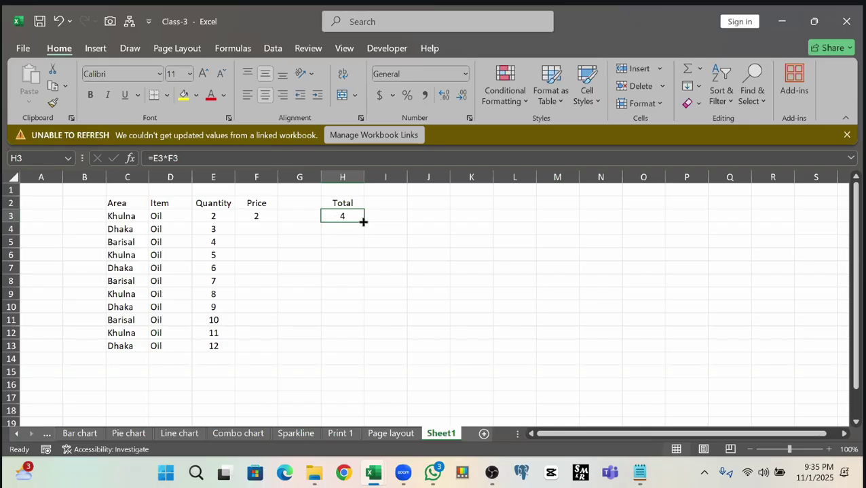
left_click_drag(363, 221, 374, 330)
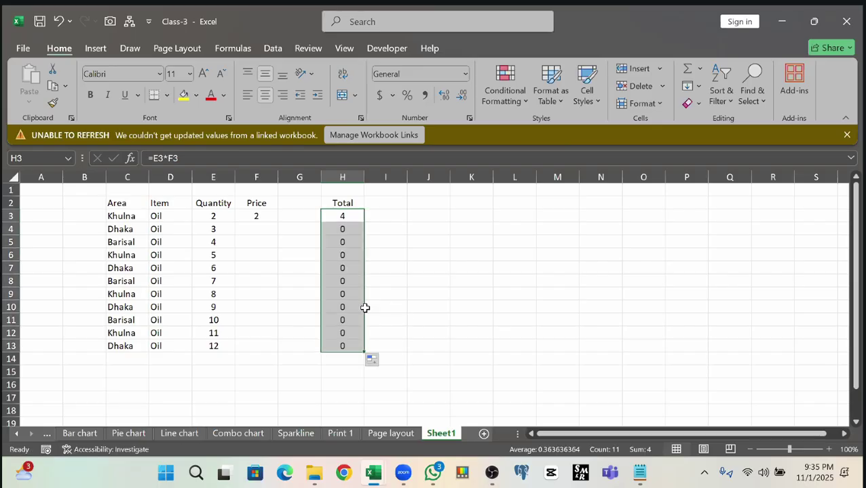
left_click(206, 231)
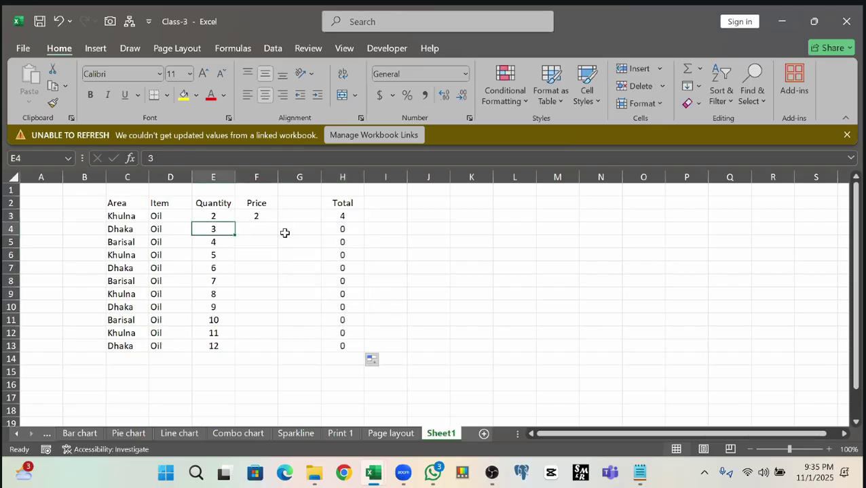
left_click(343, 230)
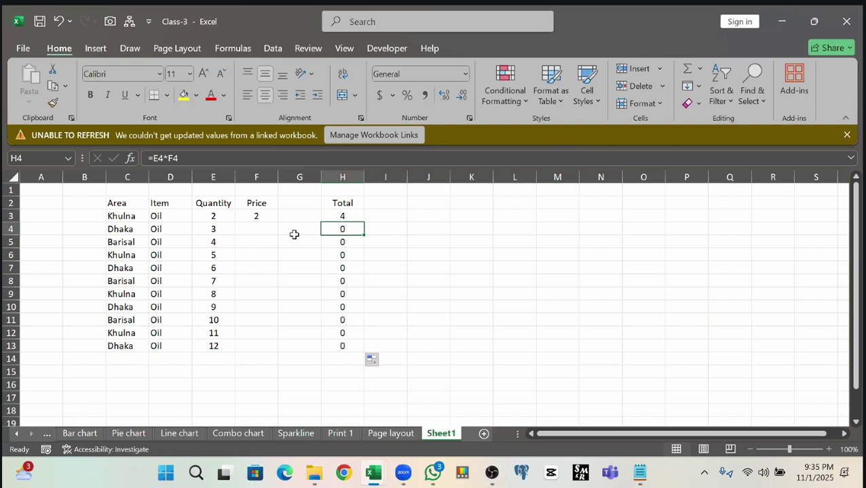
left_click(228, 242)
left_click(345, 243)
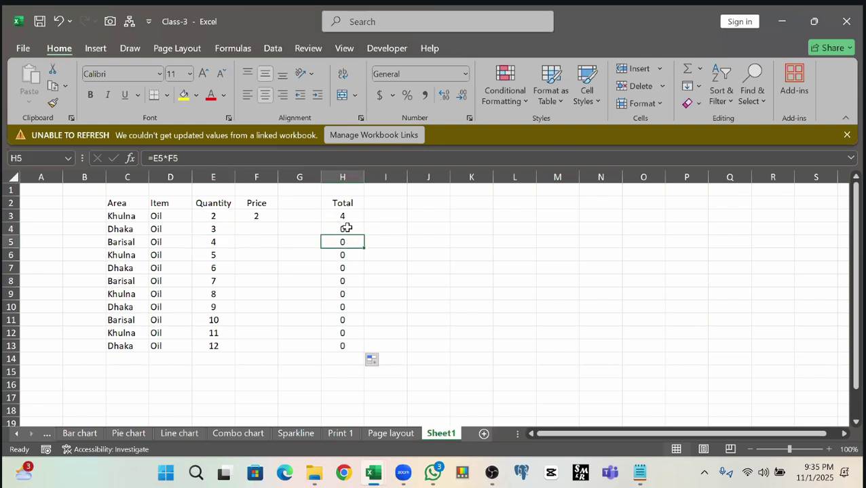
left_click_drag(346, 229, 343, 346)
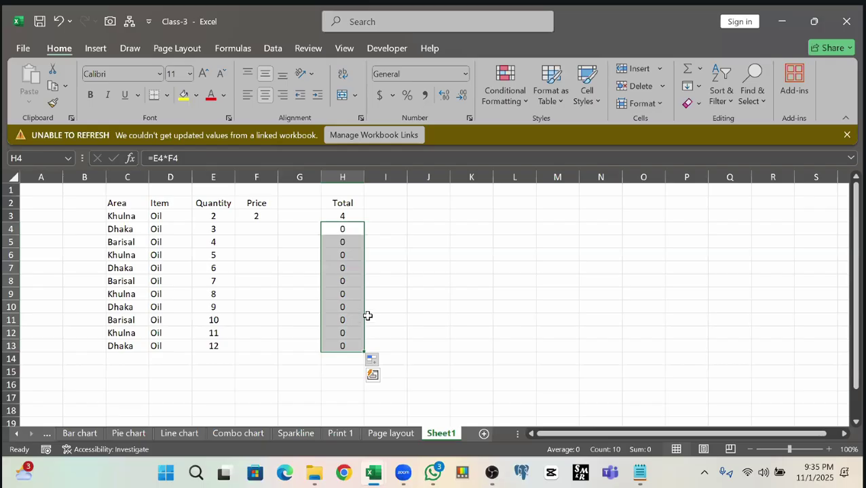
left_click(260, 216)
left_click(211, 216)
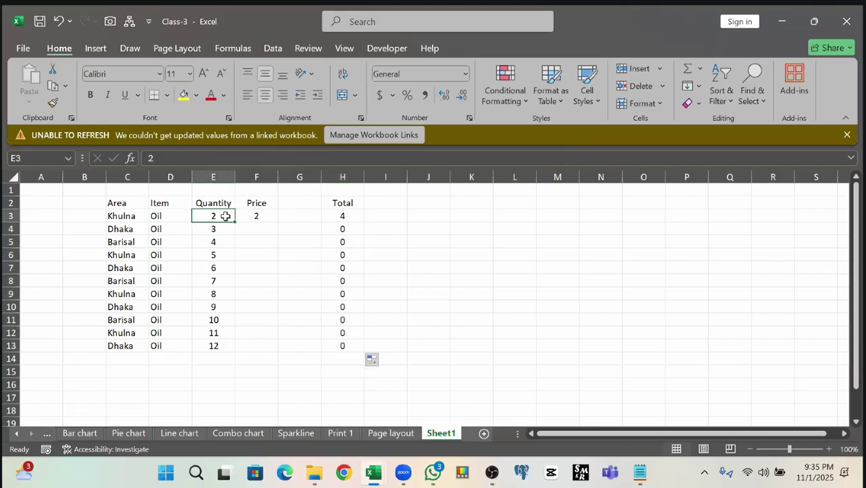
- Compare the first row's price in F3 and formula in H3 with the empty price cell F4 below
left_click(260, 217, "shift")
left_click(262, 217)
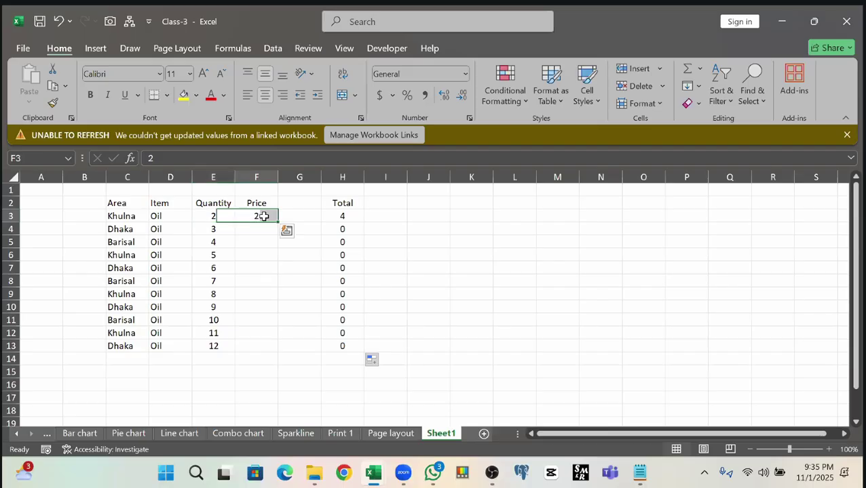
left_click(340, 217)
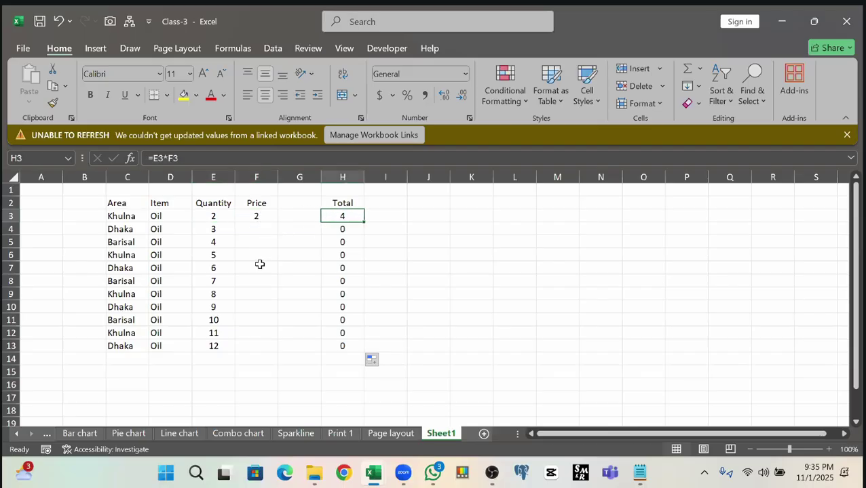
key("Left")
key("Left")
key("Down")
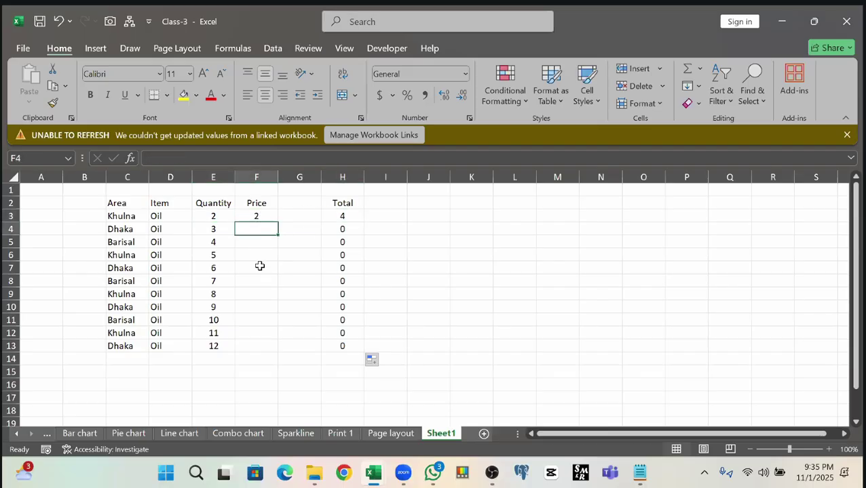
- Fill the price 2 from F3 down through F13 and review the recalculated totals in H3:H13
left_click(274, 219)
left_click_drag(278, 222, 279, 353)
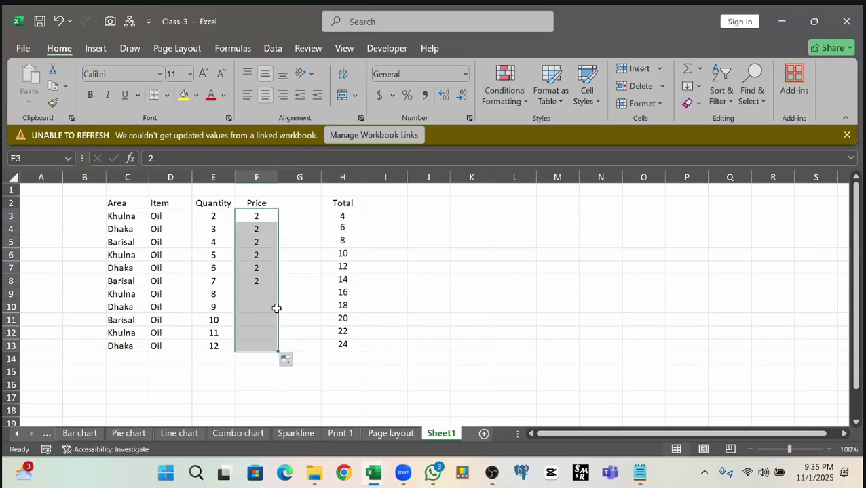
left_click(254, 343)
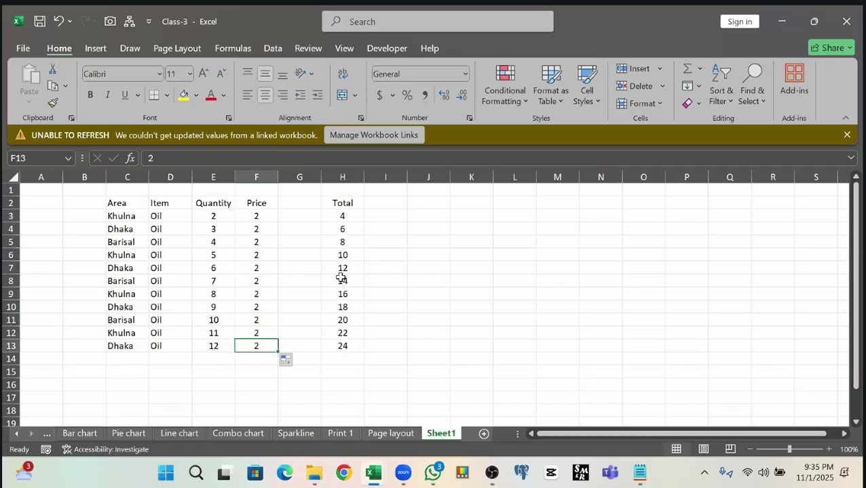
left_click(338, 215)
left_click_drag(339, 216, 344, 344)
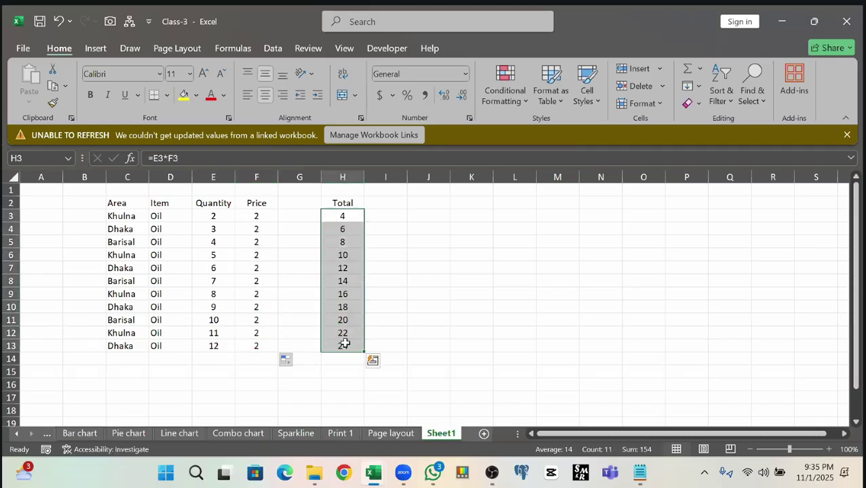
- Undo the price fill in column F and return to the single price in F3
key("ctrl+z")
left_click(440, 296)
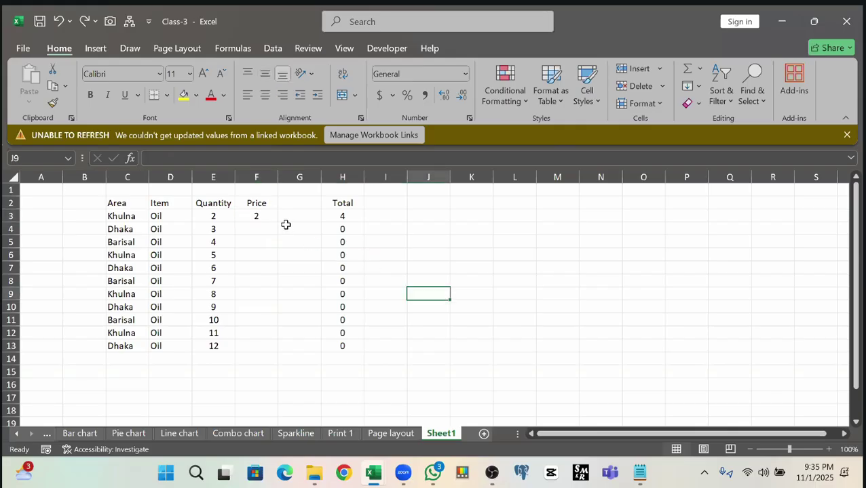
left_click(255, 218)
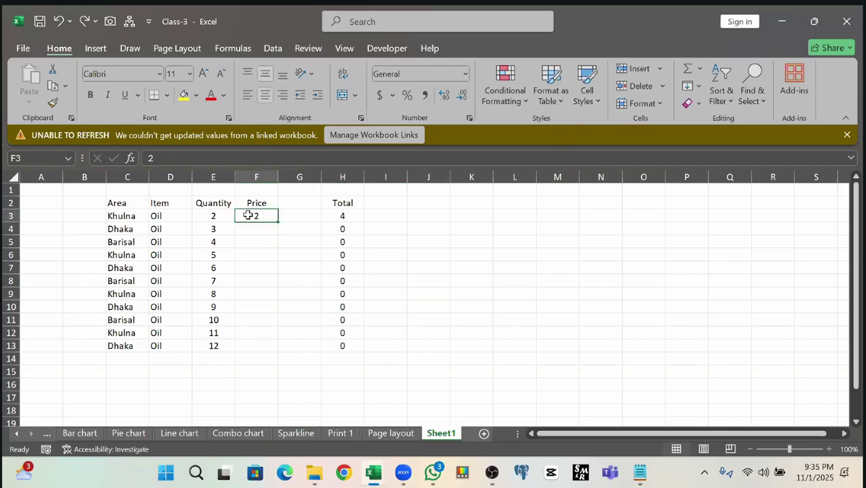
- Select the blank Price cells F4:F13, and fill the Total formula from H3 down to H13
left_click_drag(247, 218, 258, 349)
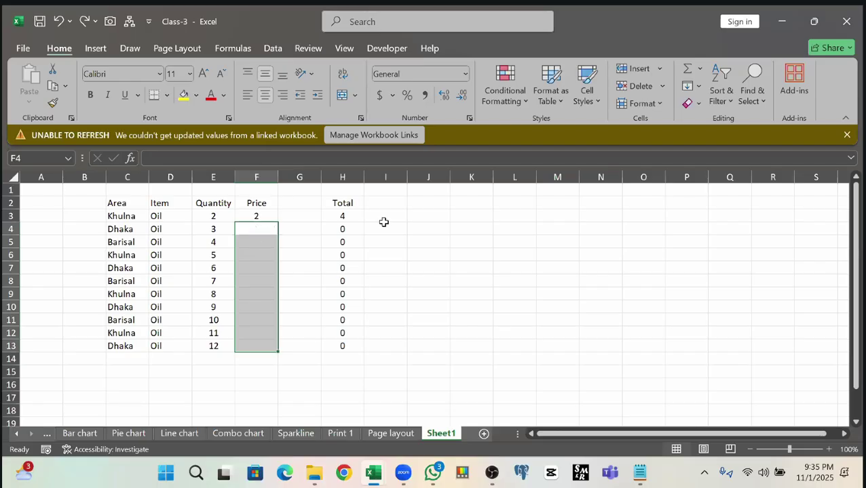
left_click(353, 216, "ctrl")
left_click(354, 215)
left_click_drag(364, 223, 362, 350)
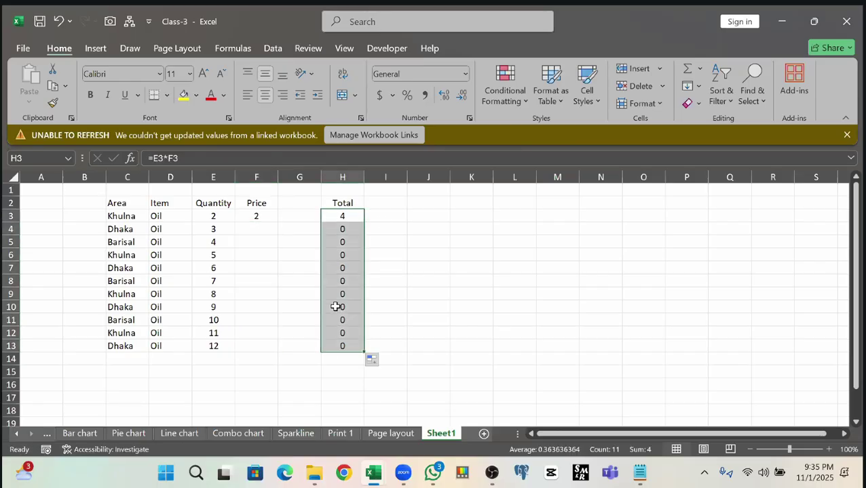
- Examine how the Total formulas in column H relate to the quantities in E3:E13 and the single price in F3
left_click(252, 216)
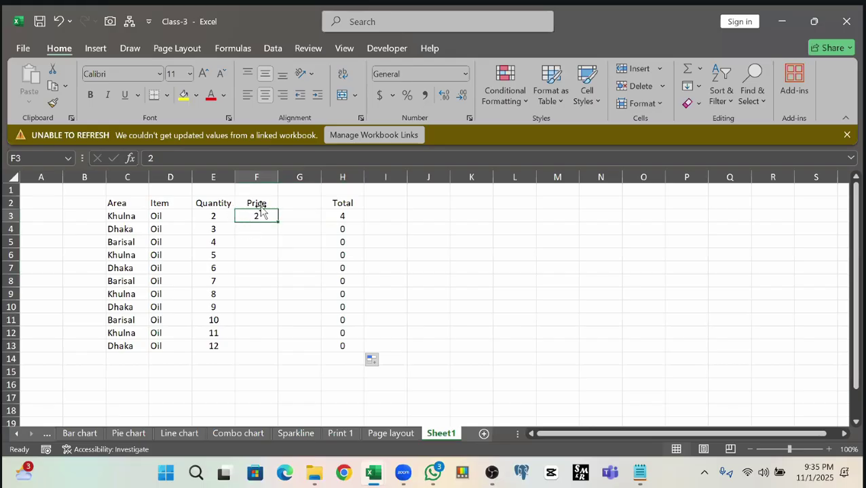
left_click(257, 230)
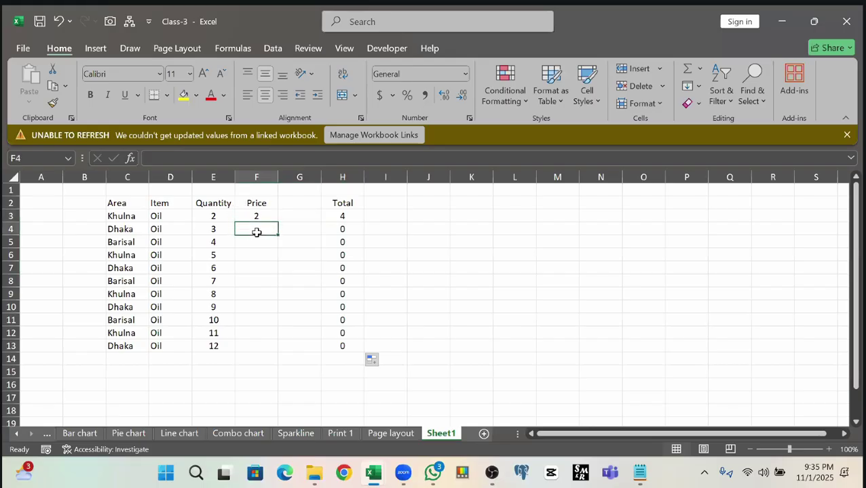
left_click(214, 216)
left_click_drag(214, 272, 224, 346)
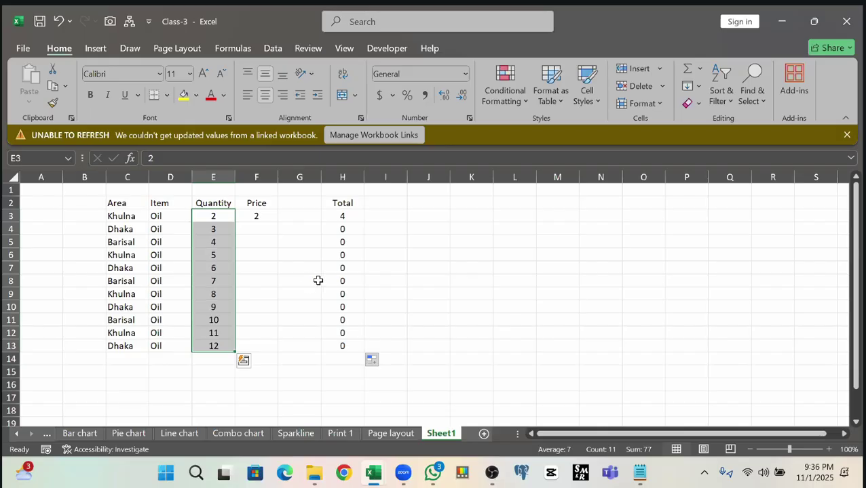
left_click(354, 217)
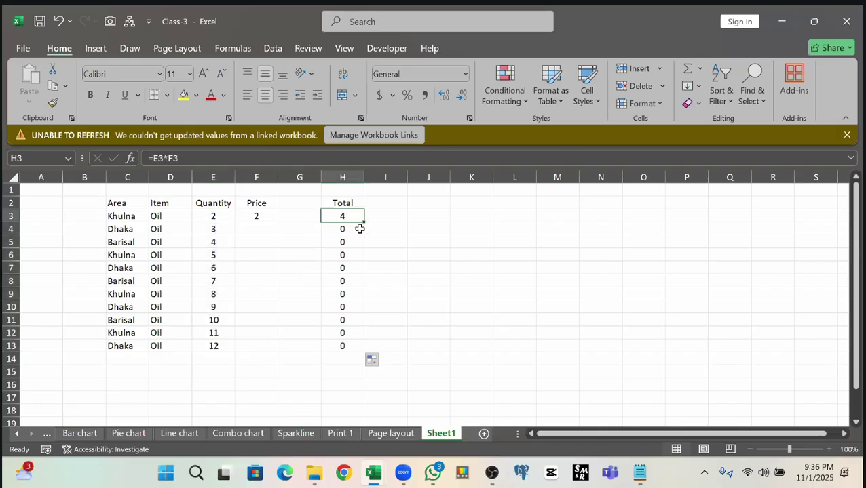
left_click_drag(362, 228, 356, 349)
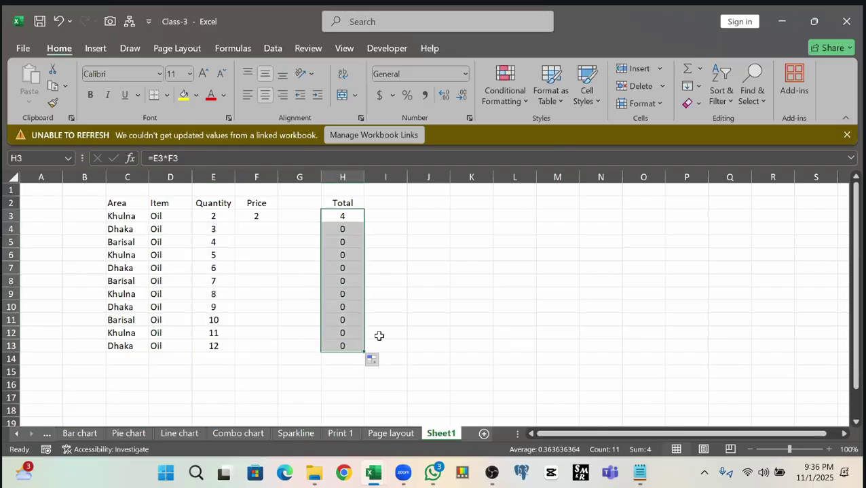
left_click_drag(343, 229, 342, 359)
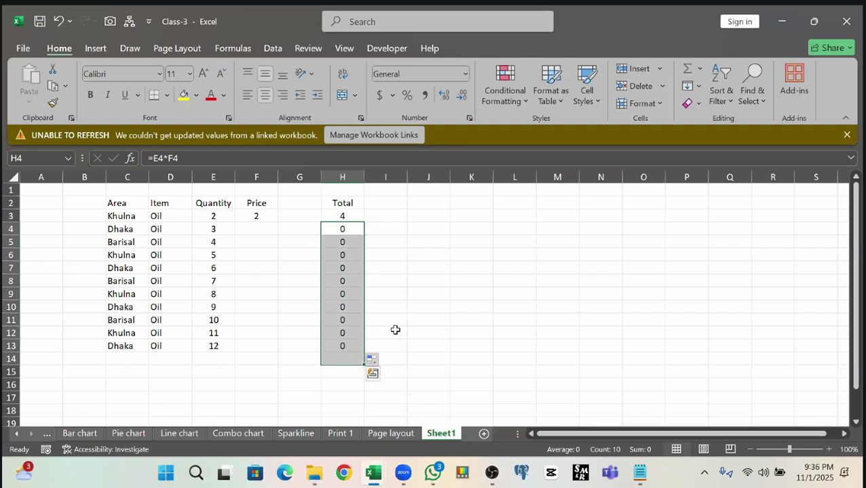
left_click(428, 282)
left_click_drag(213, 216, 214, 346)
left_click(262, 216)
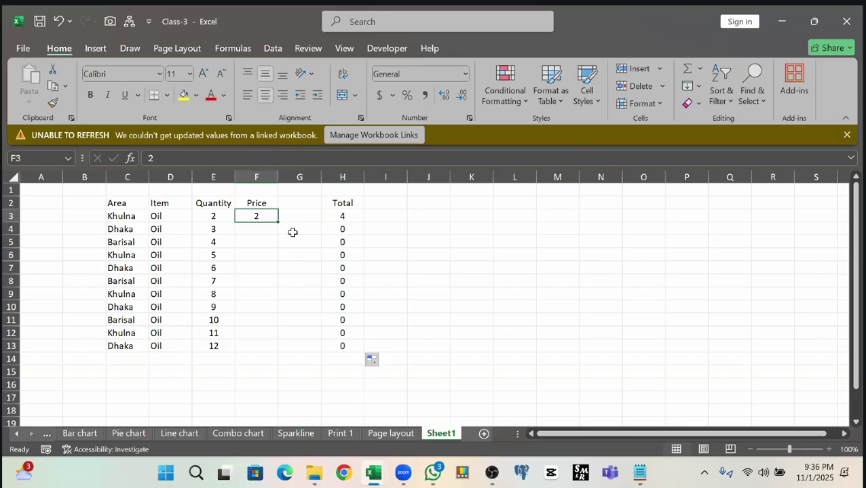
left_click_drag(215, 219, 232, 345)
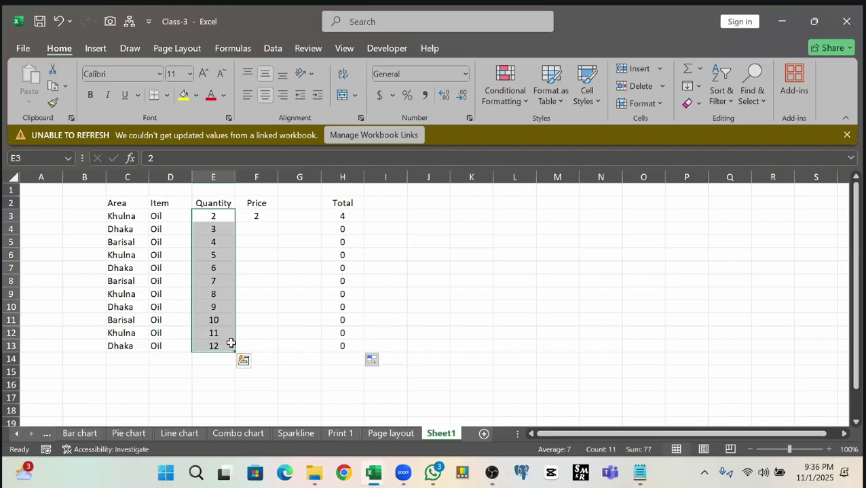
left_click(224, 347)
left_click(344, 348)
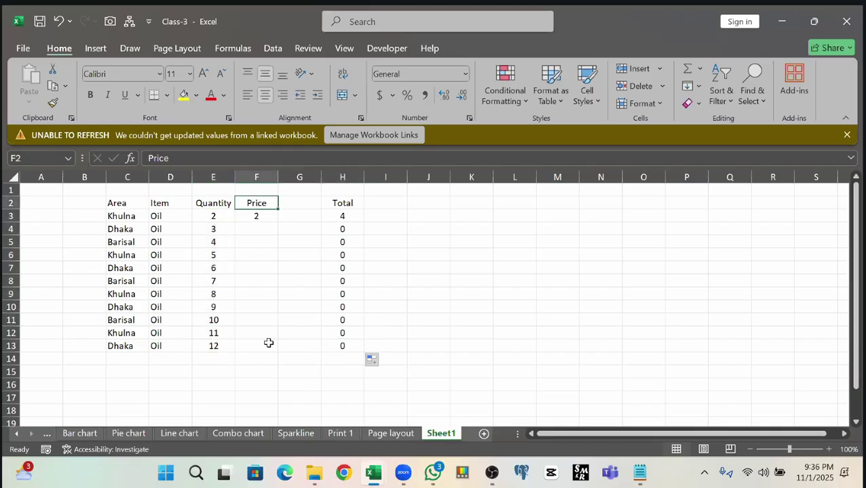
left_click(341, 346)
- Enter 2 as the price in F3 and refill the Total formula from H3 down to H13
left_click(258, 215)
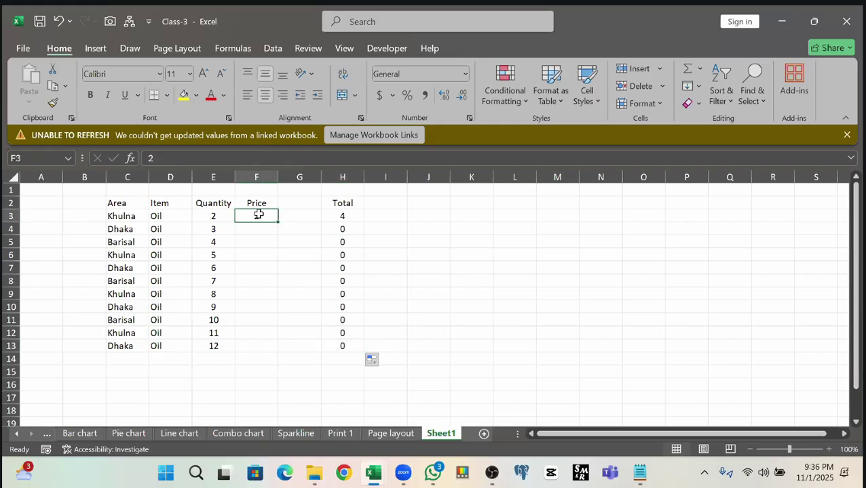
type("2")
key("Return")
left_click(336, 215)
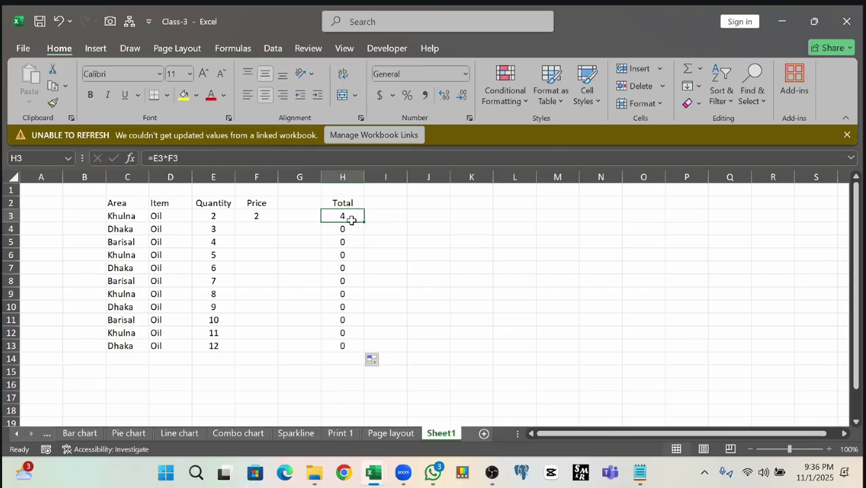
left_click_drag(365, 222, 371, 343)
left_click(346, 232)
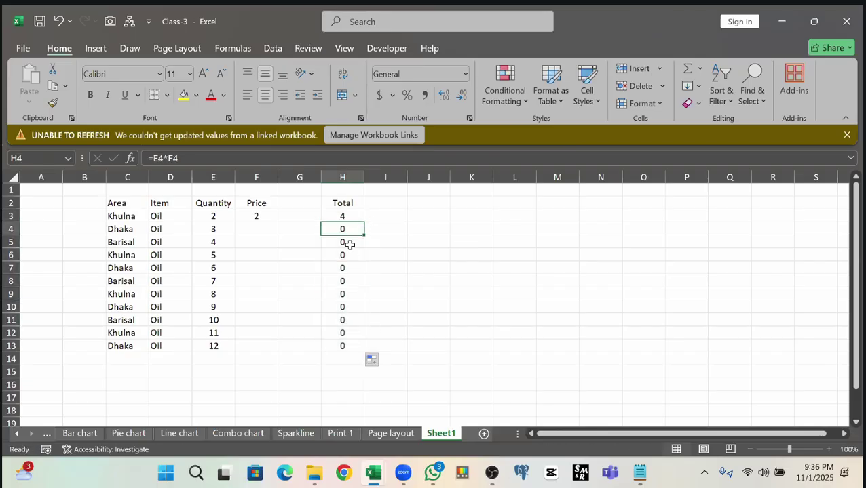
- Compare the quantities in E3:E13 with the single price cell F3
left_click(253, 213)
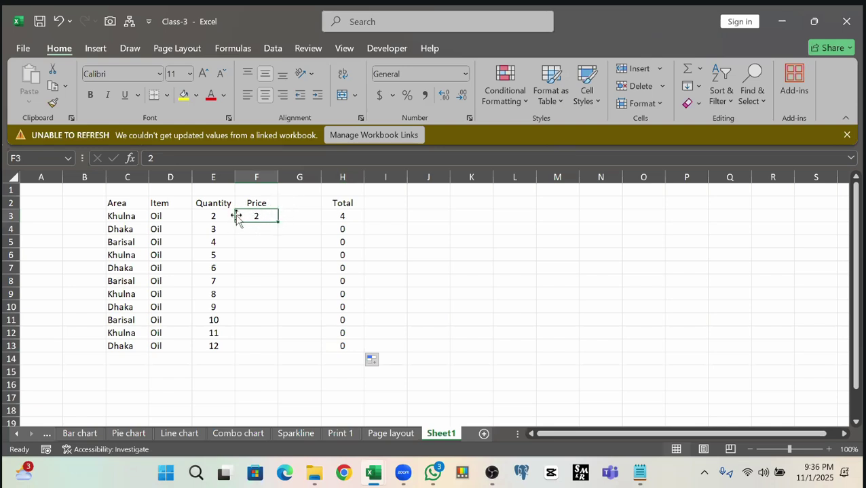
left_click_drag(224, 217, 213, 348)
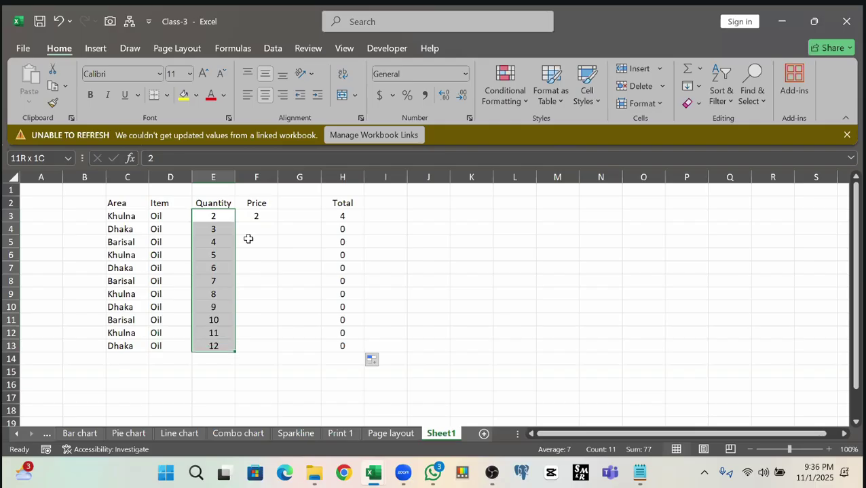
left_click(264, 216)
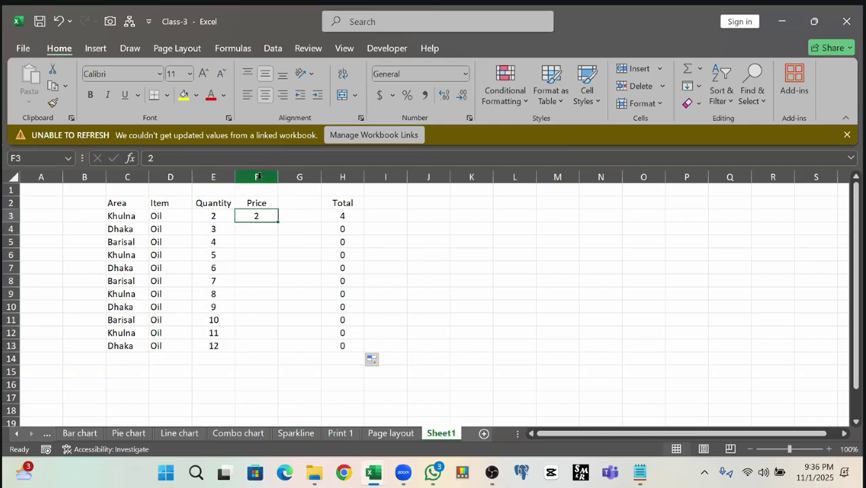
left_click(259, 175)
left_click(257, 216)
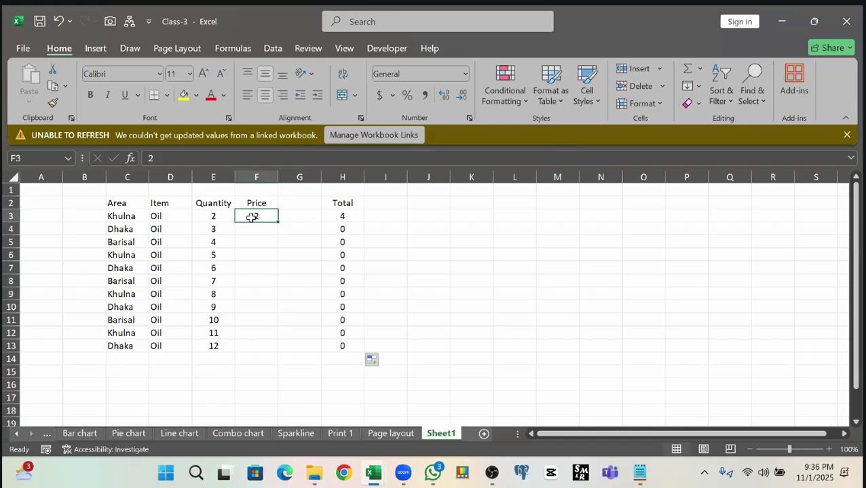
- Make the price reference in H3's Total formula absolute so that it reads =E3*$F$3
left_click(348, 215)
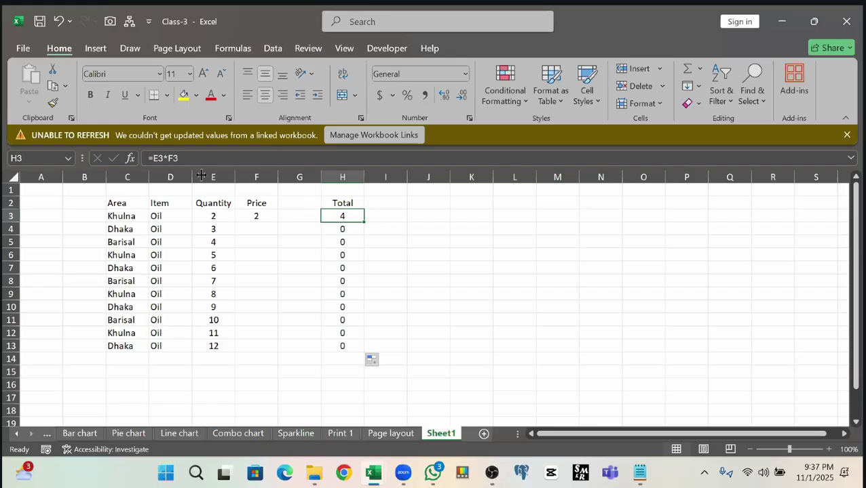
left_click(170, 159)
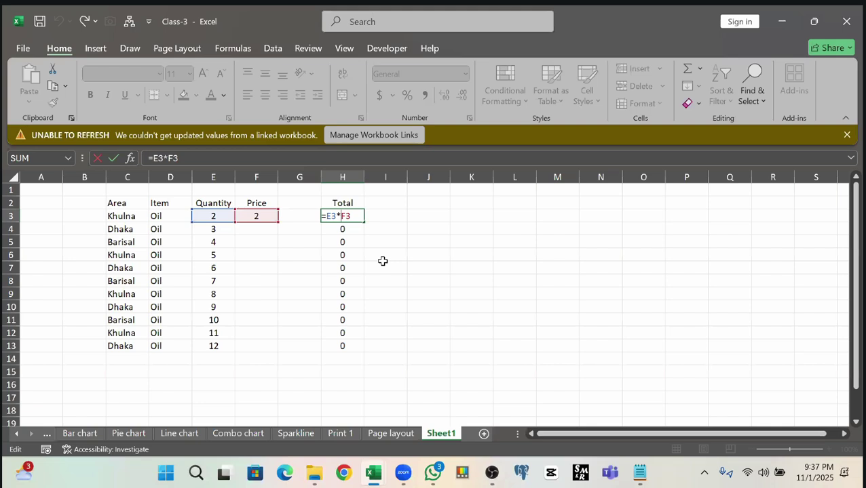
left_click(342, 216)
type("$F$")
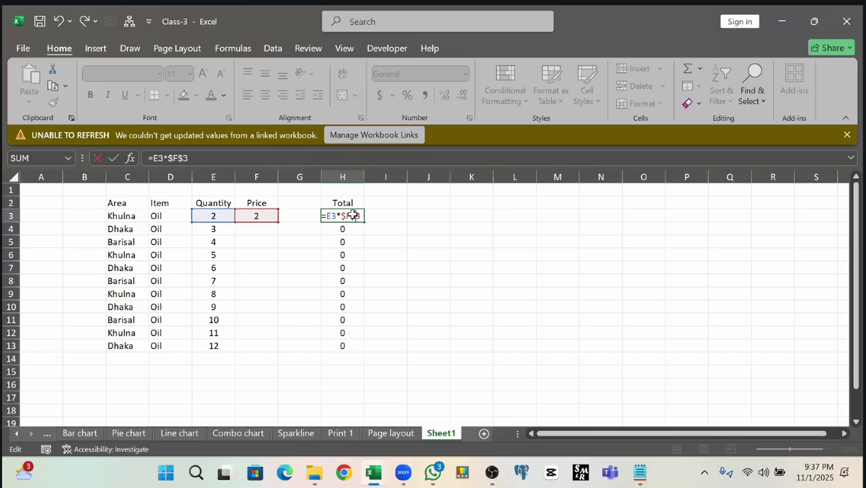
key("Return")
- Fill the formula from H3 down to H13 and inspect the copied formulas in H9 and H5
left_click(354, 215)
left_click_drag(364, 222, 411, 330)
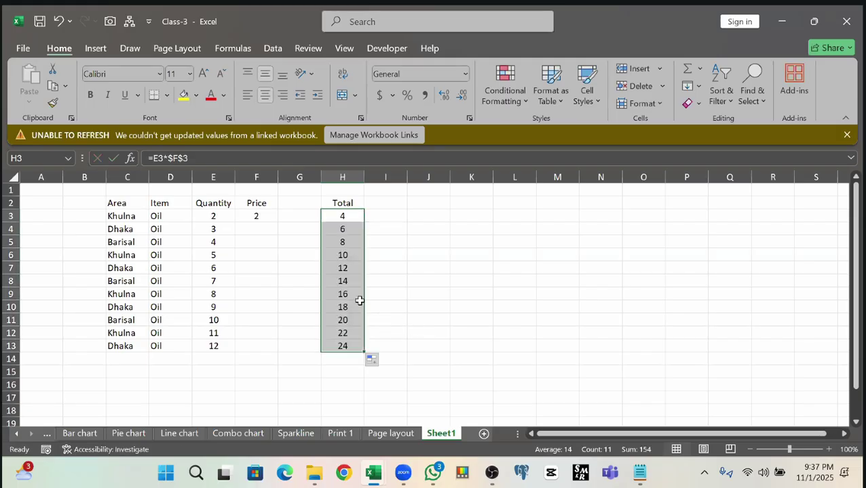
left_click(339, 292)
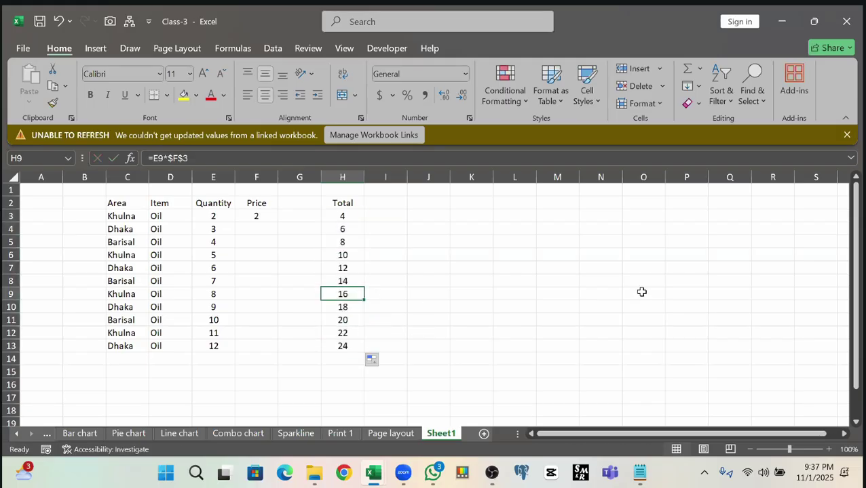
left_click(337, 244)
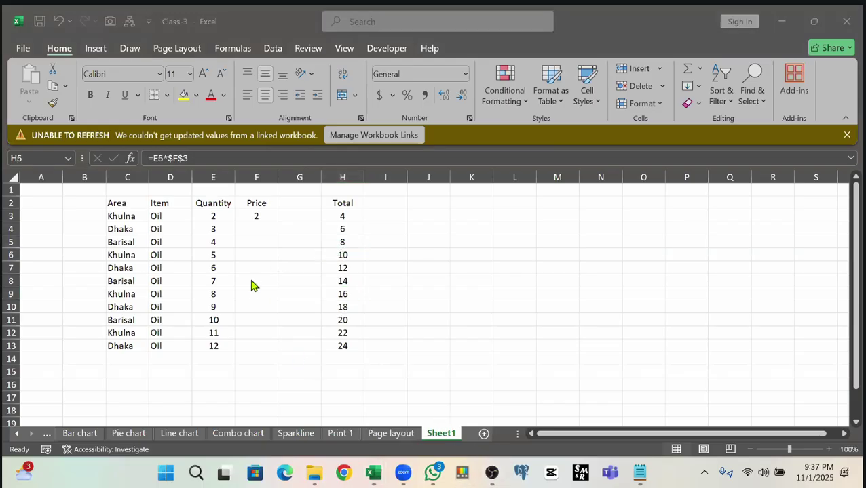
- Draw arrows from the quantities in E3:E6 to the price in F3, and clear them again
mouse_move(217, 216)
left_mouse_down()
mouse_move(248, 217)
mouse_move(222, 234)
mouse_move(251, 220)
mouse_move(242, 227)
left_mouse_up()
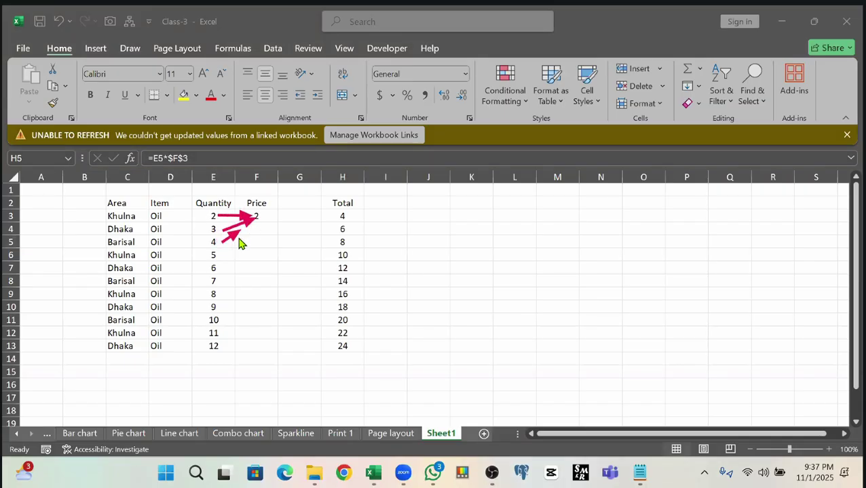
left_click_drag(226, 254, 252, 221)
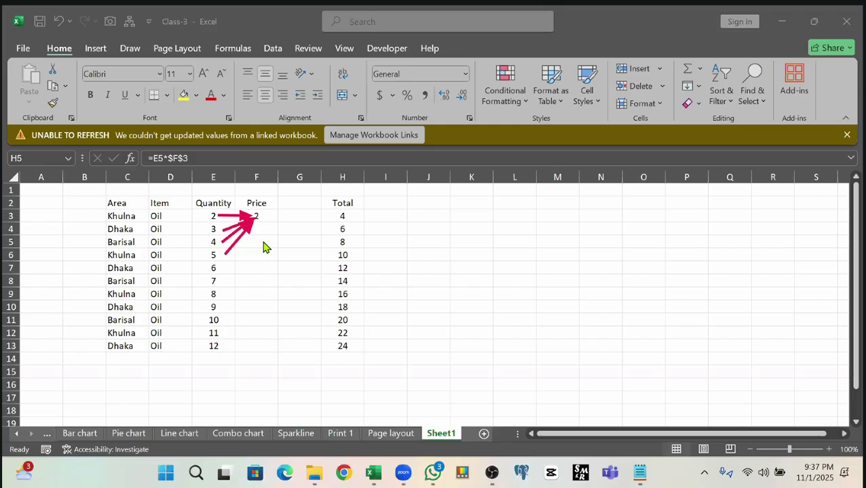
key("Escape")
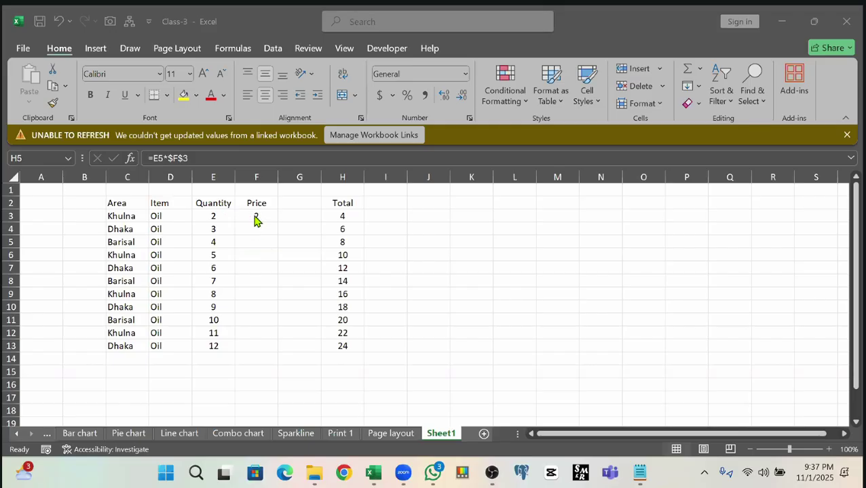
- Examine the cell references in the Total formulas of H5, H11, H13 and H3 without changing them
key("F2")
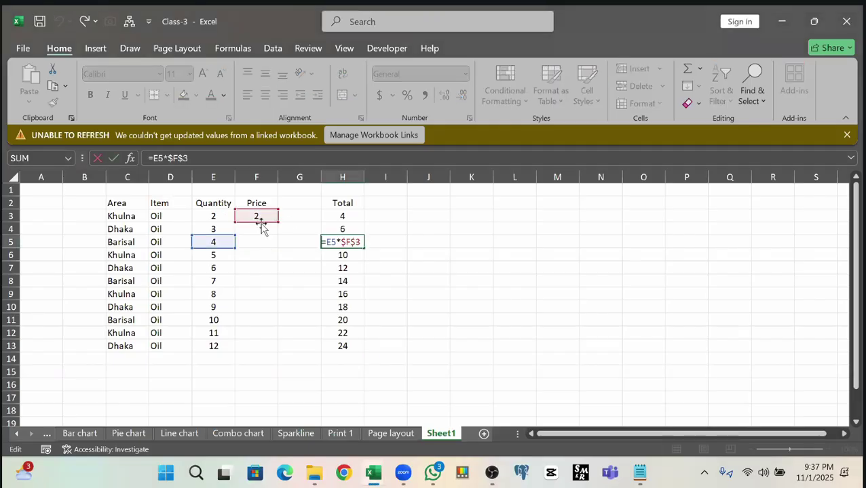
key("Escape")
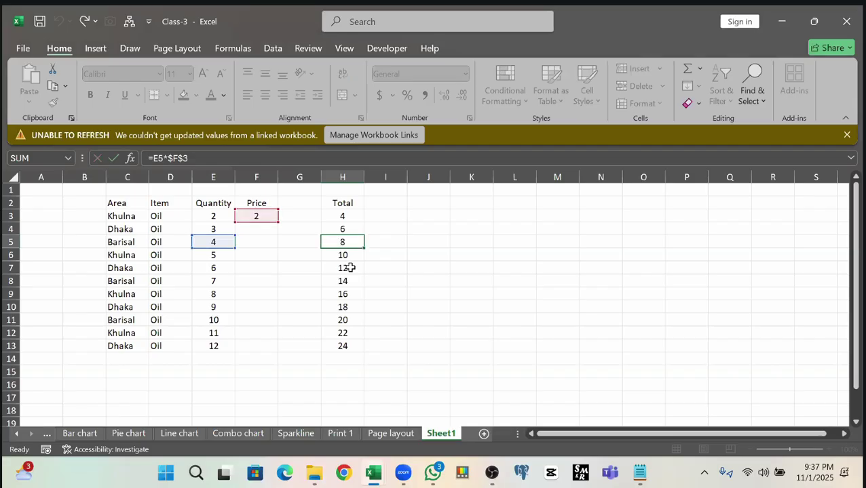
left_click(255, 215)
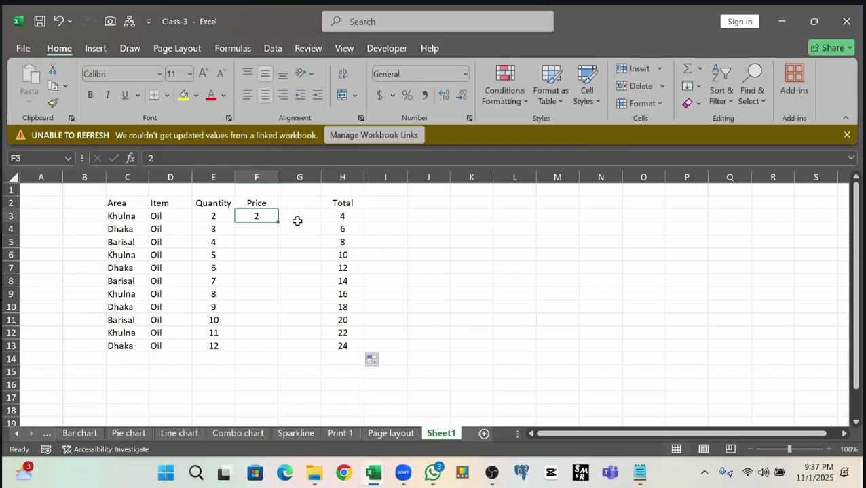
left_click(340, 318)
key("F2")
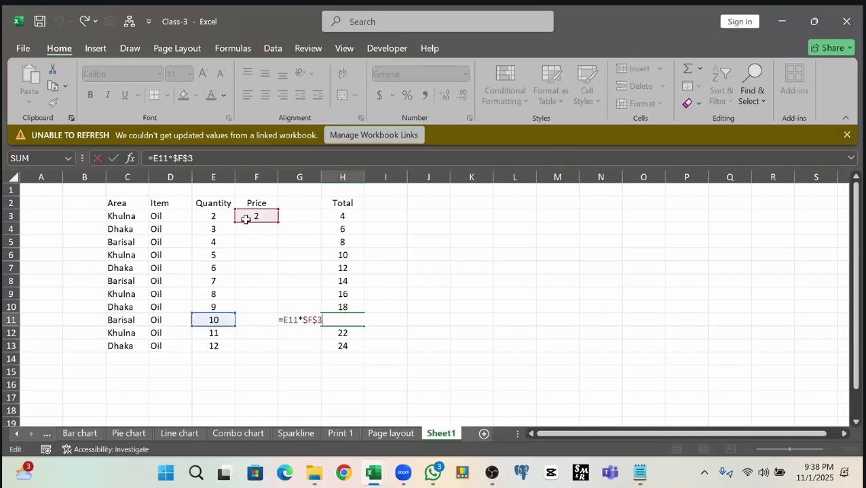
key("Escape")
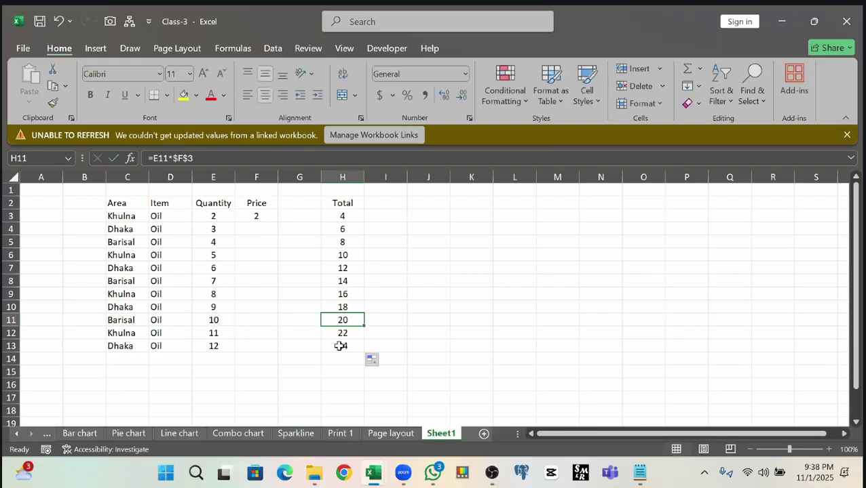
double_click(339, 346)
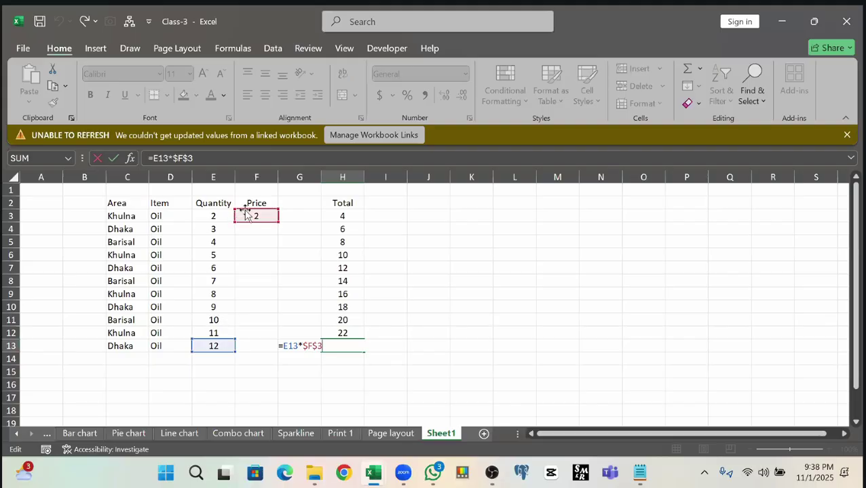
key("Escape")
double_click(346, 213)
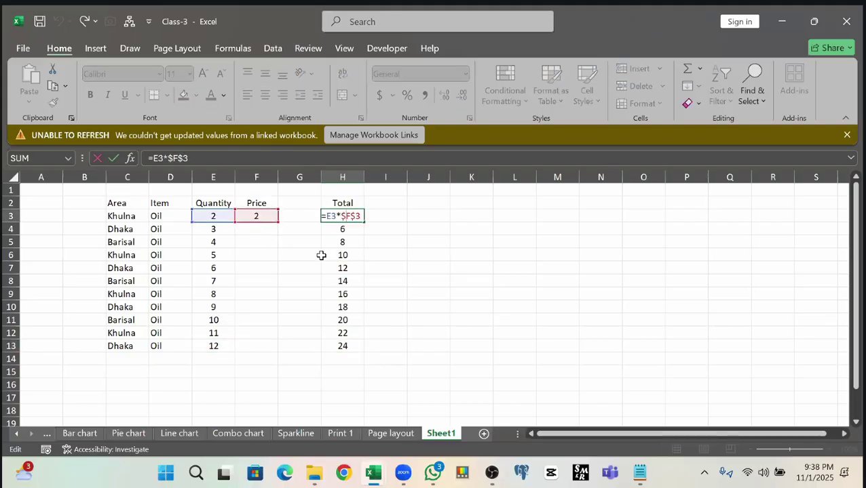
left_click(450, 265)
left_click(335, 216)
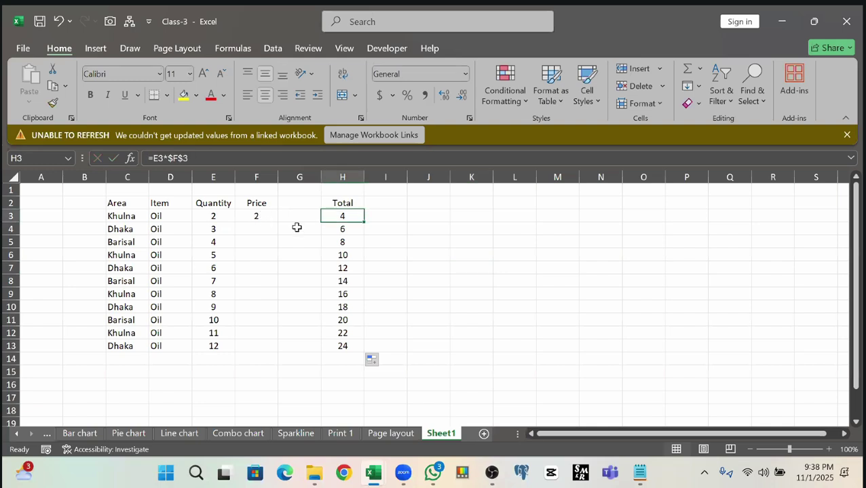
- Examine the absolute price reference in H3's Total formula without changing it, and check the copied formula in H4
left_click(169, 158)
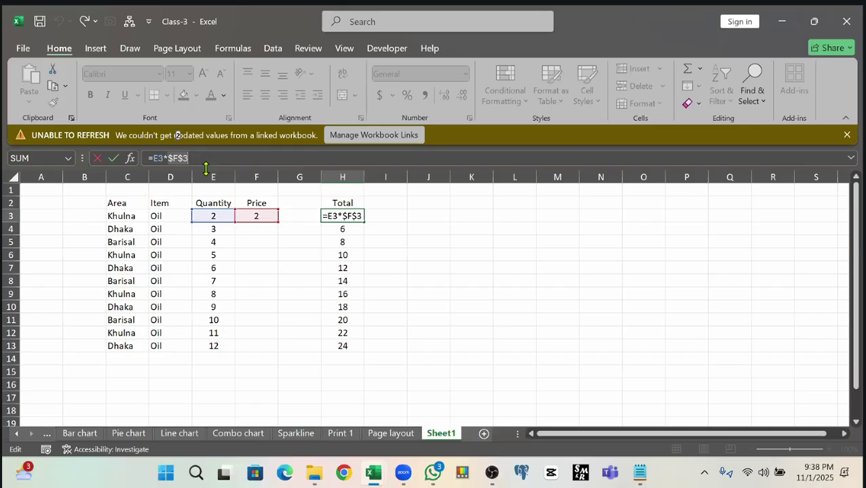
key("ctrl+Return")
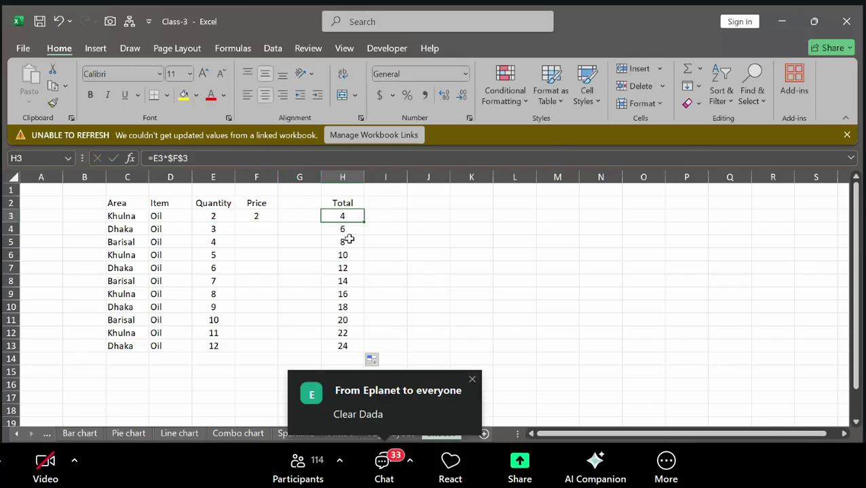
key("Down")
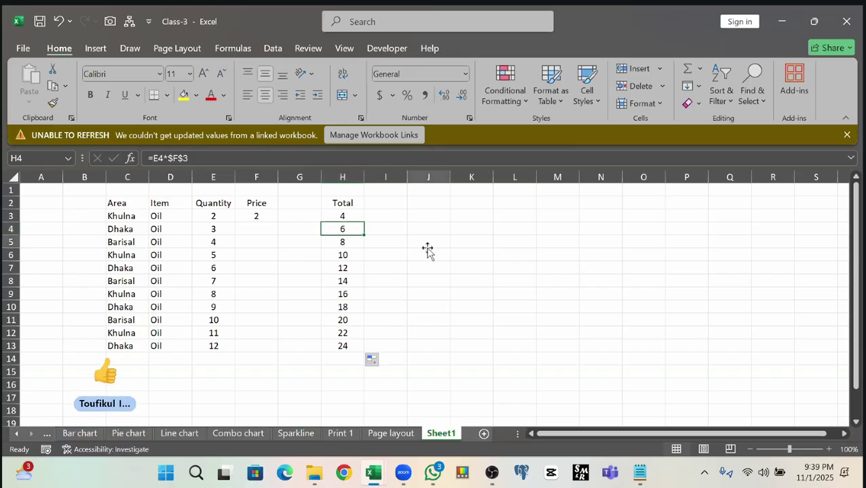
- Enter the note F4 in J5 and a dollar sign ($) beside it in K5
left_click(427, 244)
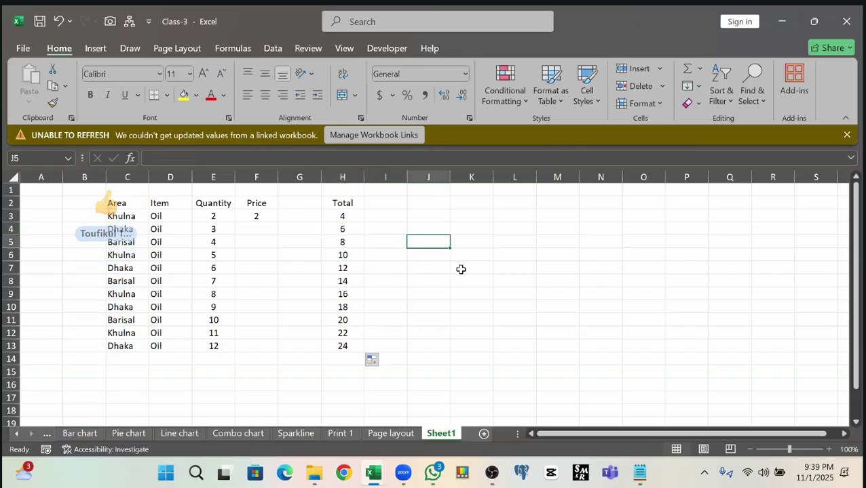
type("F")
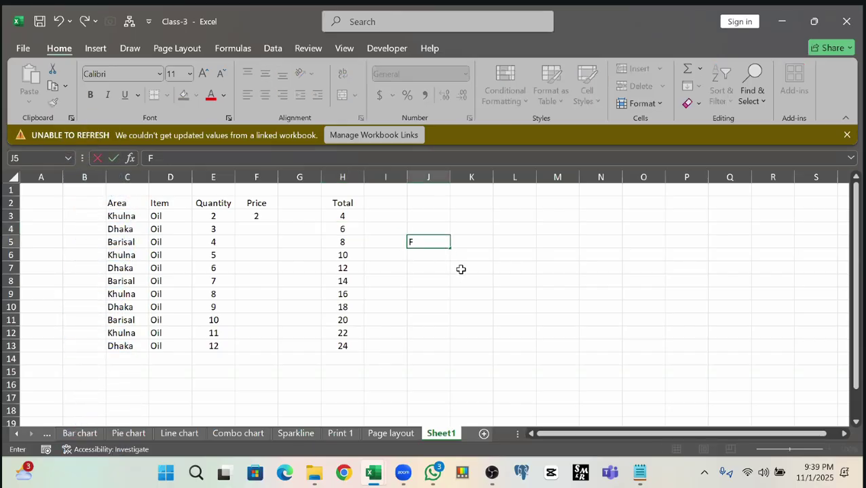
type("$")
type("4")
left_click(456, 341)
left_click(433, 246)
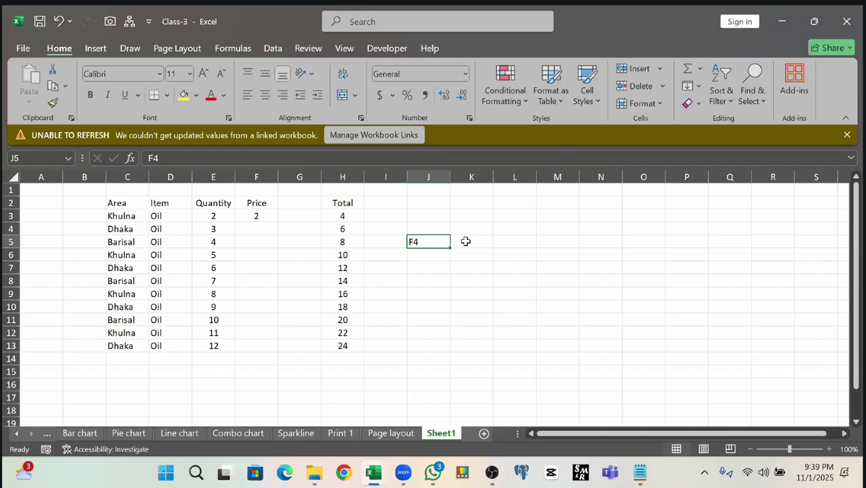
left_click(465, 242)
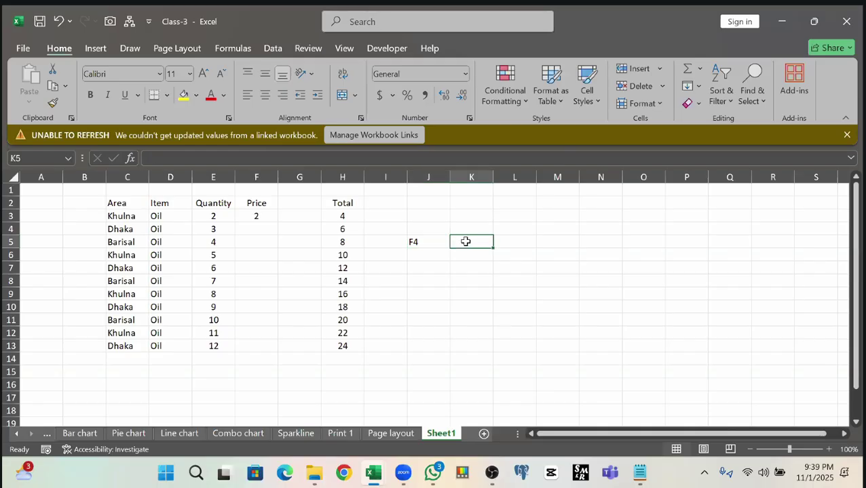
type("$")
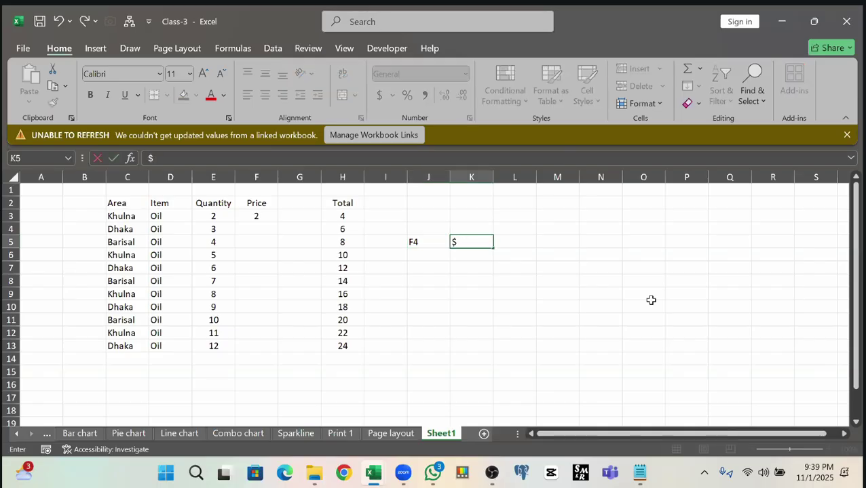
left_click(514, 294)
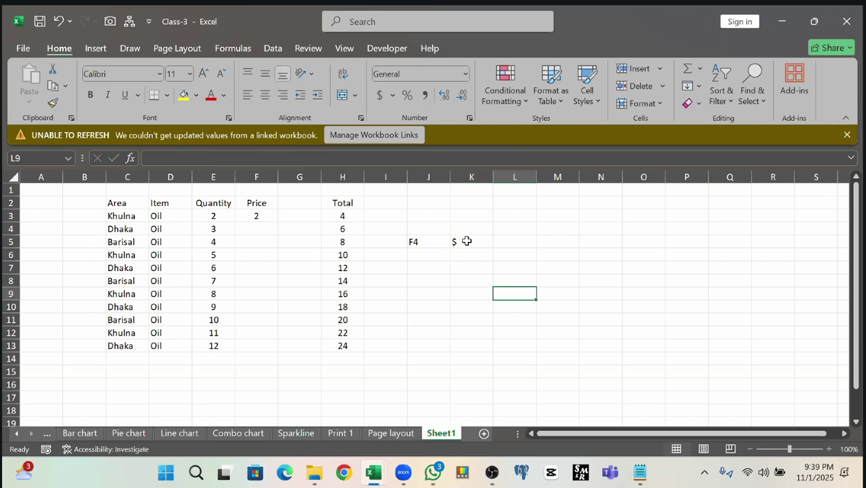
left_click(463, 243)
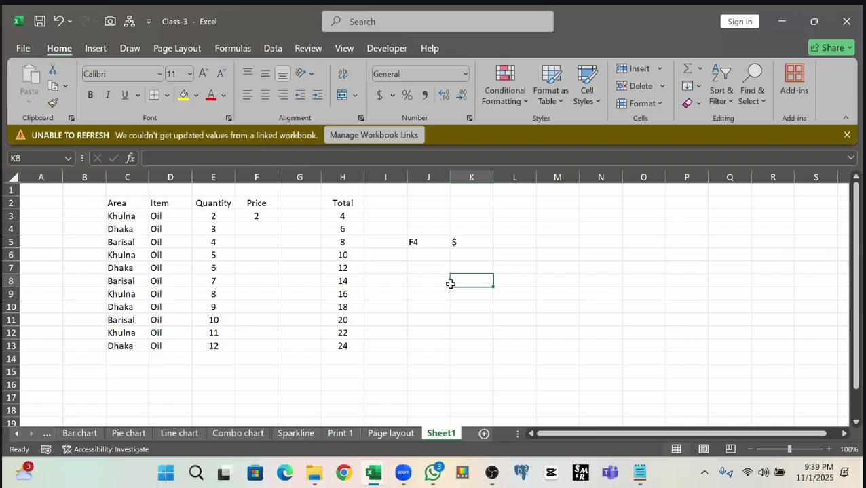
key("Up")
key("Up")
key("Up")
key("Left")
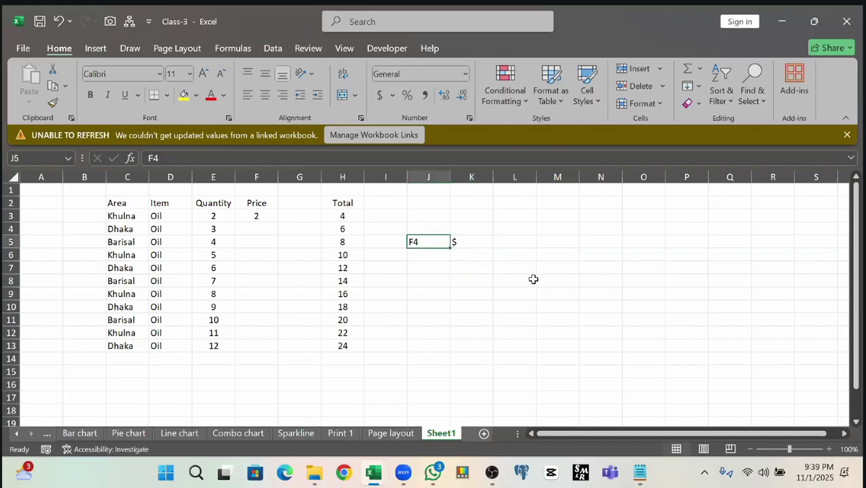
key("Right")
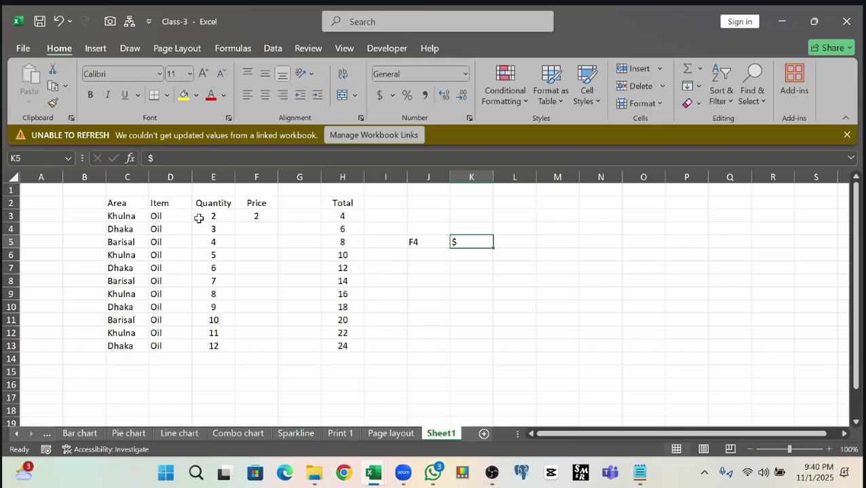
left_click_drag(198, 218, 345, 341)
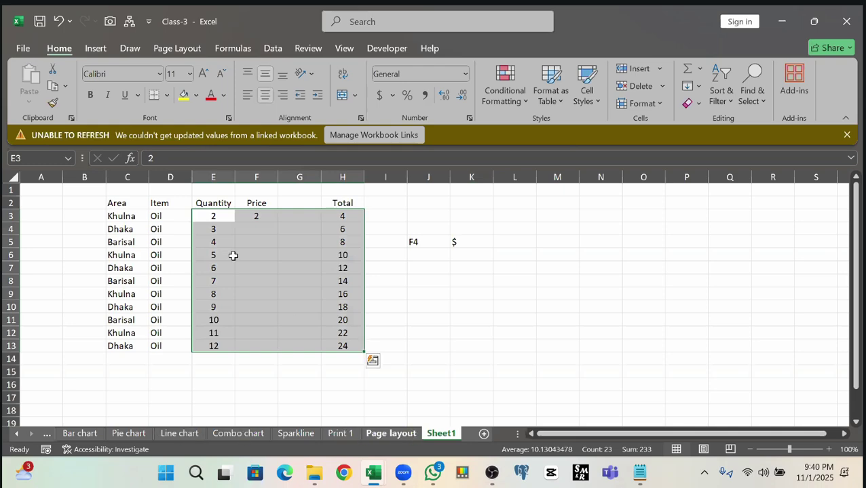
- Copy the employee data range A1:D13, from Employee ID to Department, on the Page layout sheet
key("ctrl+Page_Up")
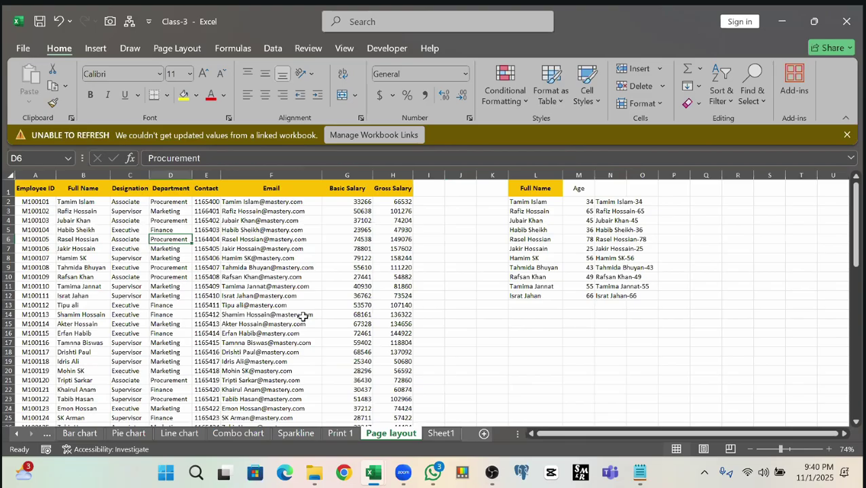
left_click_drag(303, 317, 5, 344)
left_click_drag(35, 188, 166, 306)
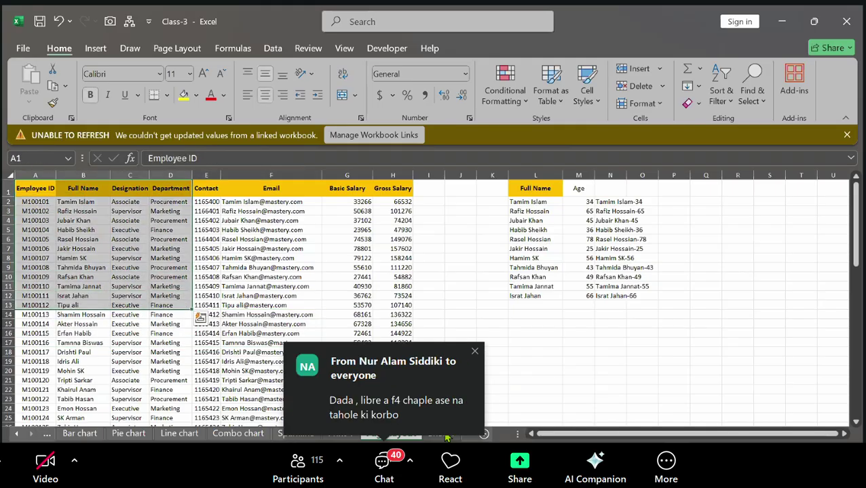
key("ctrl+c")
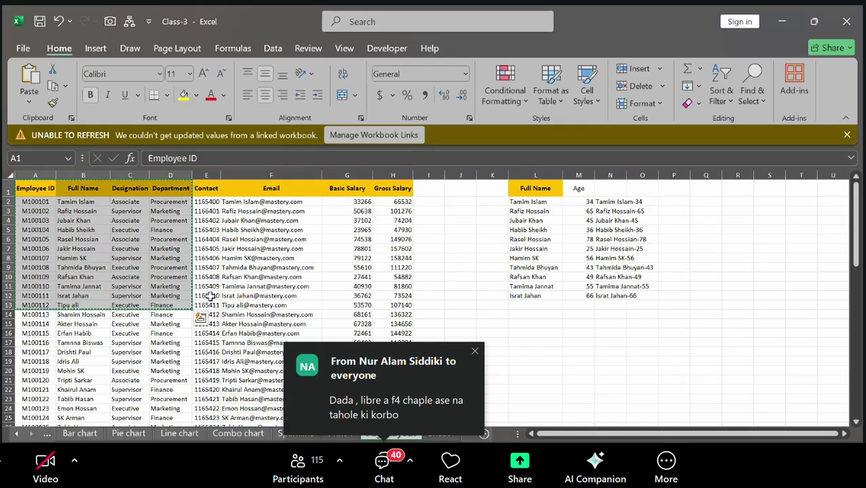
- Insert a new blank worksheet and select its cell B2
key("shift+F11")
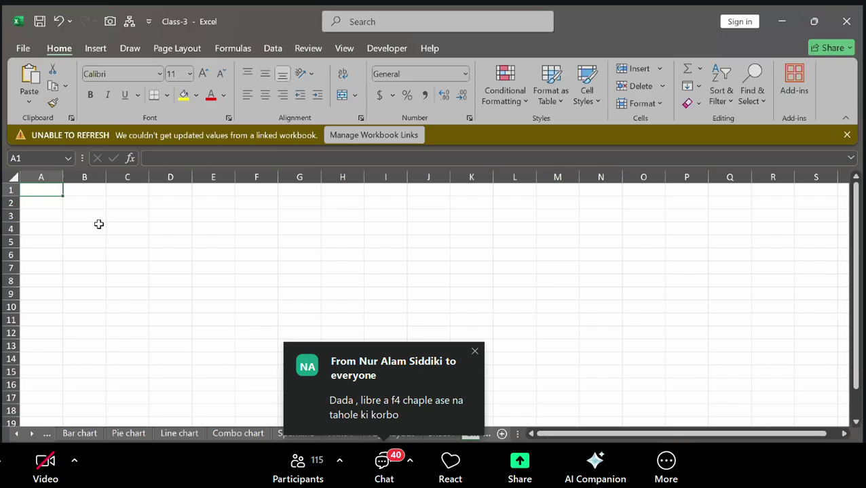
key("Right")
key("Down")
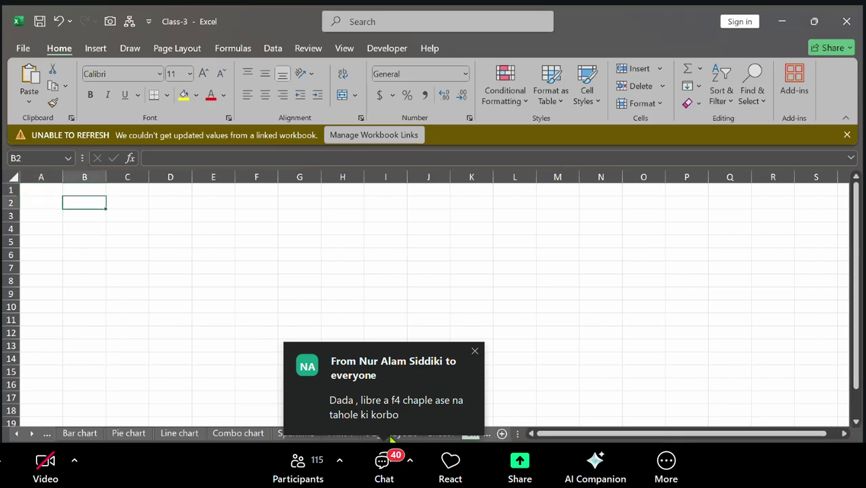
- Paste the copied employee range into Sheet1 below the oil table, starting at D16
left_click(413, 434)
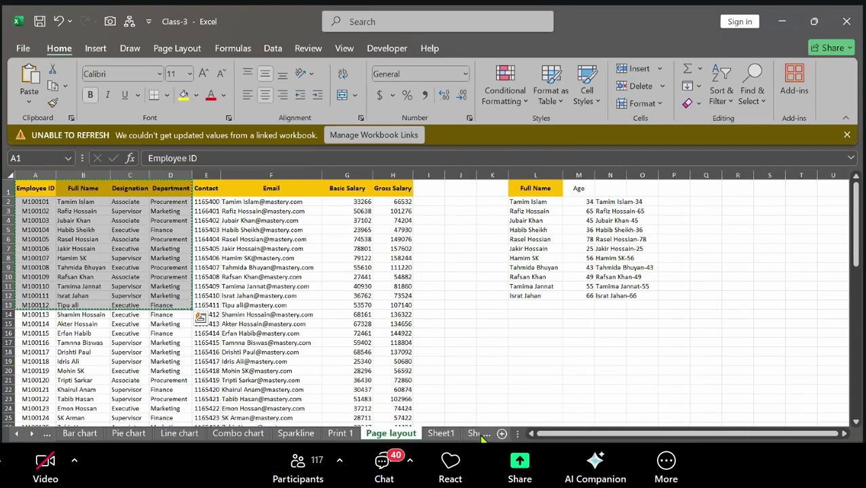
left_click(440, 435)
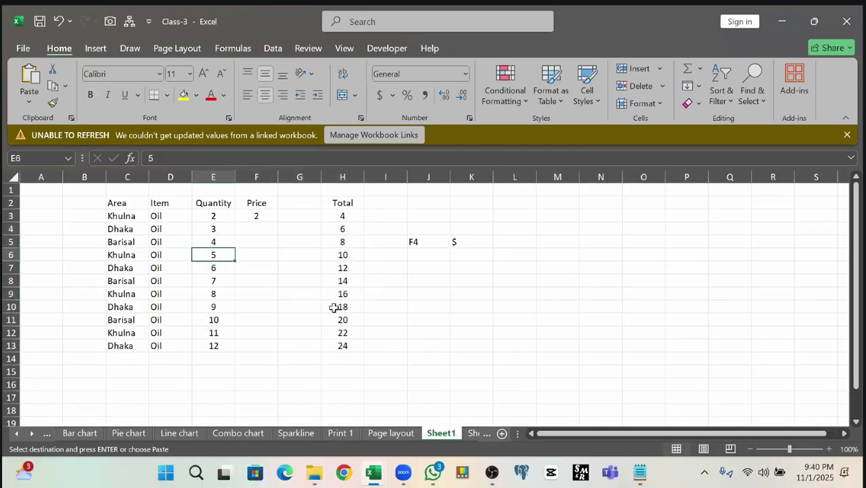
scroll(334, 308, "down", 2)
scroll(298, 334, "up", 2)
scroll(225, 365, "down", 1)
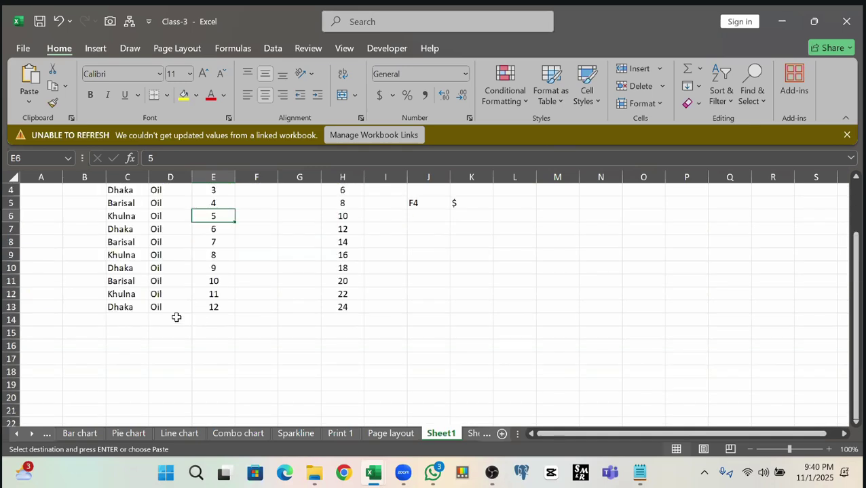
scroll(263, 345, "down", 1)
left_click(169, 307)
key("ctrl+v")
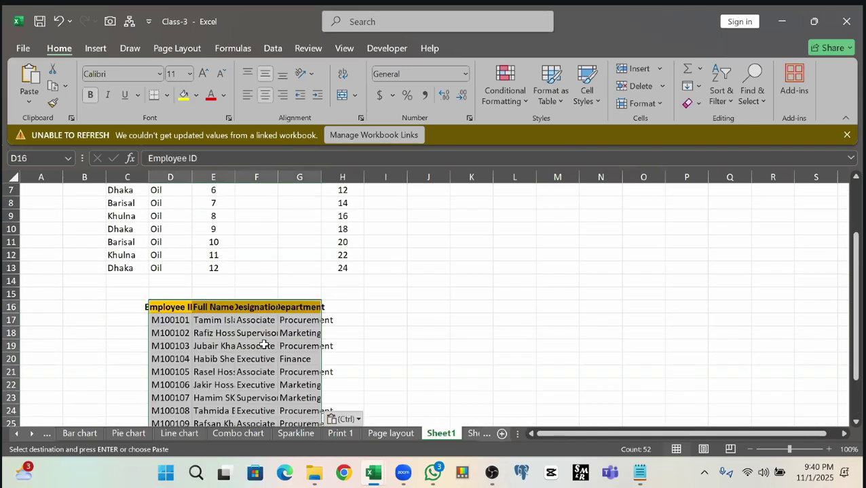
- Autofit the widths of columns D to H to their contents
left_click_drag(169, 190, 318, 179)
double_click(318, 179)
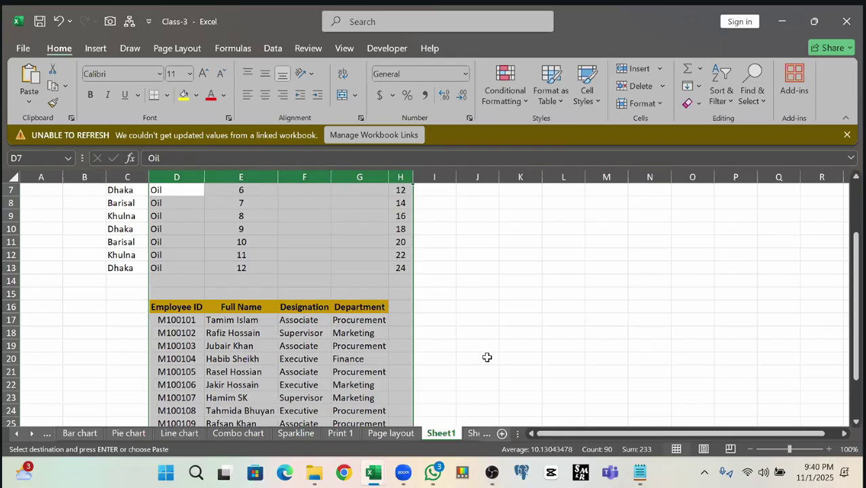
left_click(485, 358)
- Copy the Employee ID header and first four IDs from D16:D20 to I16, and autofit column I
left_click(437, 308)
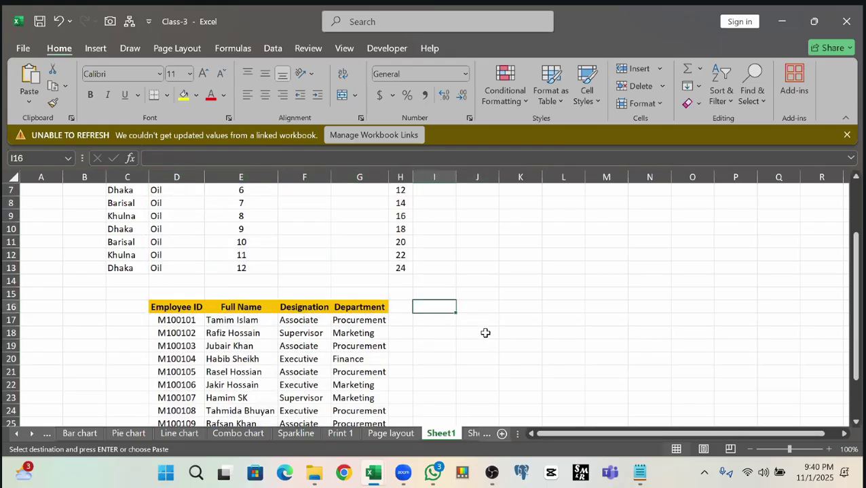
left_click_drag(167, 309, 177, 359)
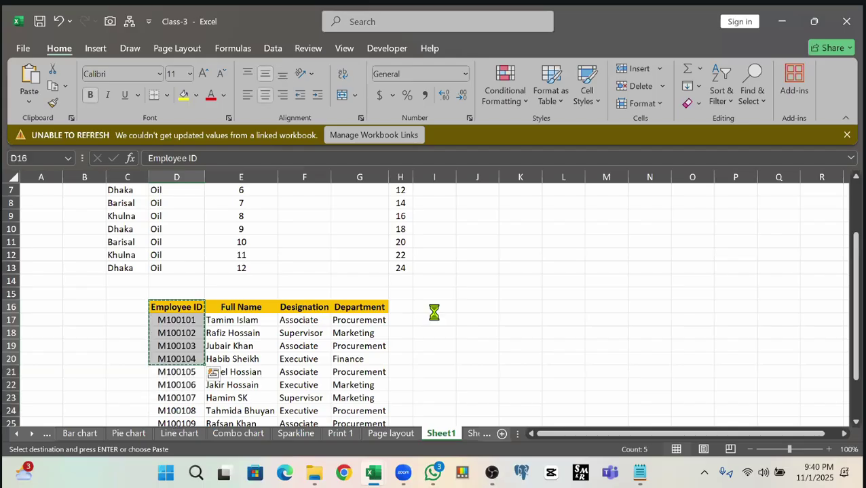
key("ctrl+c")
left_click(434, 307)
key("ctrl+v")
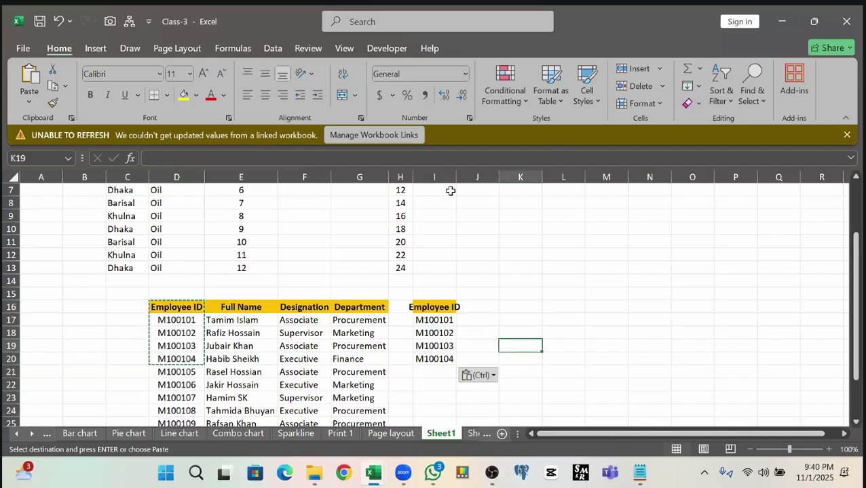
double_click(454, 178)
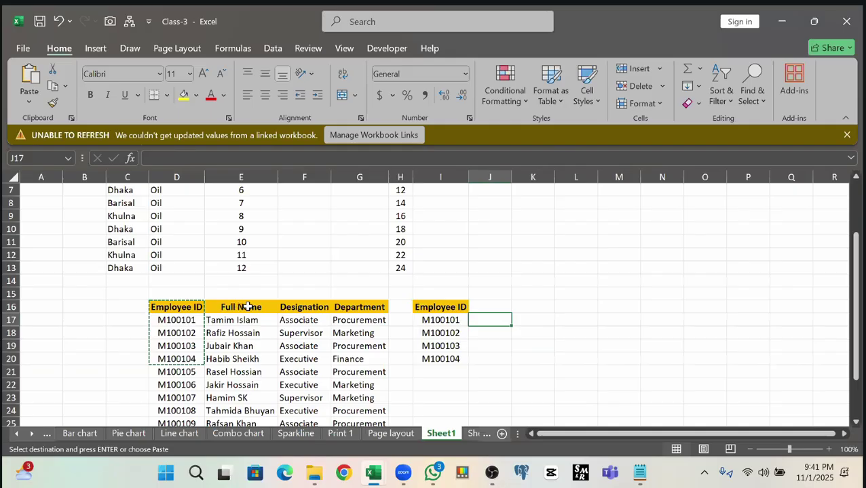
- Copy the Full Name, Designation and Department headers from E16:G16 to J16, and autofit columns I to L
left_click_drag(246, 307, 358, 310)
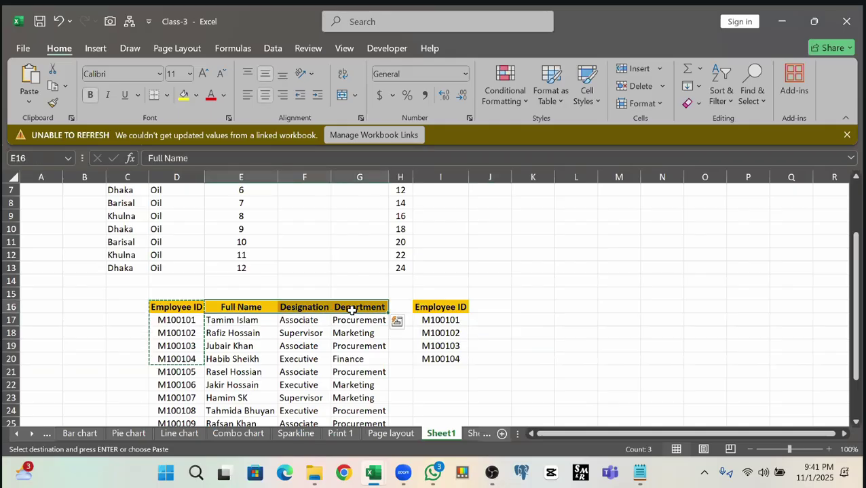
key("ctrl+c")
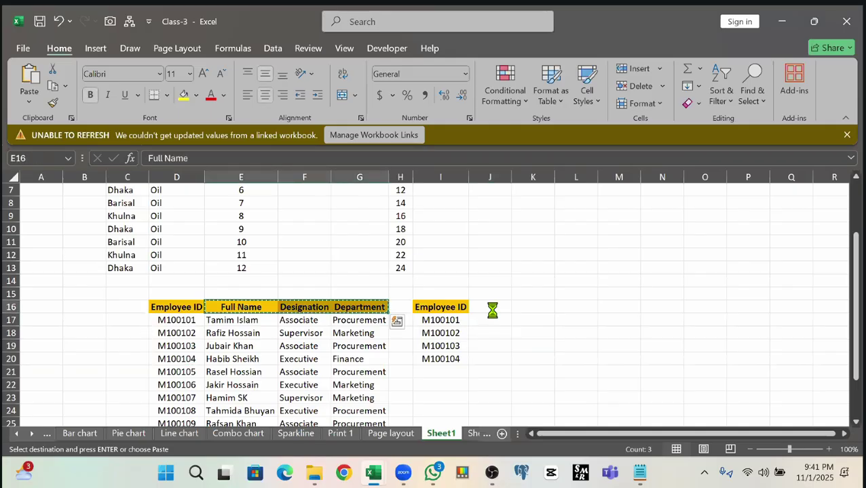
left_click(492, 310)
key("ctrl+v")
left_click(533, 346)
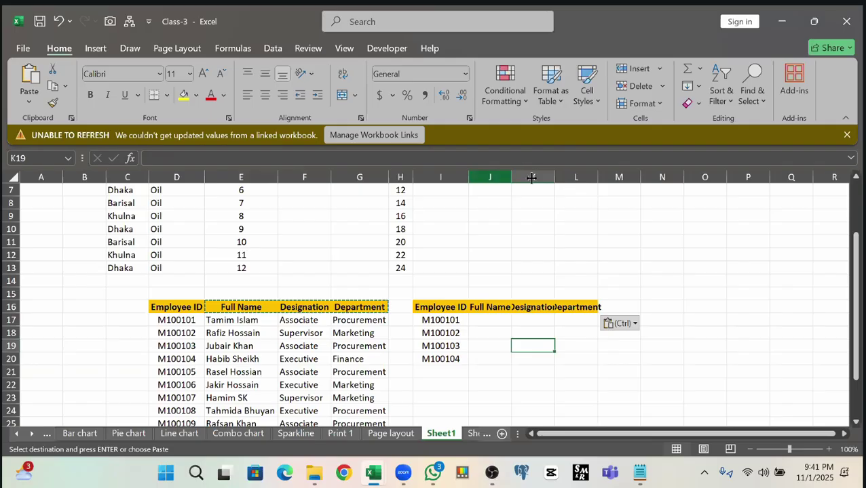
left_click_drag(440, 177, 511, 182)
double_click(510, 182)
left_click(489, 321)
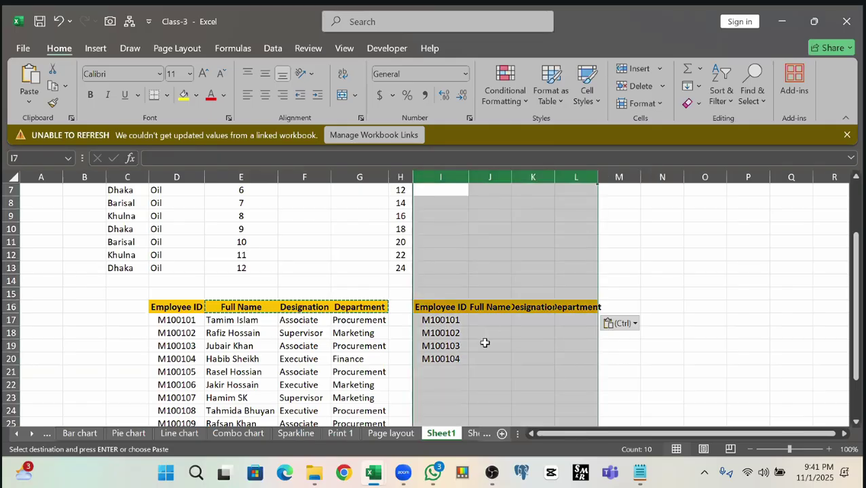
- Replace the lookup IDs from I17 down with the Employee IDs copied from D18, D20, D22, D24 and D26
left_click(440, 322)
key("ctrl+shift+Down")
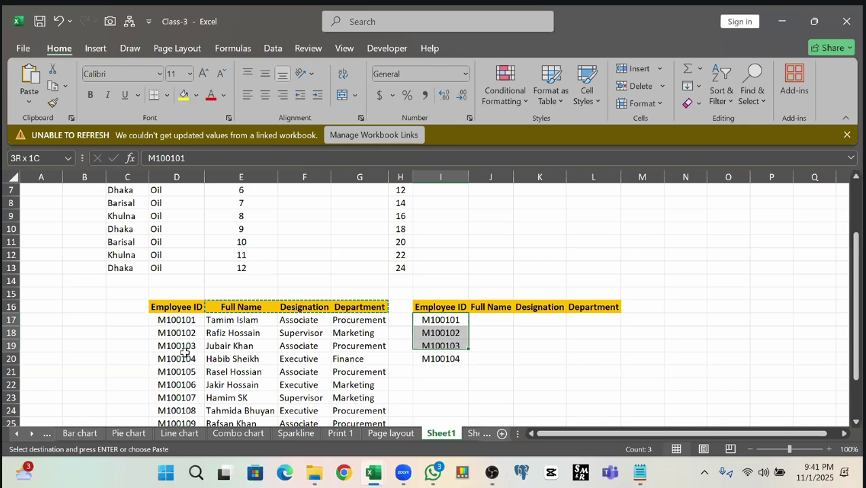
scroll(182, 350, "down", 1)
left_click(182, 323)
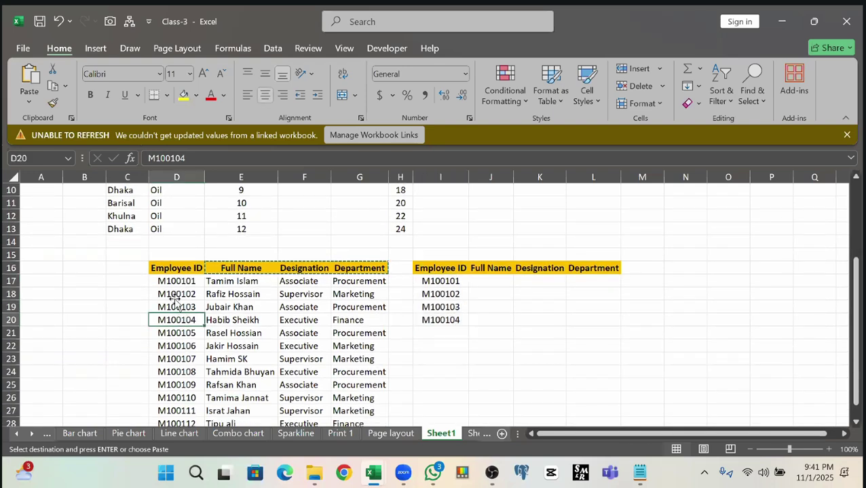
left_click(177, 293, "ctrl")
left_click(177, 372, "ctrl")
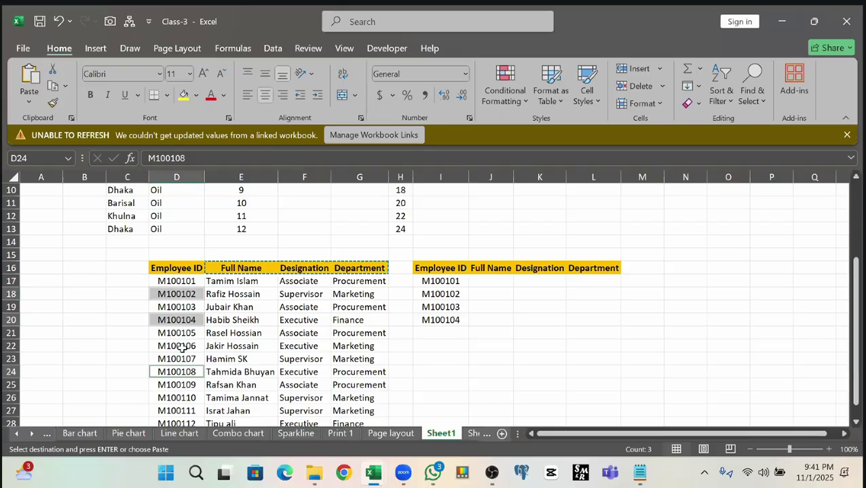
left_click(176, 398, "ctrl")
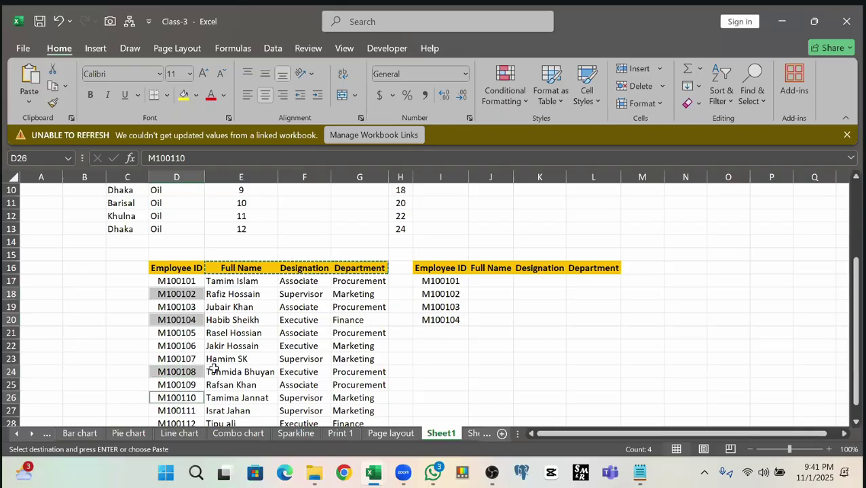
left_click(176, 346, "ctrl")
scroll(214, 368, "down", 2)
scroll(214, 368, "up", 2)
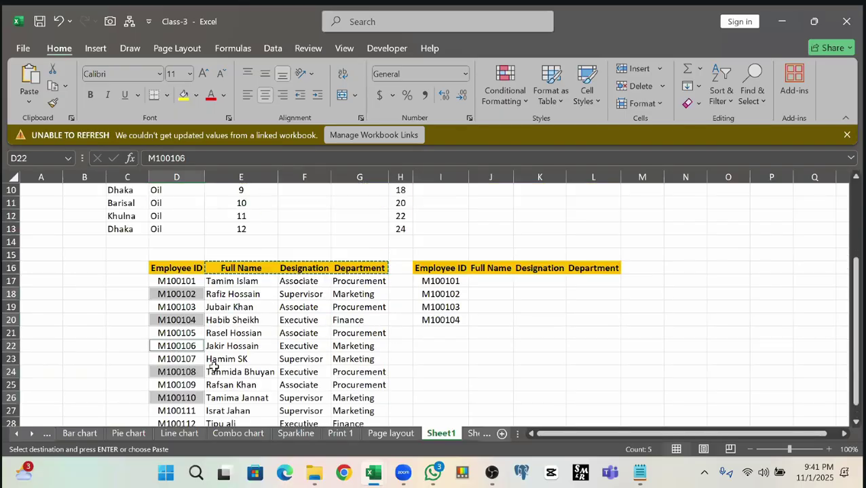
key("ctrl+c")
left_click(449, 283)
key("ctrl+v")
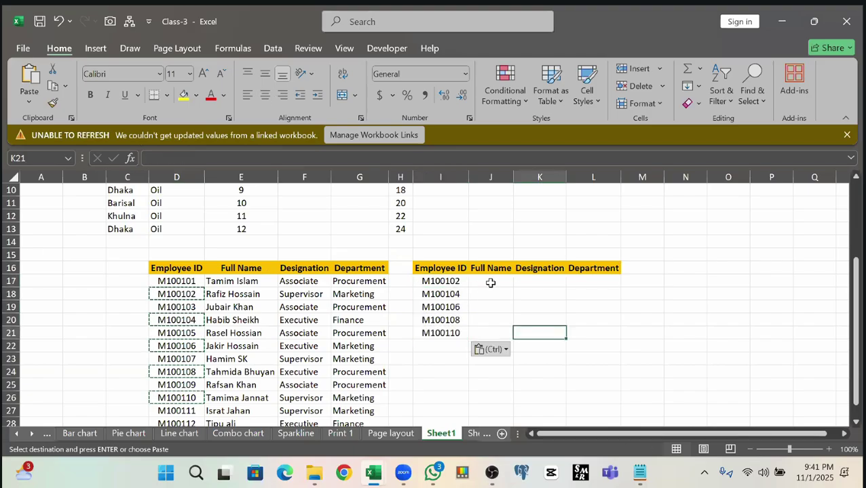
- Start a VLOOKUP formula in J17 with I17 as the lookup value
key("Right")
key("Right")
key("Right")
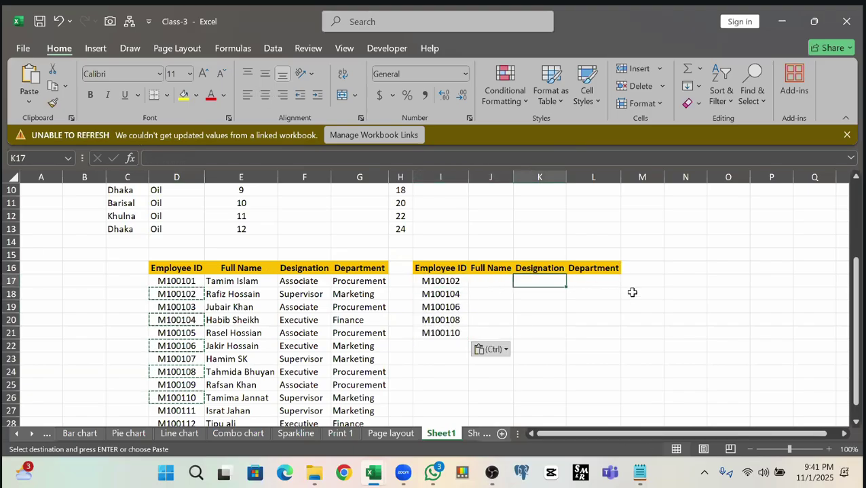
left_click(490, 283)
type("=")
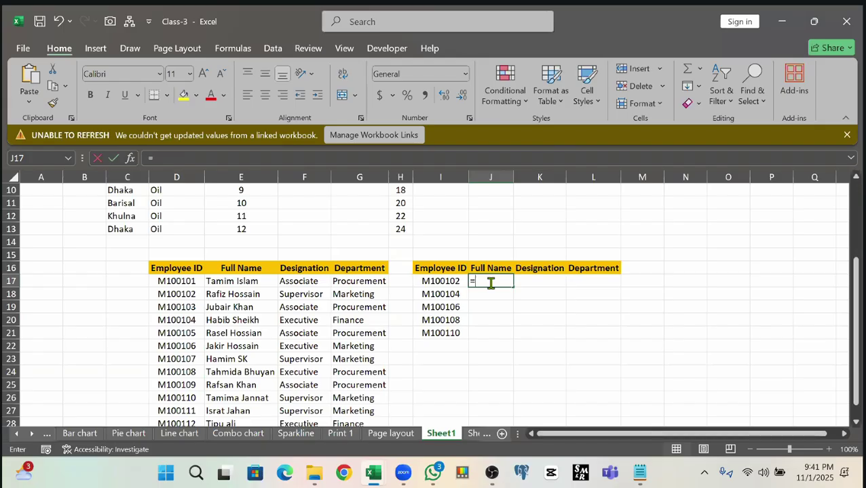
type("vl")
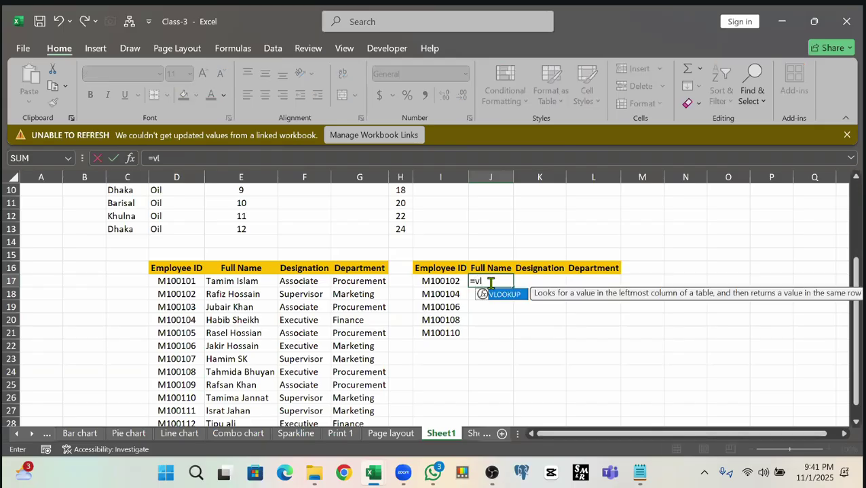
key("Tab")
left_click(438, 283)
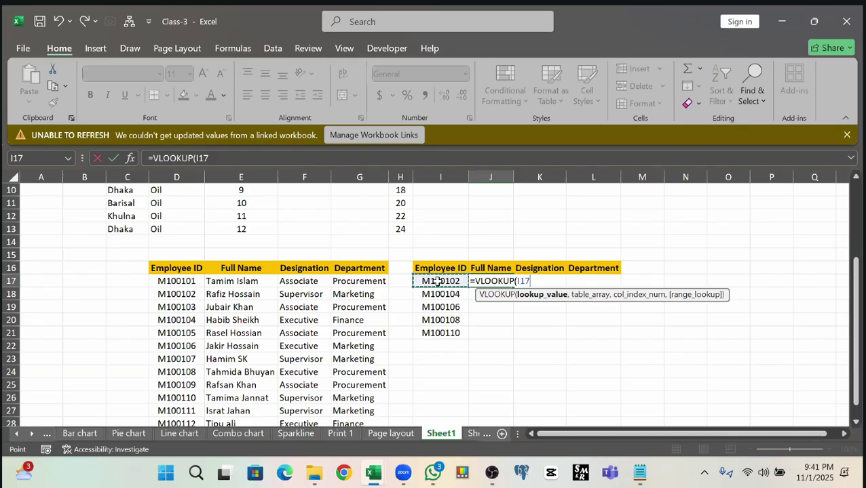
type(",")
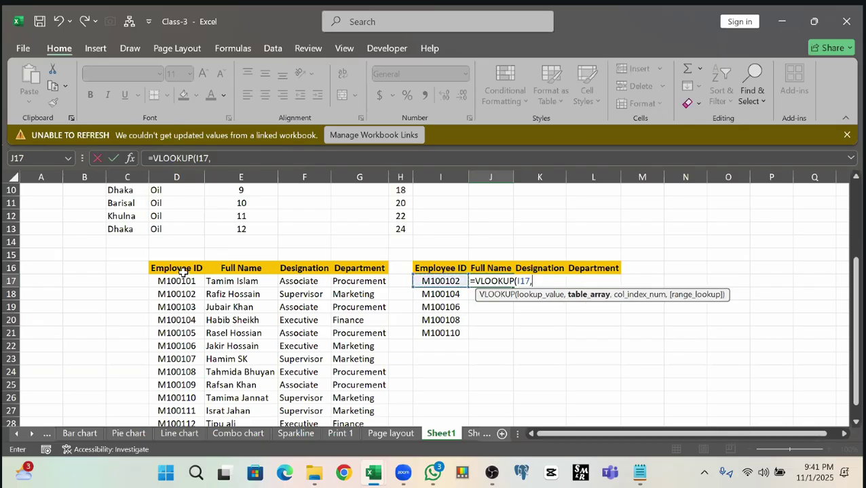
left_click_drag(183, 272, 355, 399)
key("F4")
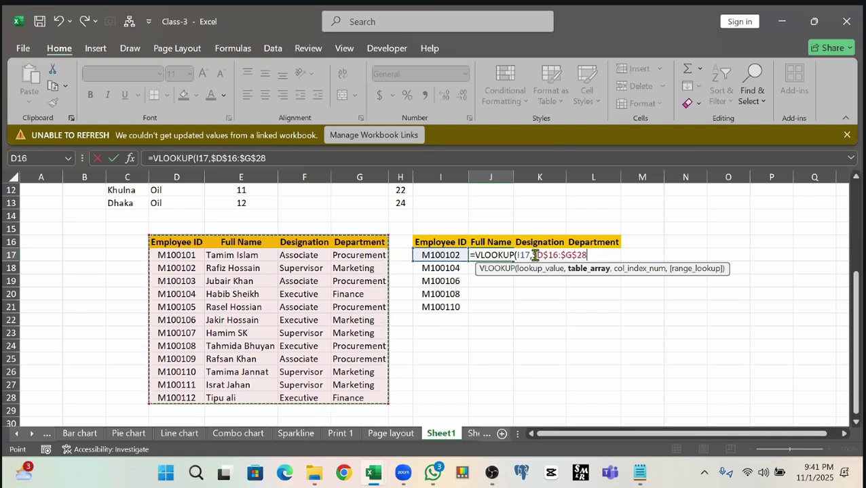
key("BackSpace")
key("BackSpace")
key("BackSpace")
key("BackSpace")
key("BackSpace")
key("BackSpace")
key("BackSpace")
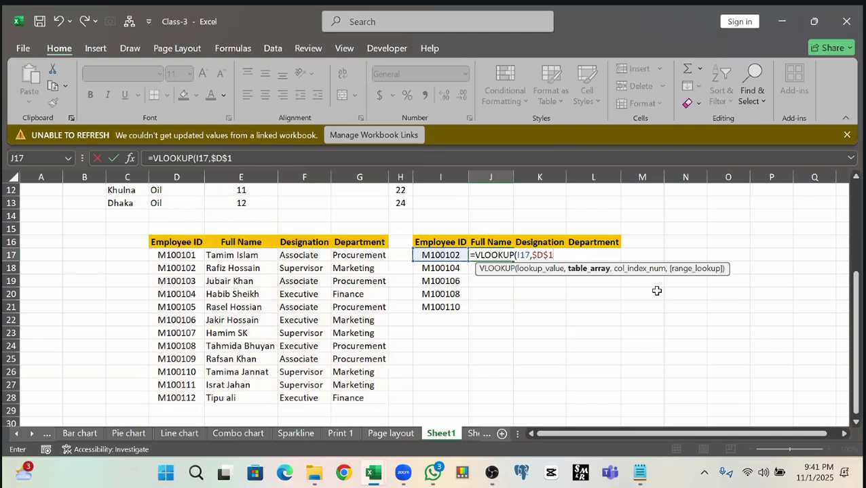
key("BackSpace")
key("BackSpace")
key("BackSpace")
key("BackSpace")
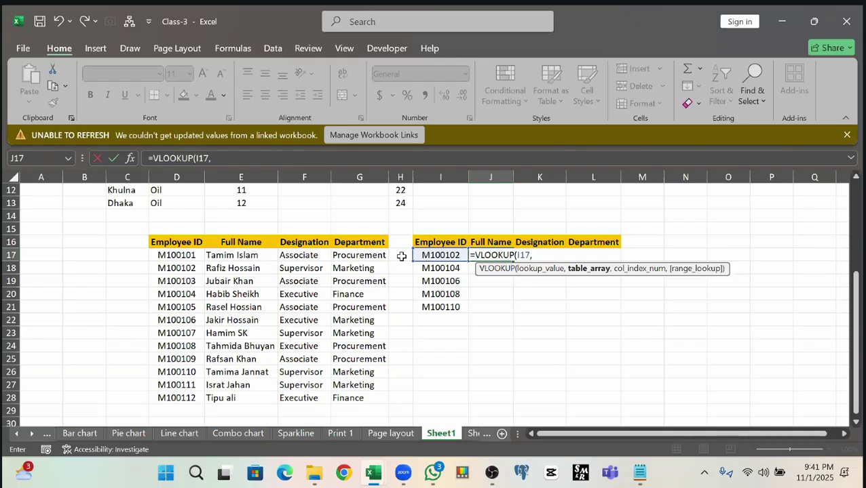
- Complete J17's VLOOKUP with the absolute table range $D$16:$G$28, column indexes {2,3,4} and match type 0
left_click_drag(170, 242, 349, 395)
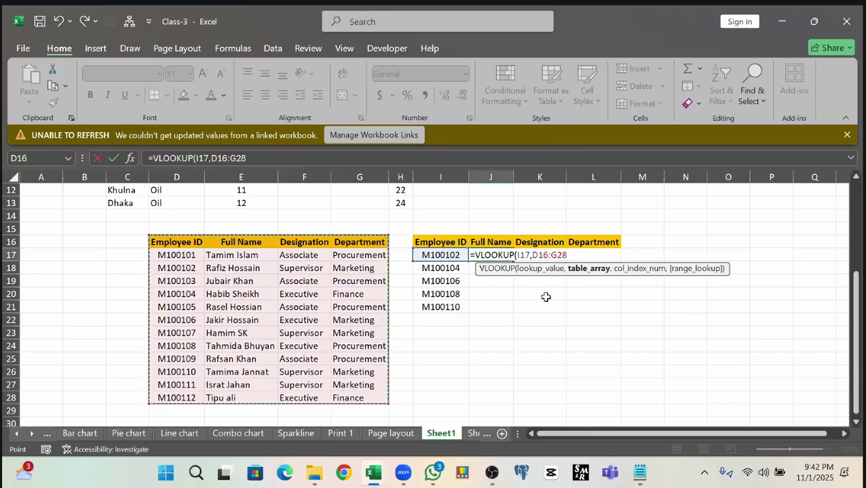
key("F4")
left_click_drag(532, 255, 587, 257)
left_click(597, 256)
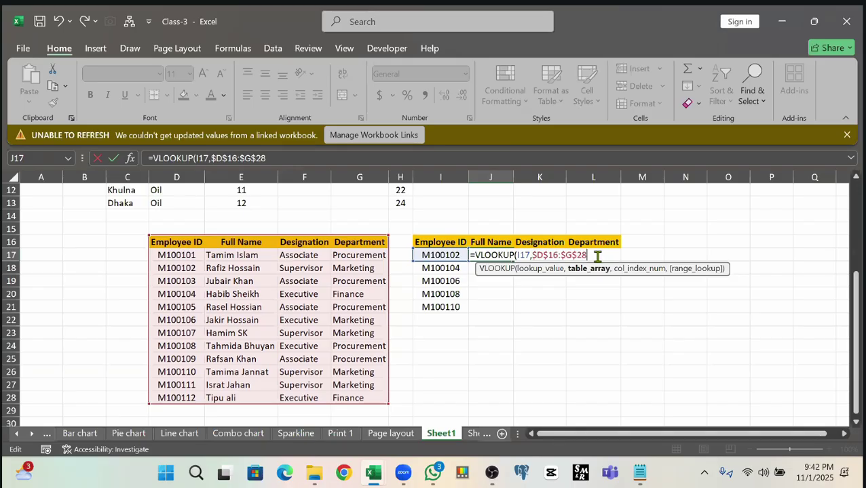
type(",{2,3,4")
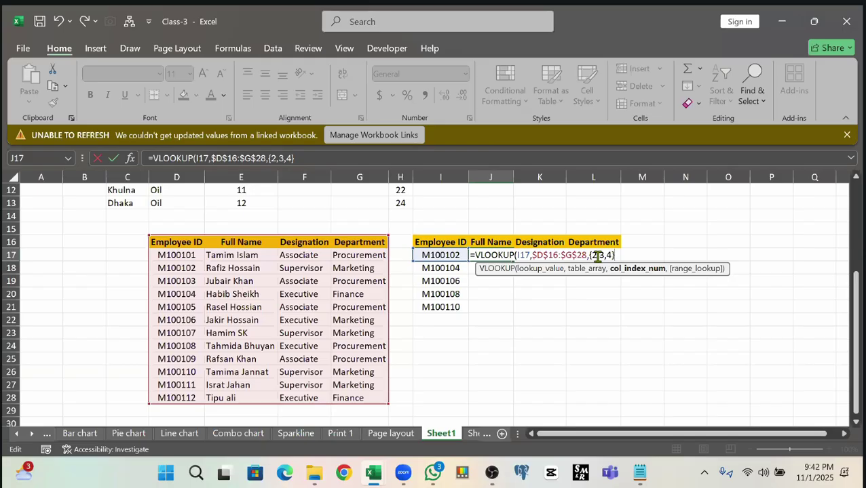
type(",0")
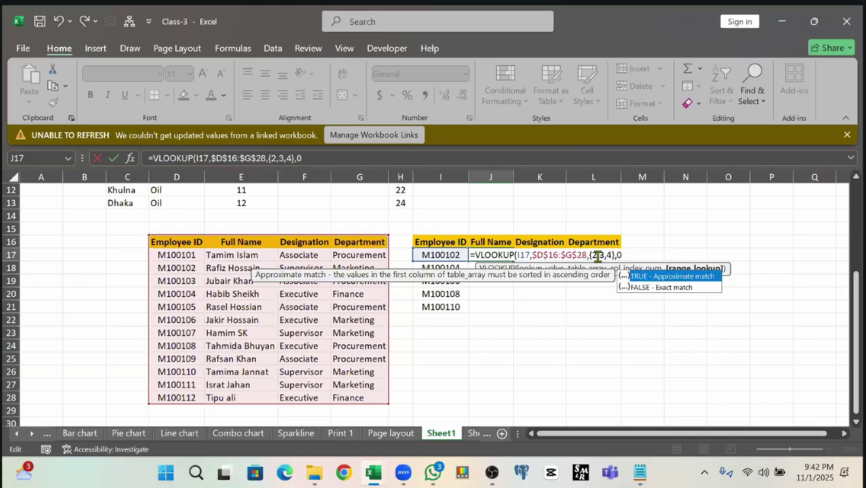
type(")")
key("Return")
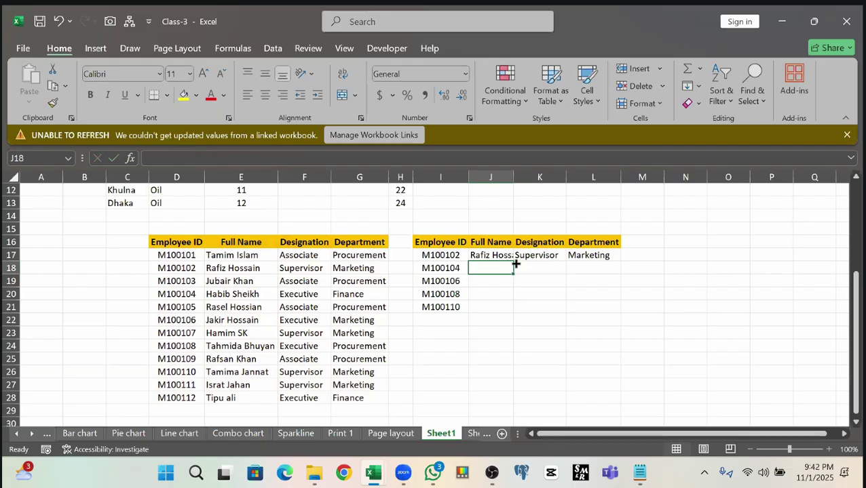
- Fill the VLOOKUP formula from J17 down to J21 and inspect the lookup cells
key("Up")
key("Right")
key("Right")
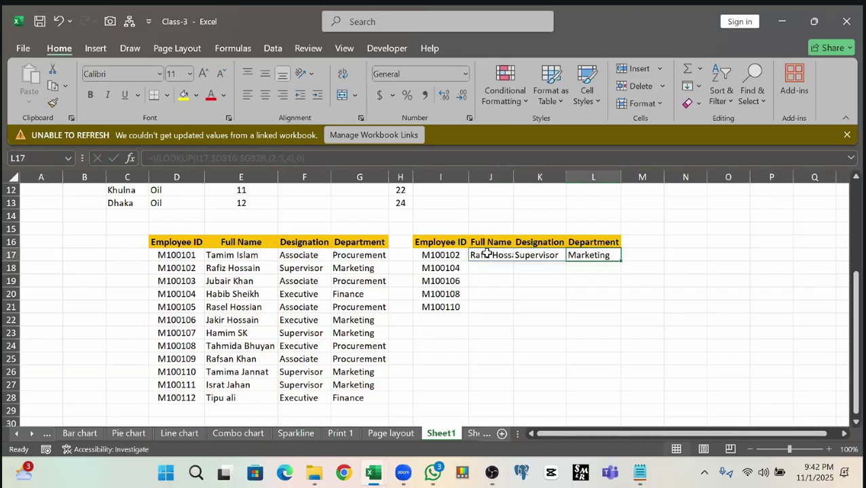
left_click(488, 253)
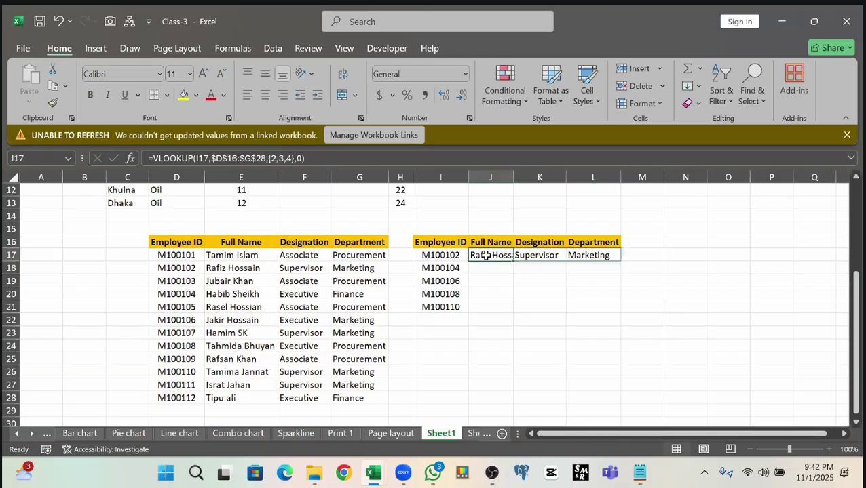
left_click_drag(512, 262, 527, 307)
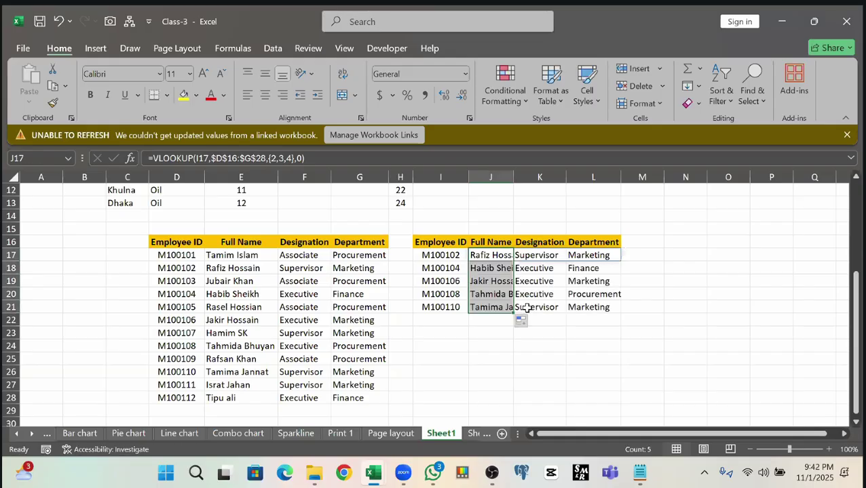
left_click(534, 268)
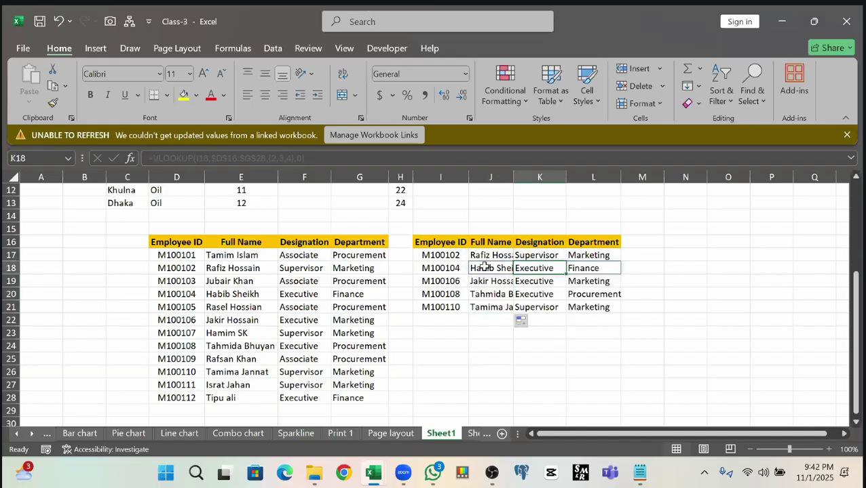
left_click_drag(483, 266, 489, 310)
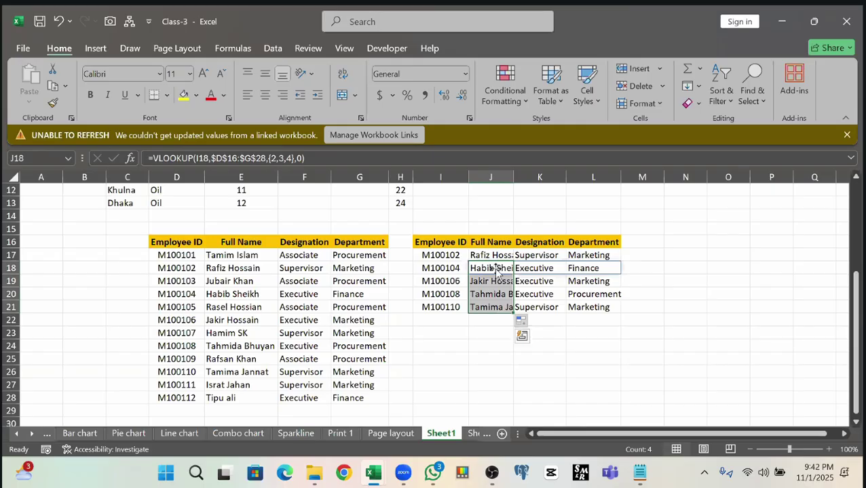
left_click(487, 280)
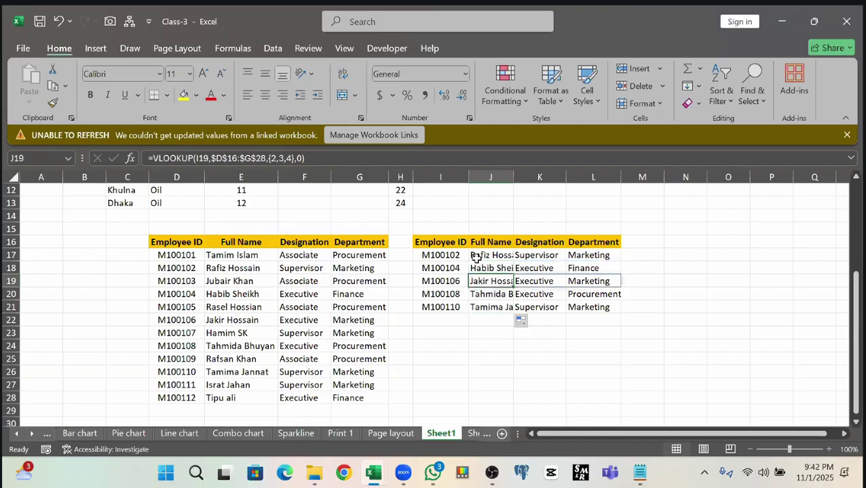
- Change the table range in J17's VLOOKUP to the relative reference D16:G28 and fill the formula down to J21
left_click(476, 257)
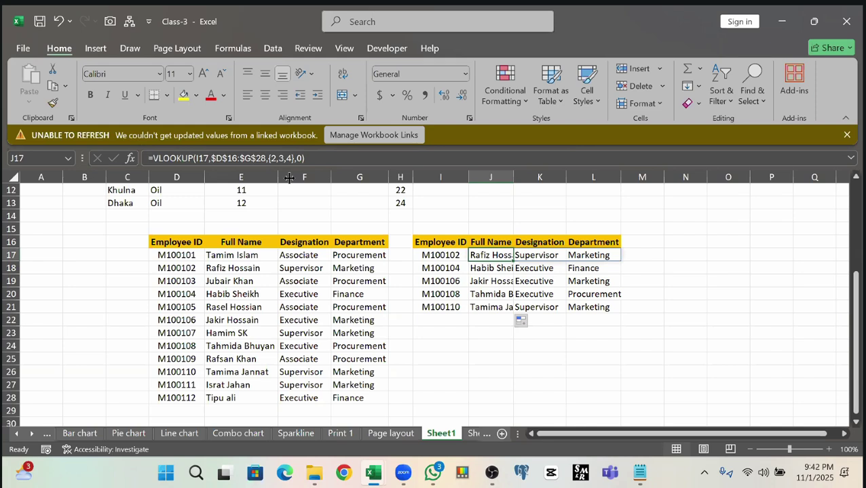
key("F2")
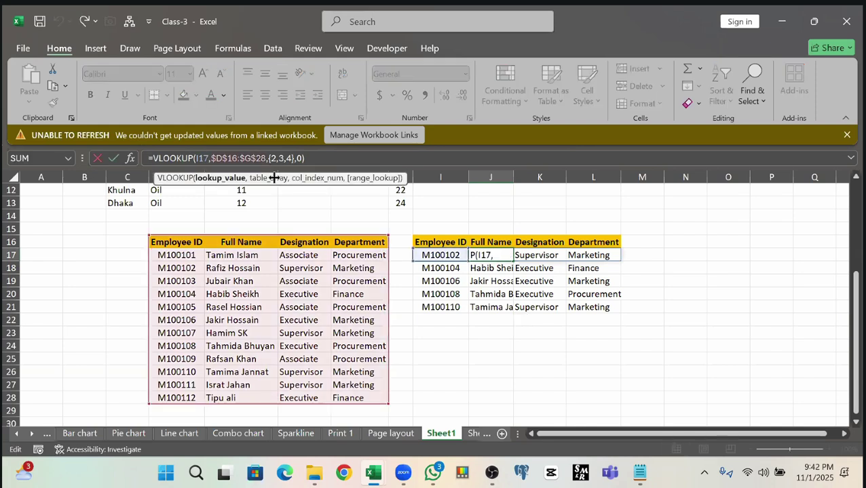
left_click(273, 178)
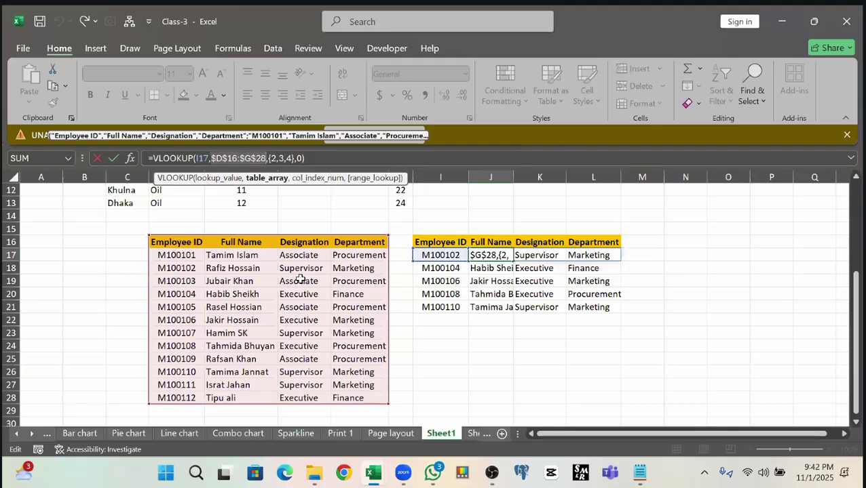
key("F4")
key("F4")
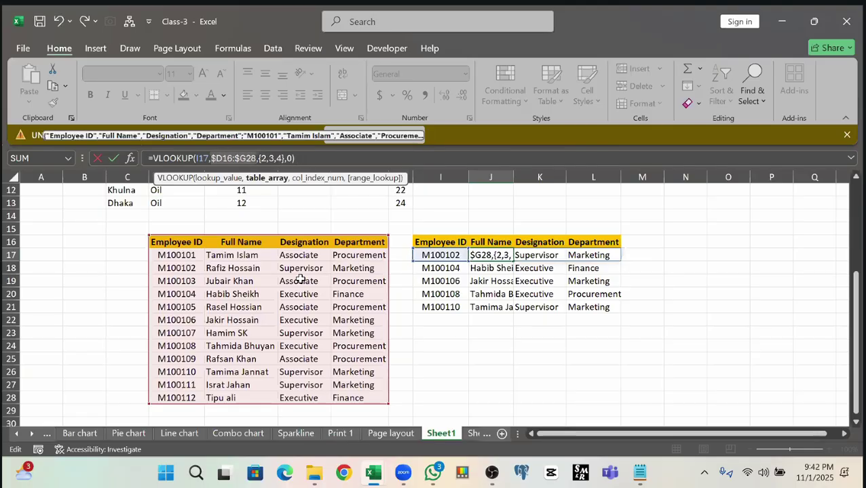
key("F4")
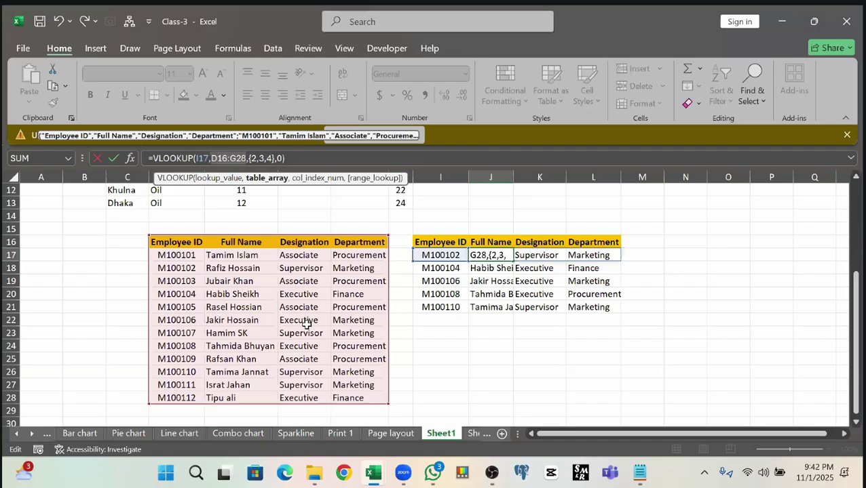
key("Return")
left_click(506, 258)
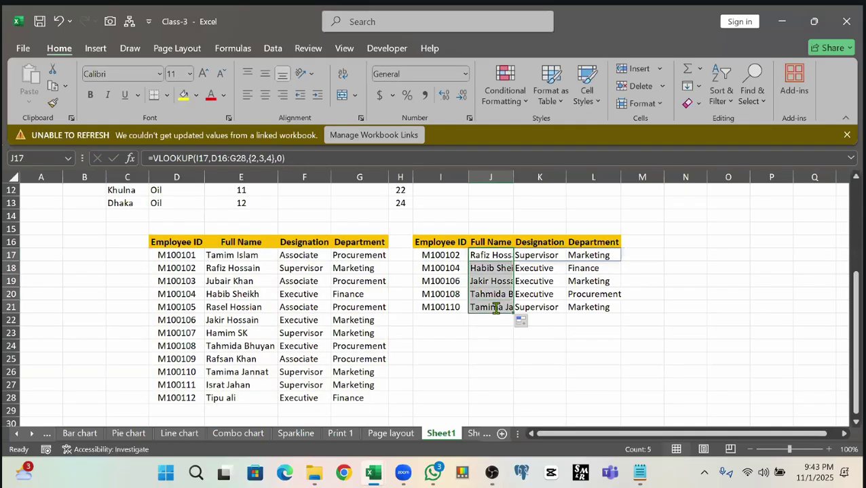
- Inspect the table ranges referenced by the VLOOKUP formulas in J21, J17 and J18
double_click(495, 307)
scroll(224, 324, "down", 3)
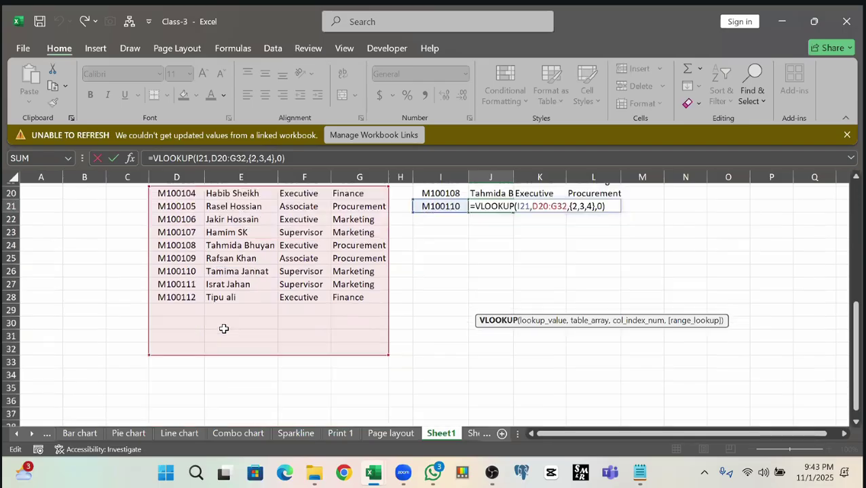
scroll(224, 329, "up", 1)
scroll(224, 329, "up", 1)
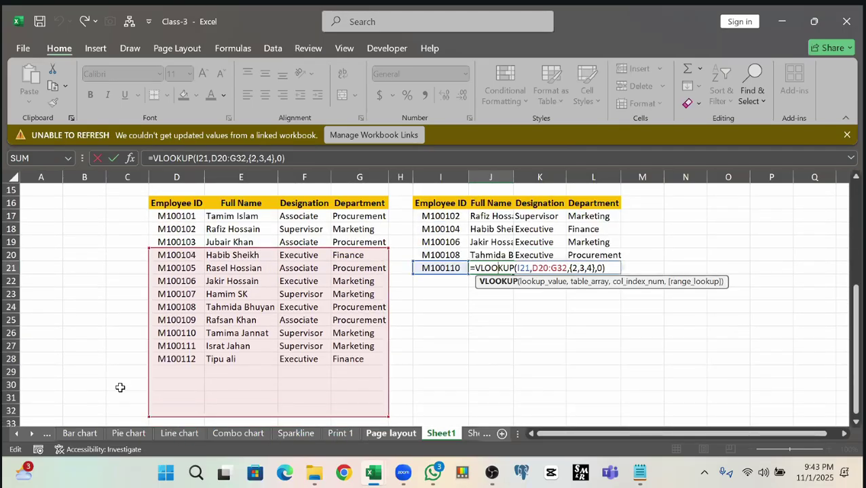
left_click(499, 217)
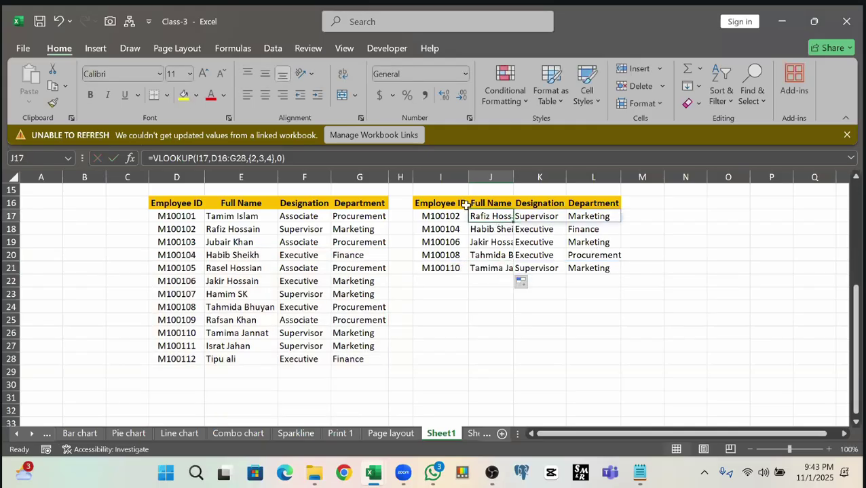
double_click(489, 229)
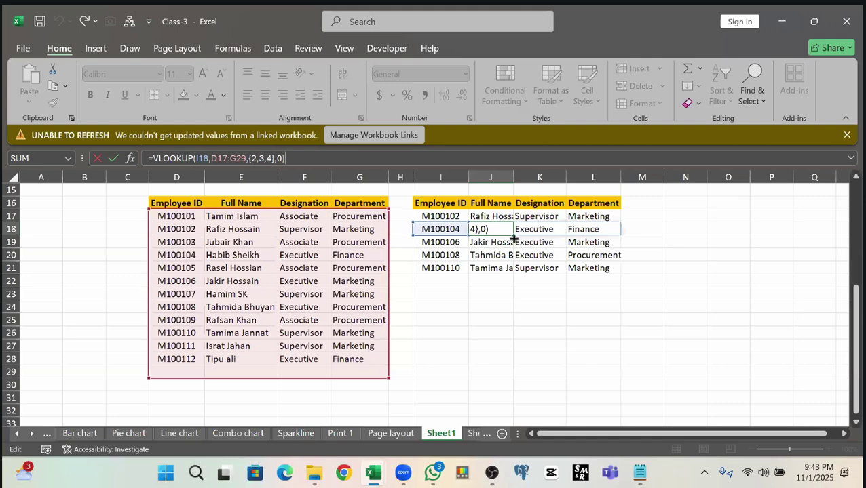
- Inspect the table ranges referenced by the VLOOKUP formulas in J19 and J20
key("Return")
key("F2")
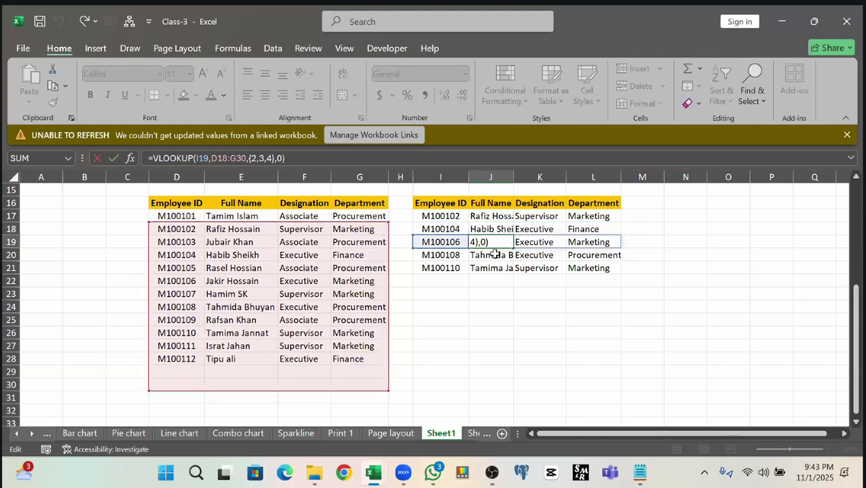
key("Return")
key("F2")
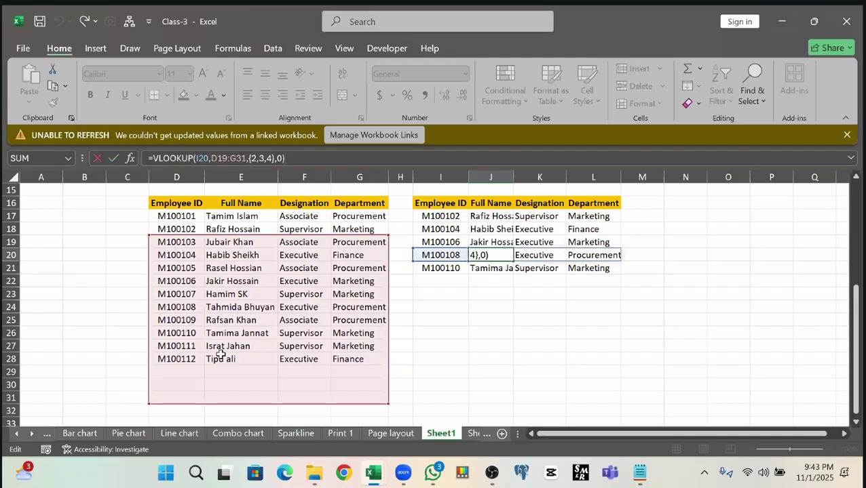
key("Escape")
- Change the table range in J17's VLOOKUP to the absolute reference $D$16:$G$28 and fill the formula down to J21
left_click(482, 213)
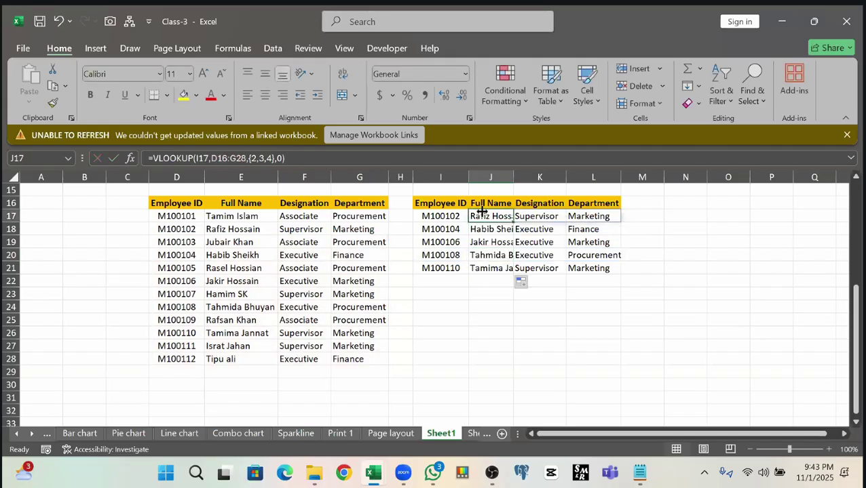
key("F2")
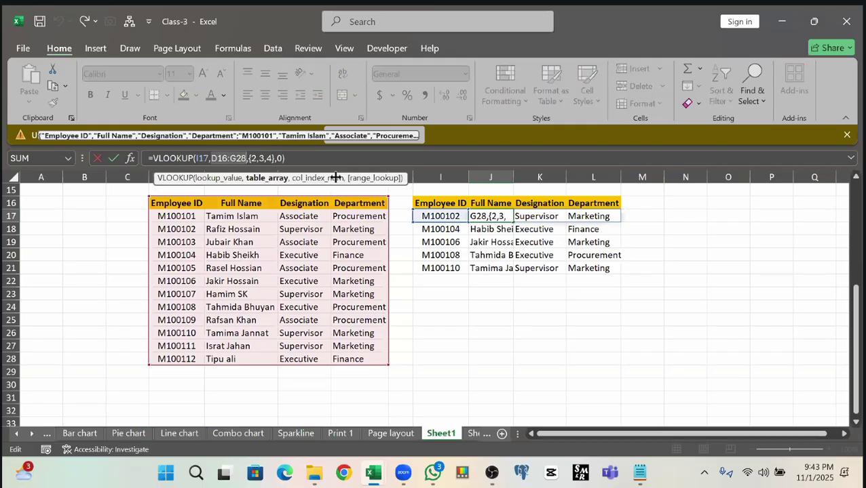
key("F4")
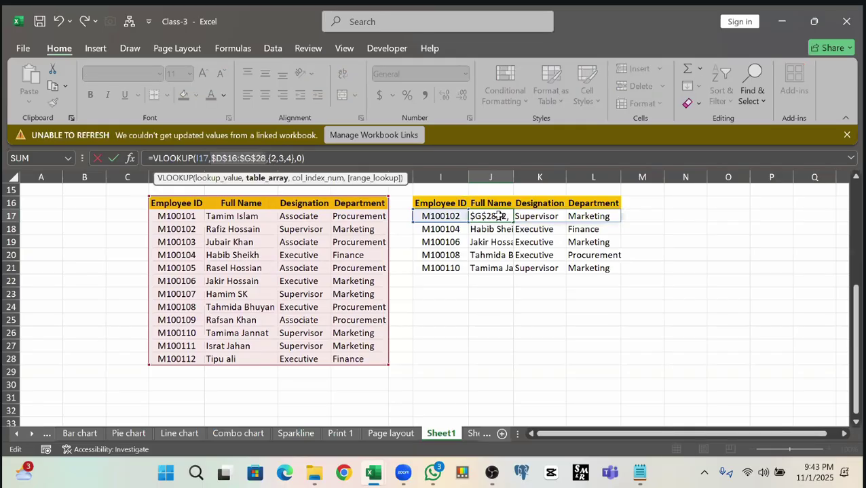
key("ctrl+Return")
left_click_drag(511, 221, 497, 268)
left_click(497, 268)
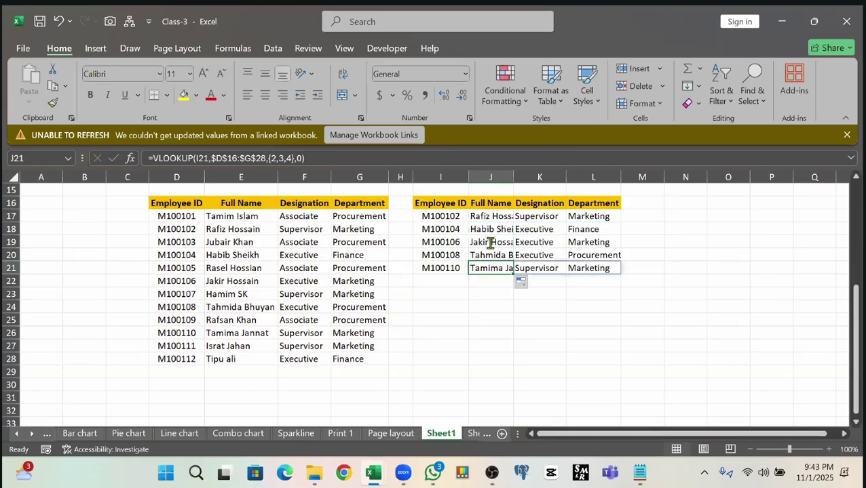
- Inspect the table ranges referenced by the VLOOKUP formulas in J21 and J19
key("F2")
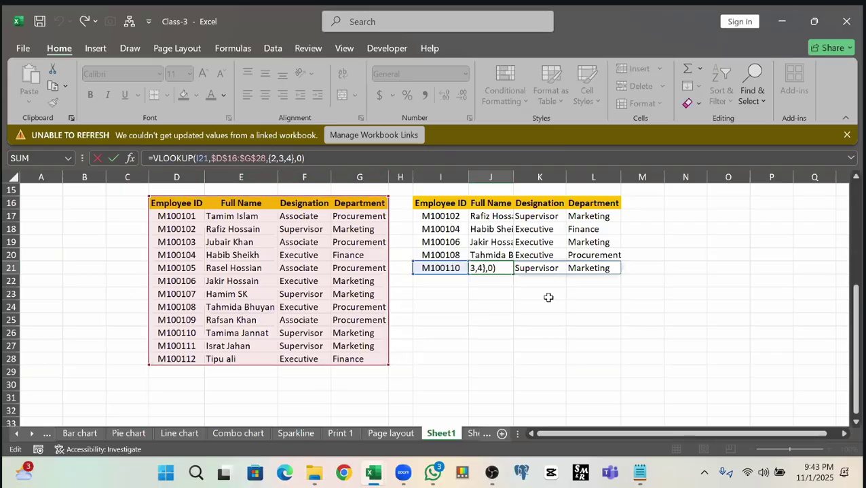
key("ctrl+Return")
key("Up")
key("Up")
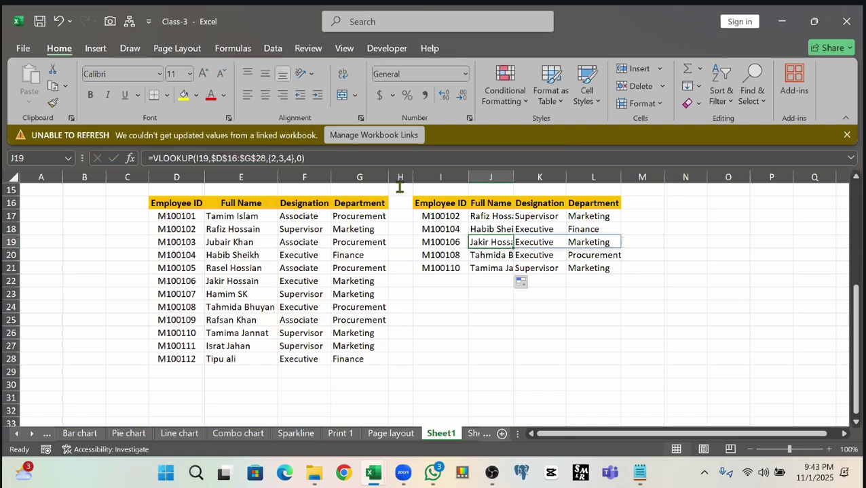
key("F2")
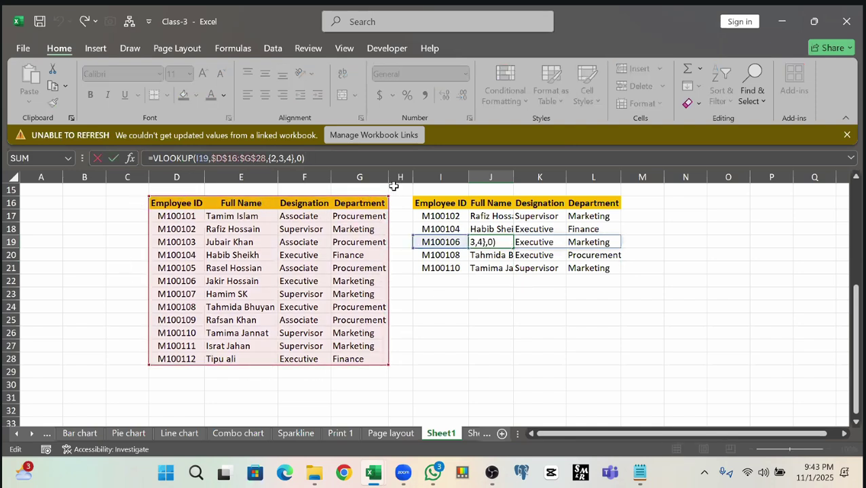
key("ctrl+Return")
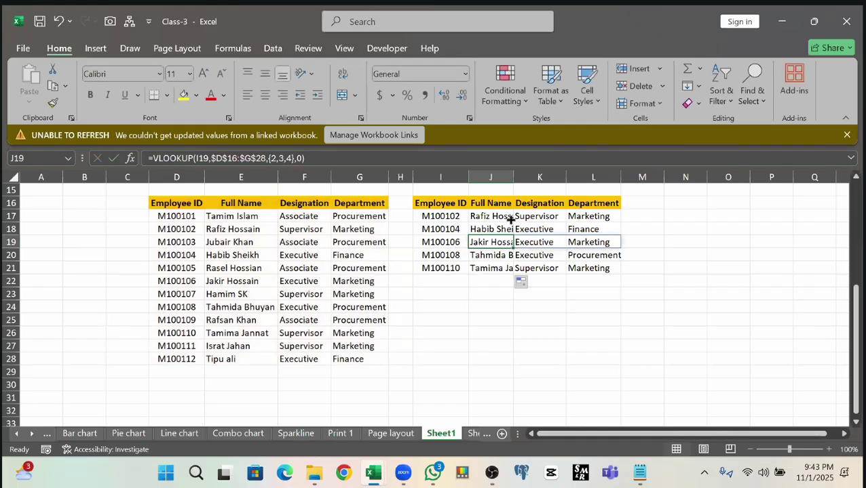
- Replace the column index array in J17's VLOOKUP with the single column index 2, keeping match type 0
left_click(510, 219)
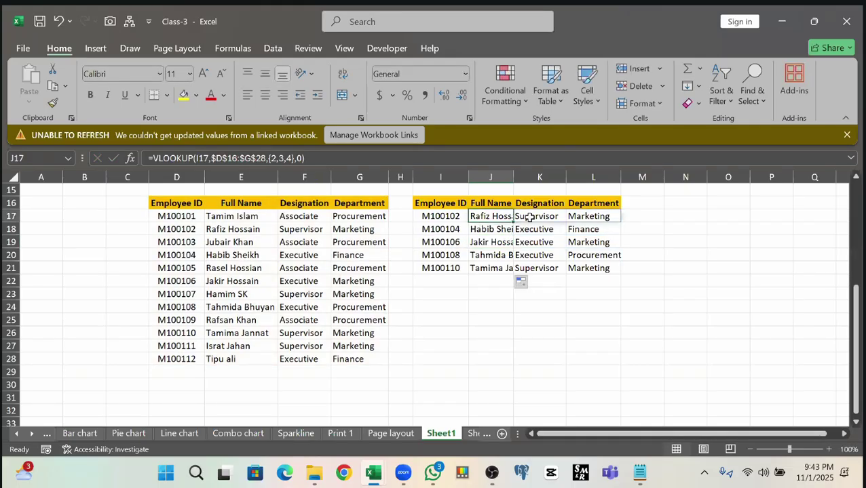
key("F2")
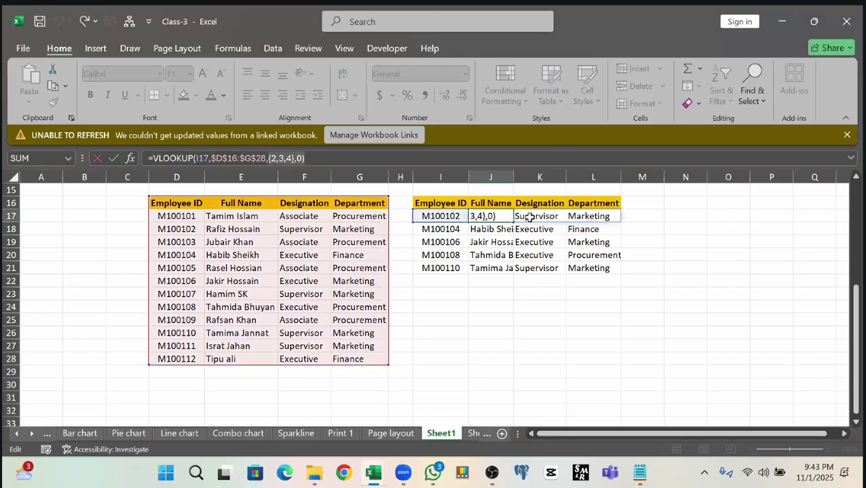
key("BackSpace")
key("BackSpace")
key("BackSpace")
key("BackSpace")
key("BackSpace")
key("BackSpace")
key("BackSpace")
key("BackSpace")
key("BackSpace")
key("BackSpace")
type("2")
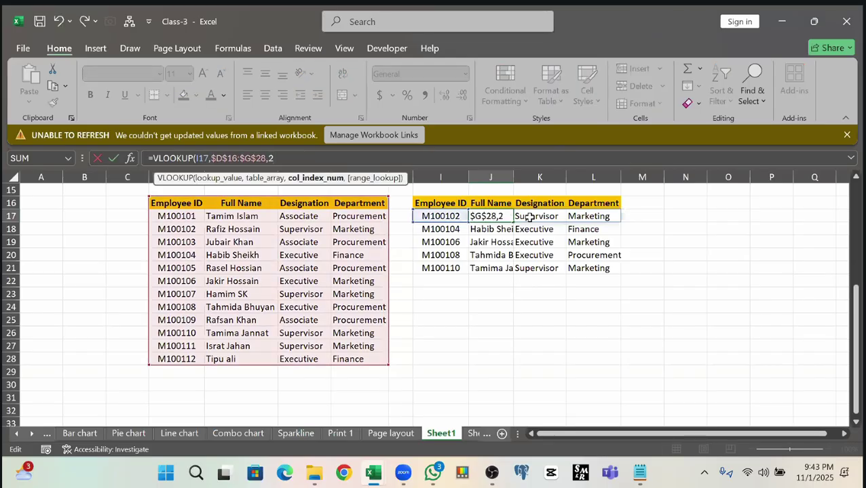
type(",0")
key("Return")
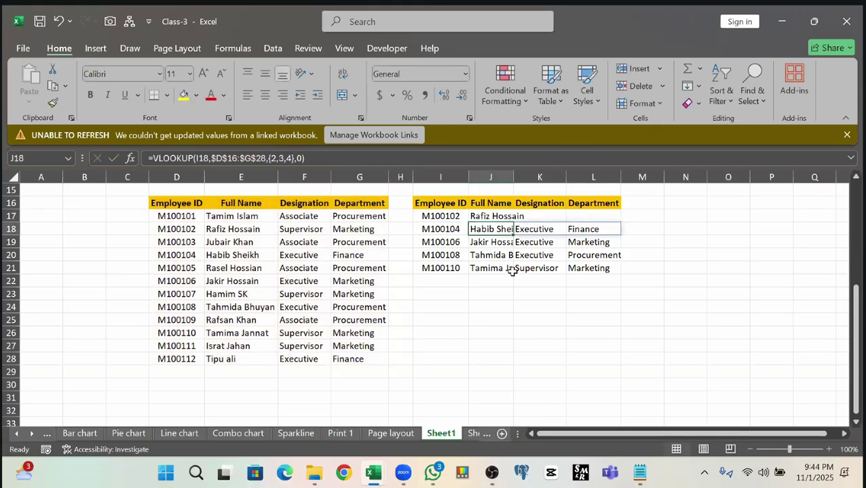
- Fill the single-column VLOOKUP from J17 down to J21 and widen column J to fit the full names
left_click(506, 216)
double_click(513, 222)
left_click_drag(514, 179, 541, 179)
left_click(566, 253)
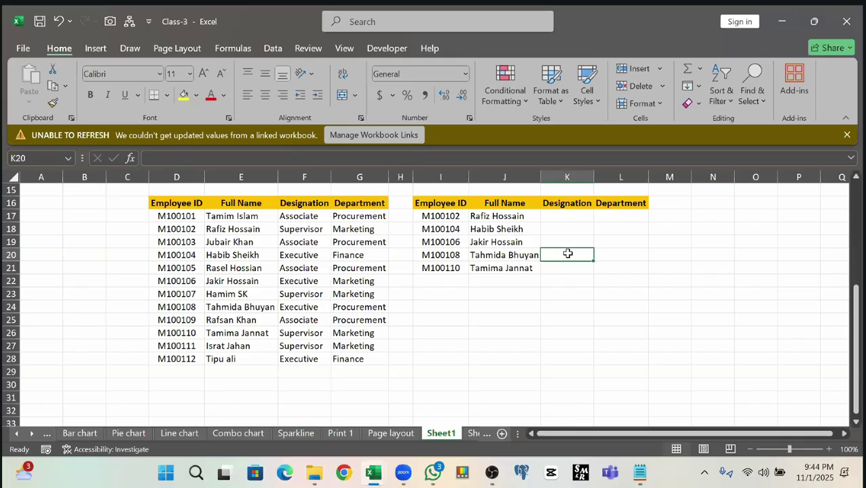
- Fill J17's VLOOKUP formula across into K17 and inspect the lookup cell it references
key("Left")
key("Up")
key("Up")
key("Up")
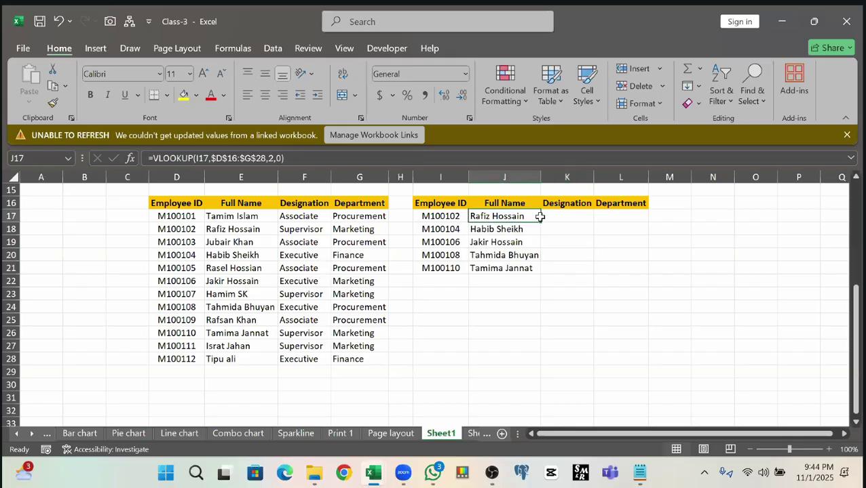
left_click_drag(541, 222, 563, 217)
left_click(563, 216)
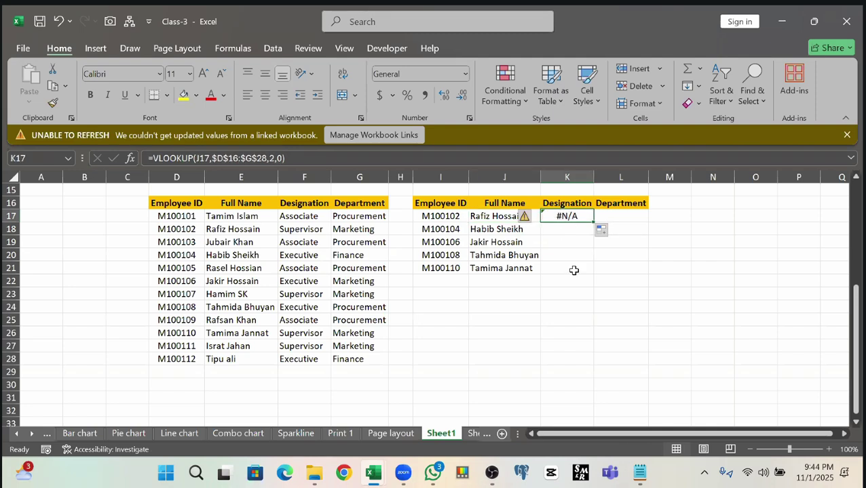
key("F2")
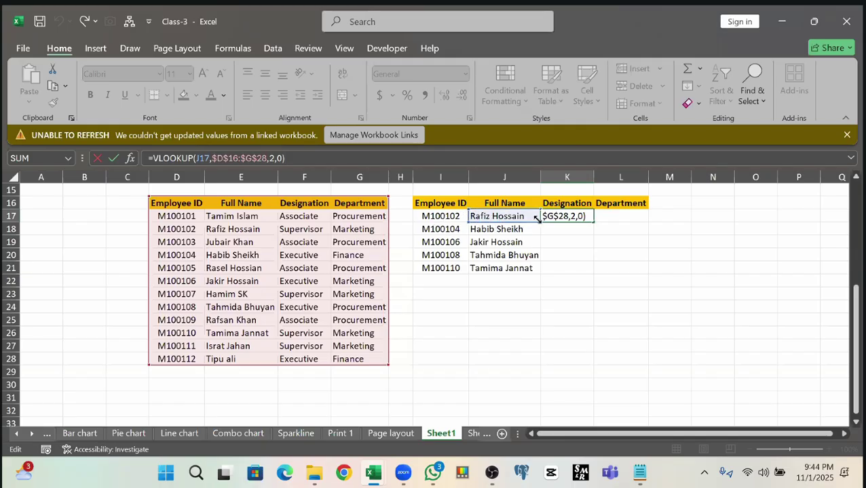
left_click_drag(538, 220, 501, 211)
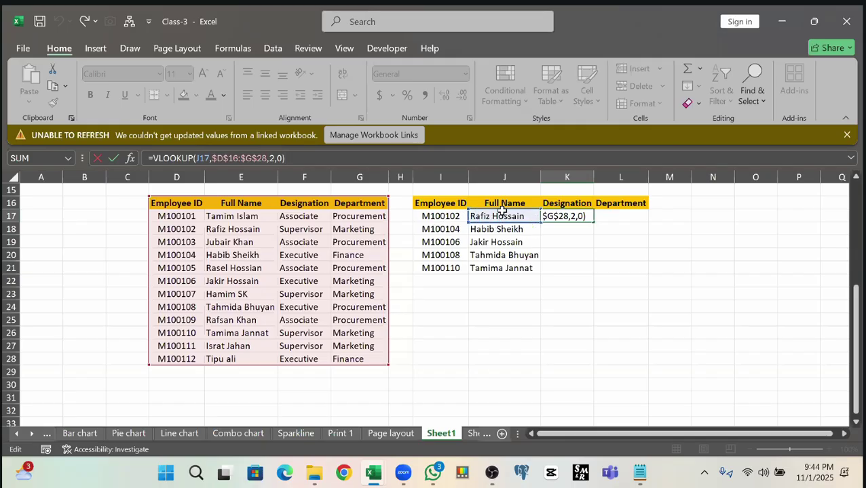
- Change the lookup value in J17's VLOOKUP to the absolute reference $I$17 and fill the formula down to J21
left_click(501, 216)
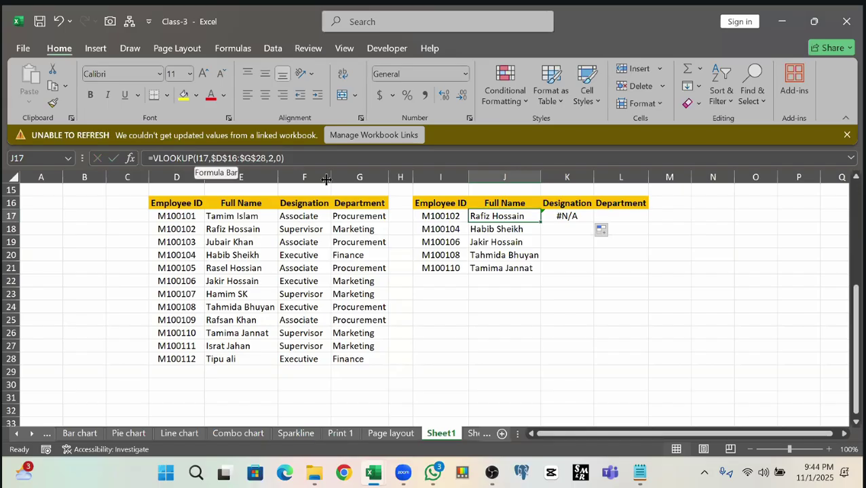
key("F2")
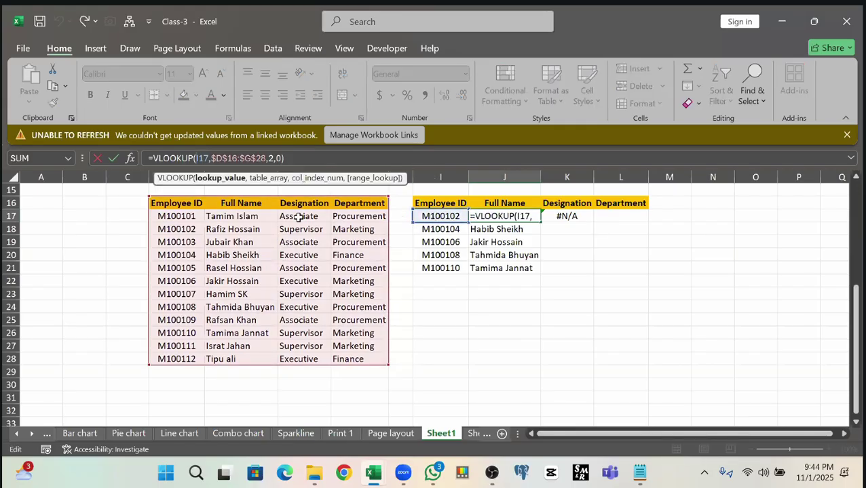
left_click(215, 175)
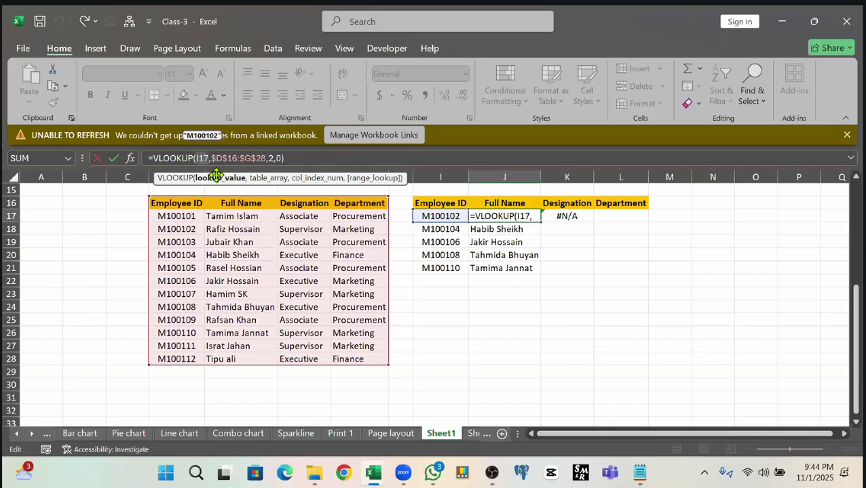
key("F4")
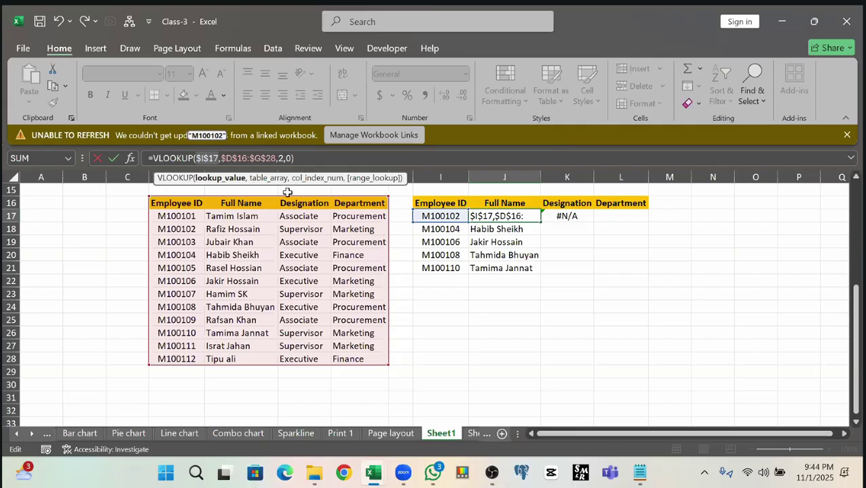
key("Return")
left_click(539, 221)
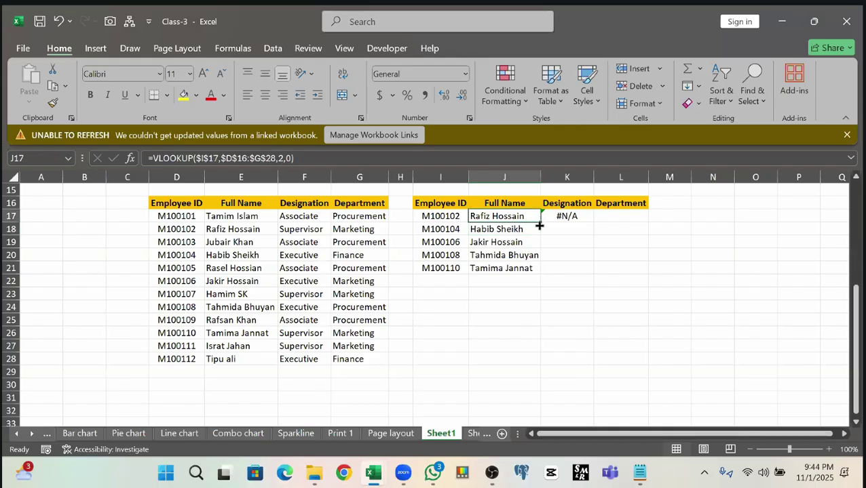
left_click_drag(539, 226, 547, 273)
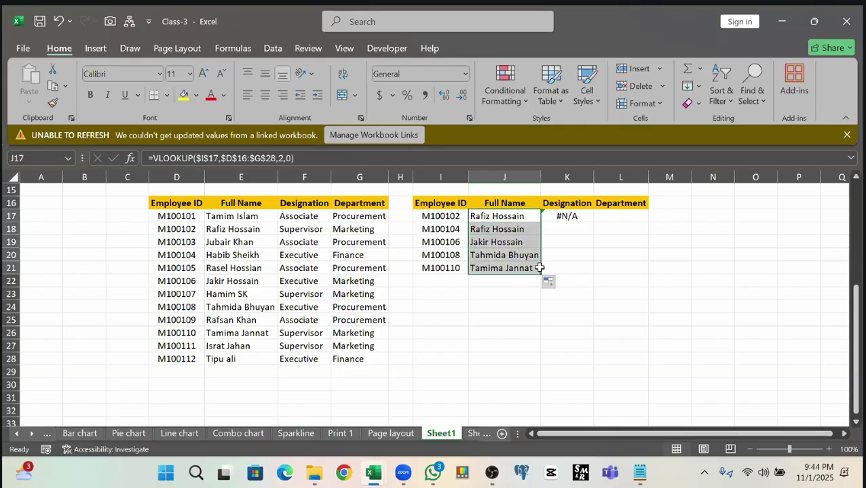
- Compare the full names returned in J17:J21 with the employee IDs in I17 and I21
left_click_drag(486, 218, 490, 264)
left_click_drag(489, 216, 492, 268)
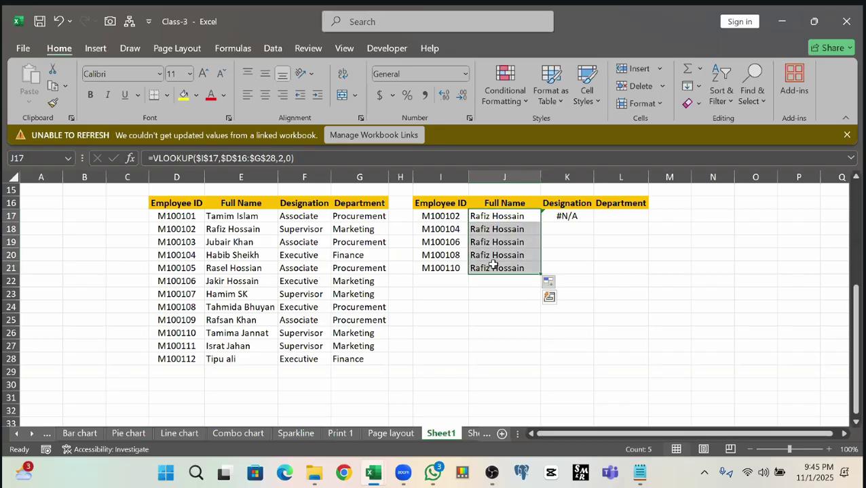
left_click(495, 219)
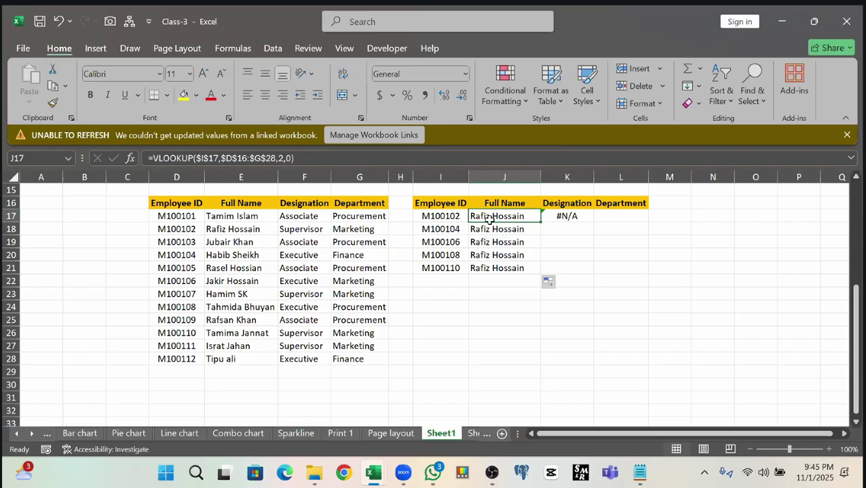
left_click(430, 216)
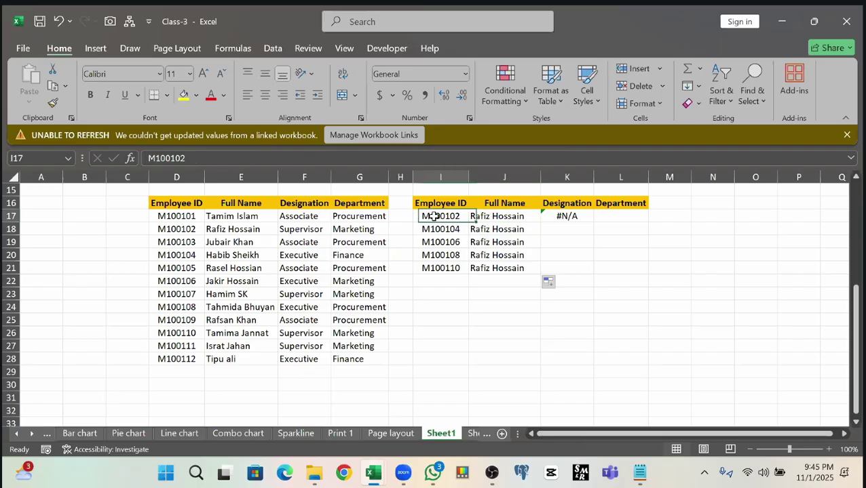
left_click(492, 220)
left_click(440, 270)
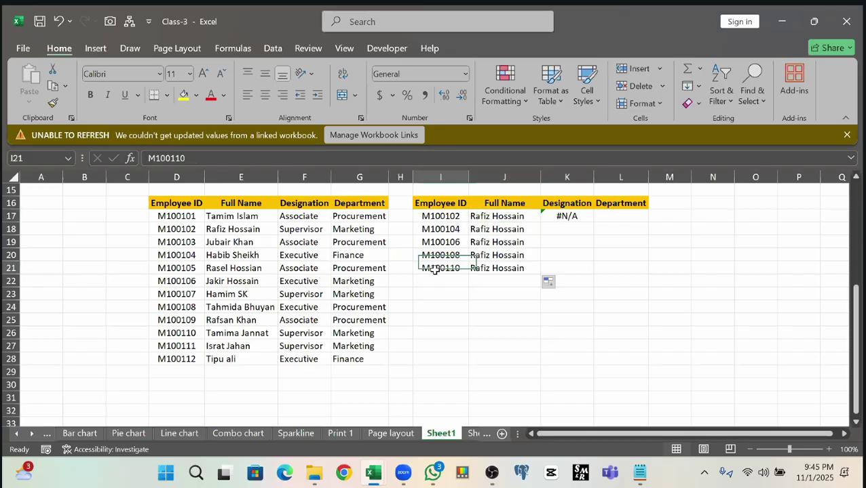
key("Right")
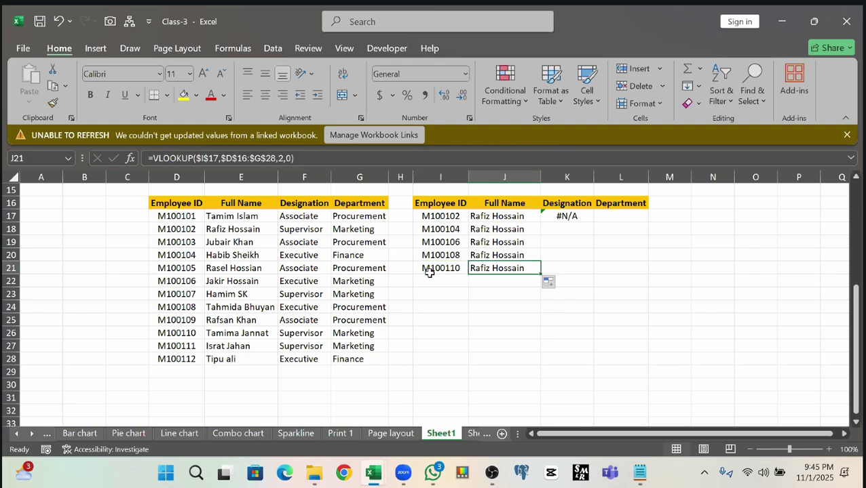
key("Left")
left_click(501, 270)
left_click(460, 270)
left_click(475, 268)
left_click(442, 268)
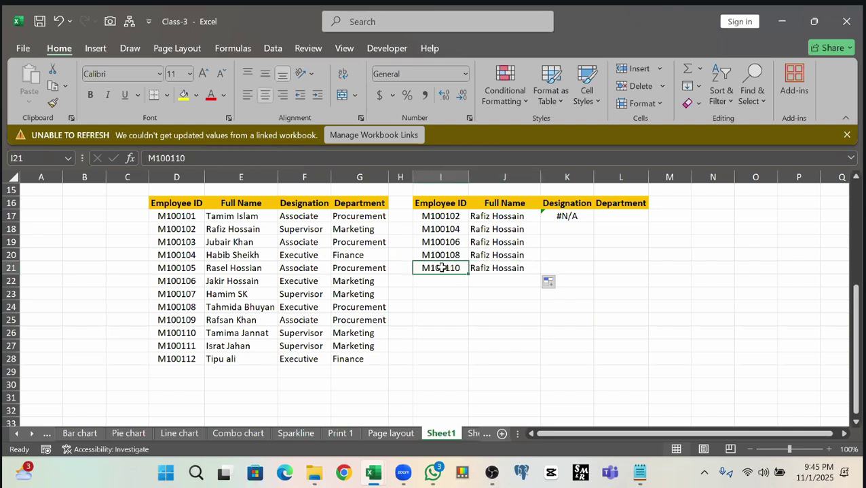
- Inspect the lookup cell referenced by J21's VLOOKUP and review the formulas in J17 and K17
left_click(499, 216)
left_click(499, 268)
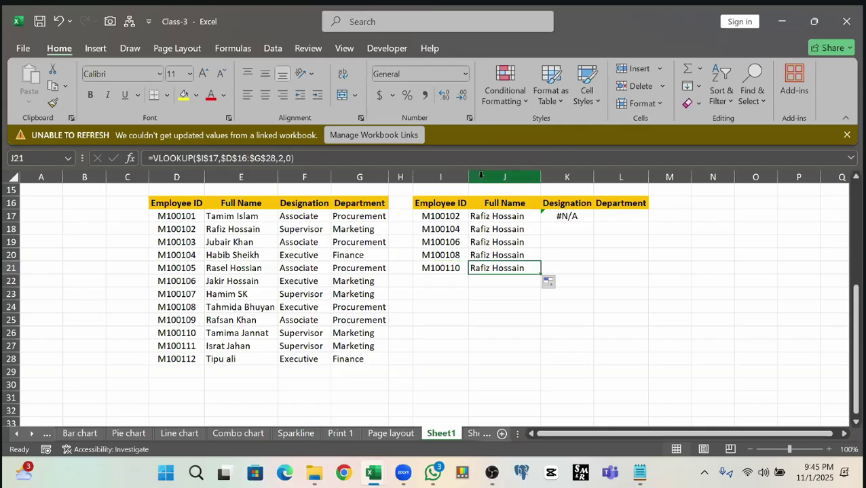
key("F2")
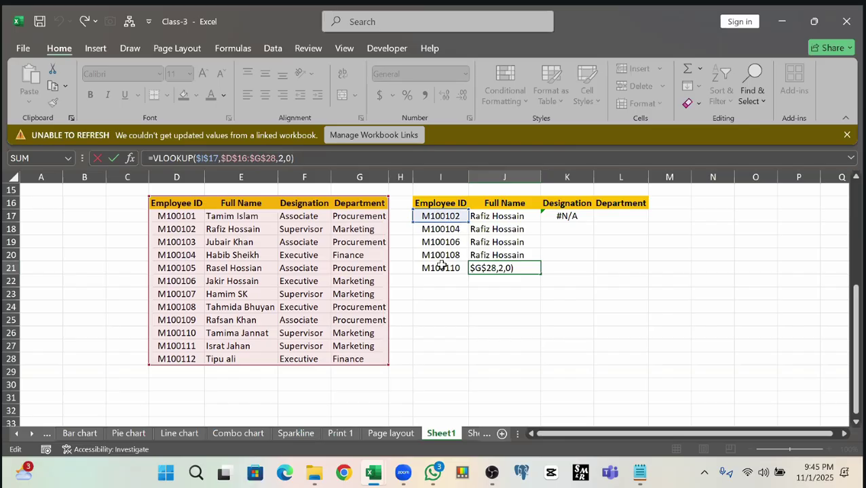
key("ctrl+Return")
left_click(495, 215)
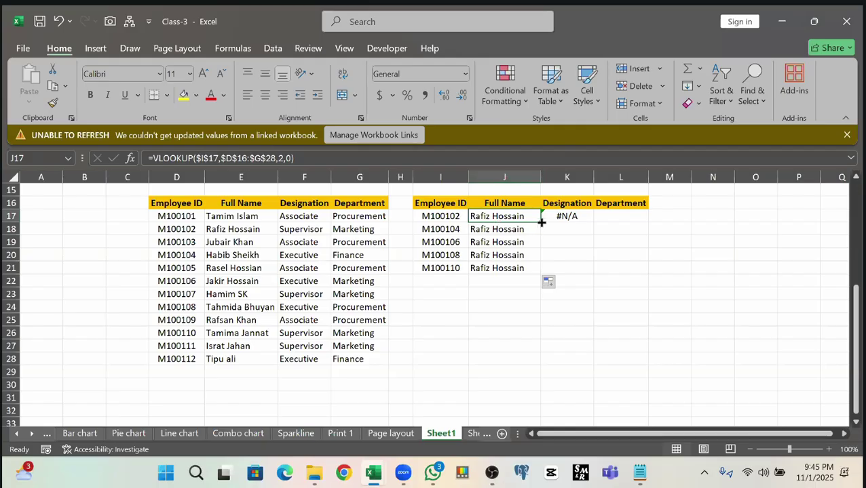
left_click(572, 216)
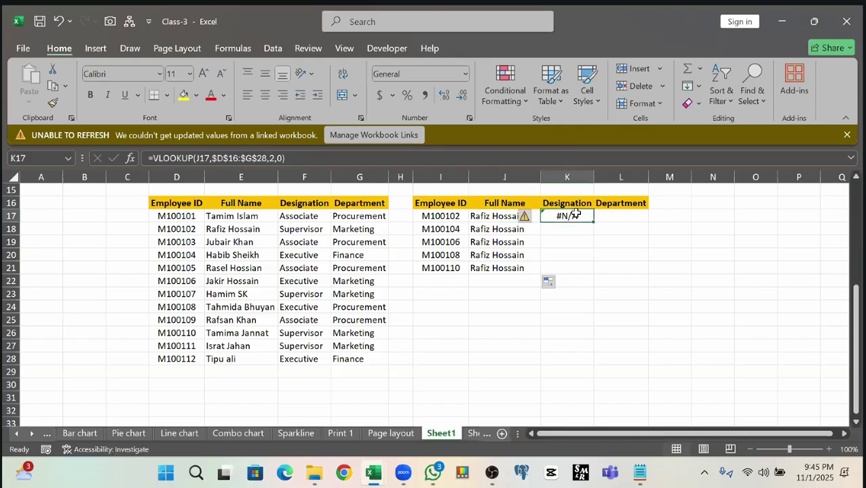
- Inspect the lookup cell referenced in K17, and refill K17 with J17's VLOOKUP formula that looks up $I$17
key("F2")
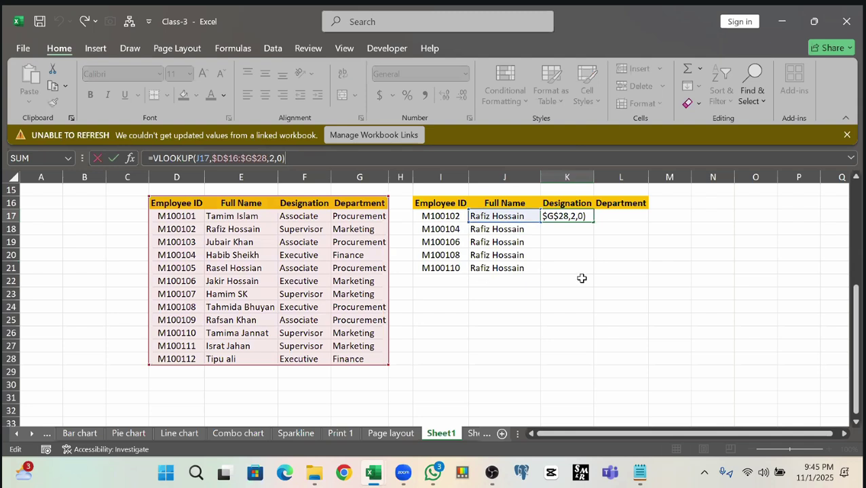
key("Escape")
left_click(493, 215)
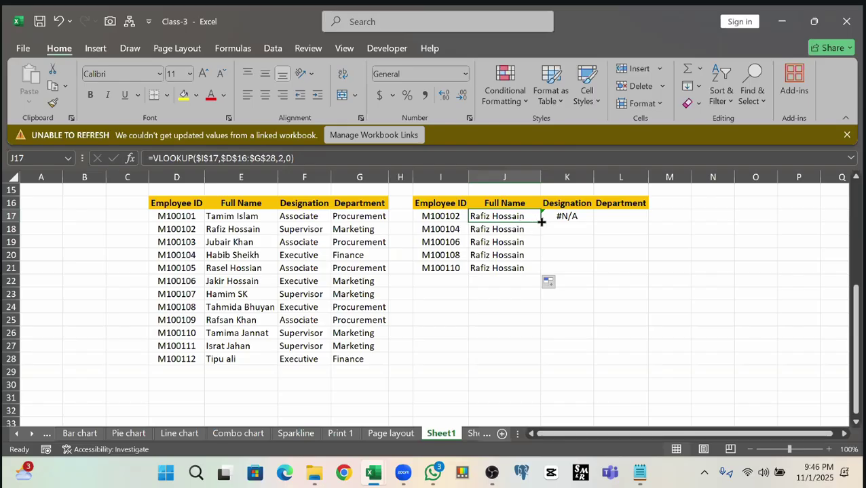
left_click(566, 216)
left_click_drag(574, 233, 570, 234)
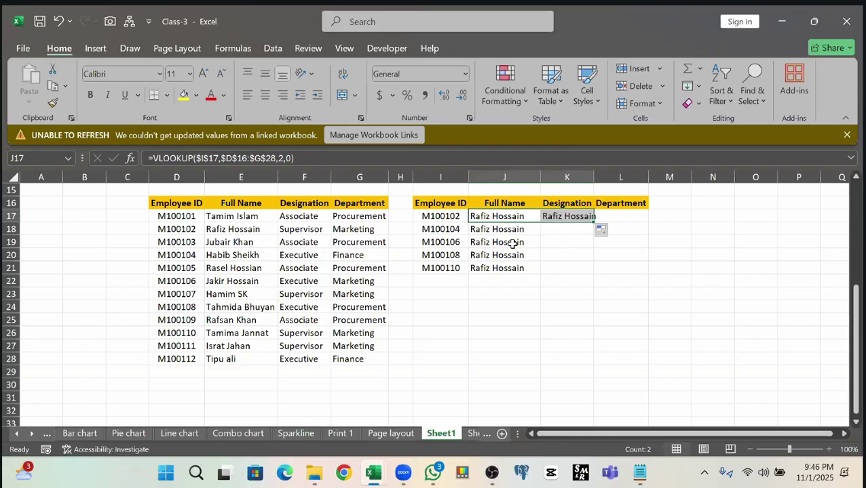
- Change the lookup value in J17's VLOOKUP to the mixed reference $I17 and fill the formula down to J21
left_click(505, 218)
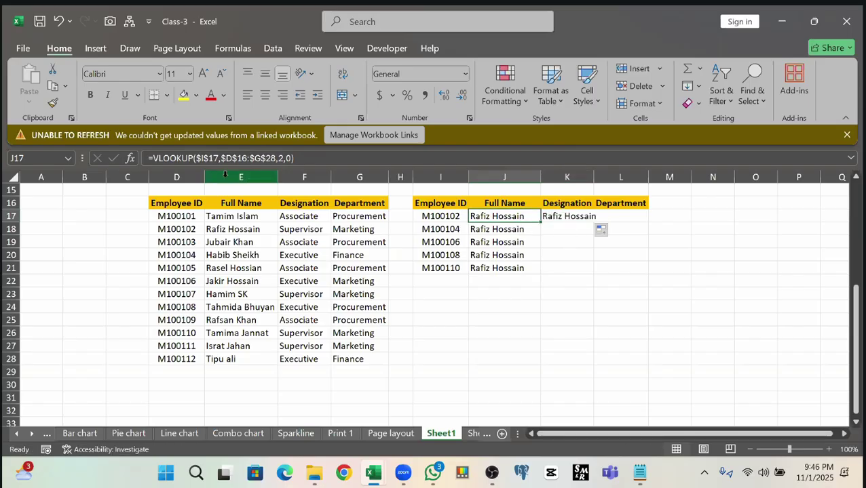
left_click(224, 161)
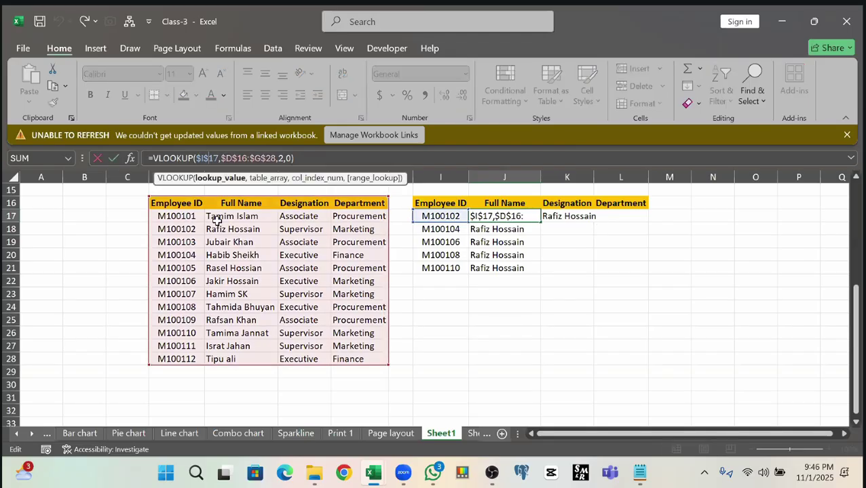
key("BackSpace")
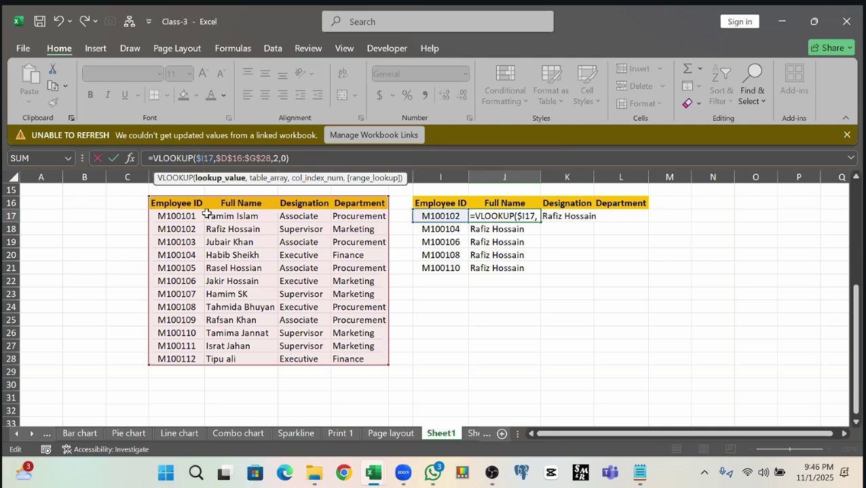
key("Return")
left_click(535, 217)
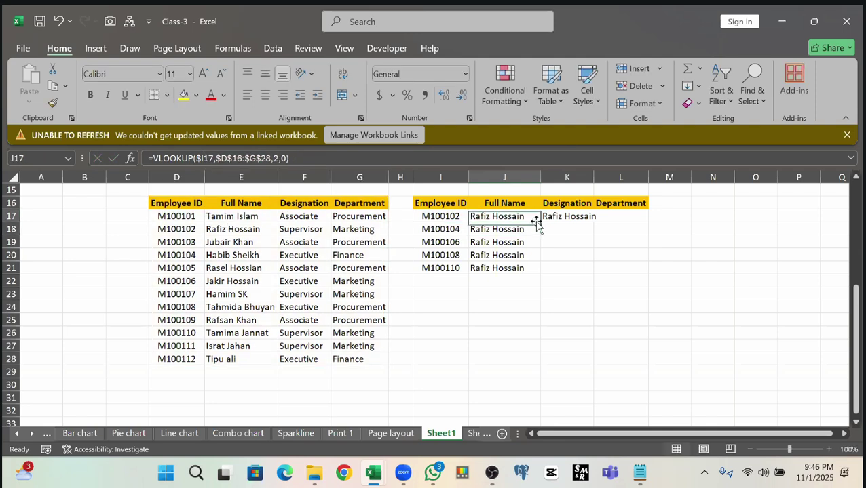
left_click_drag(541, 223, 536, 272)
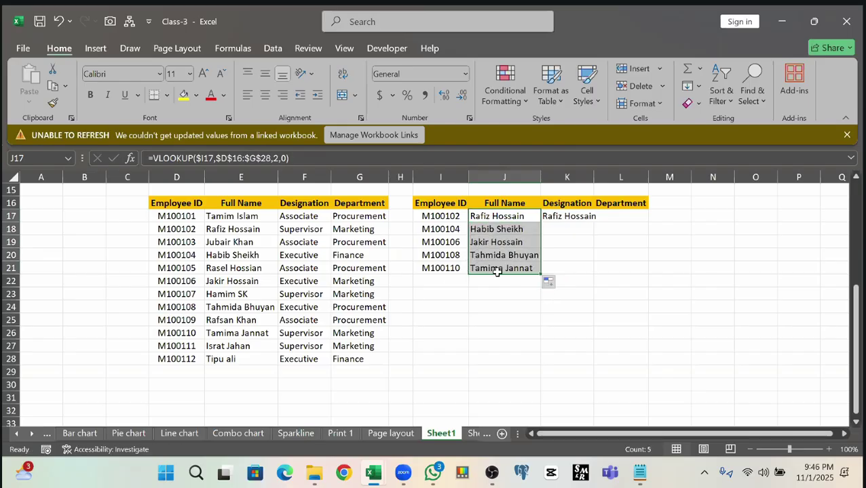
- Check J21's VLOOKUP against the employee ID in I21 and review the full names in J17:J21
left_click(445, 268)
left_click(490, 269)
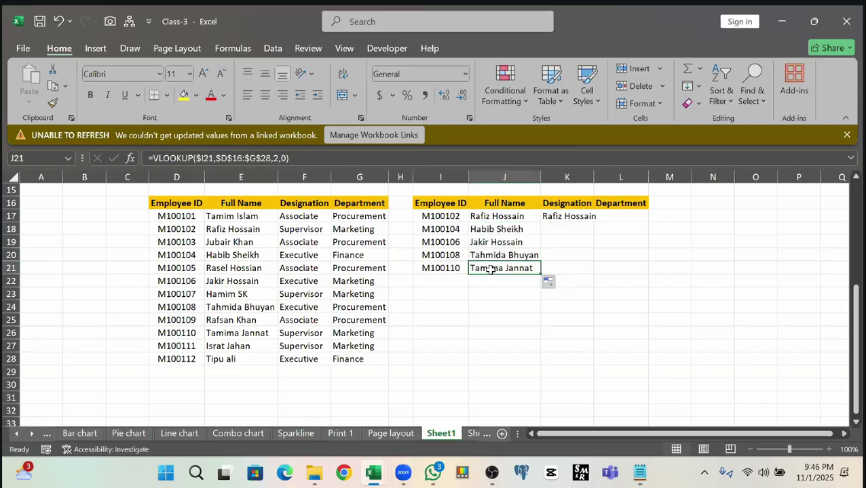
left_click(518, 217)
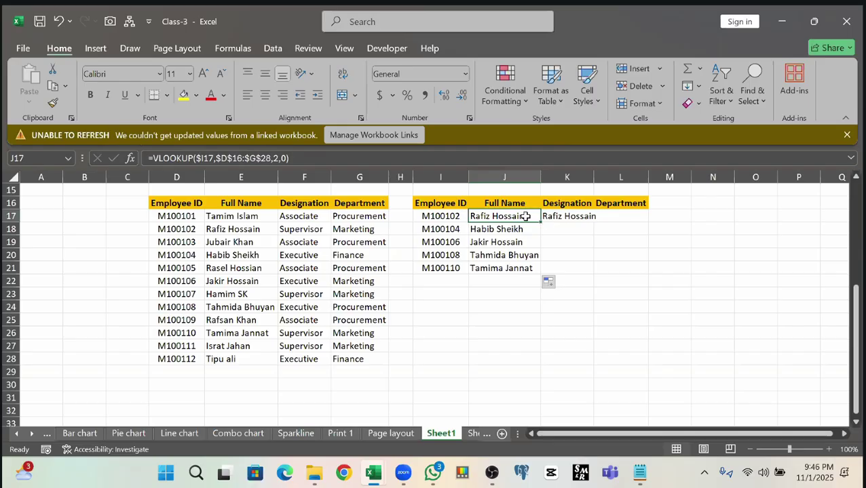
left_click_drag(524, 217, 526, 270)
- Fill J17's VLOOKUP formula across into K17 and L17, and inspect the copied formulas
left_click(523, 217)
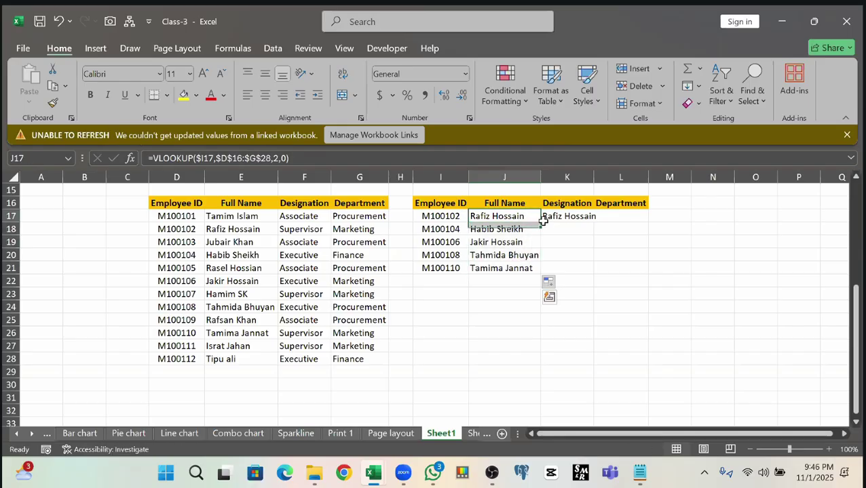
left_click_drag(542, 220, 614, 231)
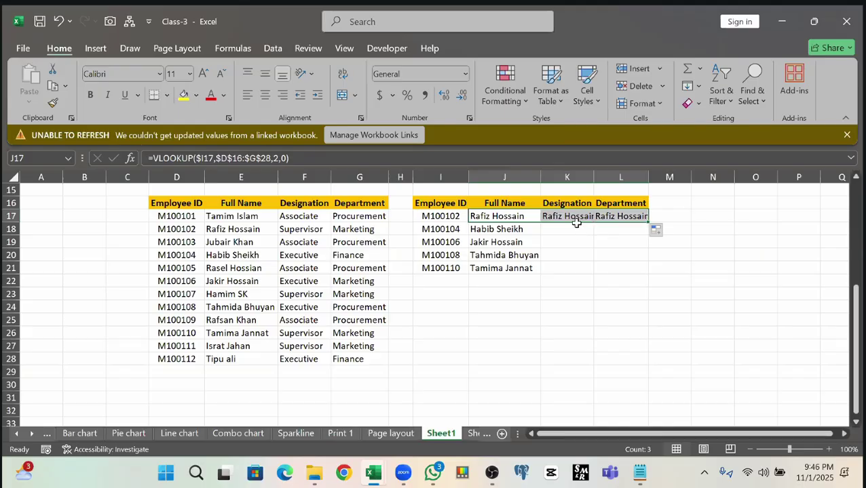
left_click(563, 216)
left_click(607, 217)
left_click(568, 215)
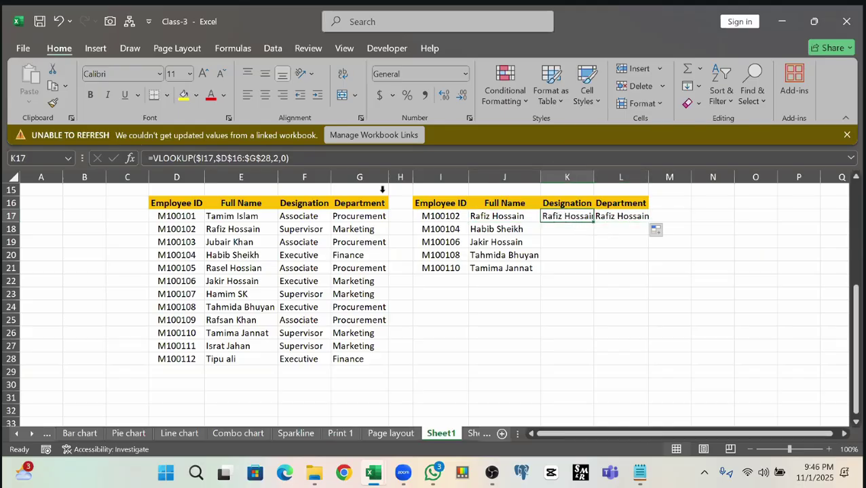
- Set the column index in K17's VLOOKUP to 3 so it returns the Designation
left_click_drag(211, 216, 275, 358)
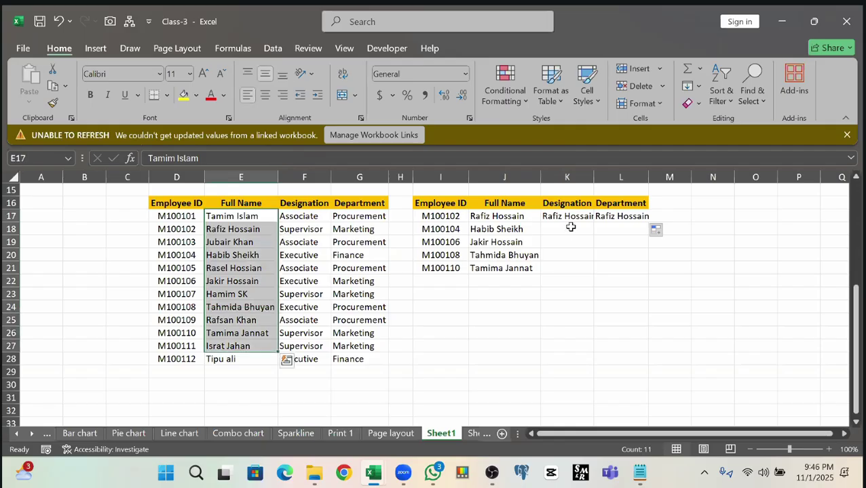
left_click(572, 216)
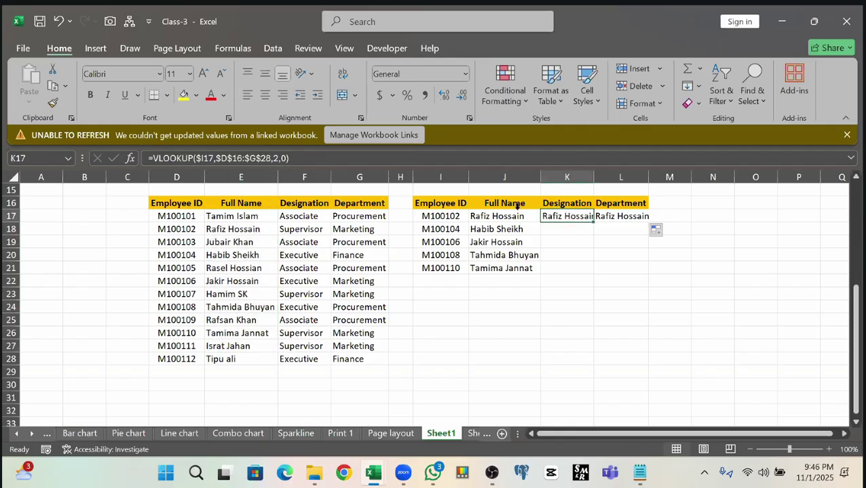
key("F2")
key("Left")
key("Left")
key("Left")
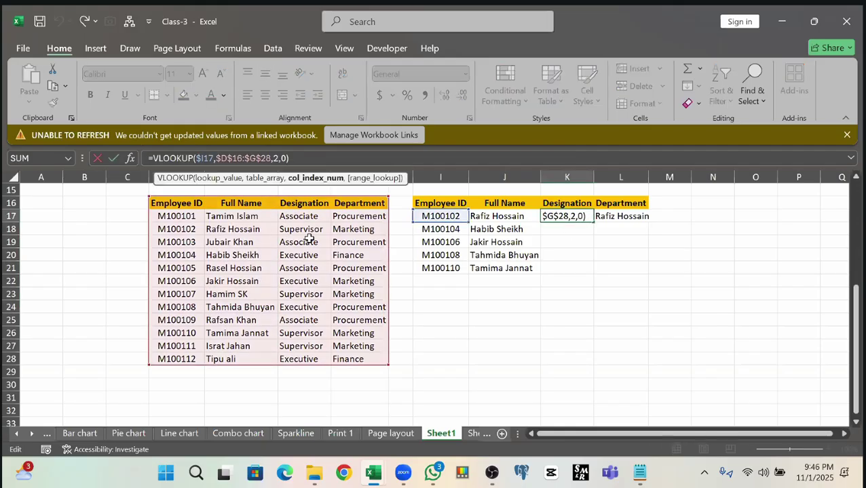
key("BackSpace")
type("3")
key("Return")
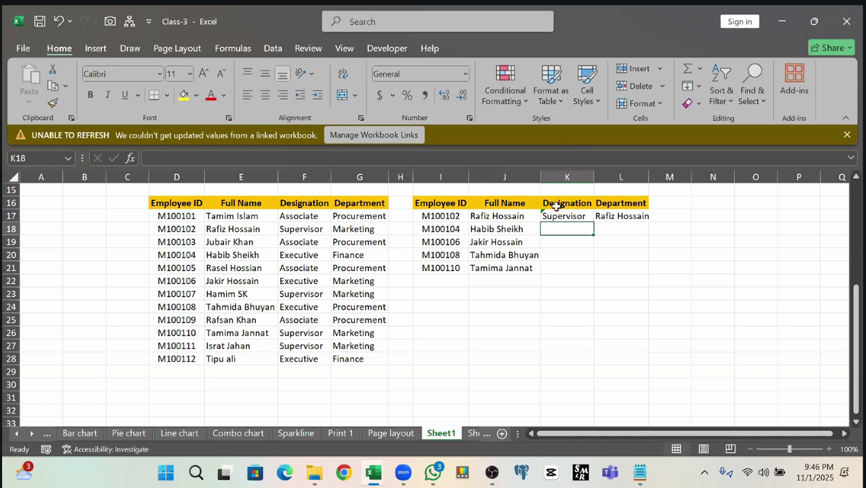
- Set the column index in L17's VLOOKUP to 4 so it returns the Department
key("Up")
key("Right")
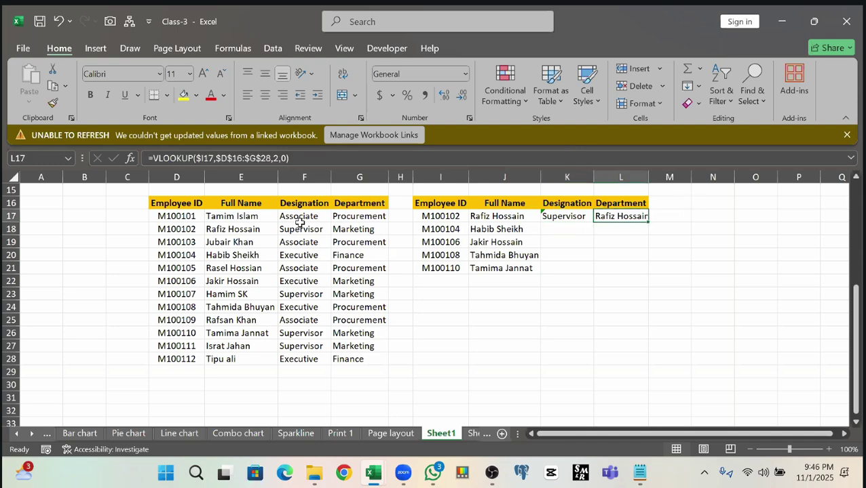
key("F2")
key("Left")
key("Left")
key("Left")
key("BackSpace")
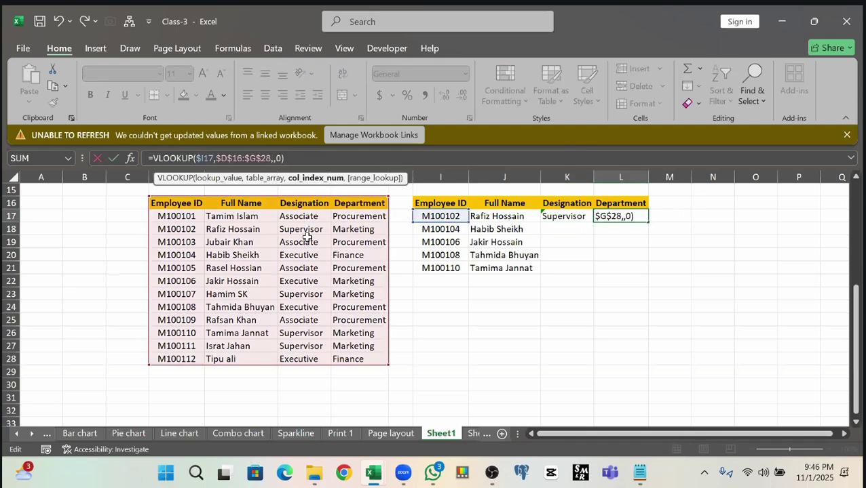
type("4")
key("Return")
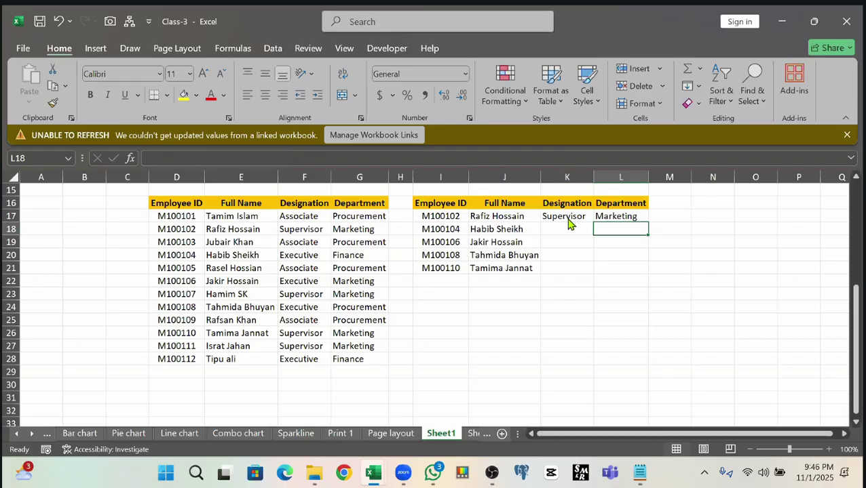
- Fill the Designation and Department formulas in K17:L17 down to row 21 and select the lookup results in J17:L21
left_click_drag(567, 219, 649, 273)
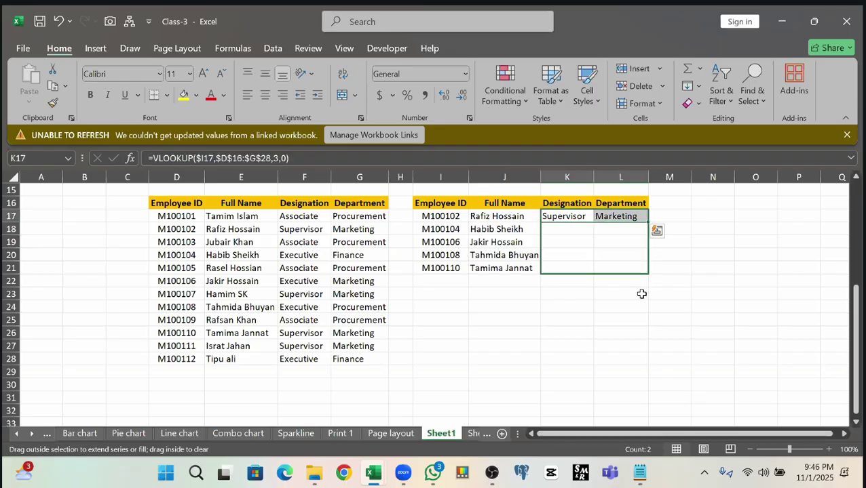
left_click_drag(501, 216, 624, 282)
left_click_drag(513, 219, 605, 266)
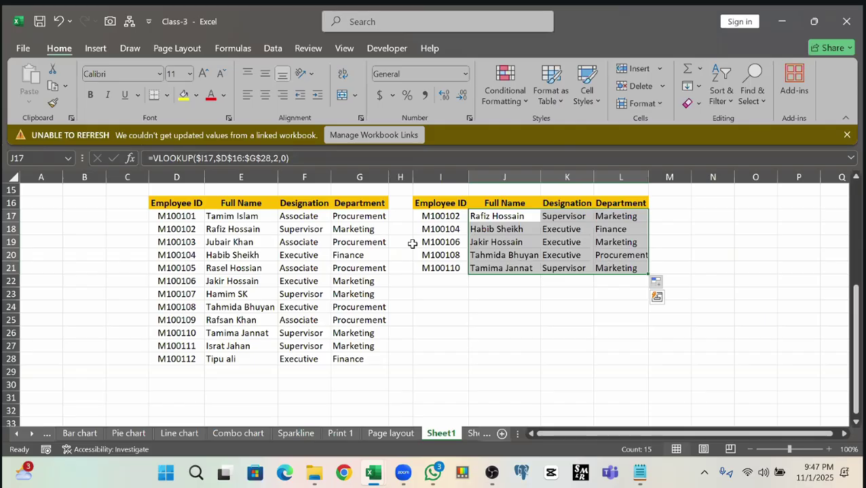
- Review the lookup results in J17:L21 alongside the quantity, price and Total formula in row 3
scroll(569, 307, "up", 5)
scroll(583, 346, "down", 2)
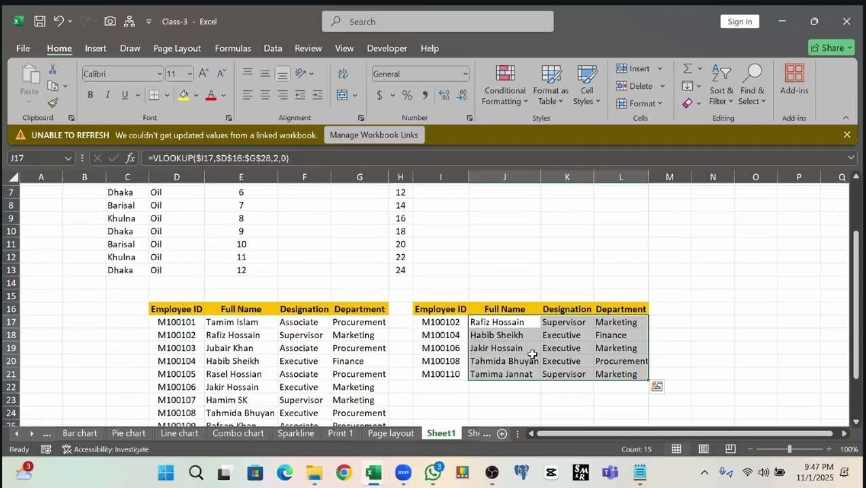
left_click_drag(478, 320, 621, 358)
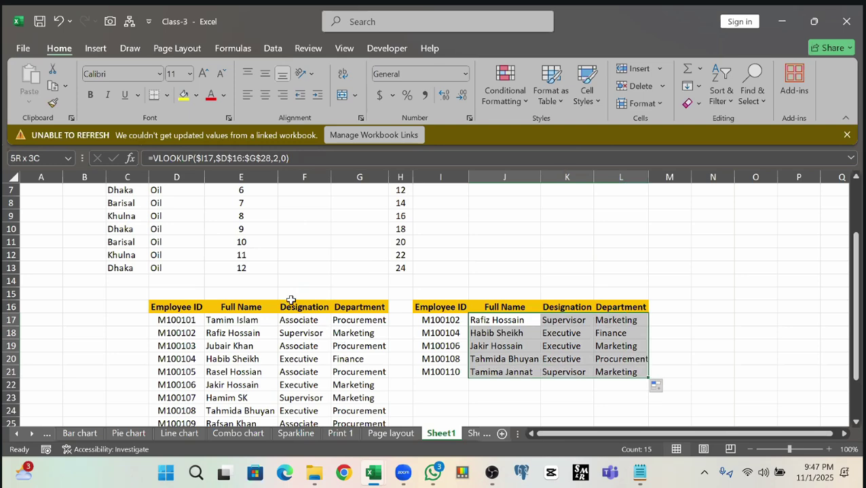
scroll(290, 300, "up", 2)
left_click_drag(237, 217, 285, 229)
left_click_drag(409, 291, 412, 349)
left_click(250, 214)
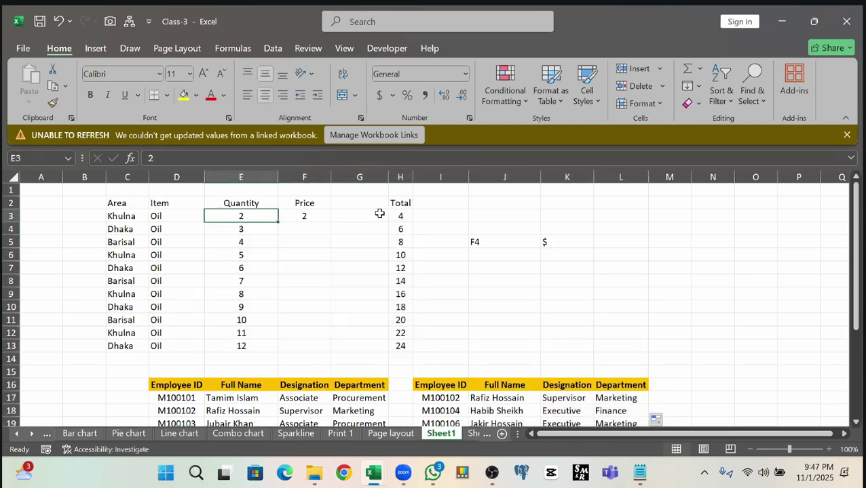
left_click_drag(299, 216, 384, 214)
left_click(396, 218)
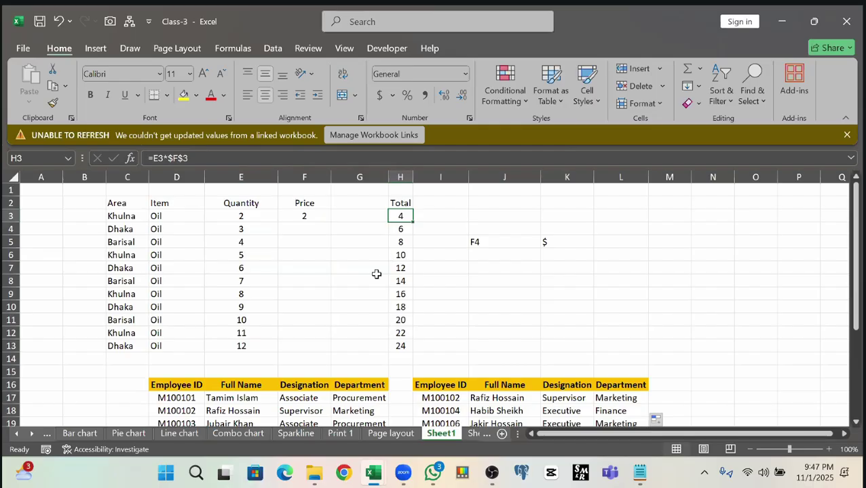
- Compare the Quantity, Price and Total block E3:H13 with the employee lookup table I17:L21
scroll(428, 346, "down", 1)
left_click_drag(441, 358, 620, 411)
scroll(369, 238, "up", 1)
left_click_drag(234, 216, 402, 346)
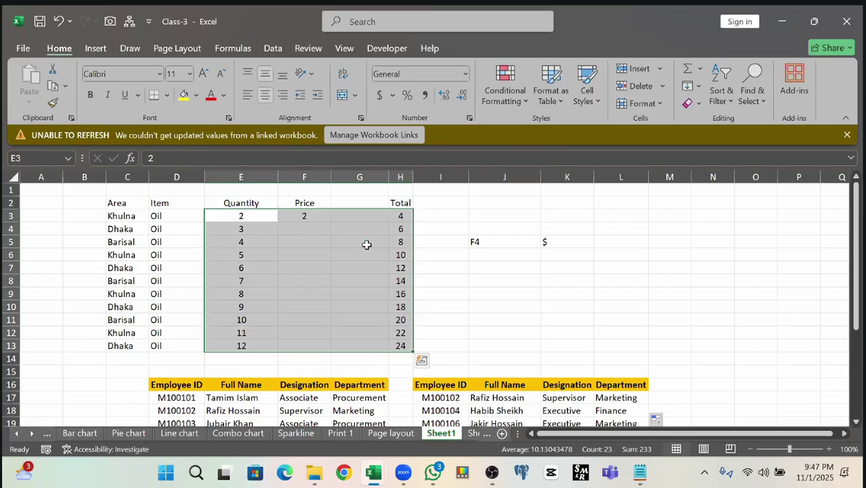
scroll(420, 316, "down", 1)
scroll(436, 325, "down", 1)
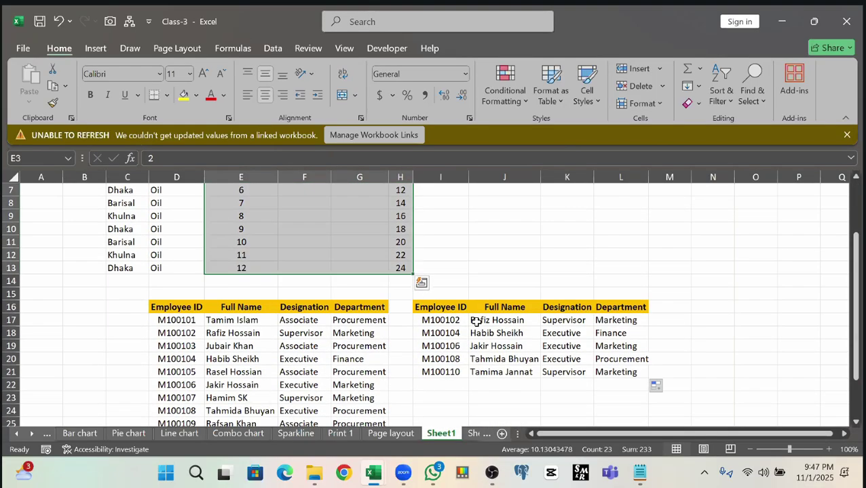
left_click_drag(442, 321, 620, 372)
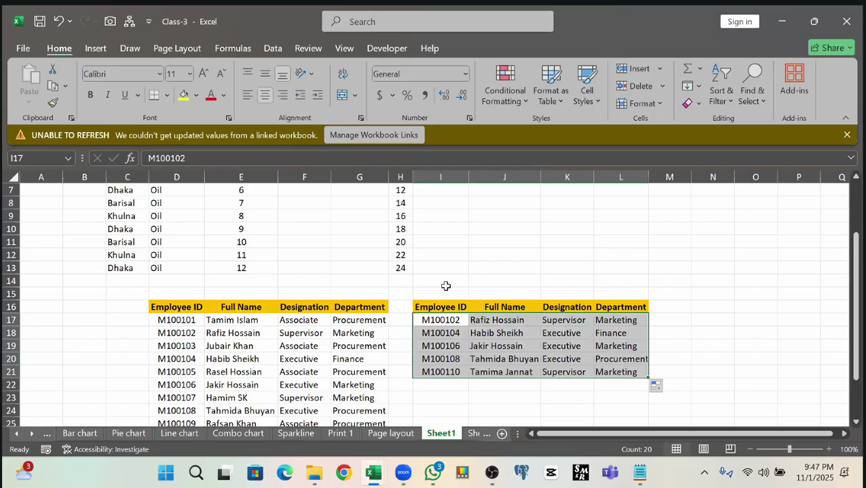
- Inspect the Price cell F3, the Area cell C3 and the Total formula in H3
scroll(446, 286, "up", 2)
left_click(298, 215)
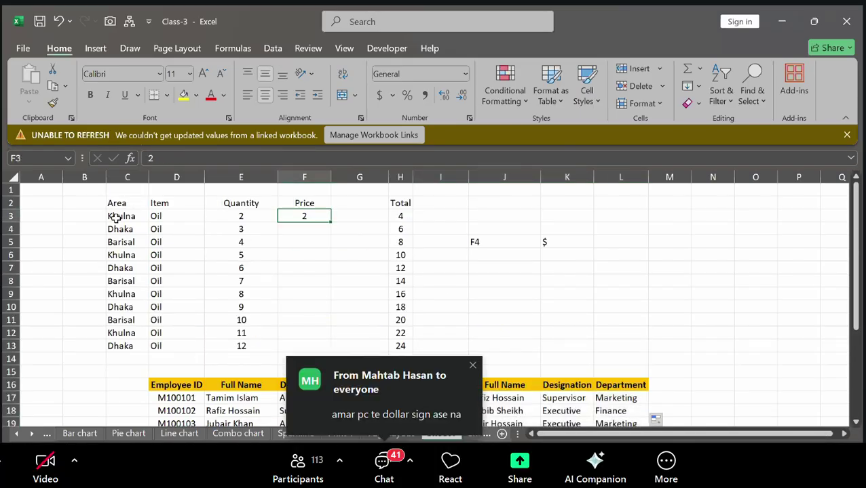
key("Left")
key("Left")
key("Left")
left_click(402, 214)
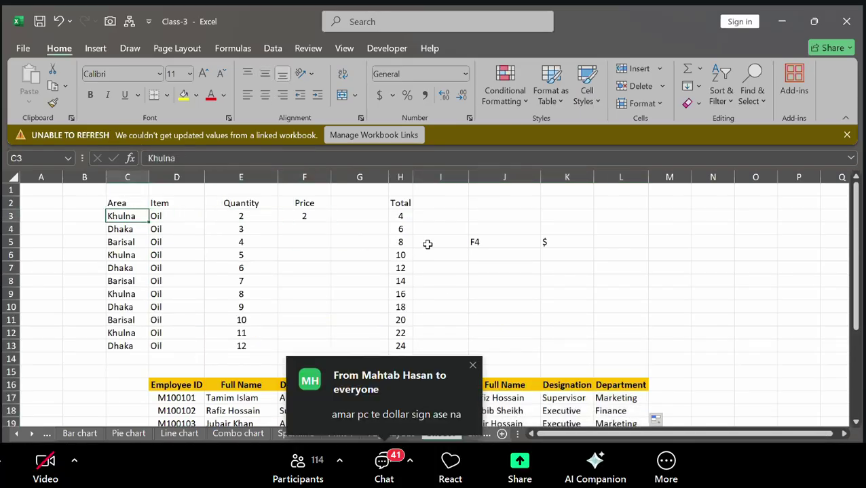
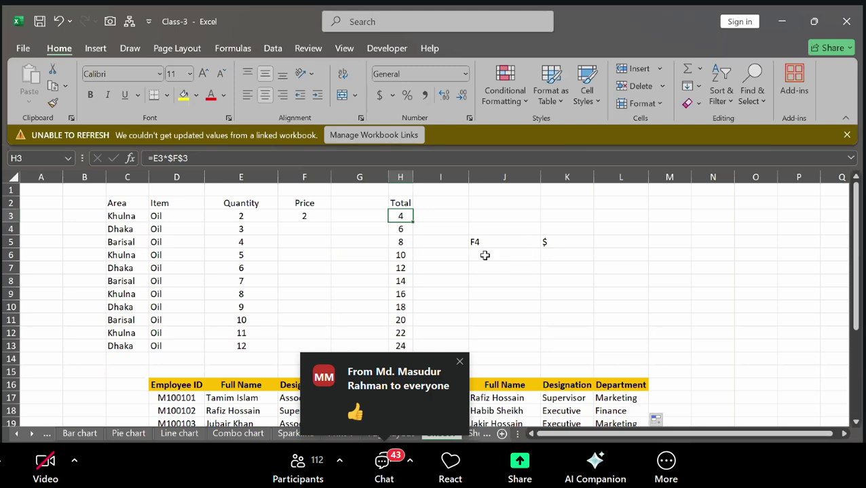
- Compare the VLOOKUP formulas in J17, K17 and L17 of the employee lookup table
scroll(479, 312, "down", 2)
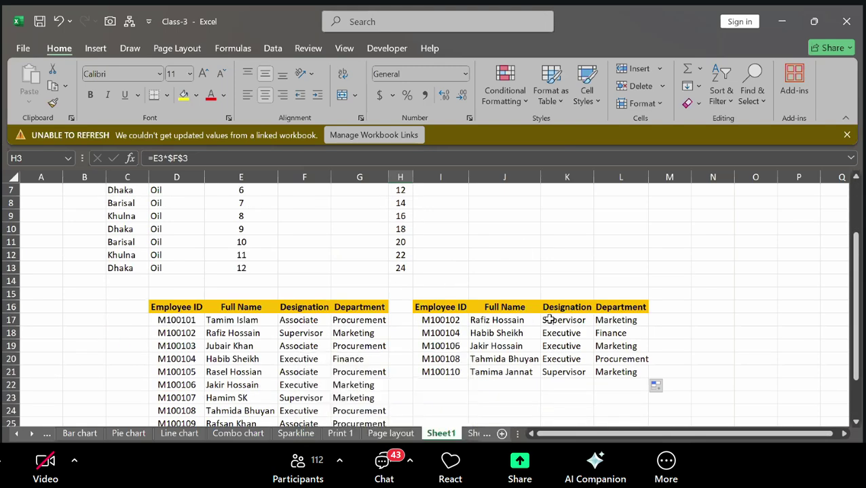
left_click(516, 321)
left_click(573, 320)
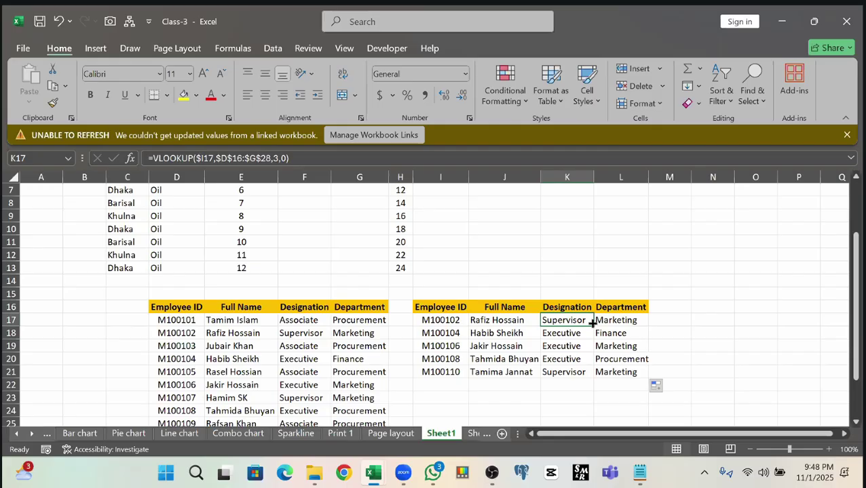
left_click(606, 317)
left_click(571, 317)
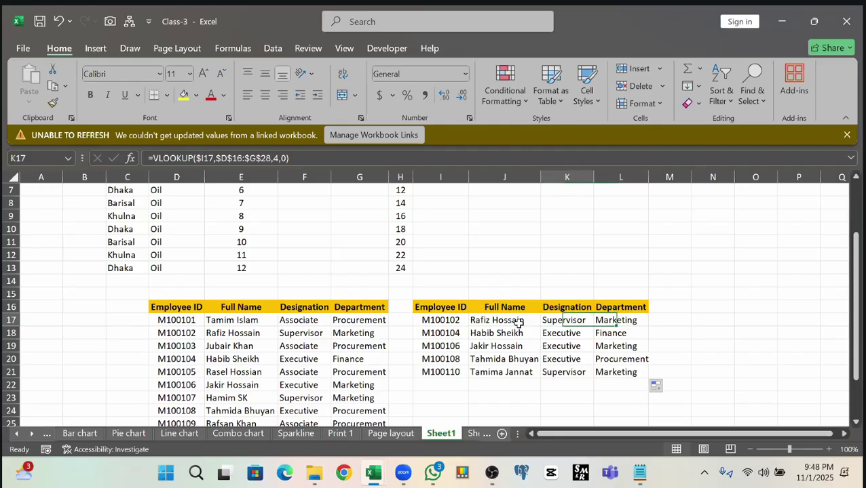
- Compare the Full Name lookup formula in J17 with the Designation lookup formula in K17
left_click(519, 326)
key("Right")
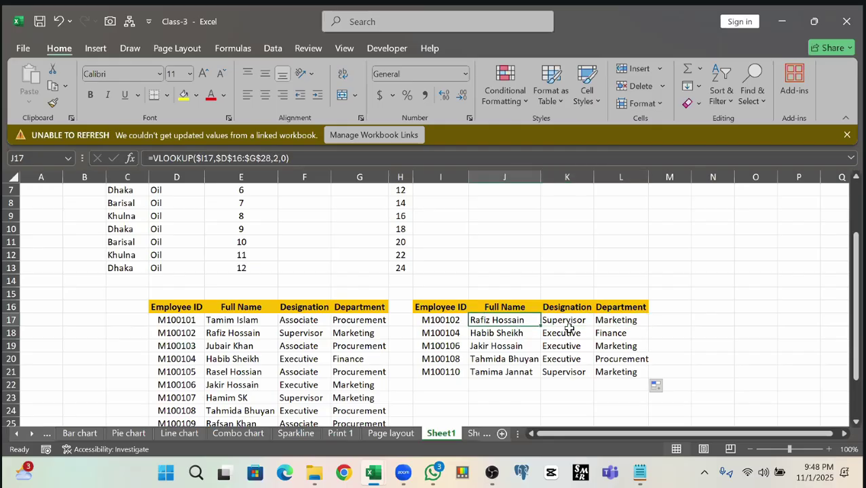
scroll(493, 332, "up", 2)
scroll(493, 333, "down", 1)
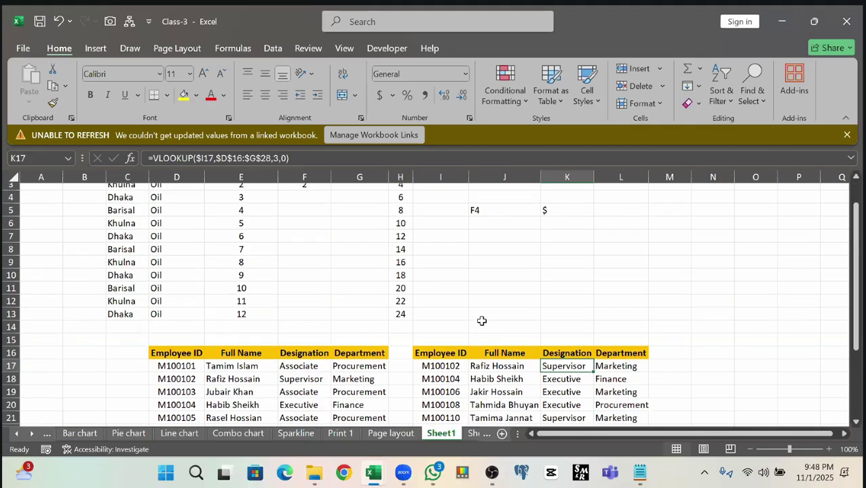
scroll(481, 320, "up", 1)
left_click(502, 399)
left_click(568, 398)
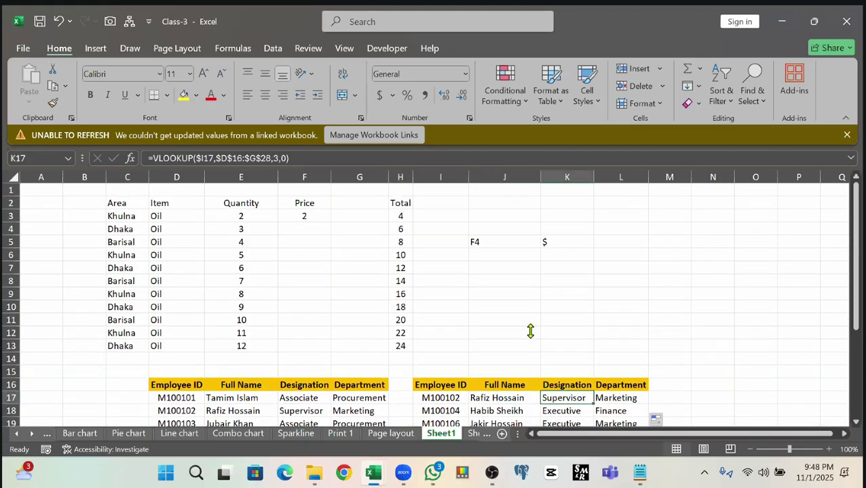
scroll(492, 320, "down", 2)
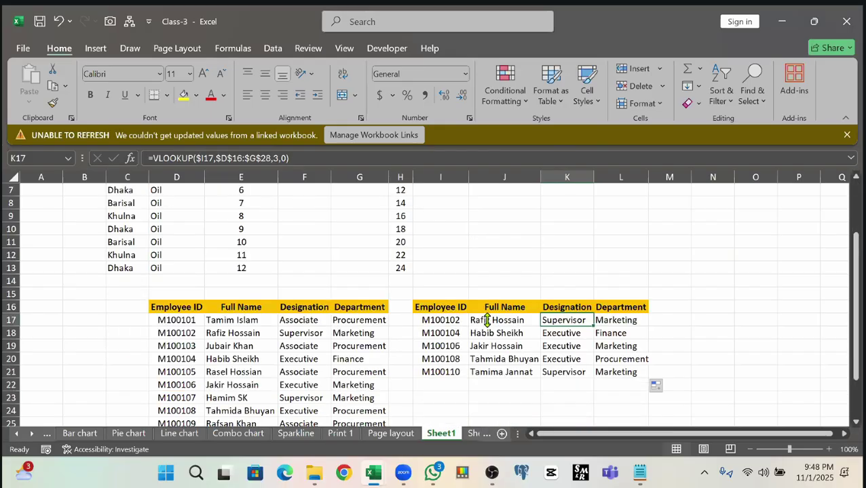
- Match the table range in J17's VLOOKUP with the employee source table D16:G28
left_click(503, 321)
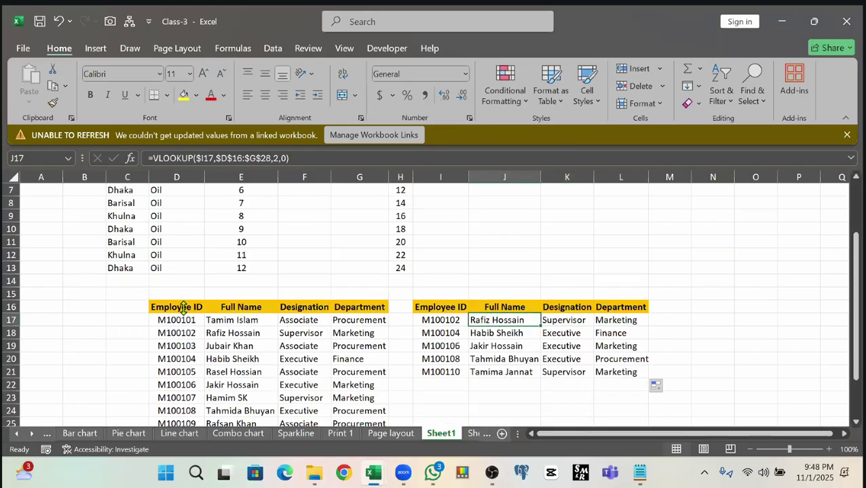
left_click_drag(182, 308, 358, 321)
left_click_drag(372, 442, 359, 410)
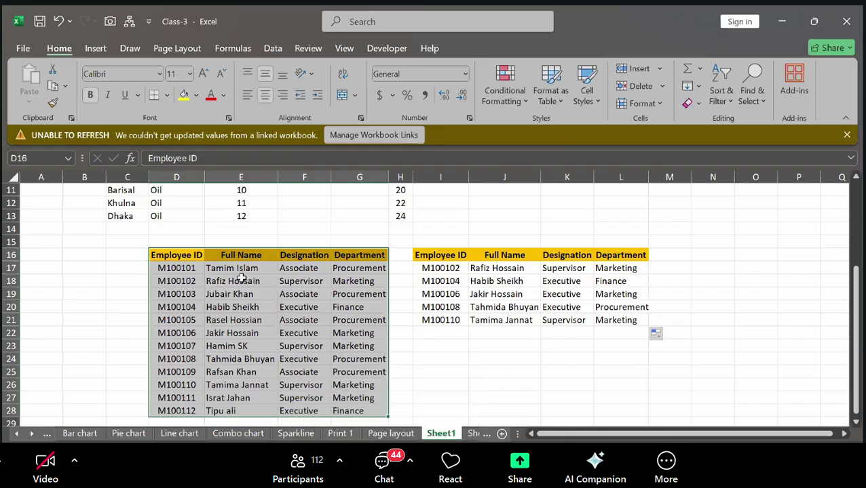
left_click_drag(154, 258, 379, 412)
left_click(514, 269)
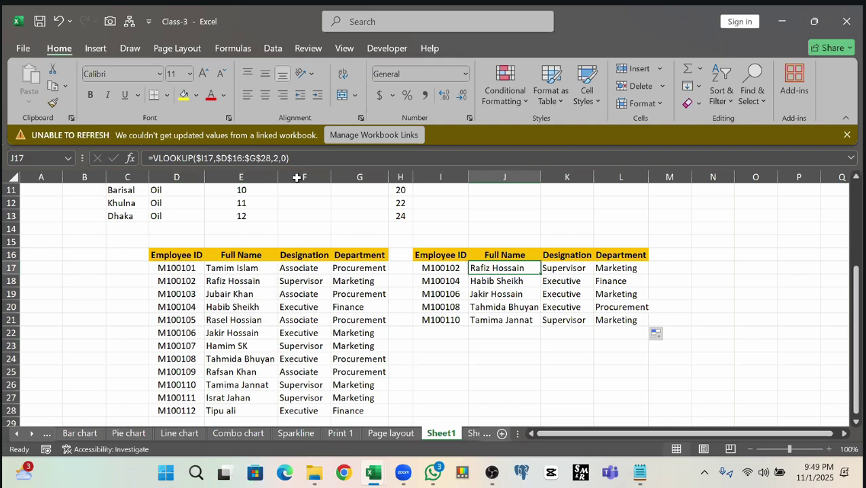
- Inspect the column index argument of the Full Name VLOOKUP in J17, leaving the formula as it is
double_click(276, 159)
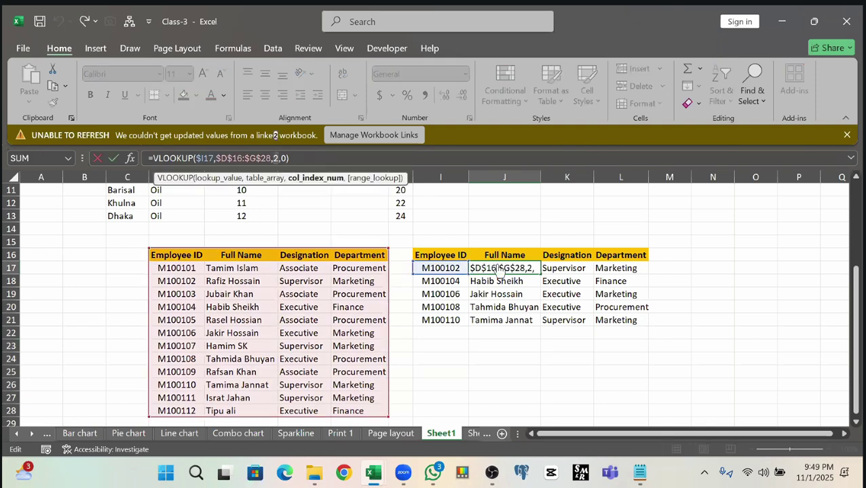
left_click(569, 268)
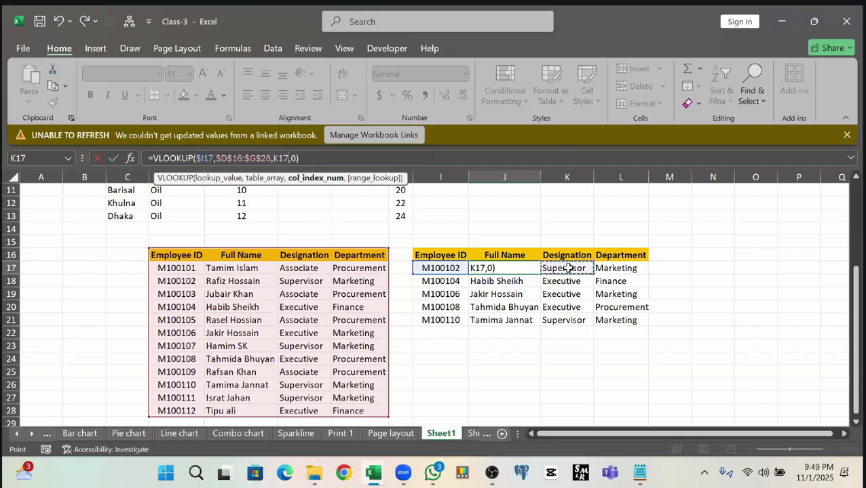
key("Escape")
- Compare the column index arguments in K17 and L17 with the Designation and Department columns of the source table
left_click(564, 267)
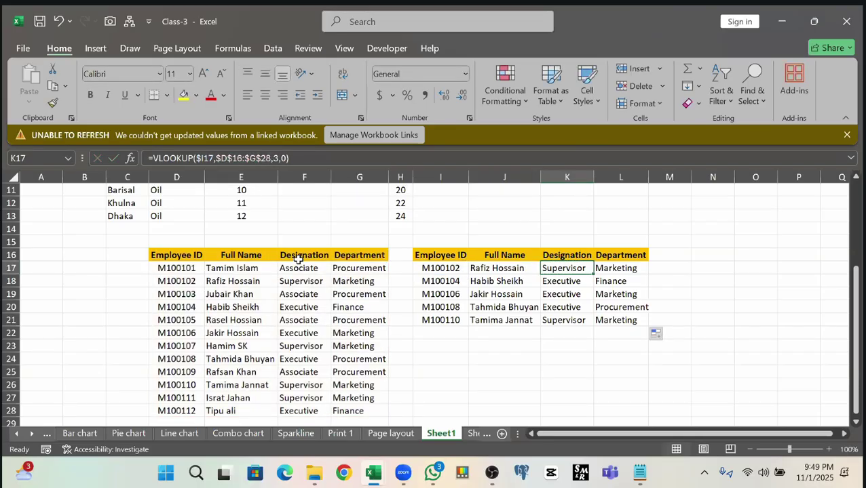
key("F2")
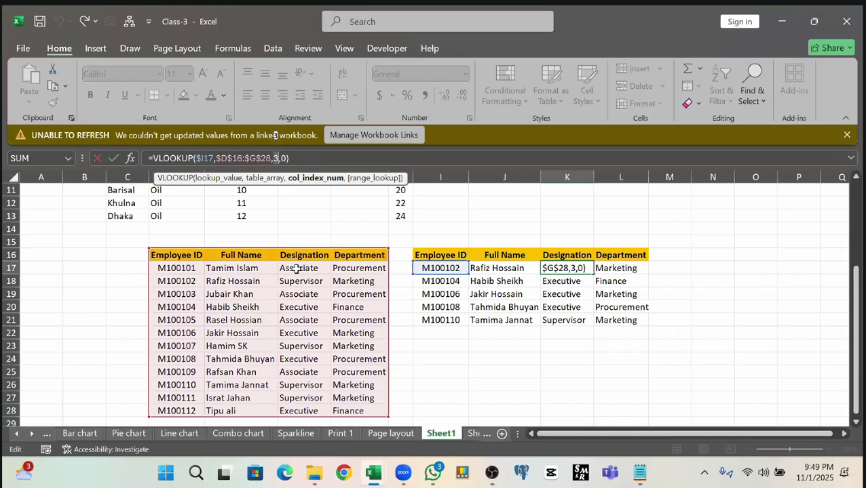
left_click(296, 269)
key("Escape")
left_click_drag(296, 268, 298, 398)
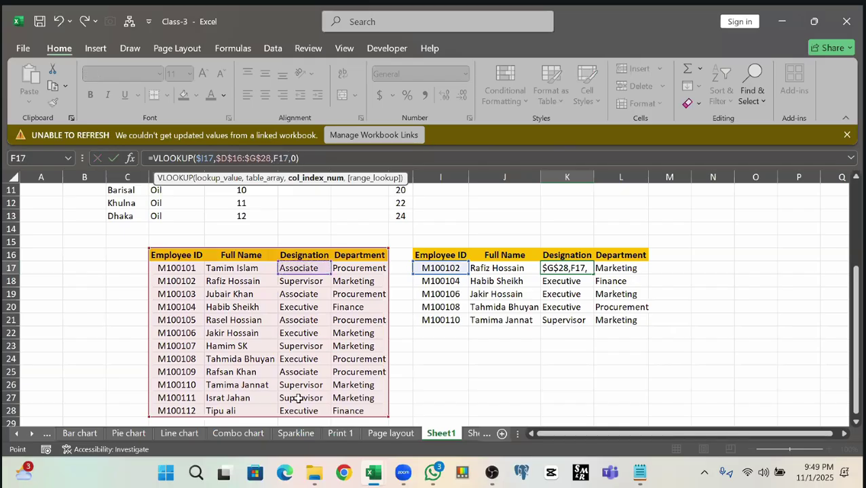
left_click_drag(373, 268, 378, 407)
left_click(618, 268)
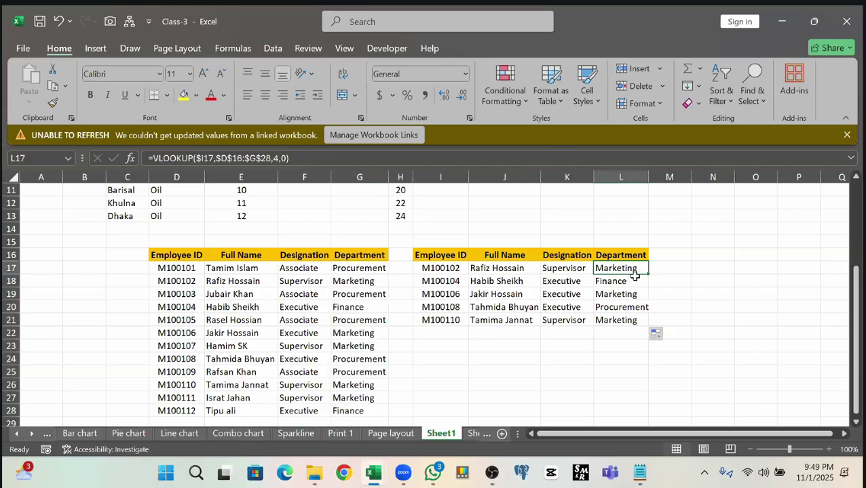
key("Left")
key("Left")
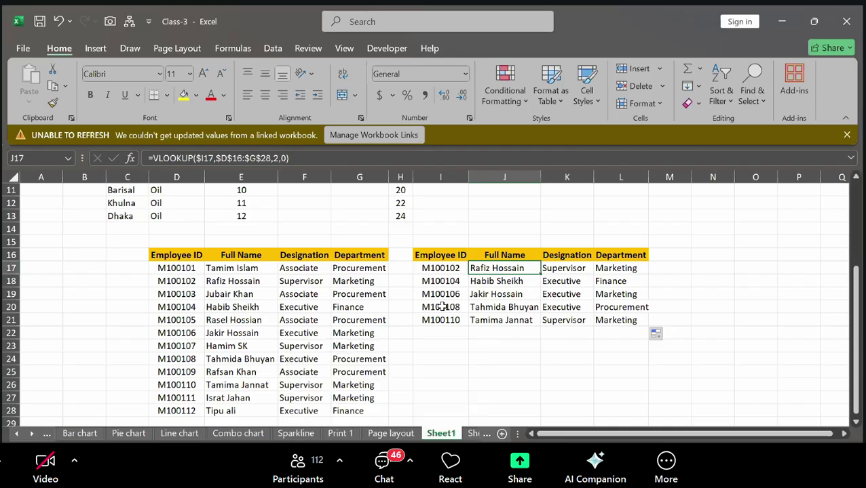
- Review the Total block and the employee lookup results in I17:L21
scroll(442, 308, "up", 4)
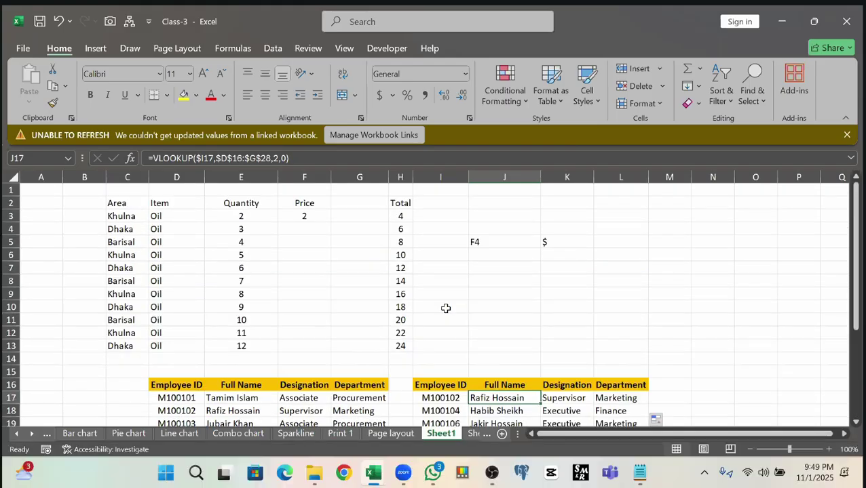
scroll(446, 309, "down", 1)
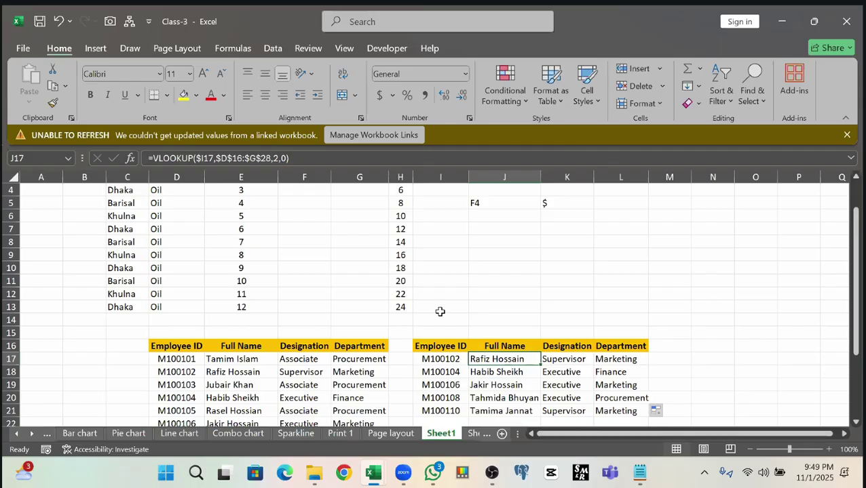
left_click(423, 357)
scroll(448, 315, "down", 1)
left_click_drag(597, 353, 613, 372)
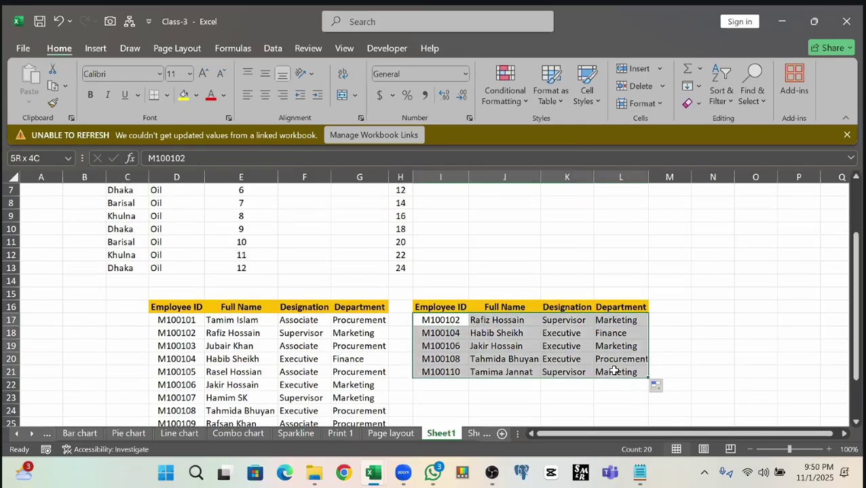
left_click_drag(429, 321, 615, 382)
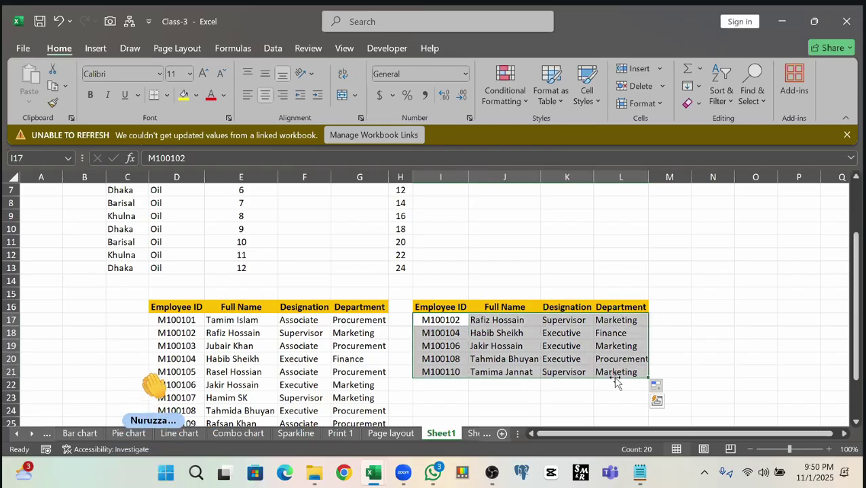
- Examine the lookup value and table array arguments of the VLOOKUP formula in J17
left_click(486, 323)
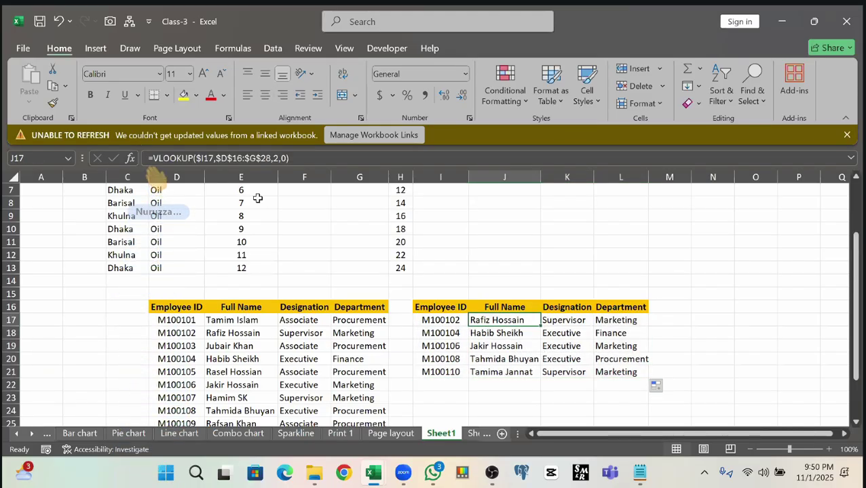
key("F2")
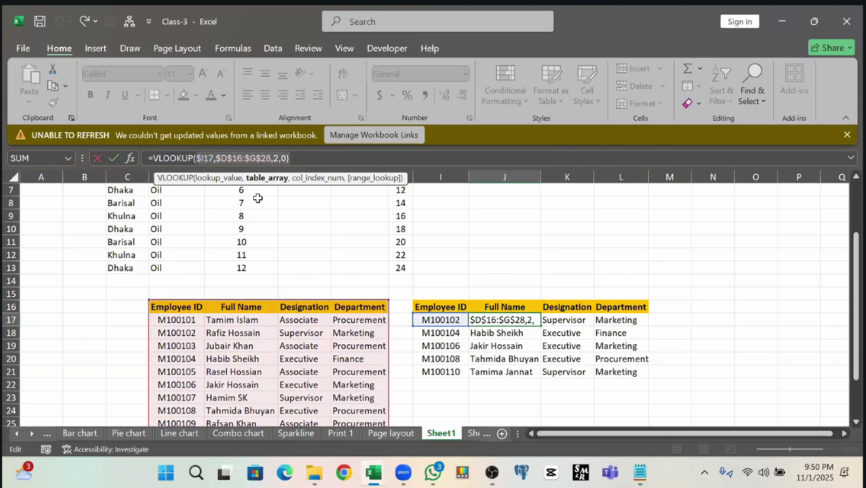
key("End")
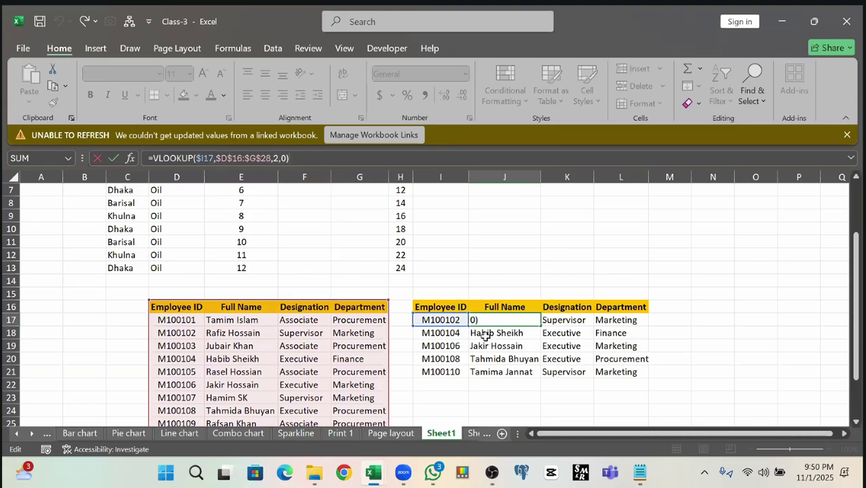
key("Escape")
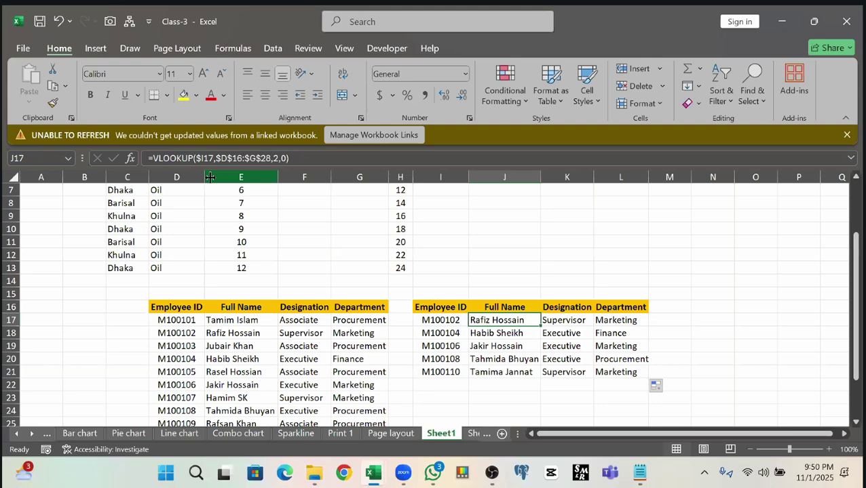
key("F2")
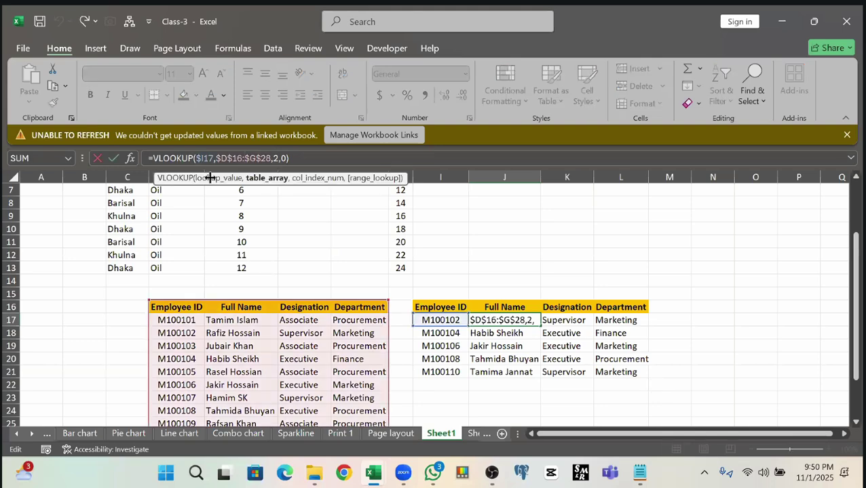
key("Escape")
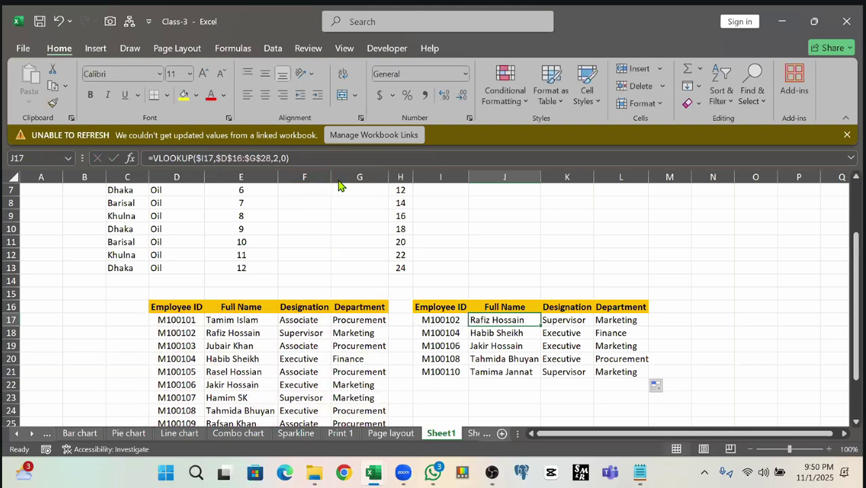
- Replace the Total formula in H3 with the relative formula =E3*F3
scroll(401, 215, "up", 2)
left_click(401, 216)
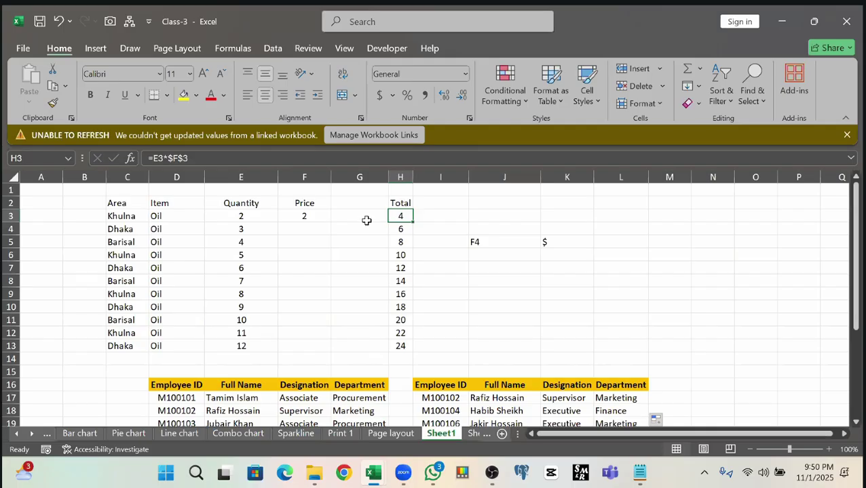
key("Delete")
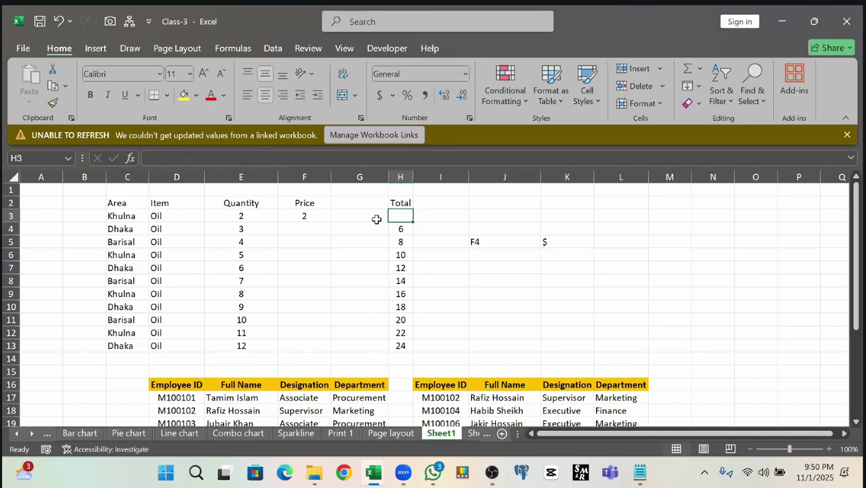
type("=")
left_click(242, 216)
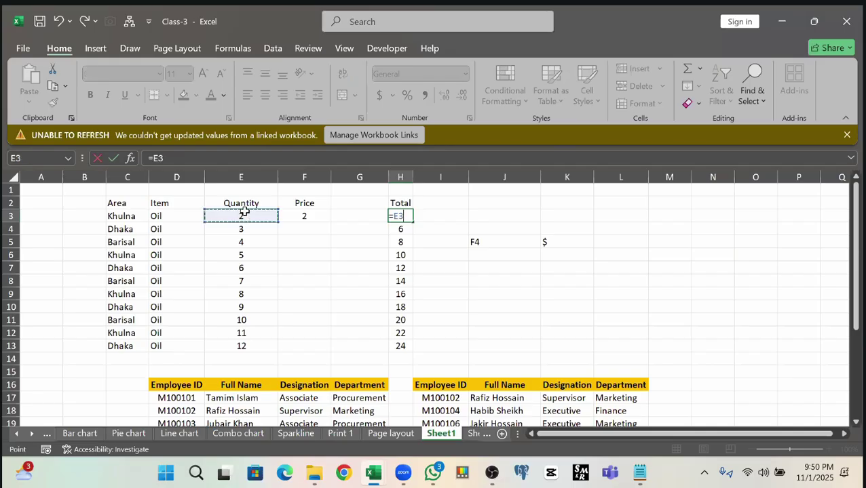
type("*")
left_click(309, 213)
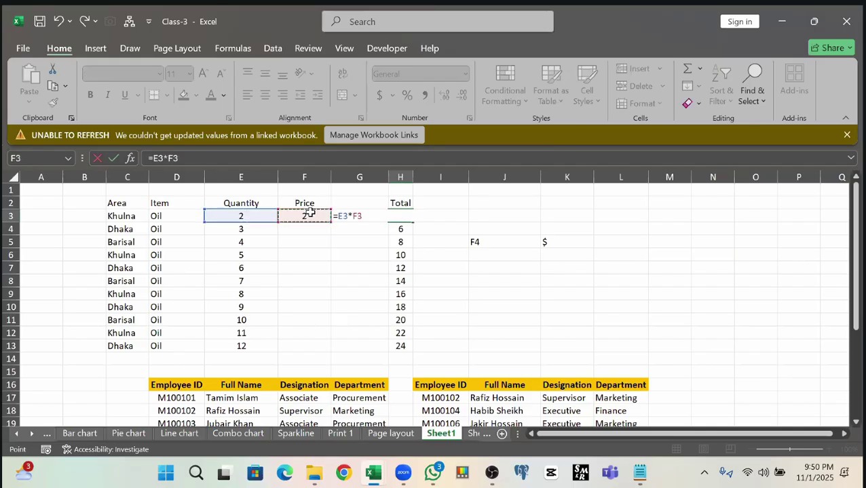
key("F4")
key("Return")
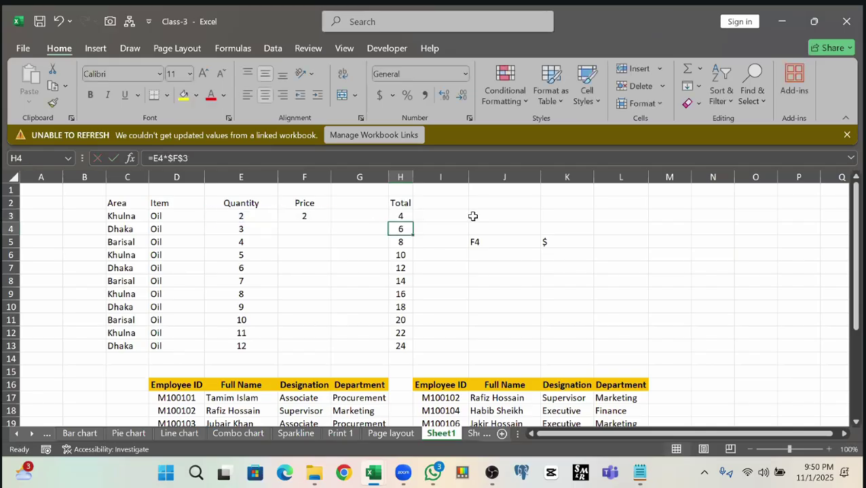
- Try filling the relative Total formula from H3 down through H13, and undo the fill
key("Up")
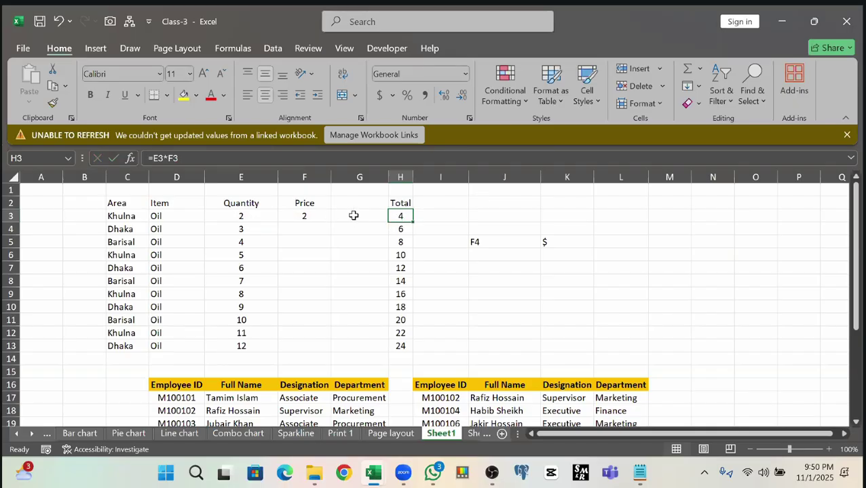
left_click_drag(241, 215, 360, 216)
left_click_drag(412, 222, 495, 309)
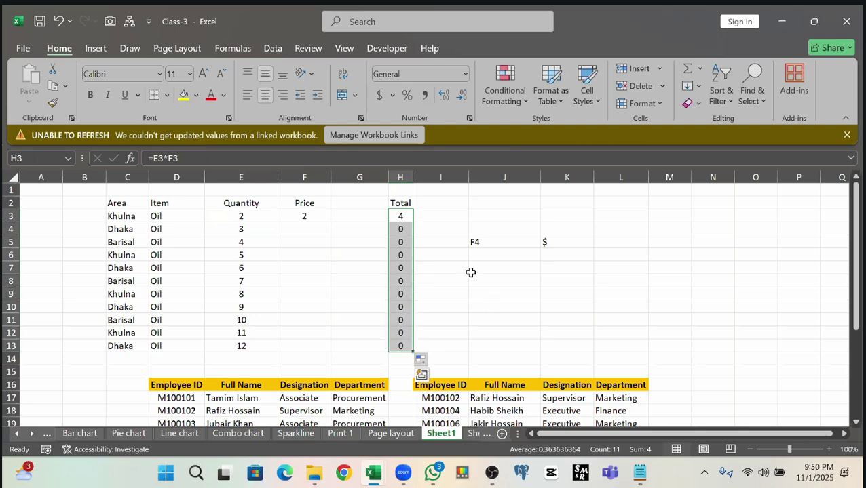
key("ctrl+z")
scroll(479, 293, "down", 2)
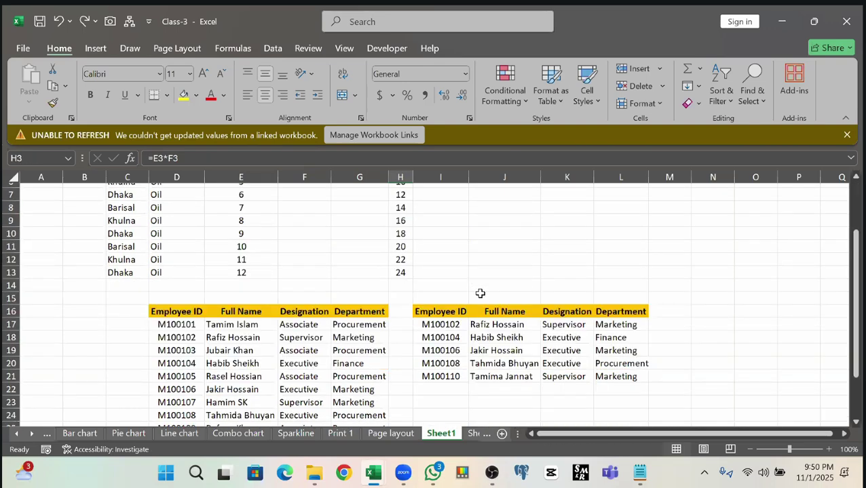
scroll(479, 293, "down", 1)
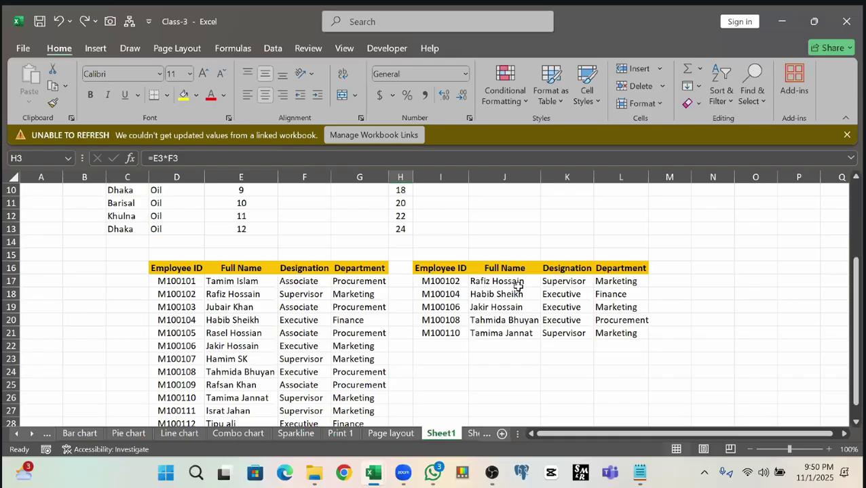
left_click(510, 282)
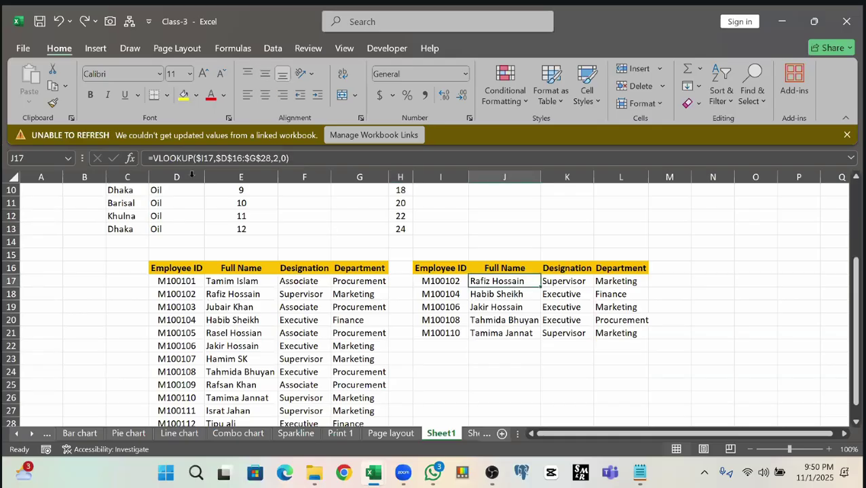
left_click(191, 167)
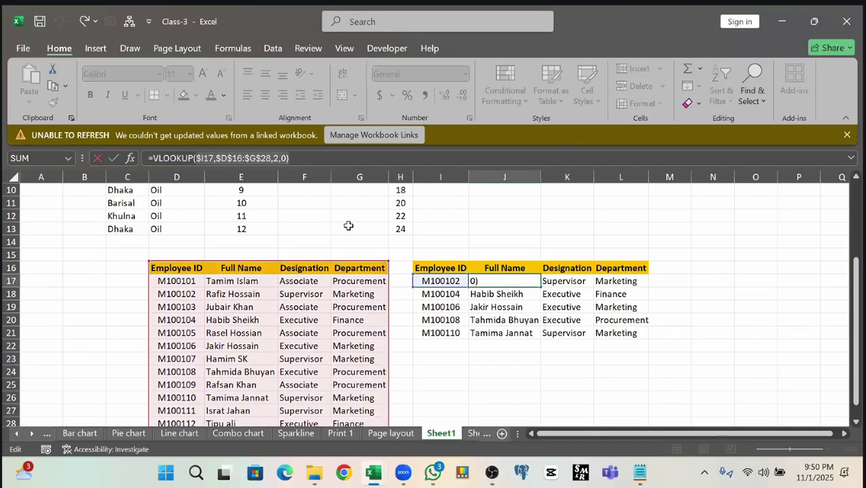
key("BackSpace")
key("BackSpace")
key("BackSpace")
key("BackSpace")
key("BackSpace")
key("BackSpace")
key("BackSpace")
key("BackSpace")
key("BackSpace")
key("BackSpace")
key("BackSpace")
key("BackSpace")
key("BackSpace")
key("BackSpace")
key("BackSpace")
key("BackSpace")
key("BackSpace")
key("BackSpace")
key("BackSpace")
key("BackSpace")
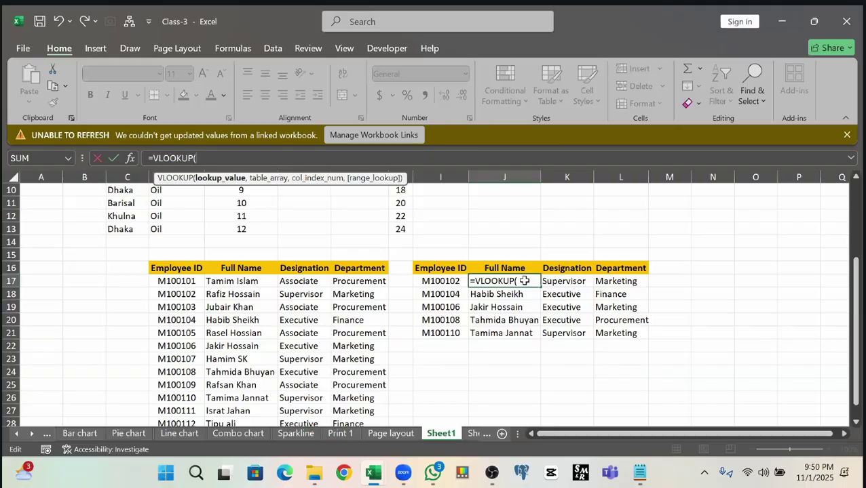
key("Escape")
- Clear the lookup results in J17:L21 and start a VLOOKUP in J17 with I17 as the lookup value
key("ctrl+z")
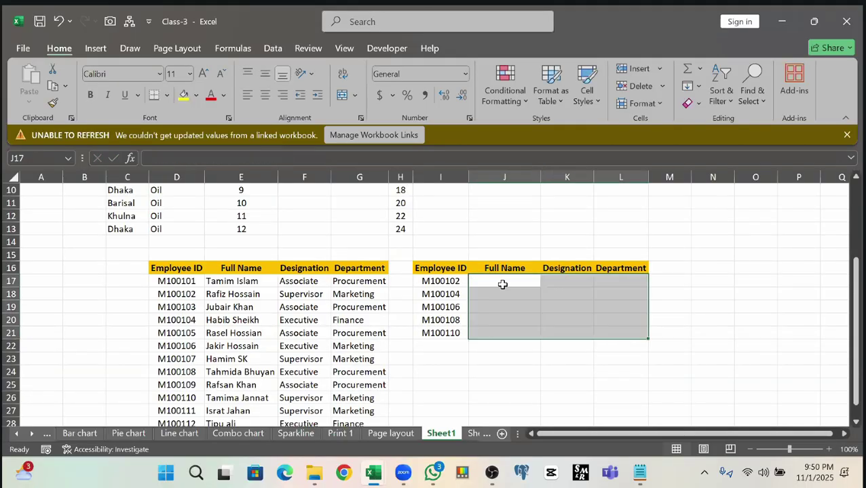
key("shift+BackSpace")
type("=")
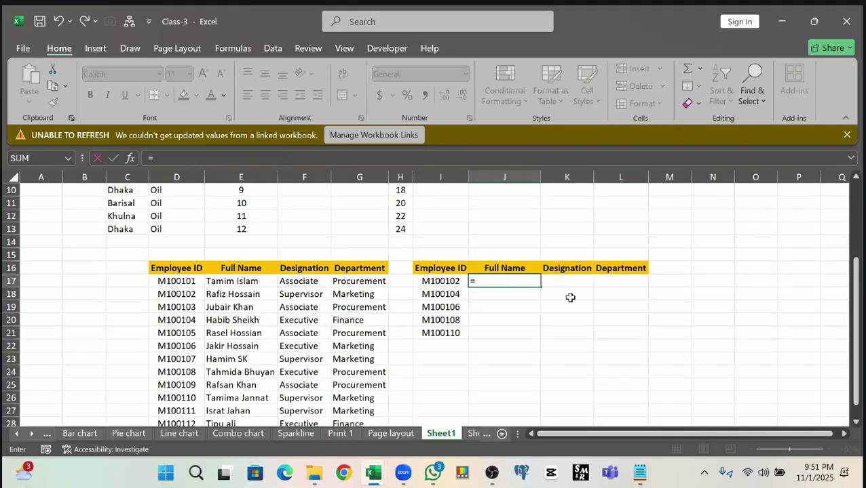
type("vl")
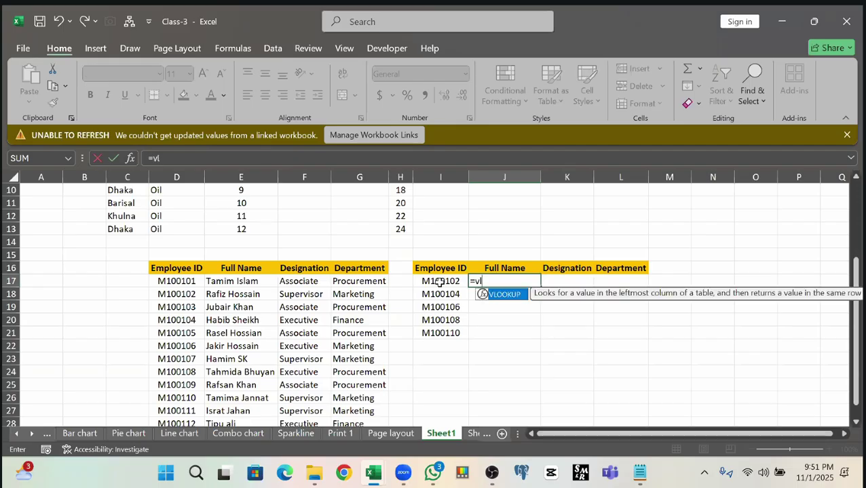
key("Tab")
left_click(430, 284)
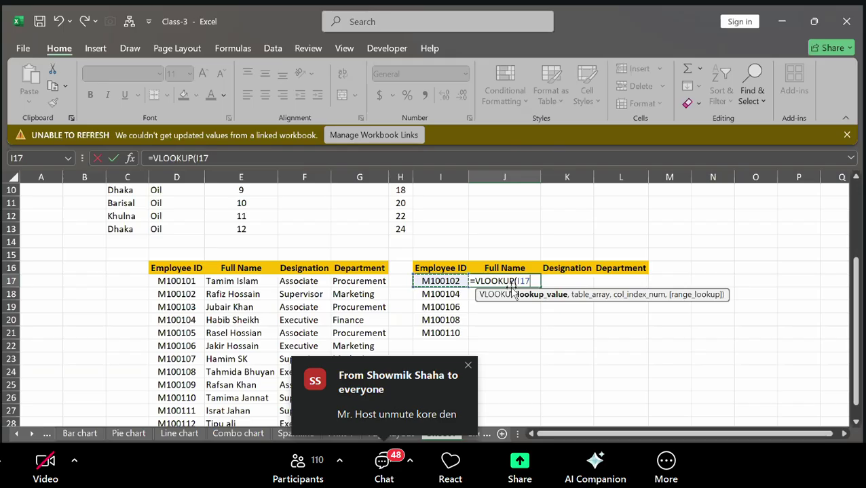
type(",")
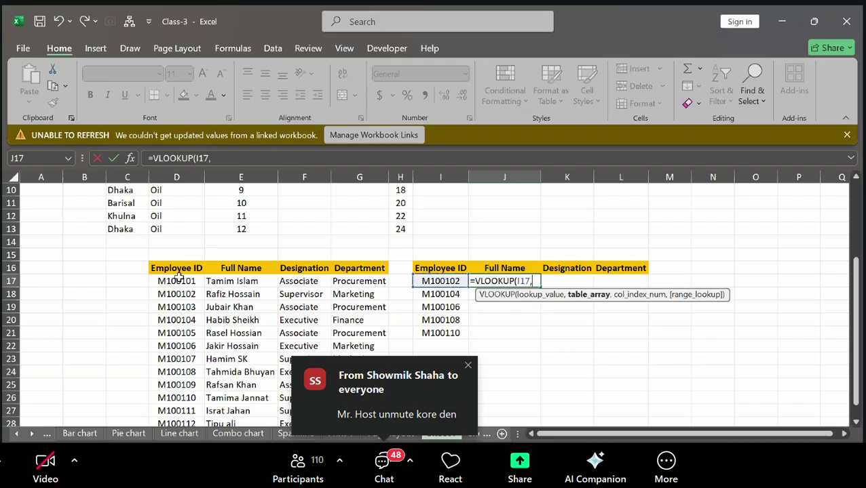
- Complete the J17 VLOOKUP with table array D16:G28, column index 2 and match type 0, and enter the formula
left_click_drag(166, 270, 380, 401)
scroll(290, 320, "up", 4)
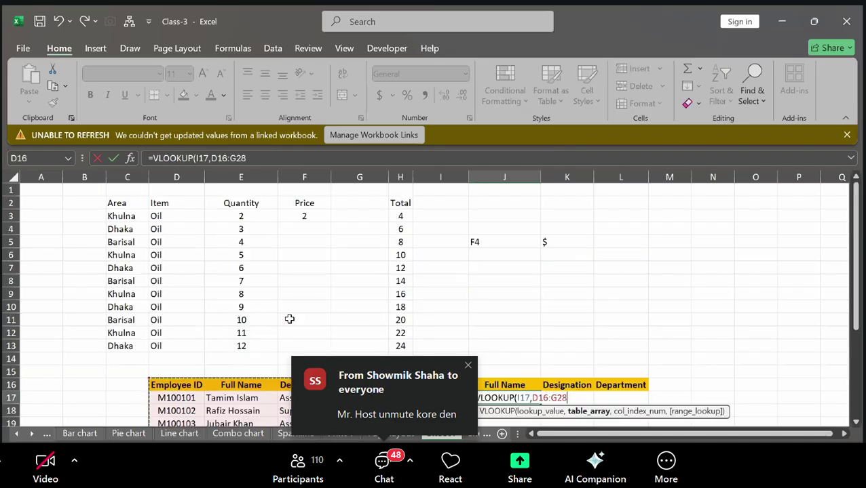
scroll(290, 320, "down", 4)
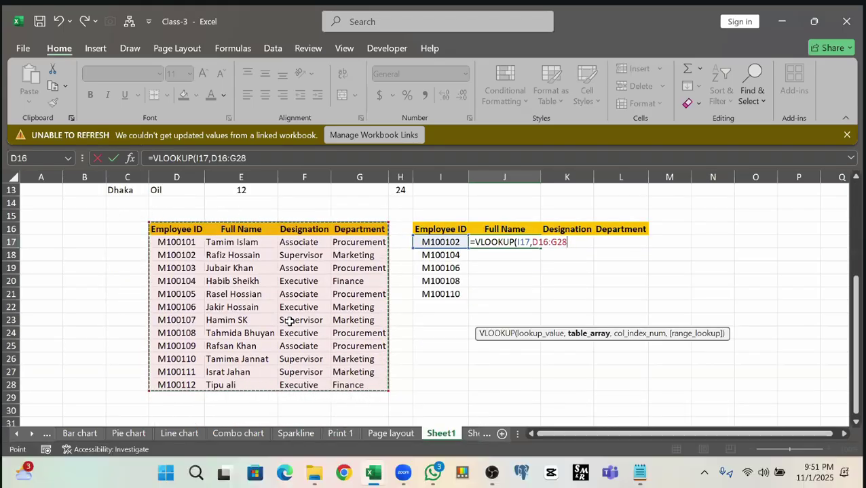
type(",")
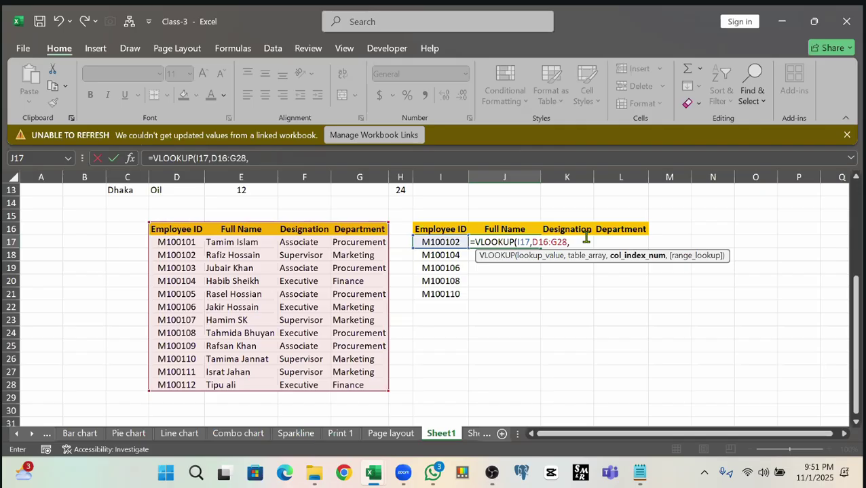
type("2")
type(",")
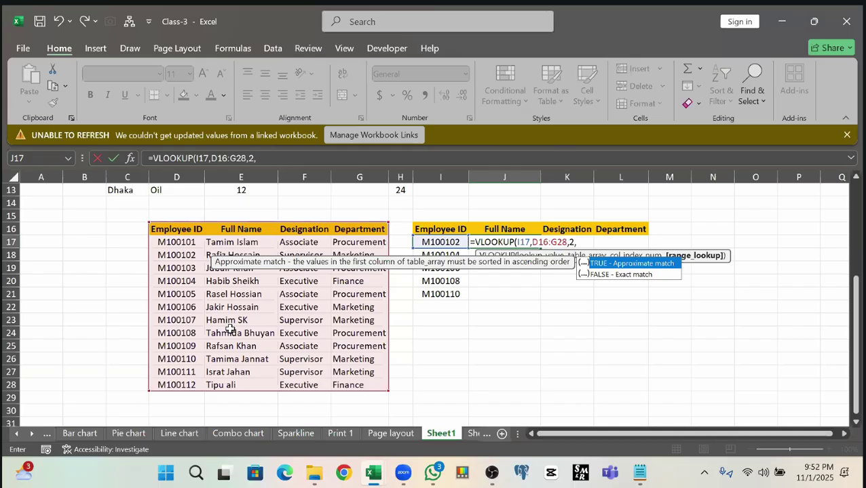
type("0")
type(")")
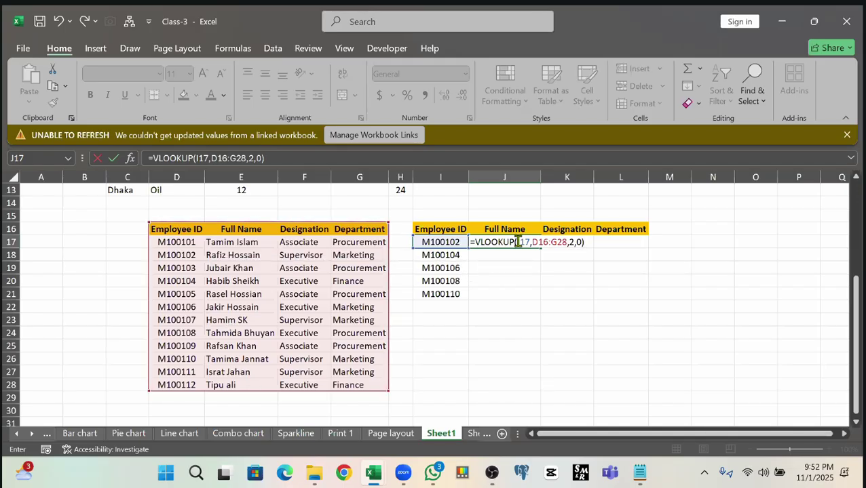
left_click_drag(518, 242, 581, 244)
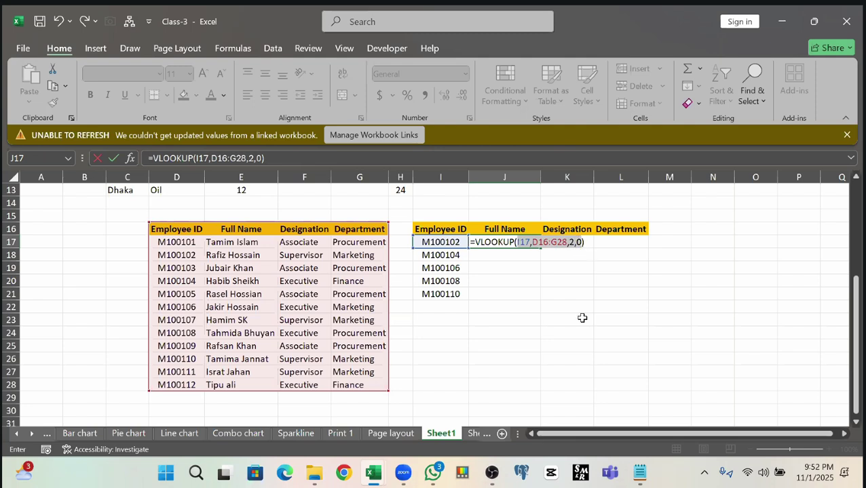
key("F2")
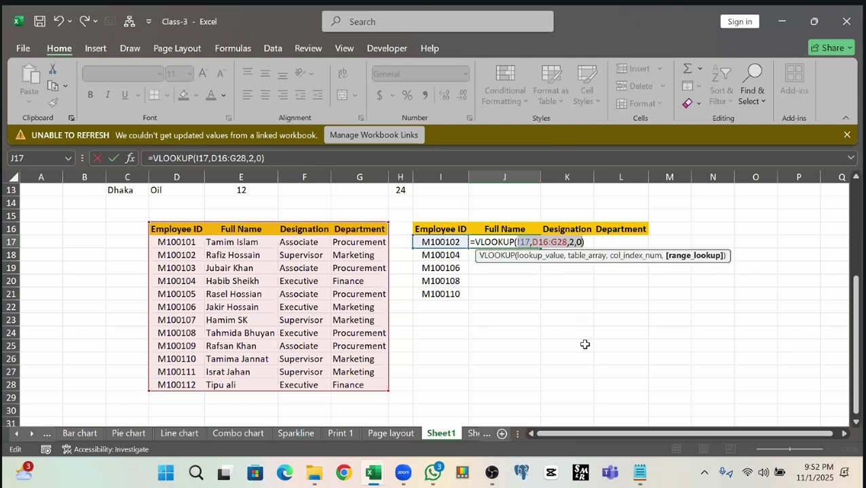
key("ctrl+Return")
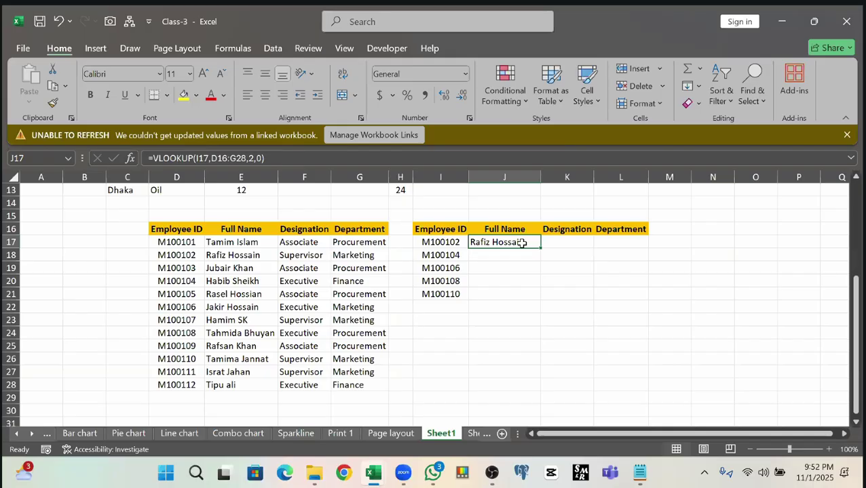
- Fill the J17 VLOOKUP down through J21, and replace the employee ID in I21 with a copy of D17
left_click_drag(540, 248, 540, 299)
left_click(495, 280)
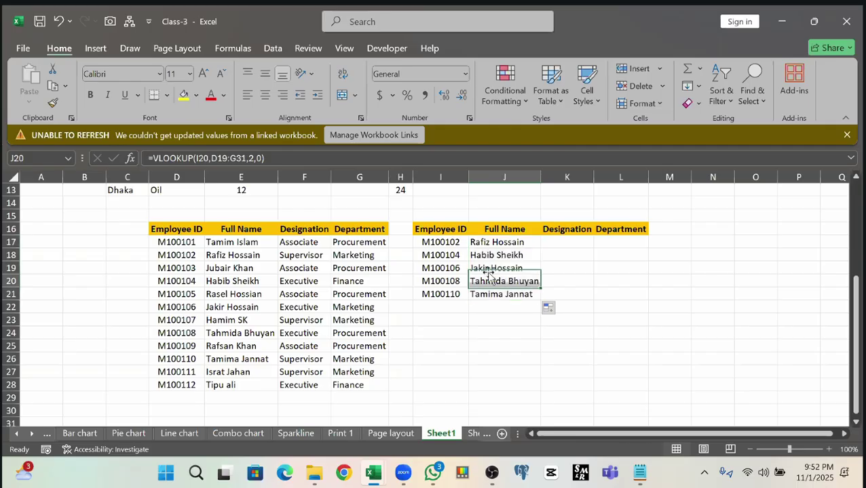
left_click(176, 242)
key("ctrl+c")
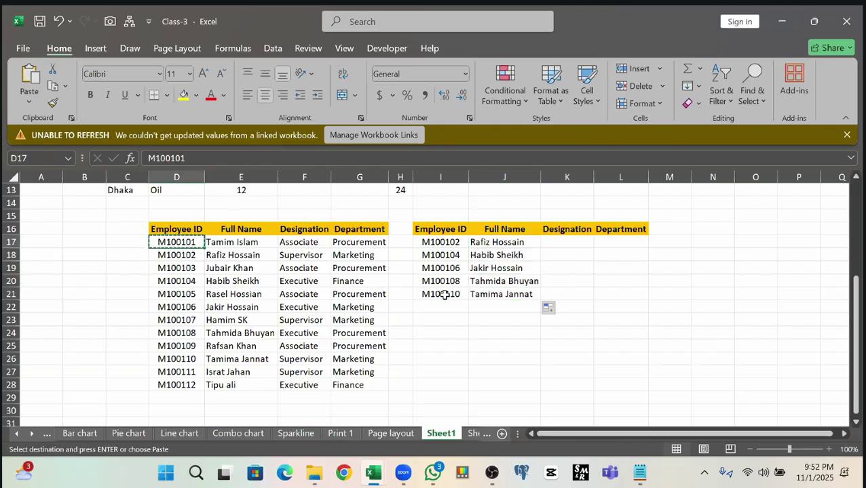
left_click(445, 294)
key("ctrl+v")
left_click(580, 278)
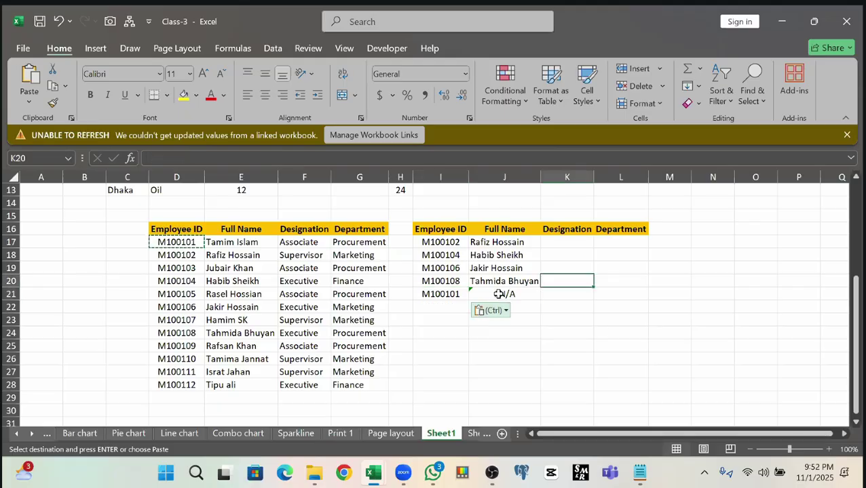
- Examine the lookup value and table array ranges that the filled VLOOKUP in J21 refers to
left_click(514, 296)
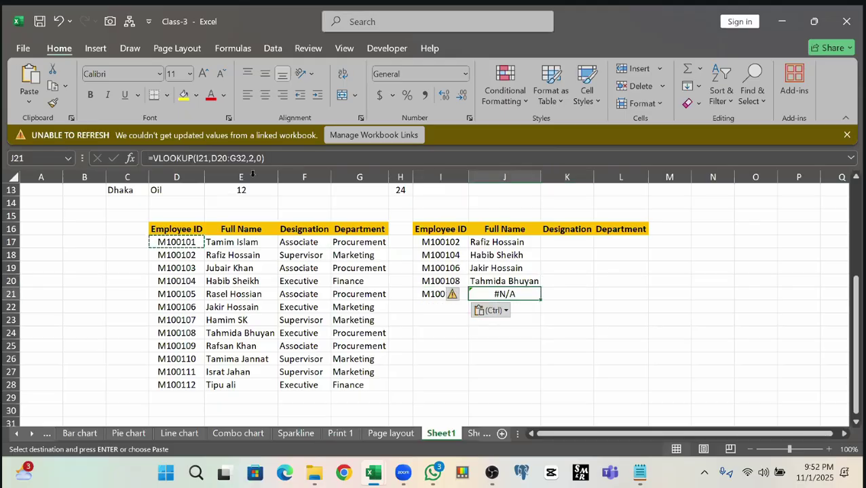
key("F2")
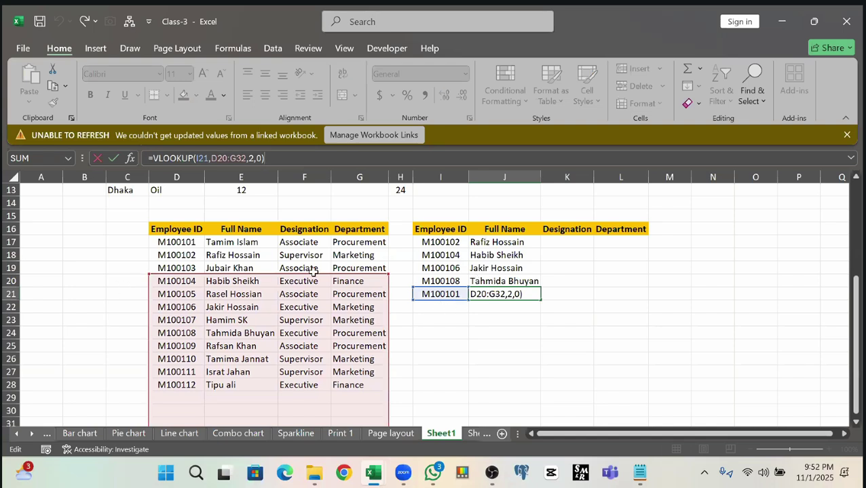
scroll(312, 270, "up", 4)
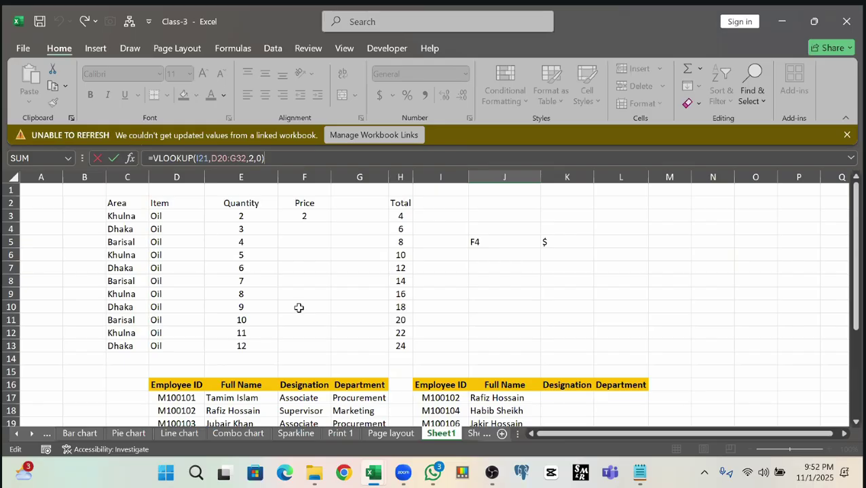
scroll(288, 302, "down", 5)
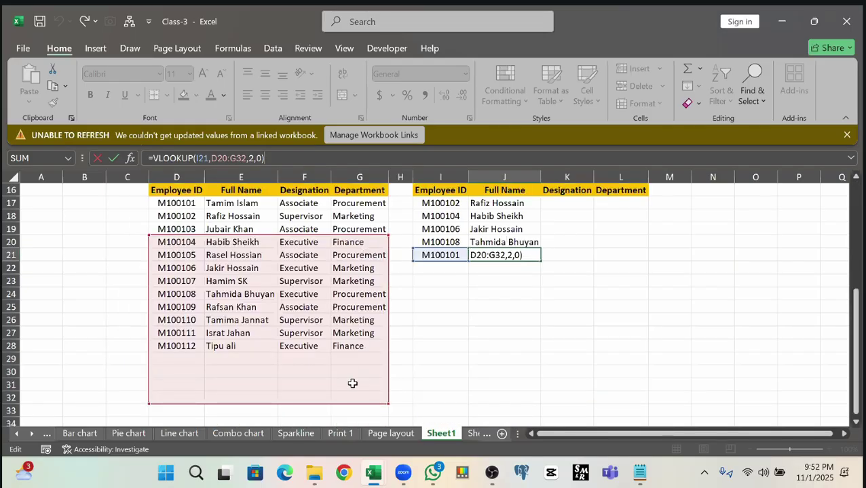
scroll(388, 286, "up", 2)
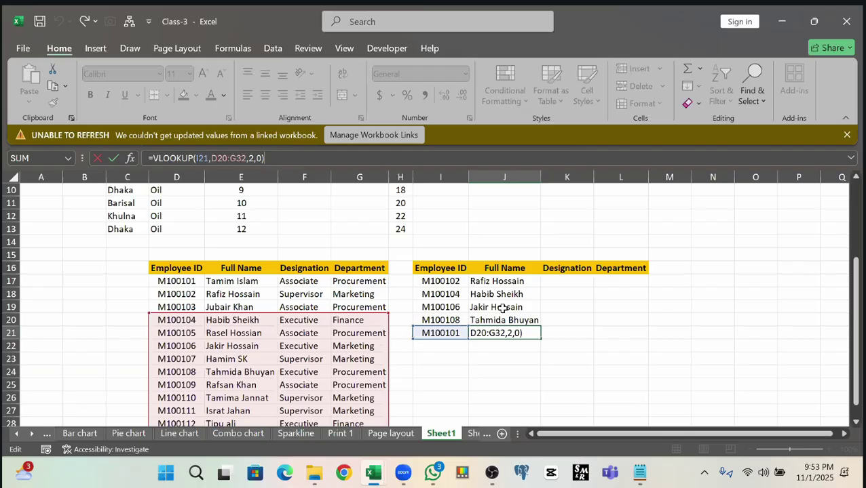
key("ctrl+Return")
- Compare the VLOOKUP formulas in J17 and J18, and refill the J17 formula down through J21
left_click(508, 285)
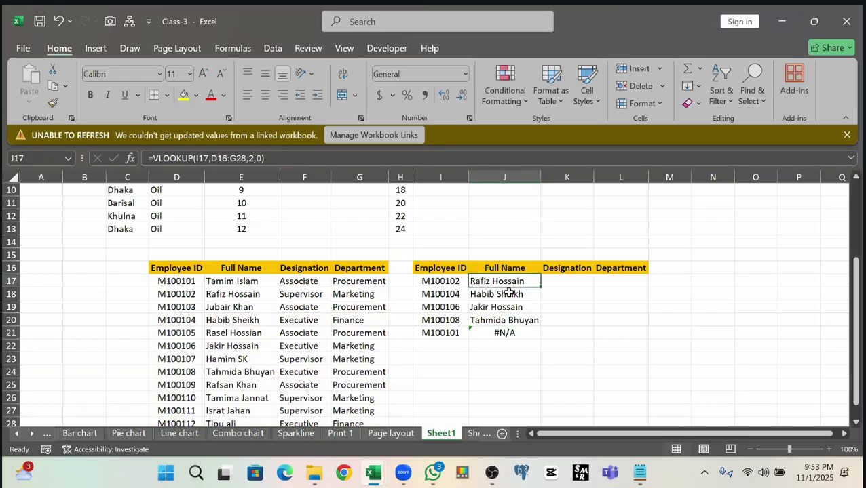
left_click_drag(509, 293, 598, 332)
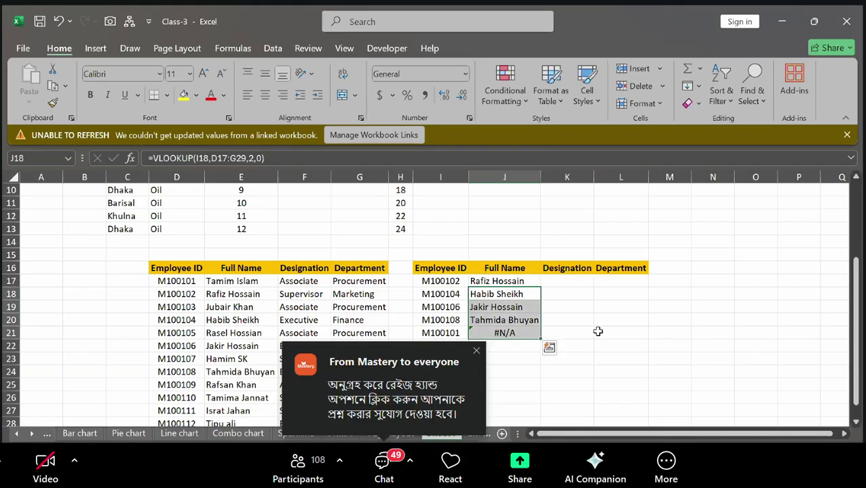
left_click(514, 299)
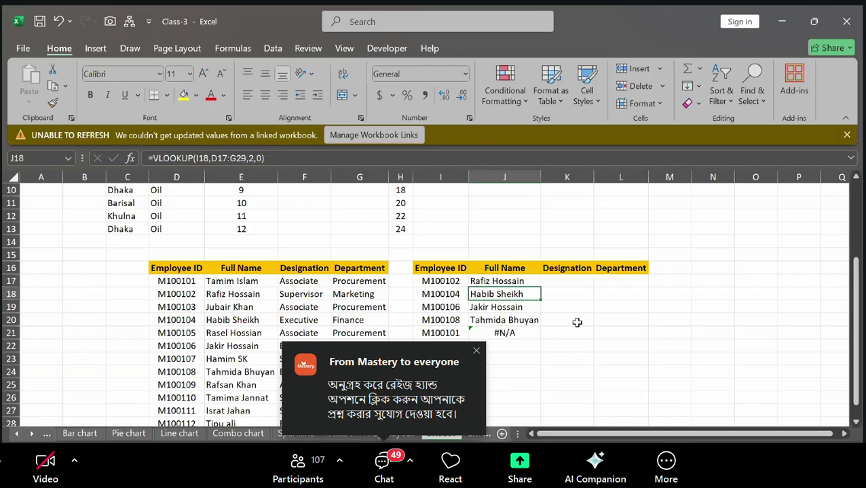
key("Up")
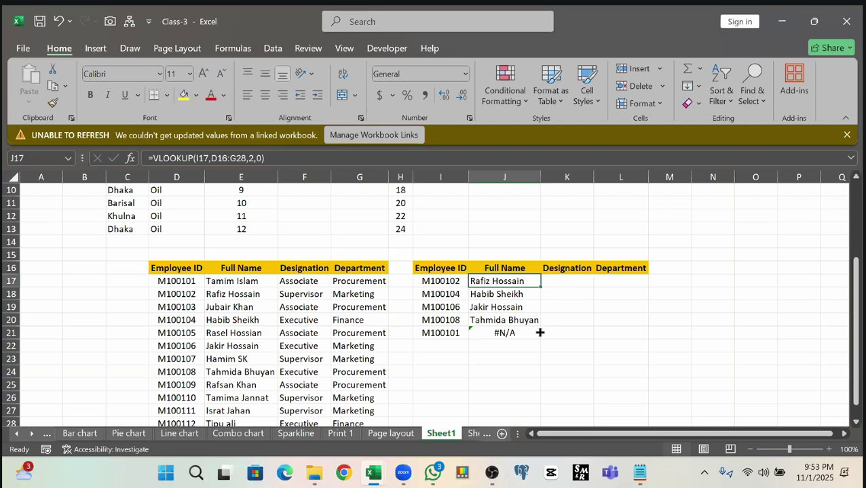
left_click_drag(540, 287, 539, 336)
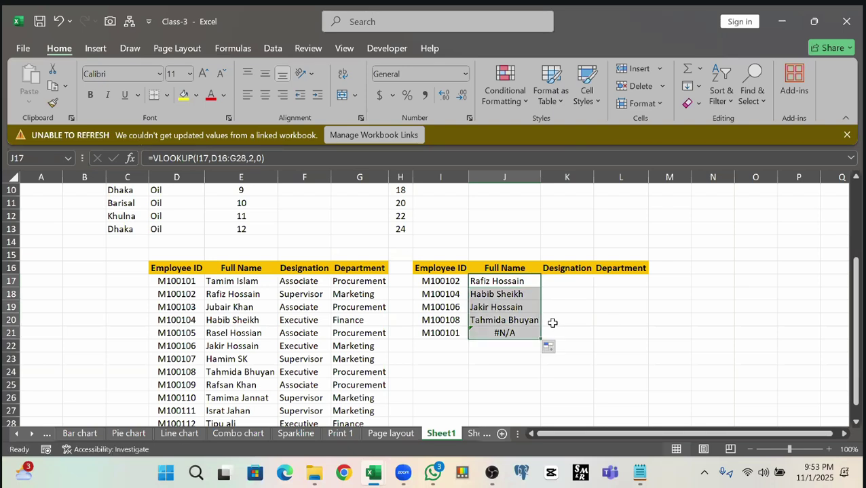
left_click(521, 292)
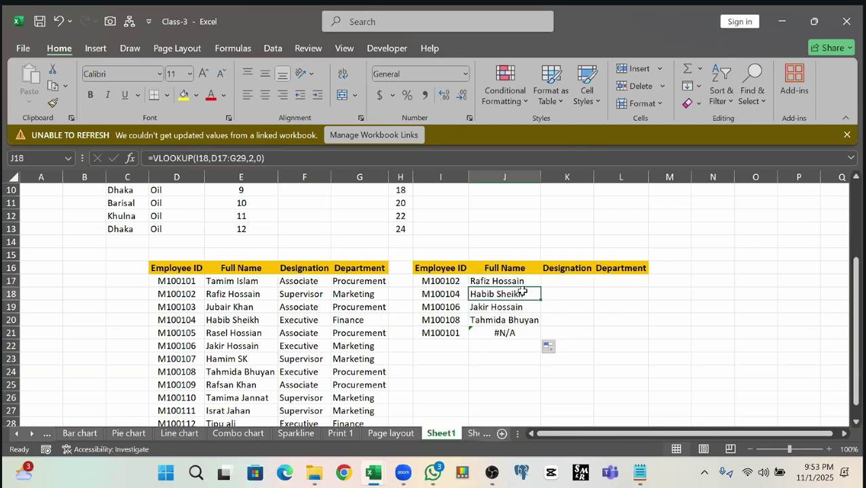
- Make the J17 VLOOKUP's table array absolute as $D$16:$G$28 and fill the formula down through J21
key("Up")
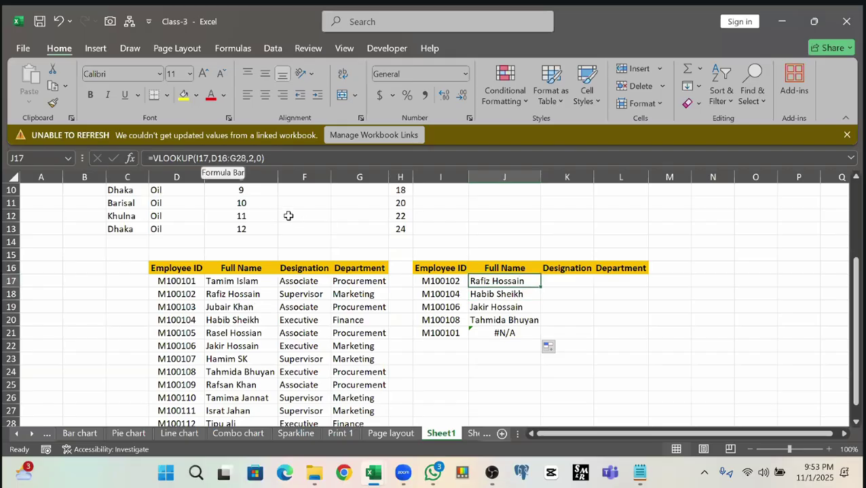
key("F2")
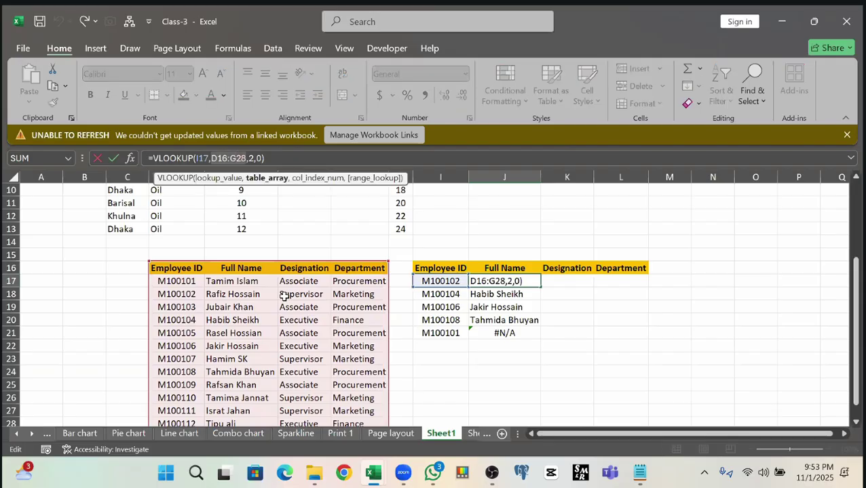
key("F4")
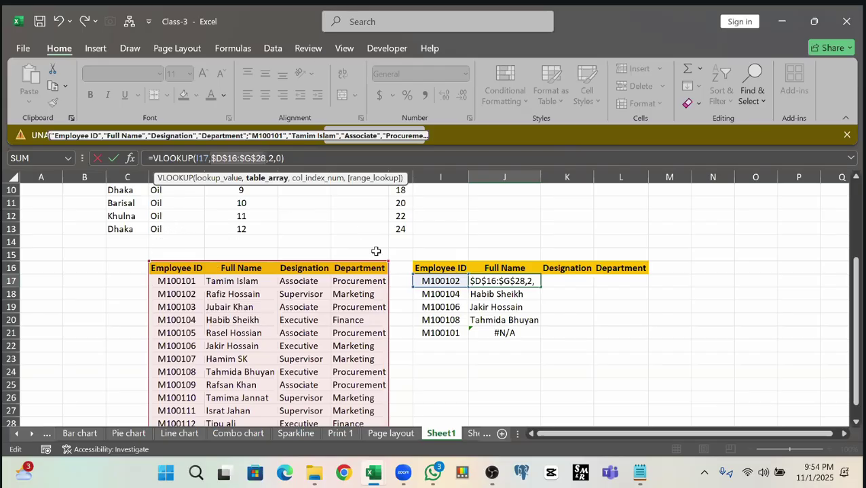
scroll(194, 373, "down", 1)
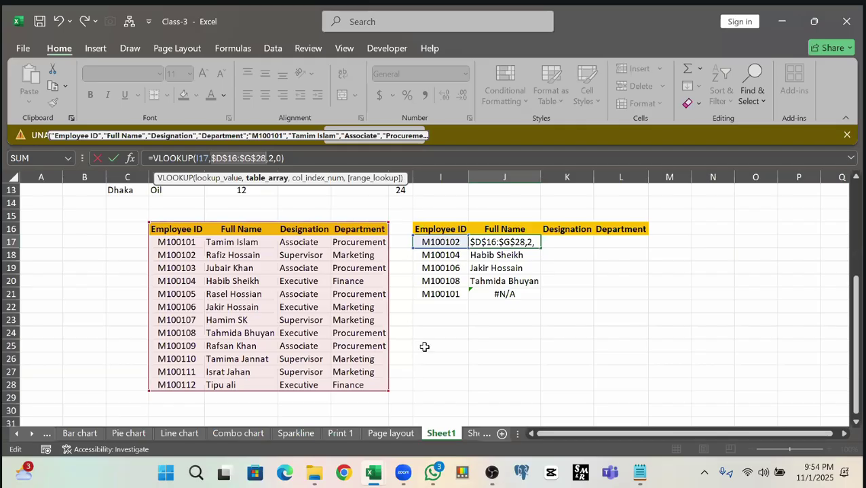
key("ctrl+Return")
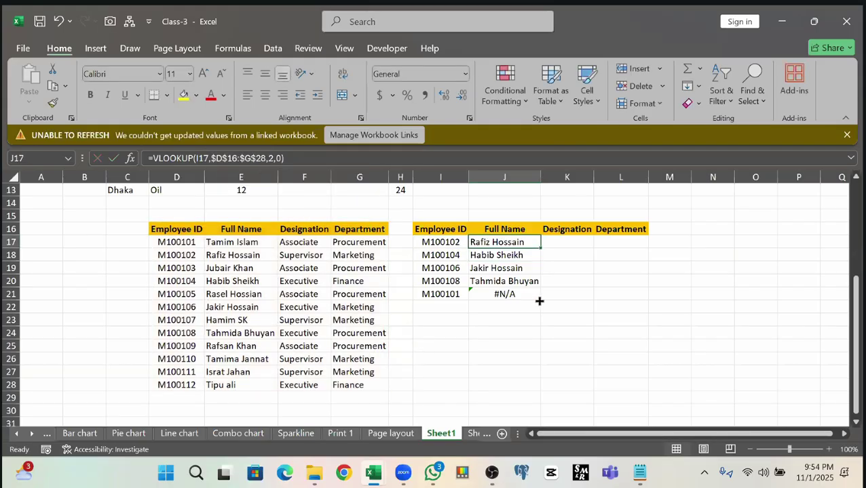
left_click_drag(541, 248, 516, 298)
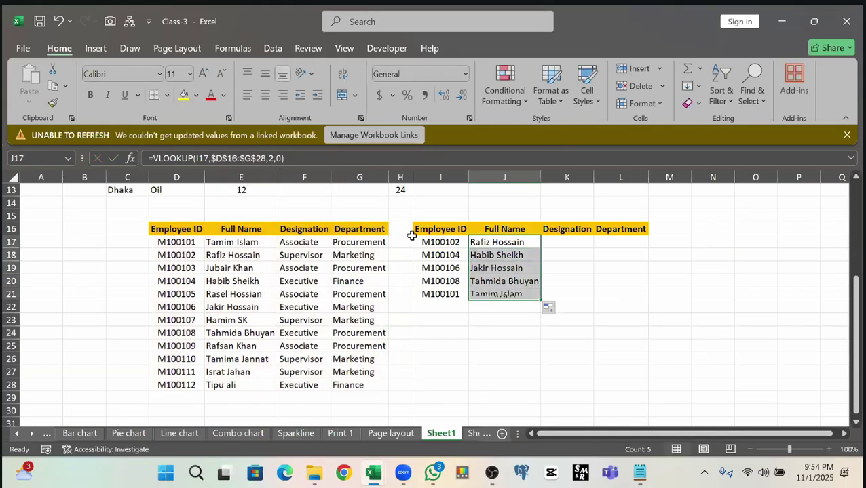
- Inspect the lookup value and table array that the refilled VLOOKUP in J21 refers to
key("shift+Return")
key("F2")
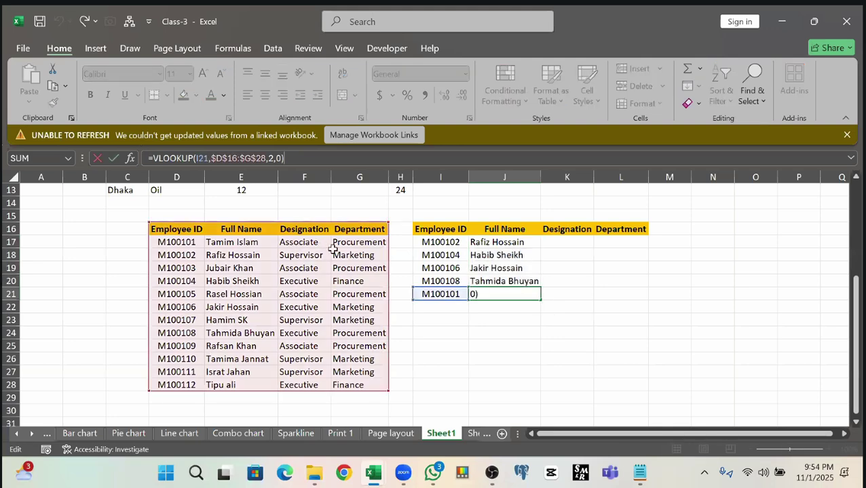
key("ctrl+Return")
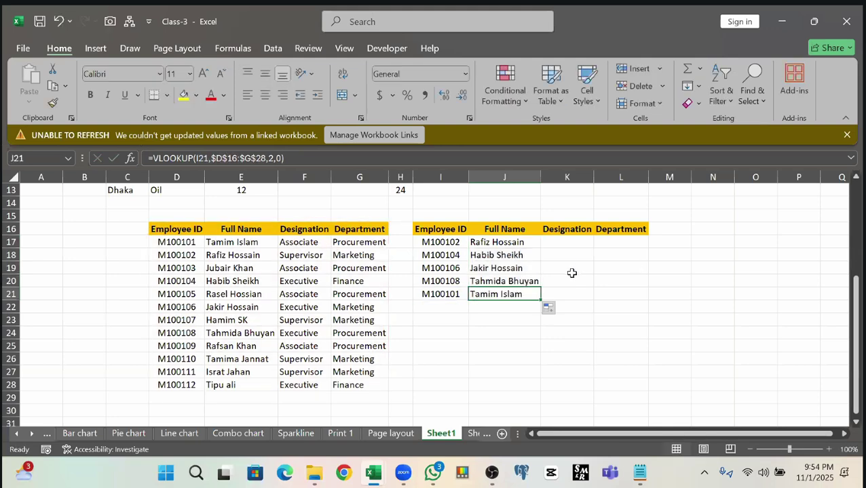
- Examine the Quantity and Price references in the Total formula =E3*F3 in H3, leaving the formula as it is
scroll(572, 273, "up", 1)
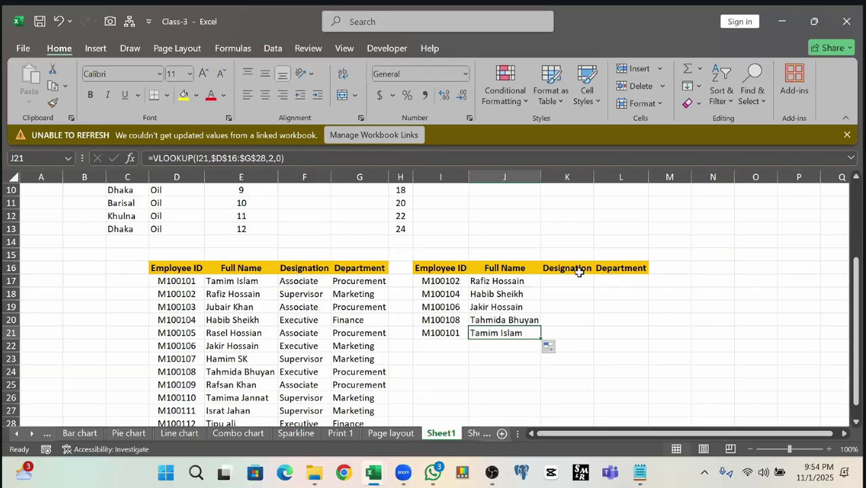
scroll(461, 309, "up", 3)
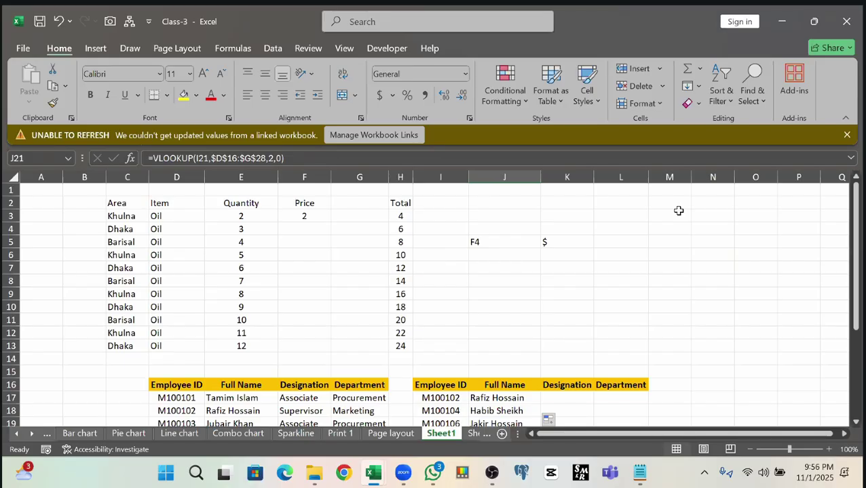
left_click(400, 216)
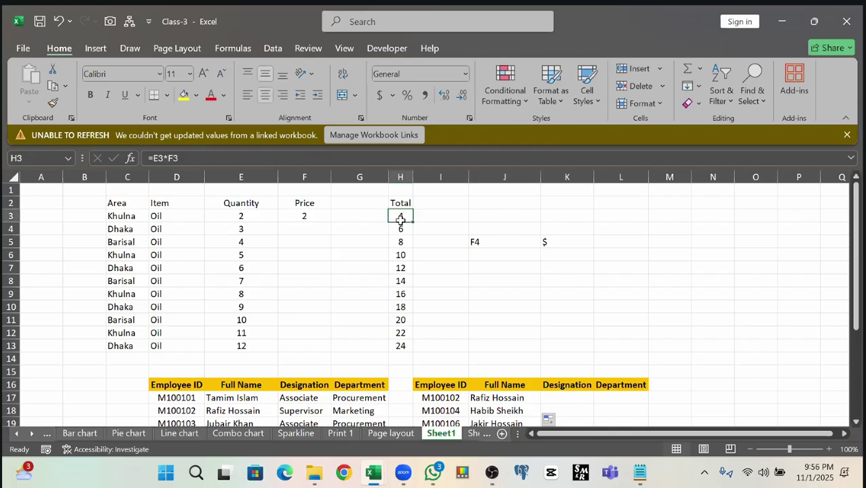
left_click(153, 158)
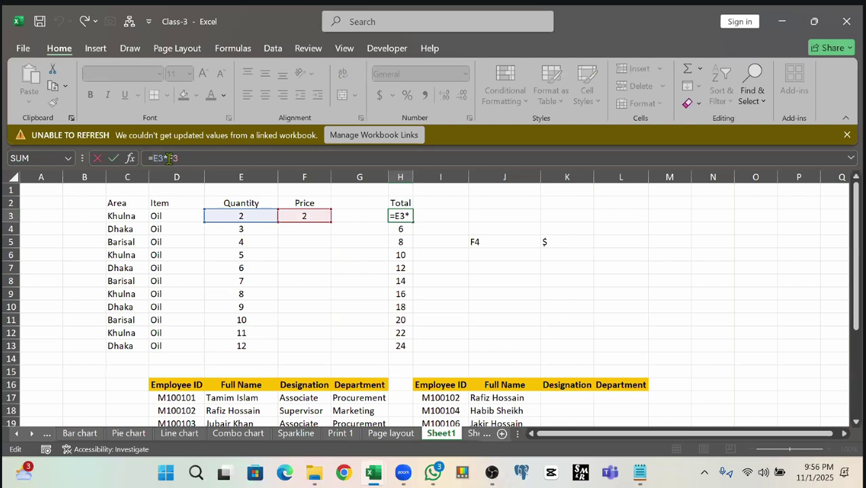
left_click(169, 159)
left_click_drag(168, 158, 174, 158)
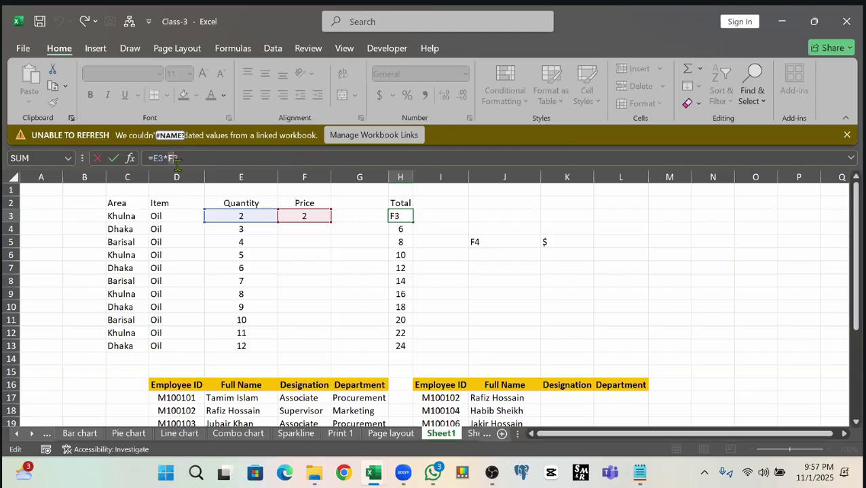
left_click(173, 160)
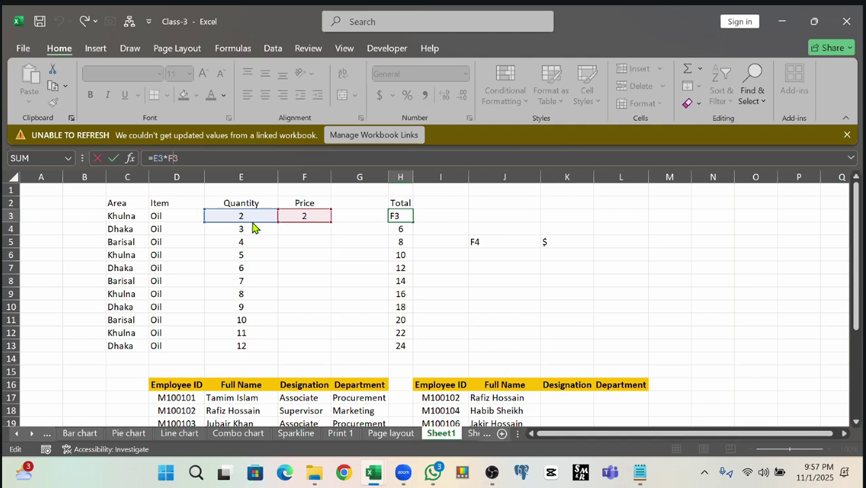
left_click_drag(139, 224, 234, 222)
left_click_drag(168, 236, 241, 226)
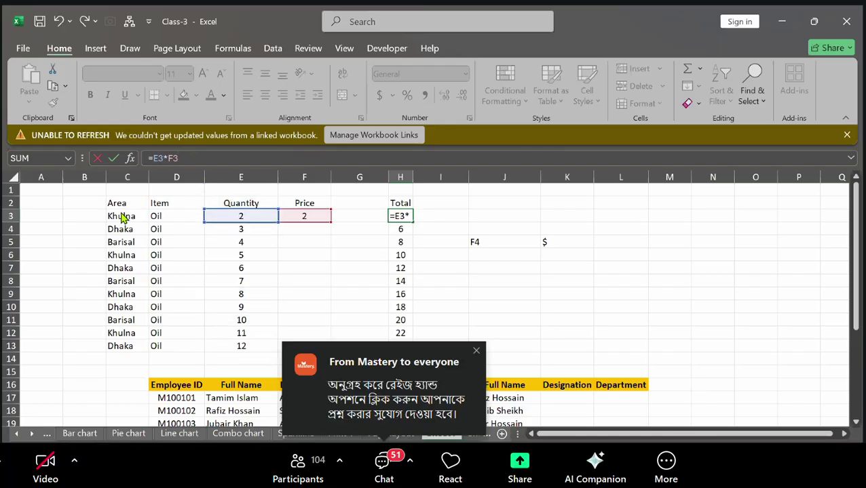
left_click_drag(51, 228, 249, 227)
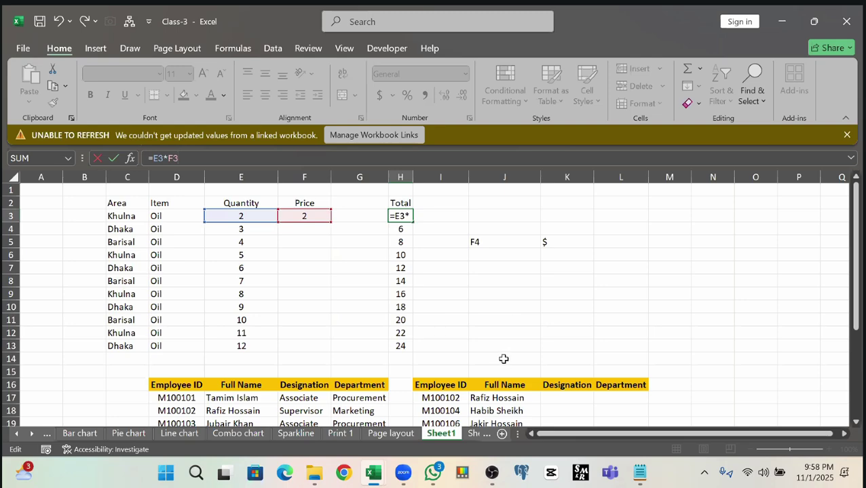
scroll(469, 367, "down", 2)
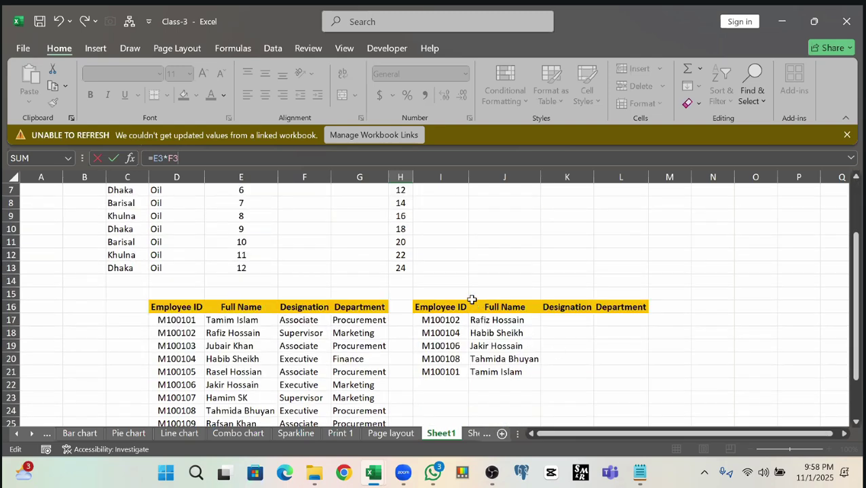
scroll(471, 299, "up", 2)
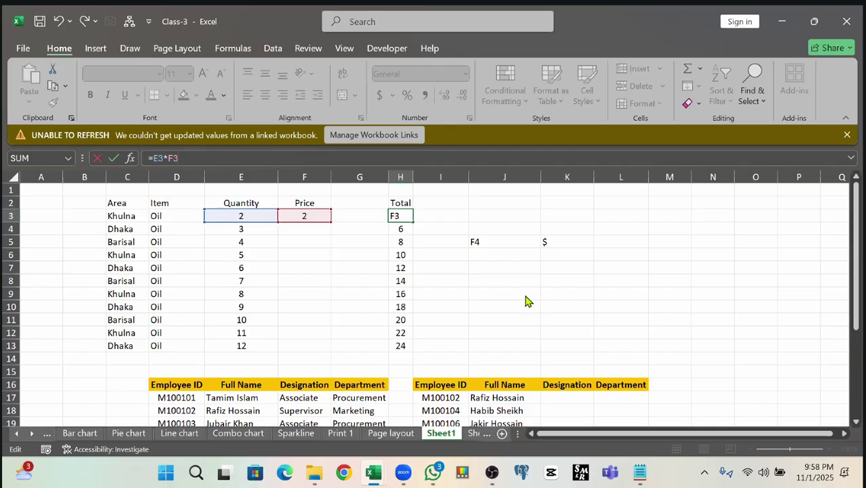
key("ctrl+Return")
- Try to insert an opening brace before the column index 2 in the J17 VLOOKUP
scroll(499, 319, "down", 2)
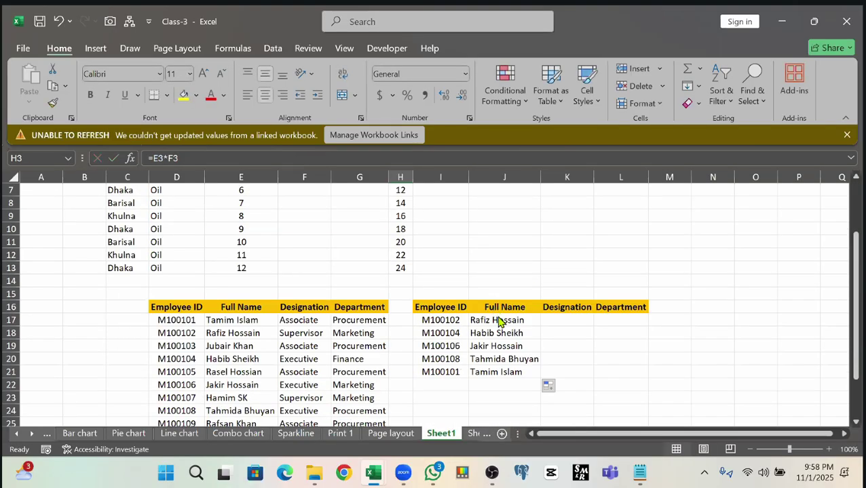
left_click(500, 323)
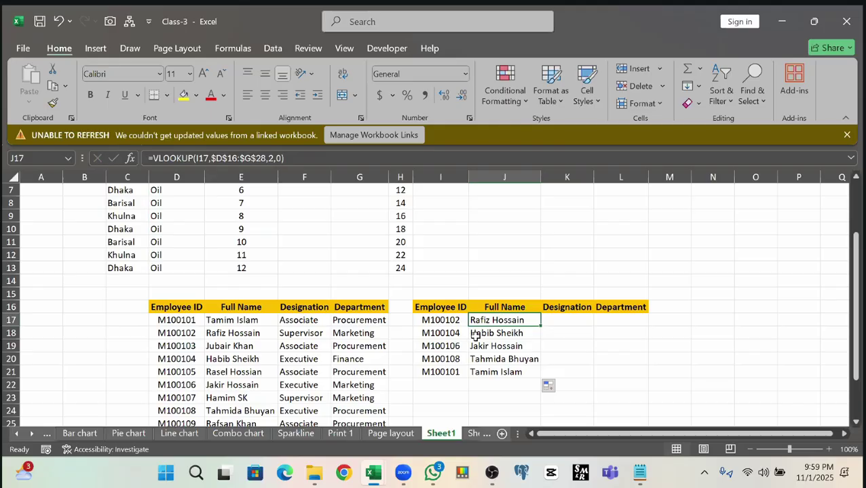
scroll(474, 334, "up", 1)
scroll(475, 336, "up", 2)
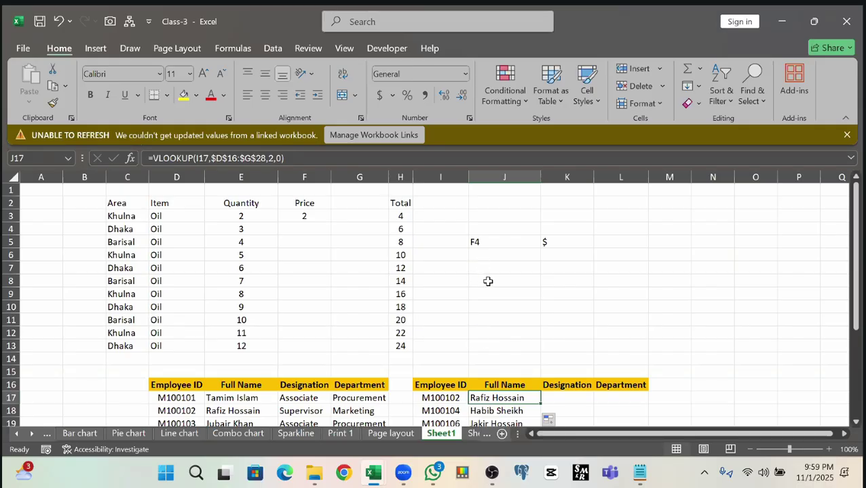
scroll(488, 281, "down", 3)
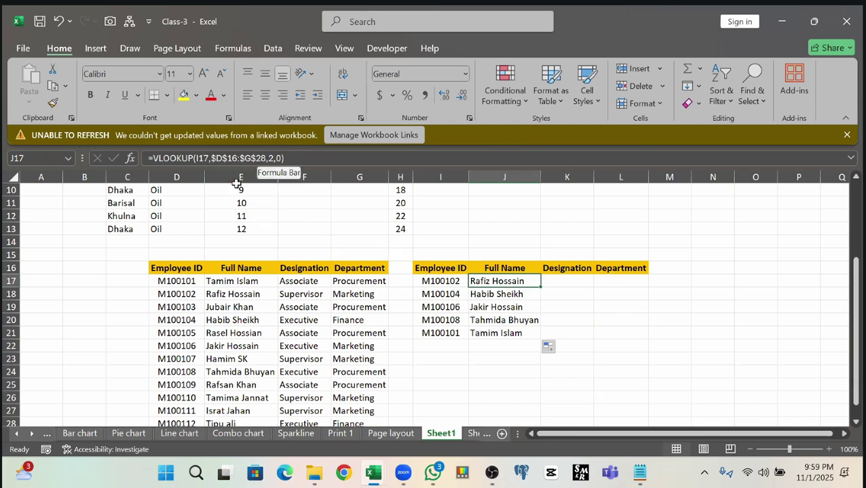
left_click(270, 158)
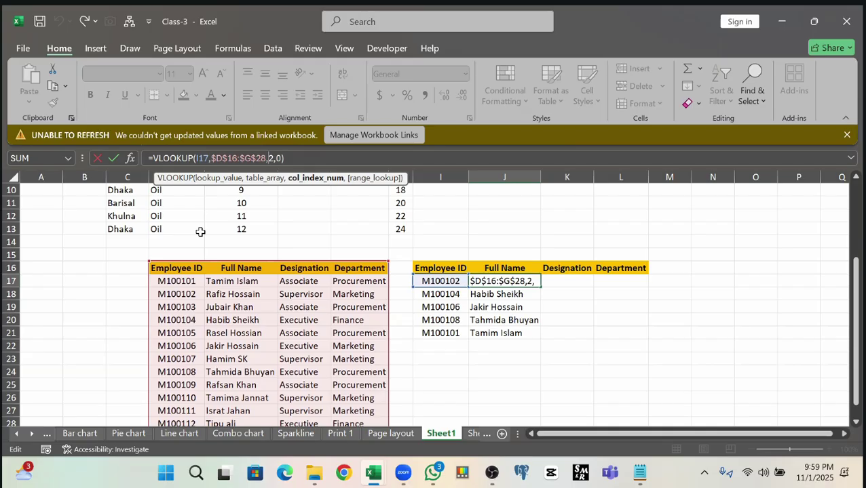
type("{")
key("End")
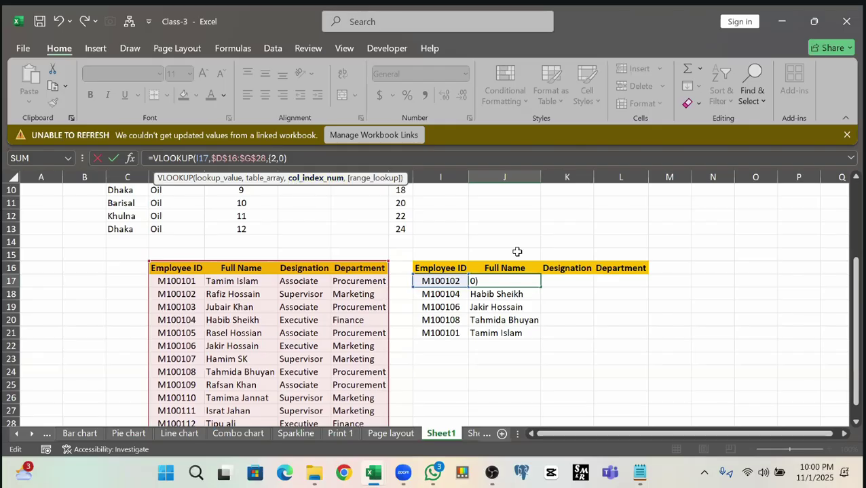
key("ctrl+Return")
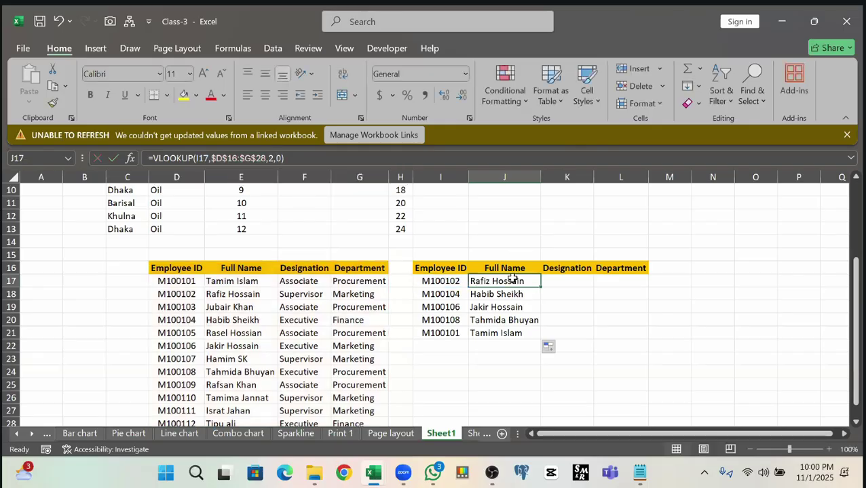
- Examine the J17 VLOOKUP expression and preview the value it returns
left_click(156, 161)
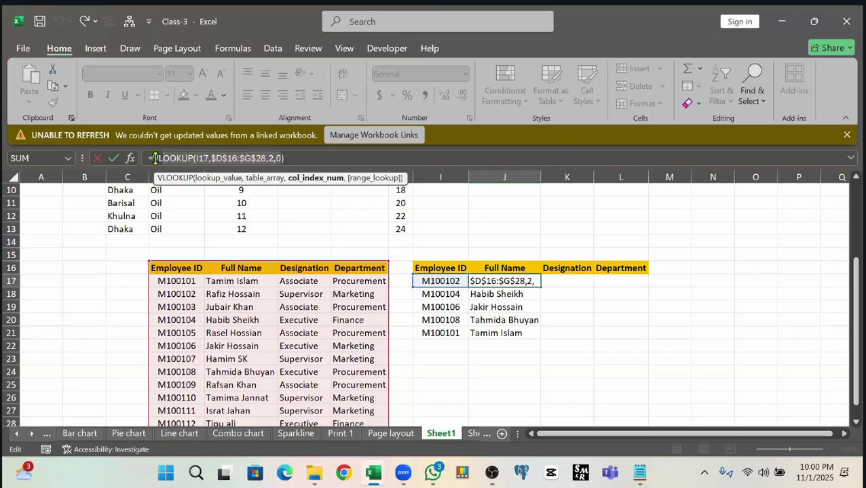
key("Right")
left_click(479, 285)
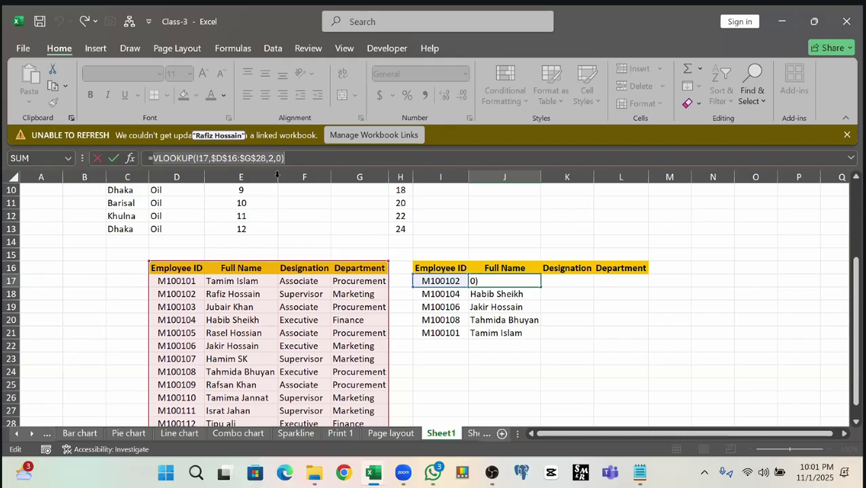
key("Left")
key("Left")
key("Left")
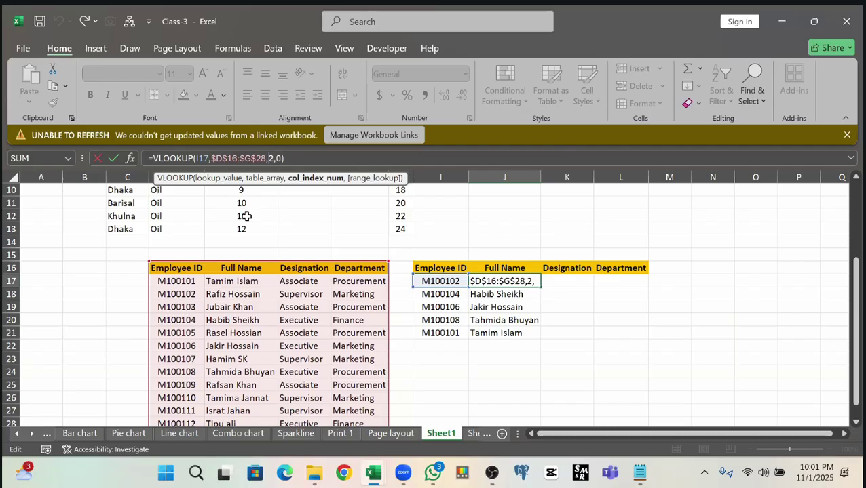
key("BackSpace")
key("BackSpace")
key("BackSpace")
key("BackSpace")
type("`")
key("Escape")
- Clear the VLOOKUP formulas from the Full Name column in J17 through J25
key("Delete")
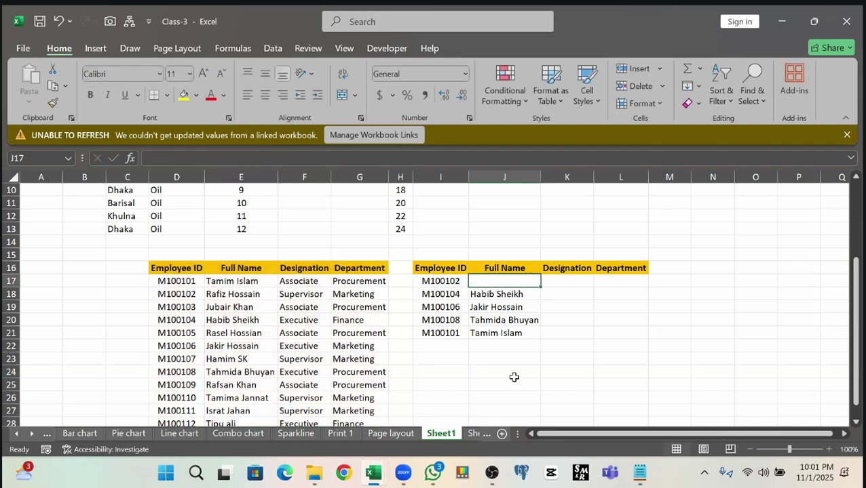
left_click_drag(509, 295, 513, 385)
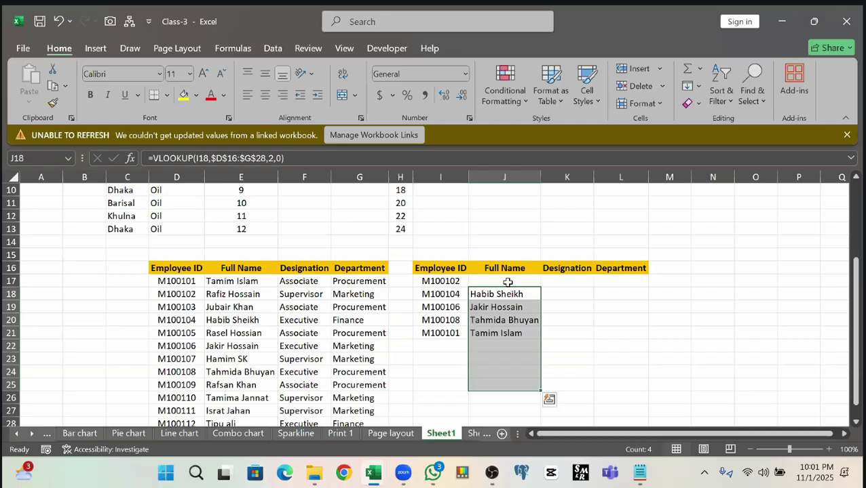
key("Delete")
- Begin a VLOOKUP in J17 with I17 as the lookup value and D16:G28 as the table array
double_click(507, 283)
left_click(507, 283)
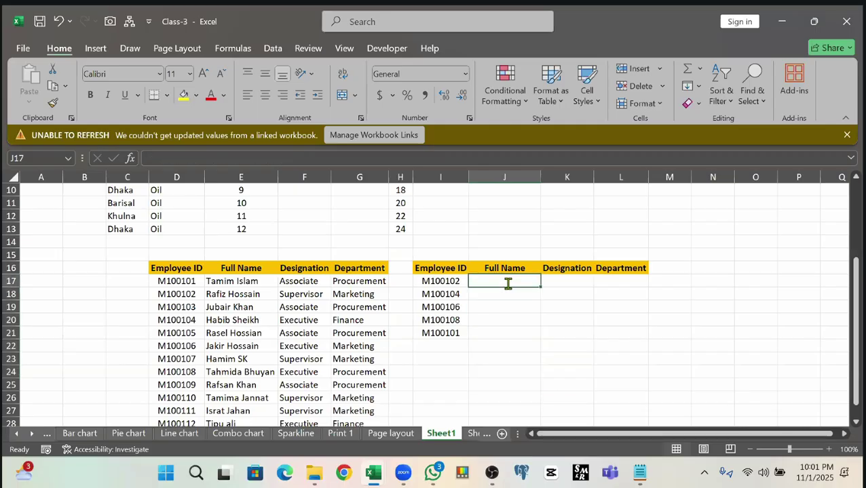
type("=vl")
key("Tab")
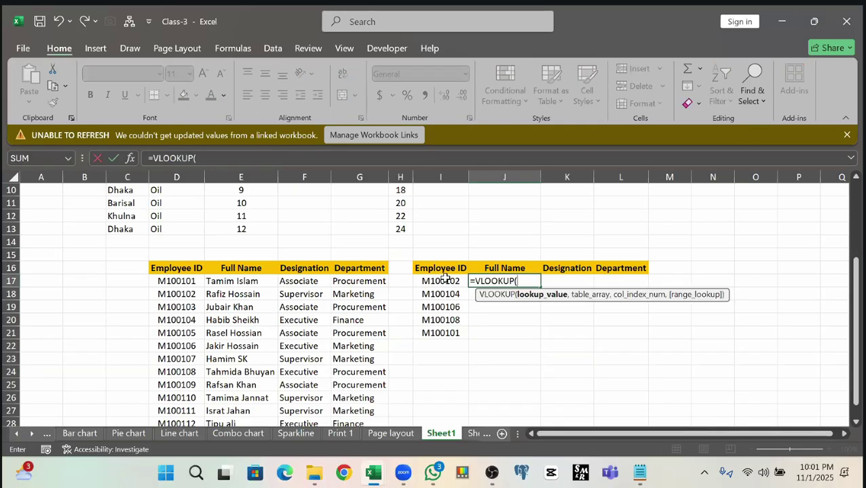
left_click(442, 283)
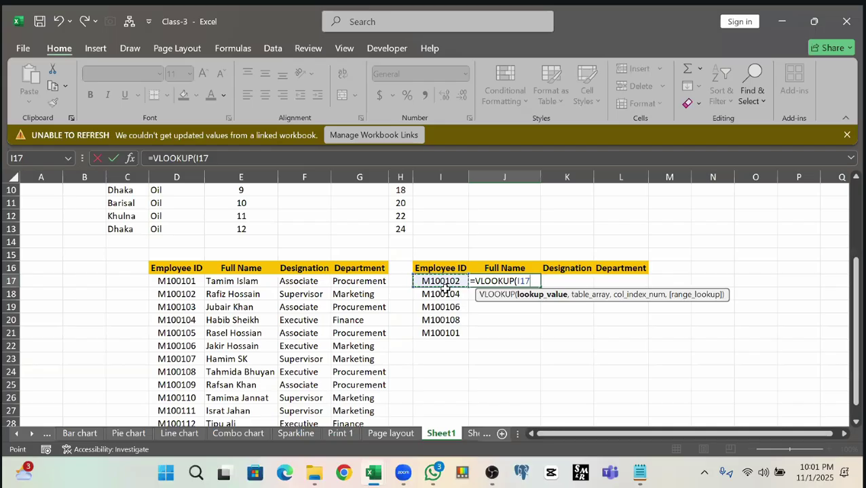
type(",")
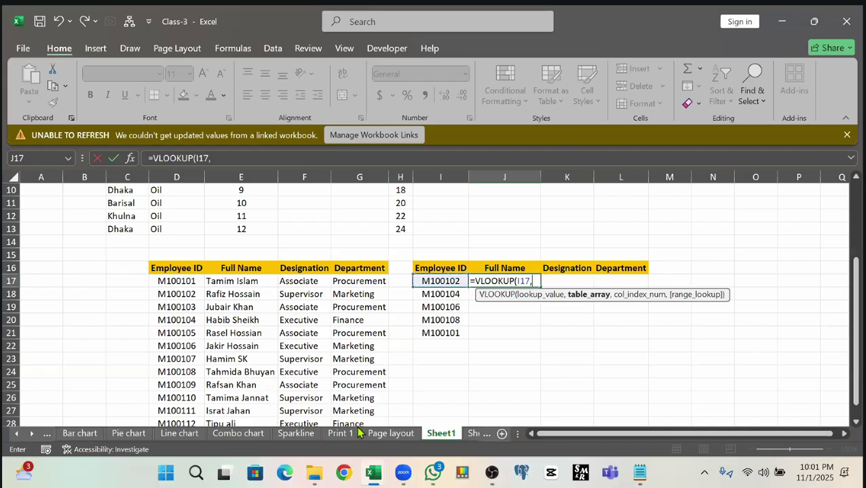
left_click_drag(176, 269, 355, 397)
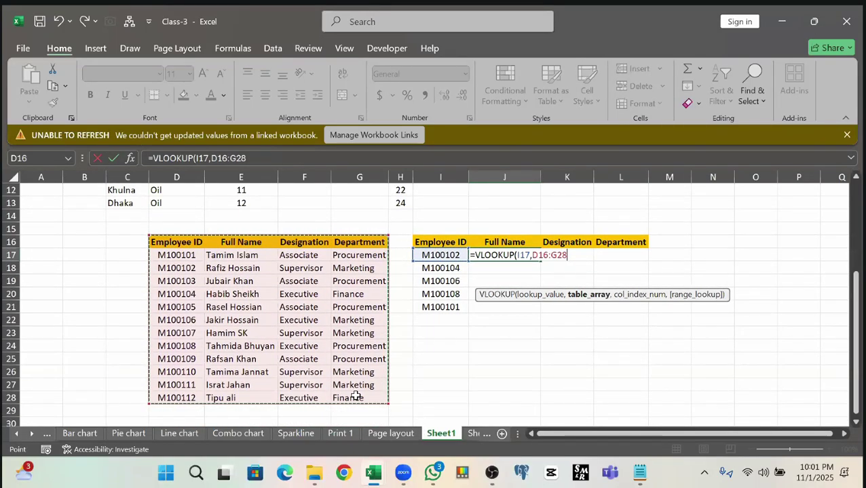
type(",")
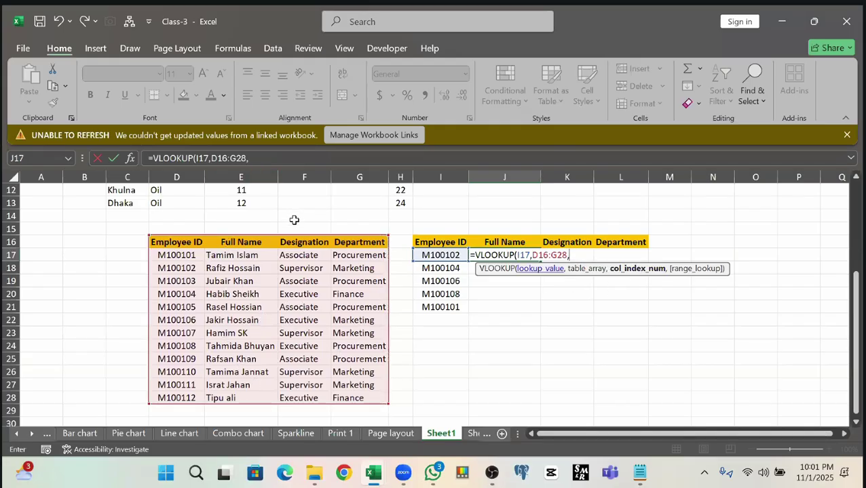
scroll(570, 293, "up", 1)
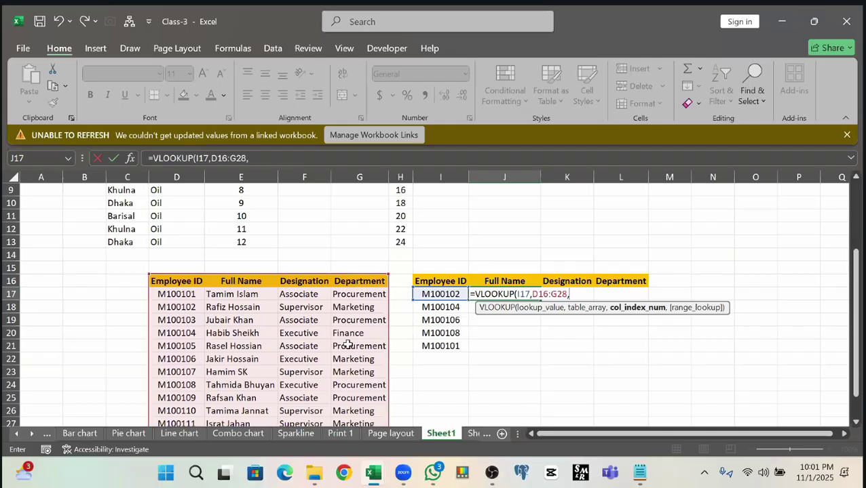
- Complete the J17 VLOOKUP with the column index array {2,3,4} and range lookup 0
type("2,3,4")
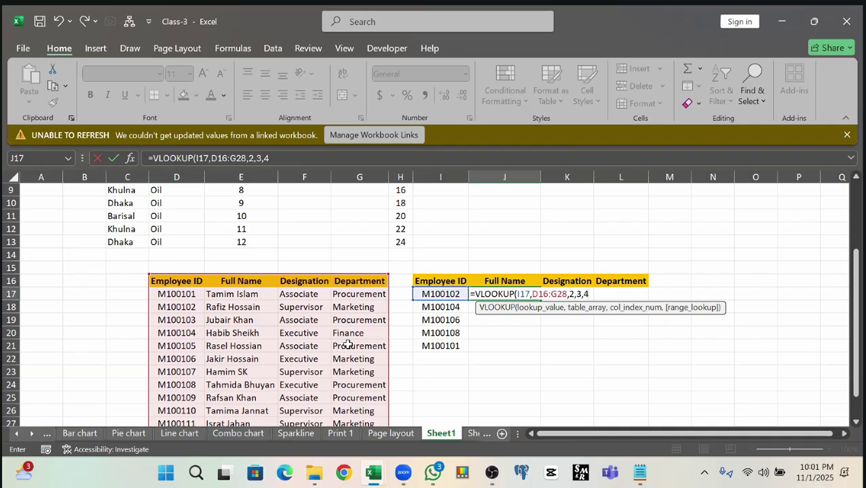
left_click(571, 294)
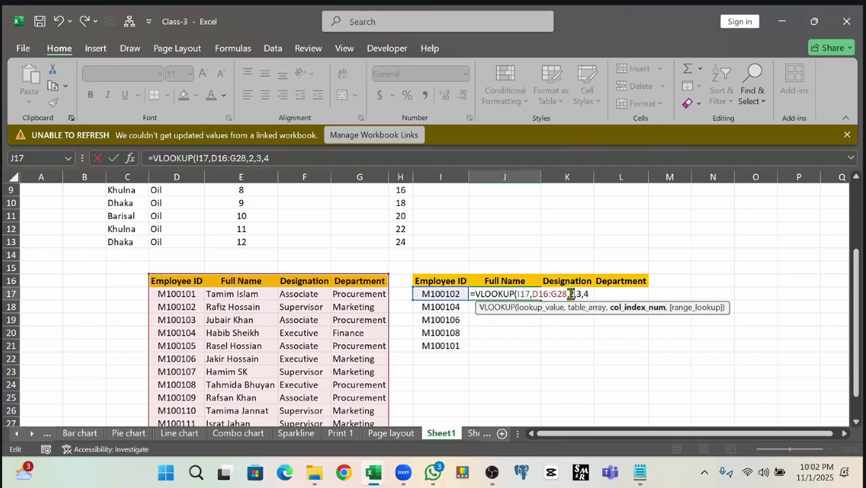
type("{")
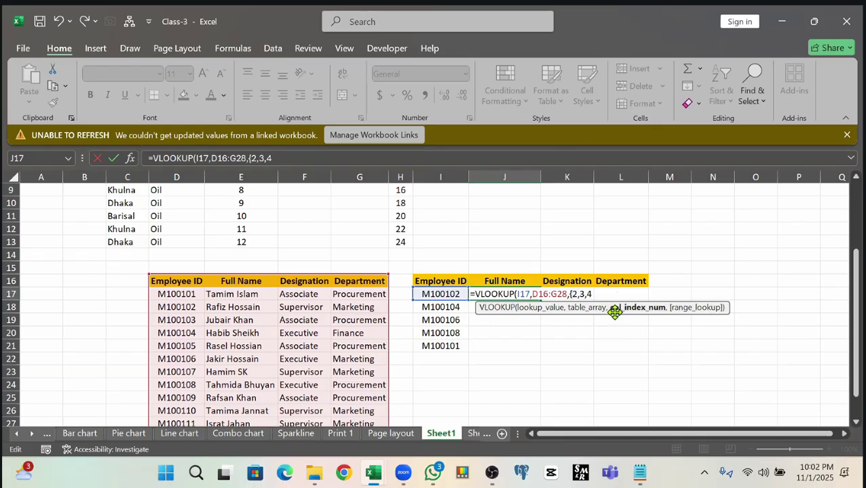
key("Return")
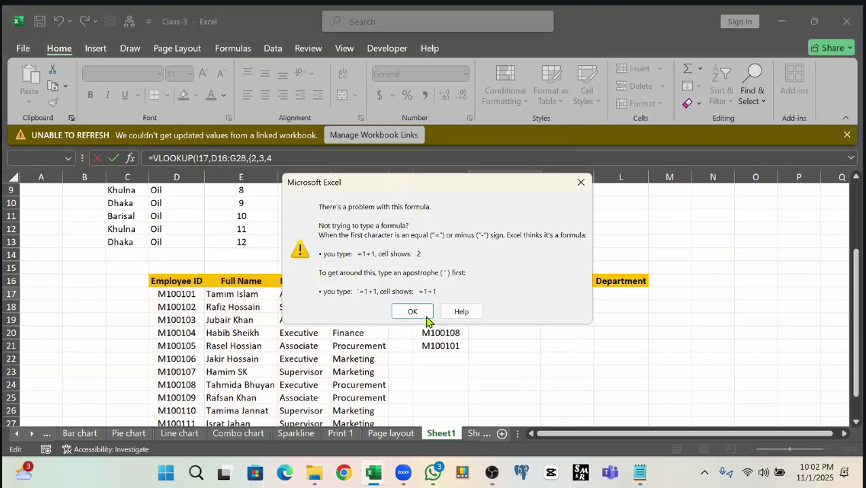
left_click(426, 316)
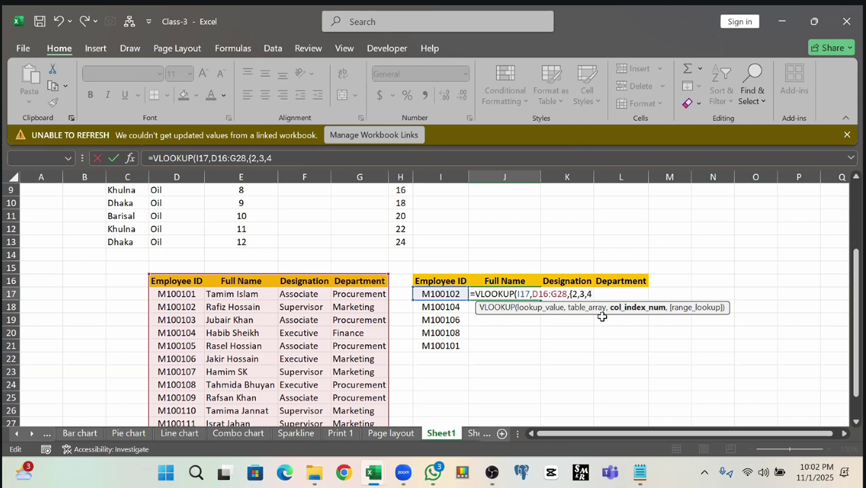
type("},")
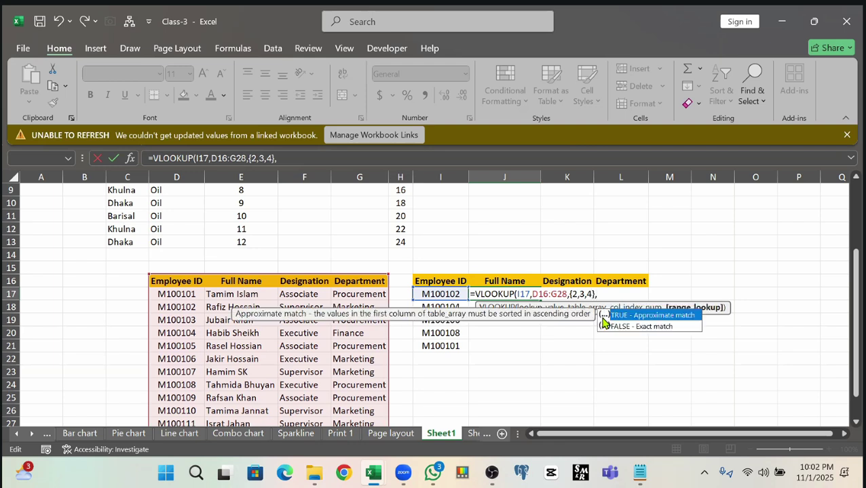
type("0)")
key("Return")
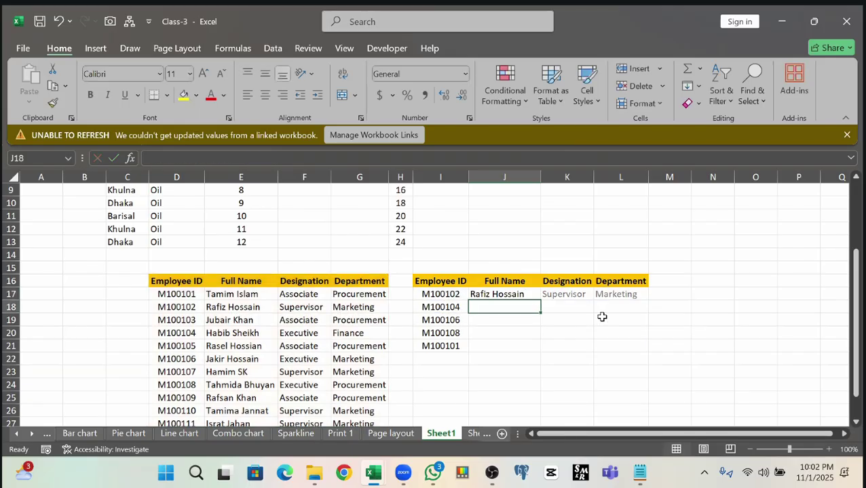
- Examine the range J17:L17 filled by the single VLOOKUP across Full Name, Designation and Department
left_click_drag(526, 297, 605, 293)
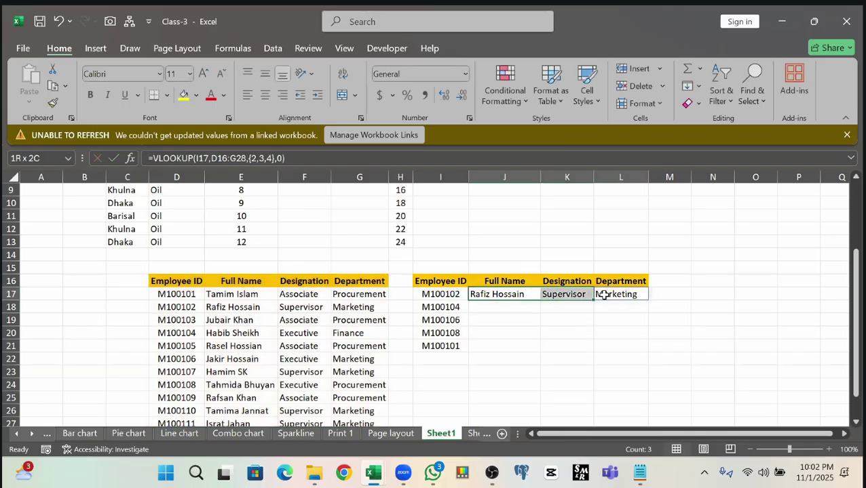
left_click(606, 349)
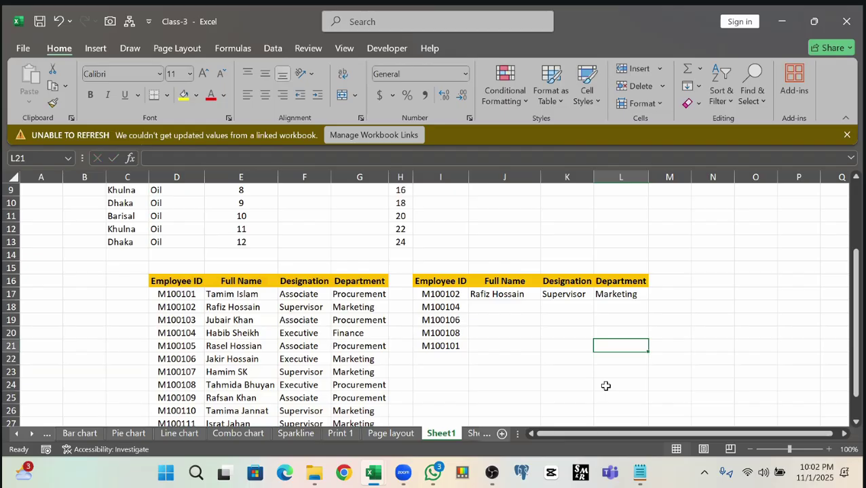
left_click(536, 299)
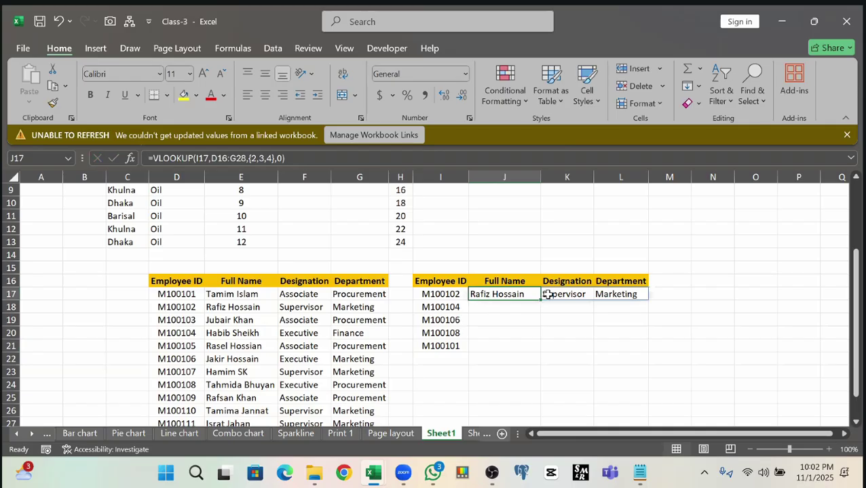
left_click(622, 293, "shift")
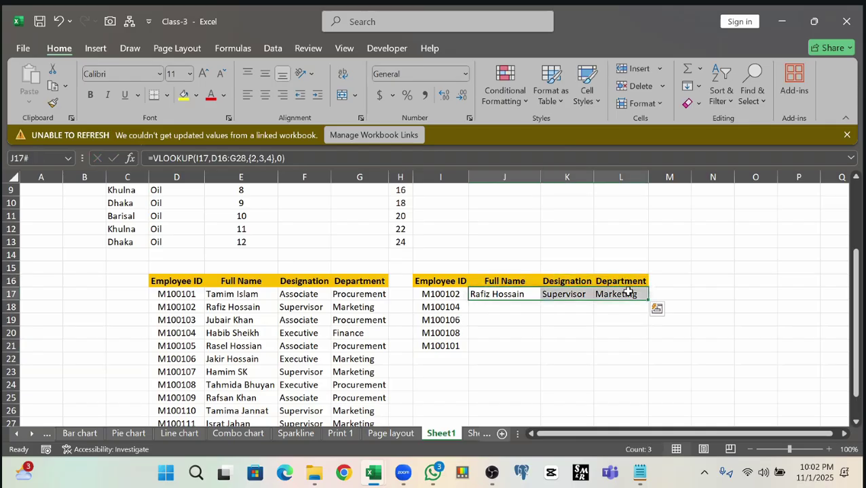
left_click(482, 293)
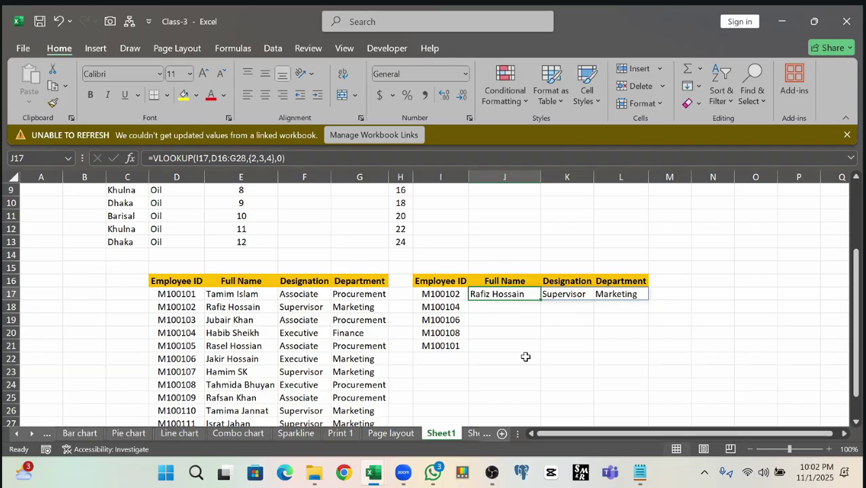
- Inspect the column index array in the J17 VLOOKUP, leaving the formula as it is
left_click(267, 171)
double_click(483, 295)
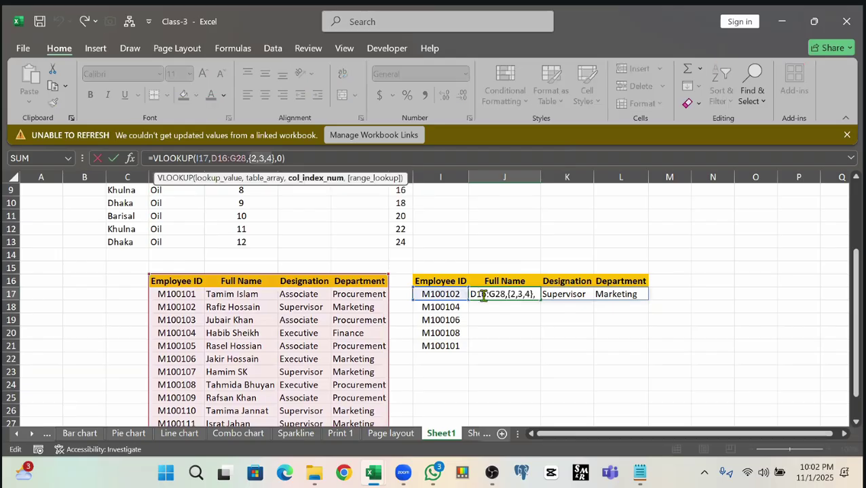
key("Return")
key("Down")
key("Down")
key("Up")
key("Up")
key("Up")
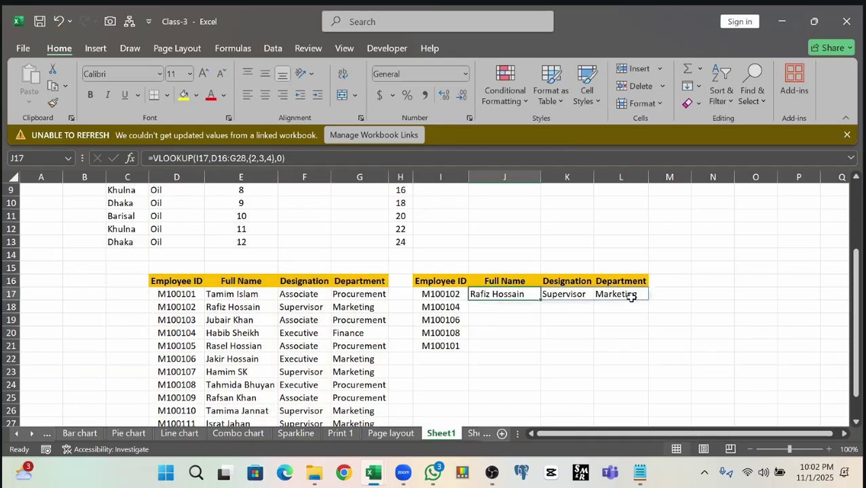